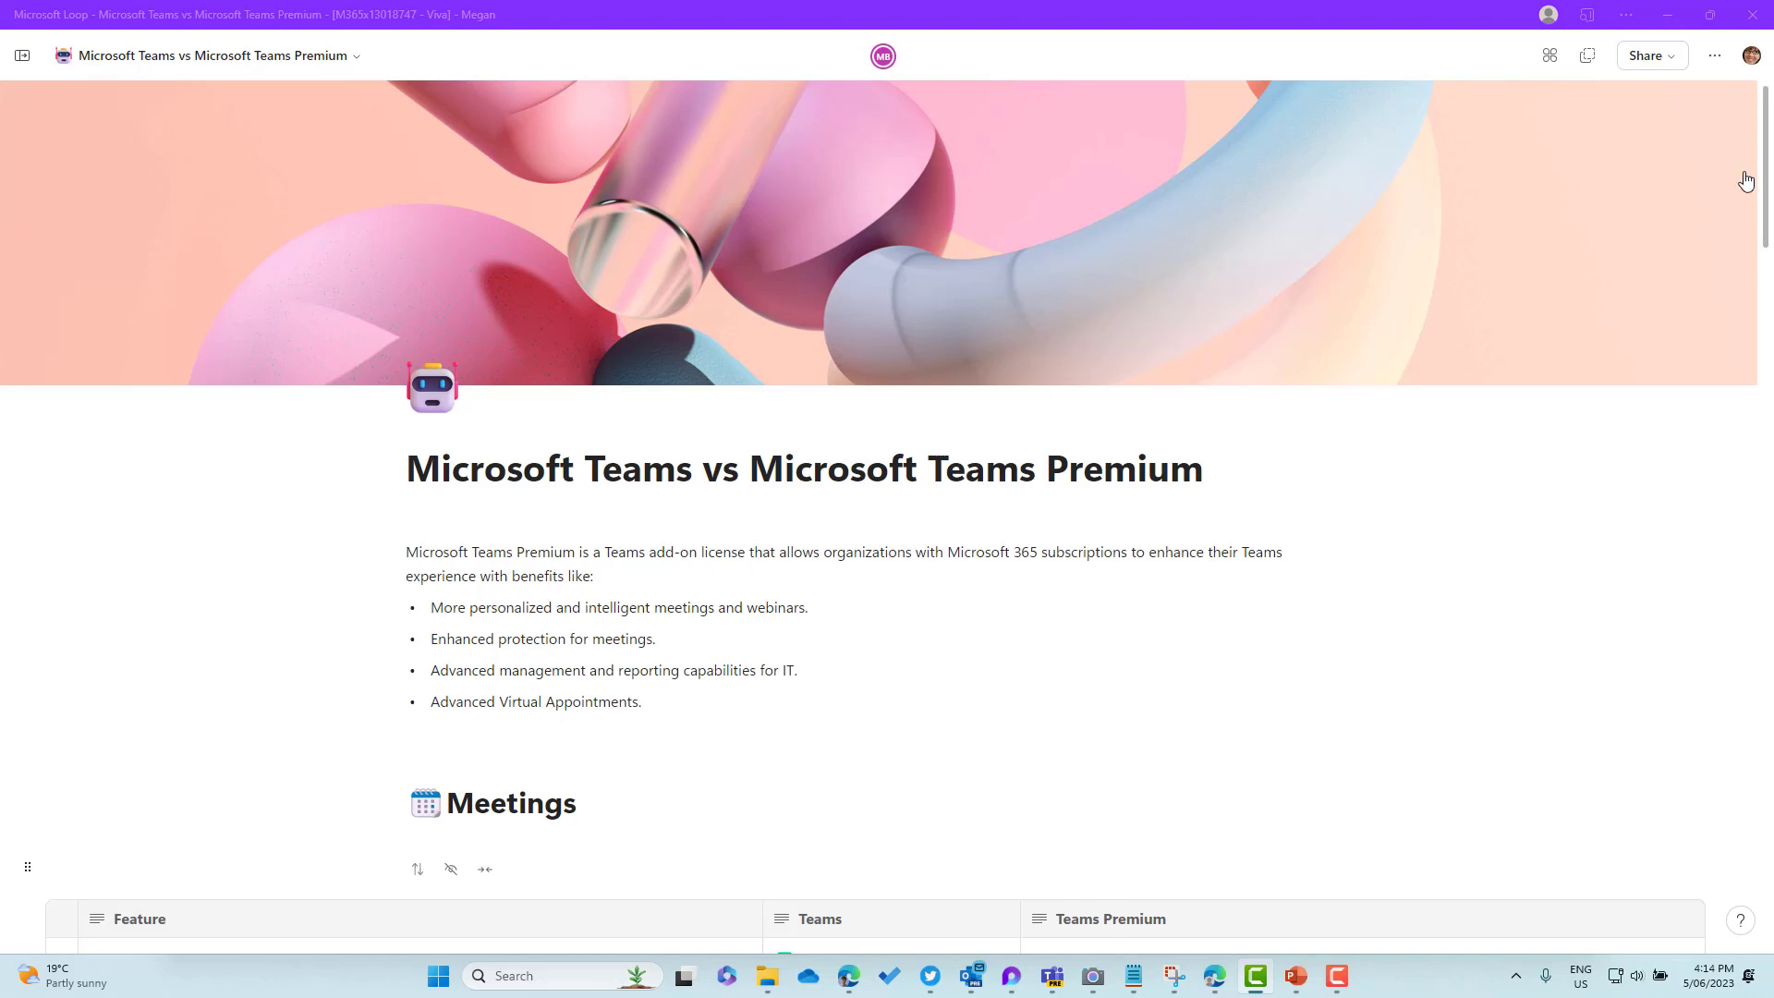
Scroll the Loop page past the Meetings table to the 13-feature Webinars comparison table
scroll(1767, 176, down, 1)
drag(1767, 175, 1762, 282)
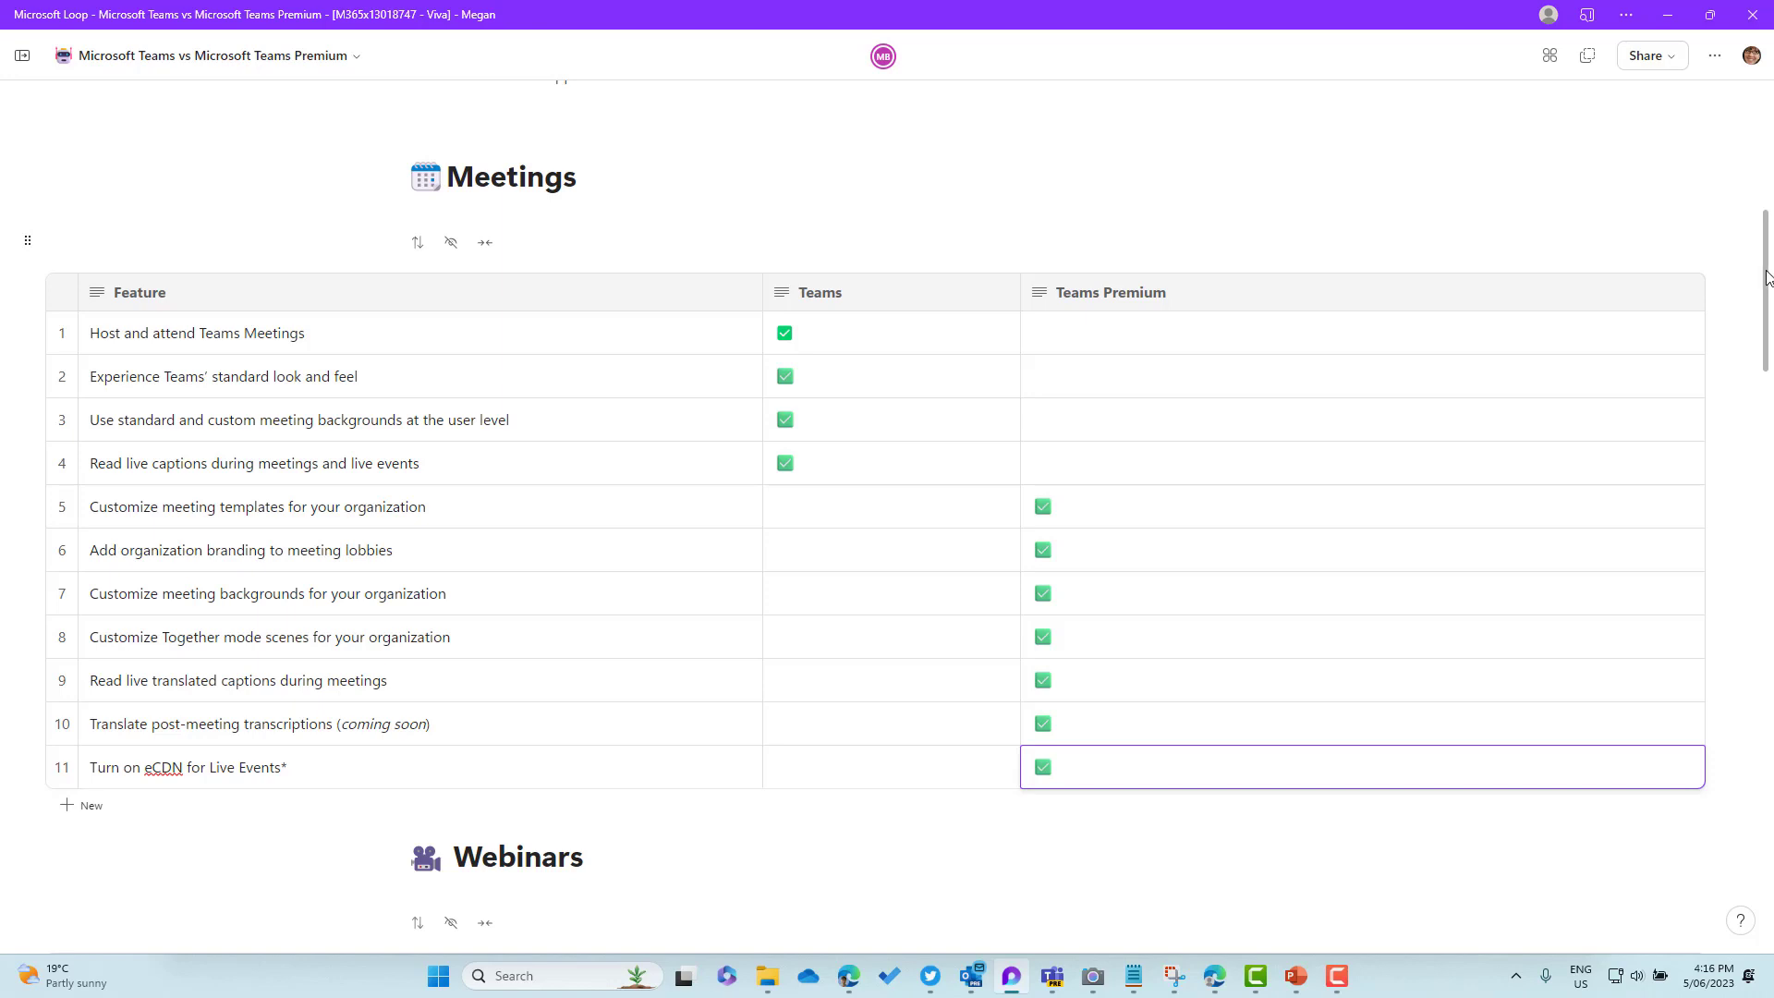
drag(1767, 278, 1761, 413)
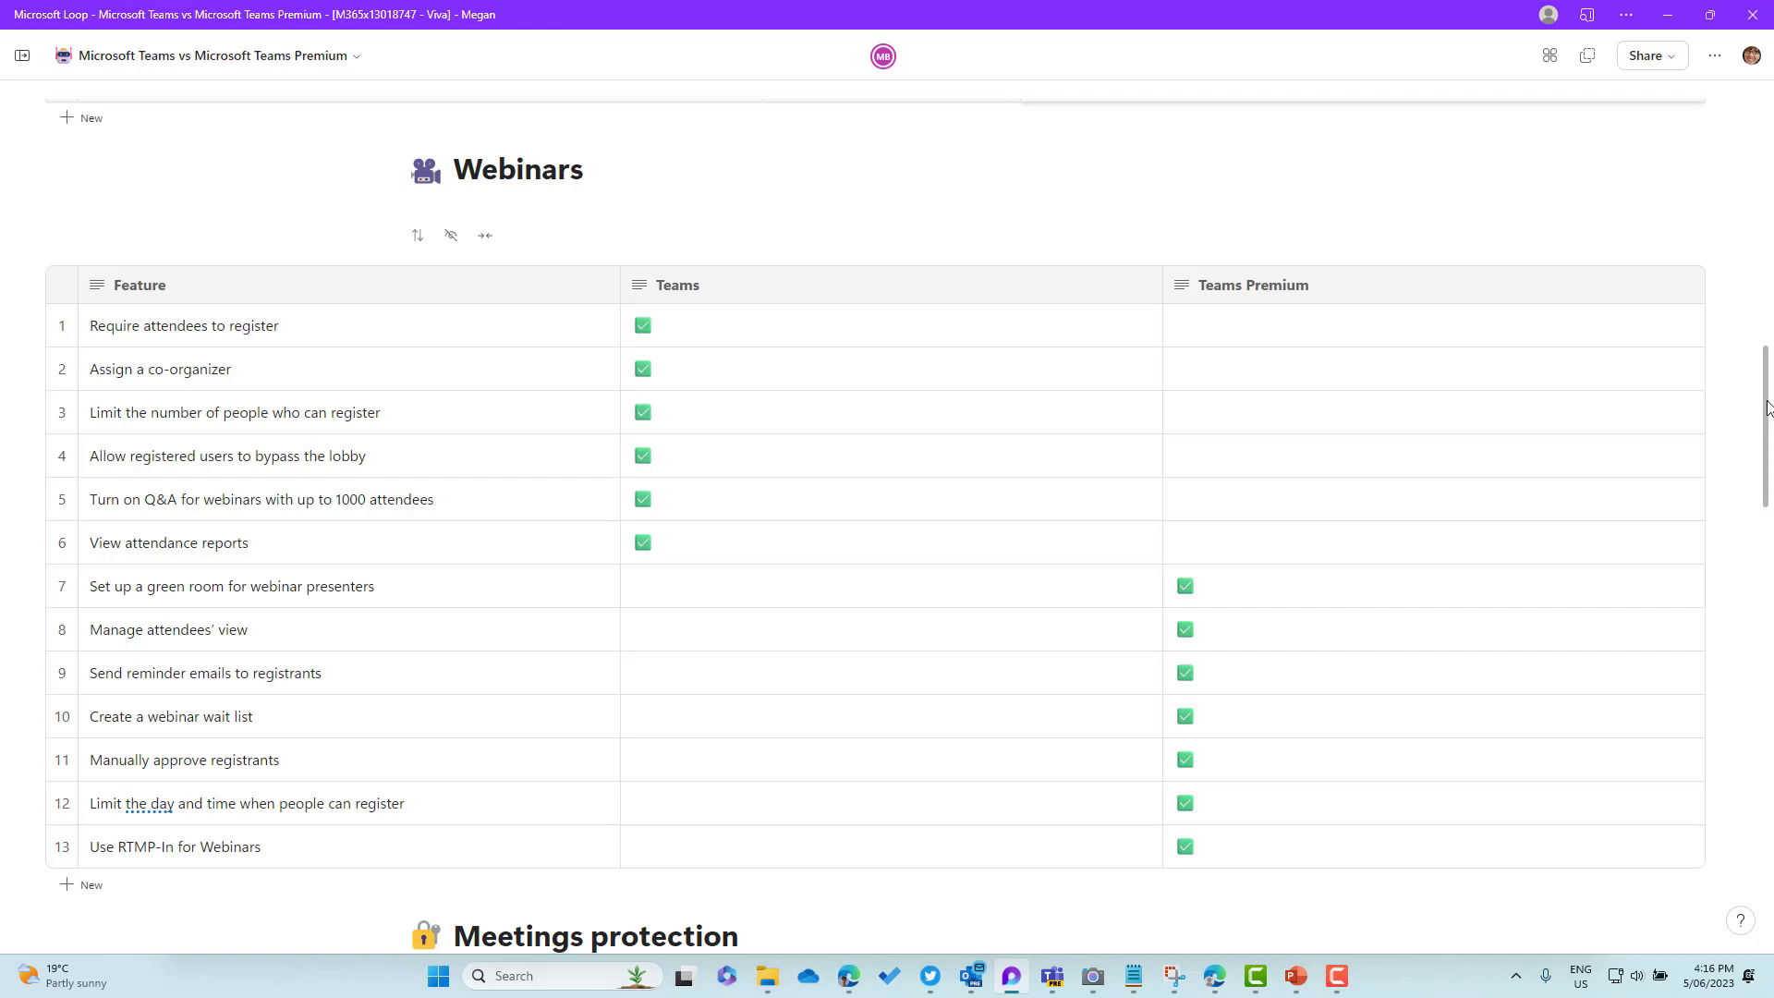
Scroll down through Meetings protection to the 10-feature Meetings reporting table
drag(1767, 408, 1761, 551)
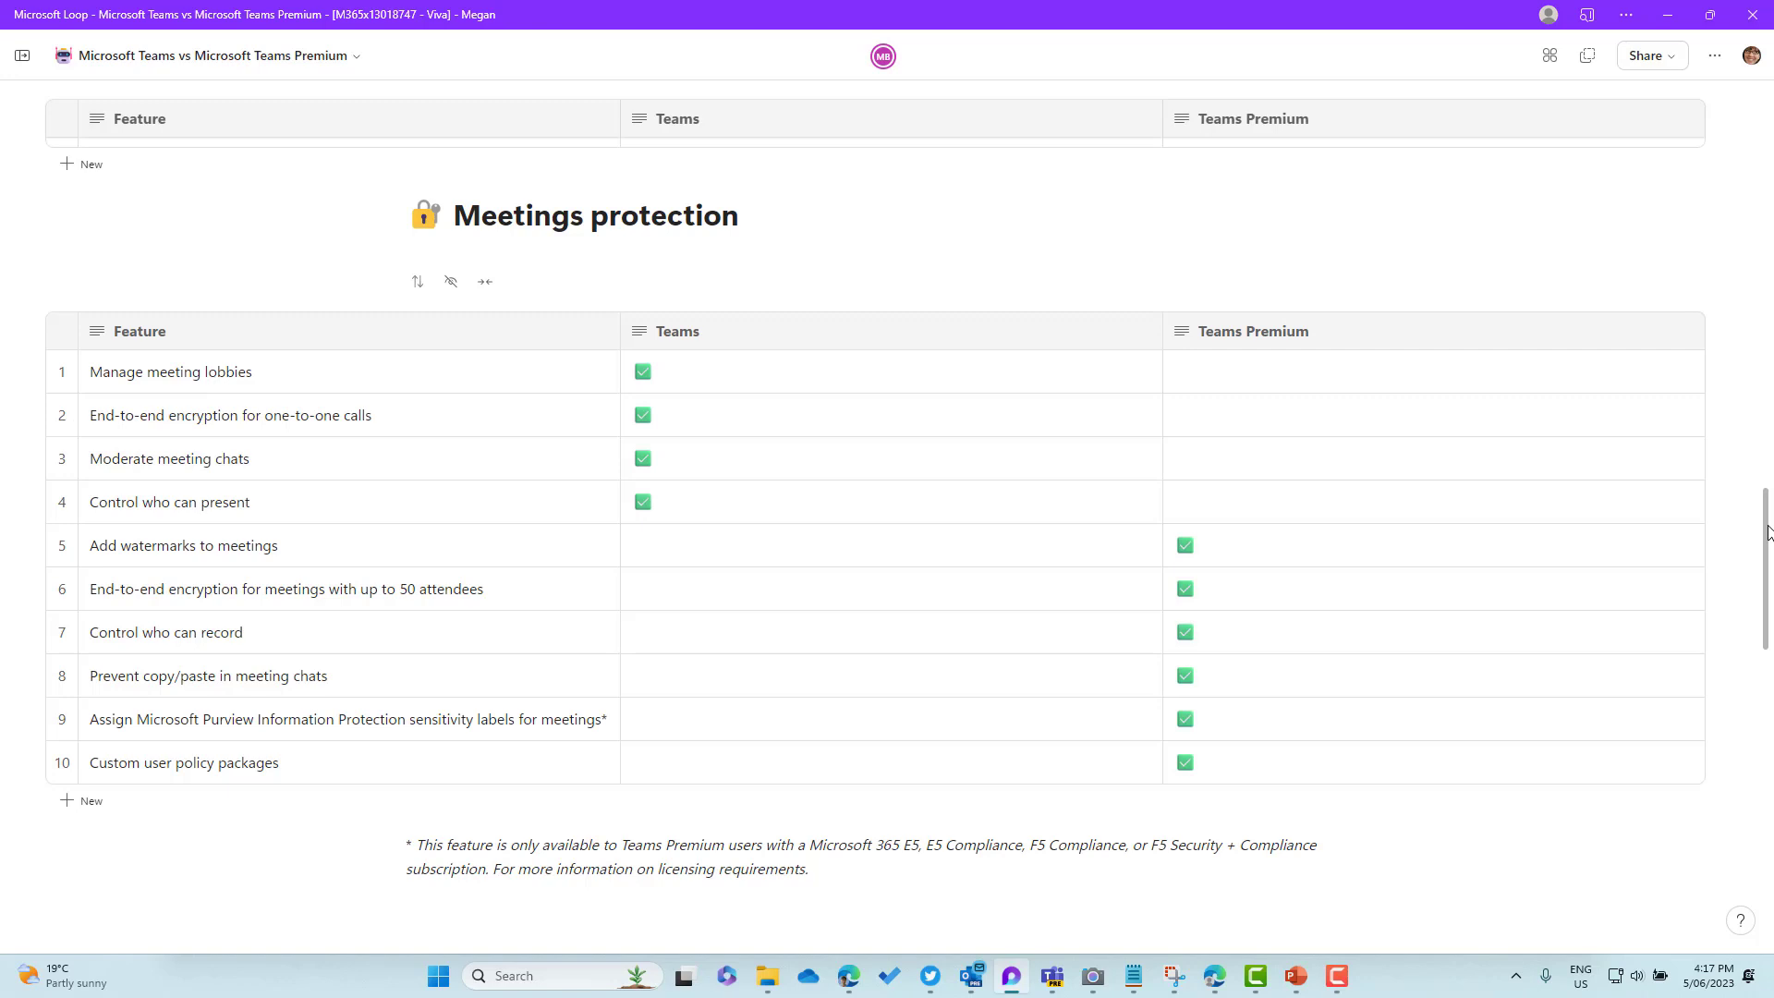
drag(1768, 533, 1768, 692)
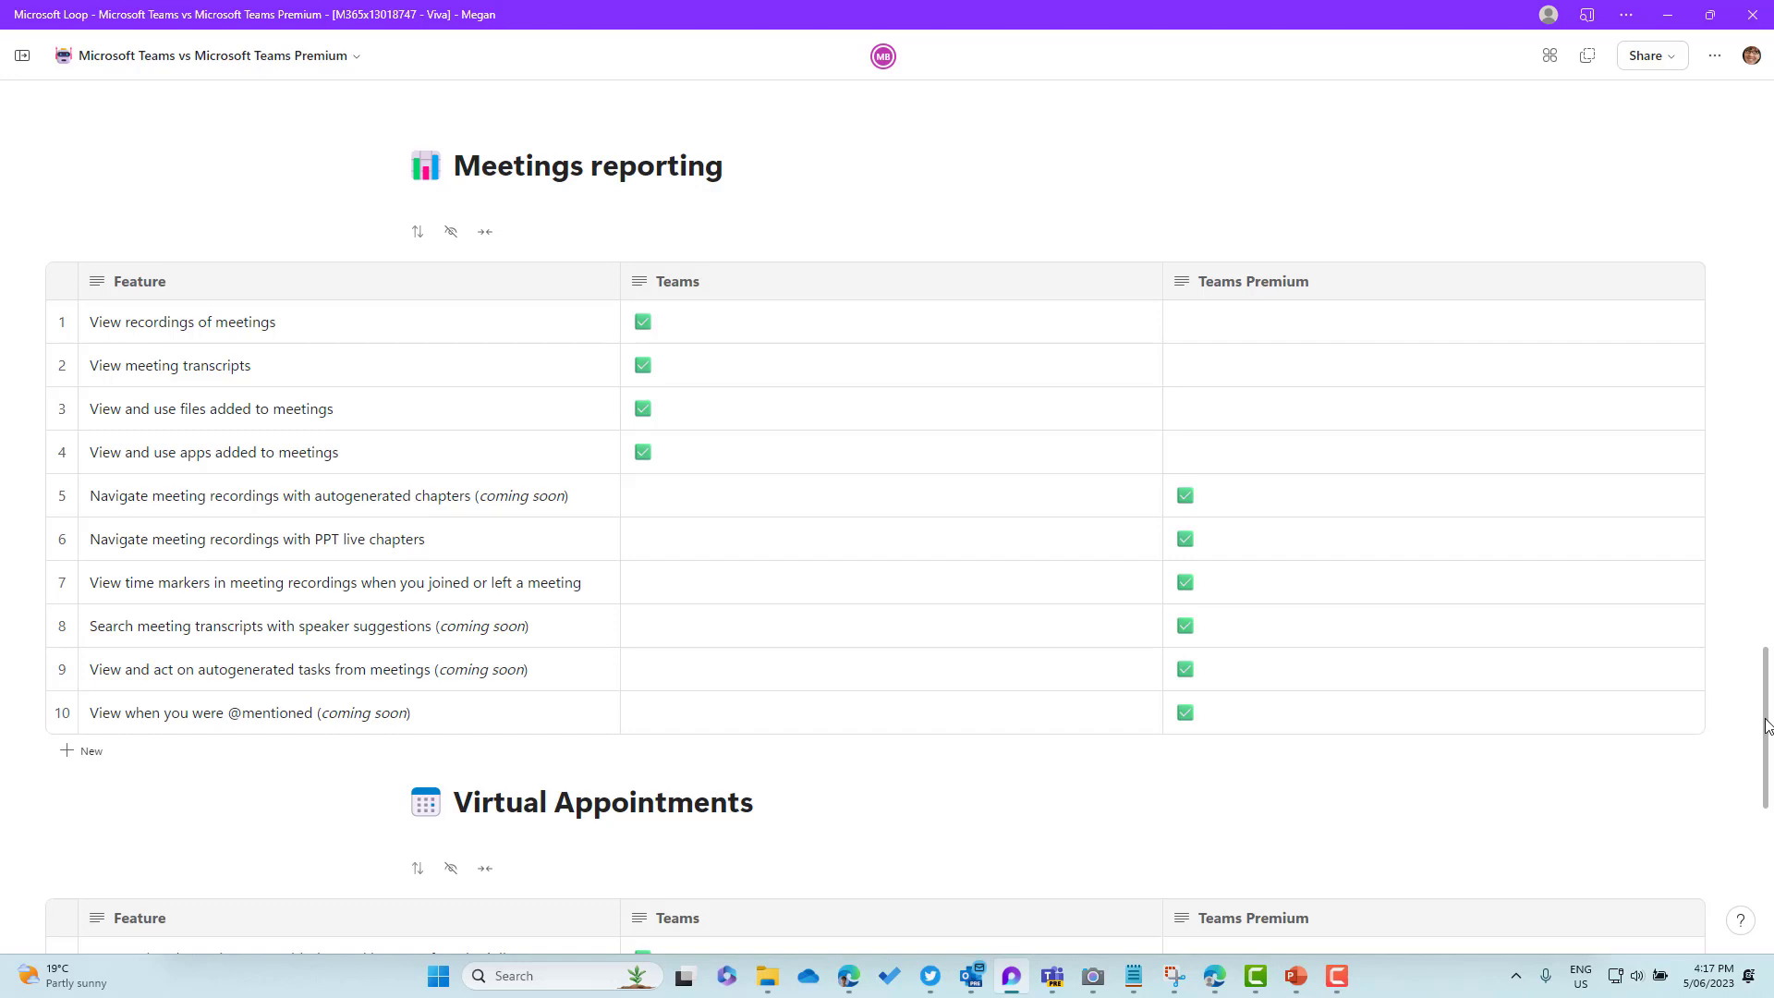
Scroll the Loop page further down to the Virtual Appointments comparison
drag(1767, 726, 1743, 856)
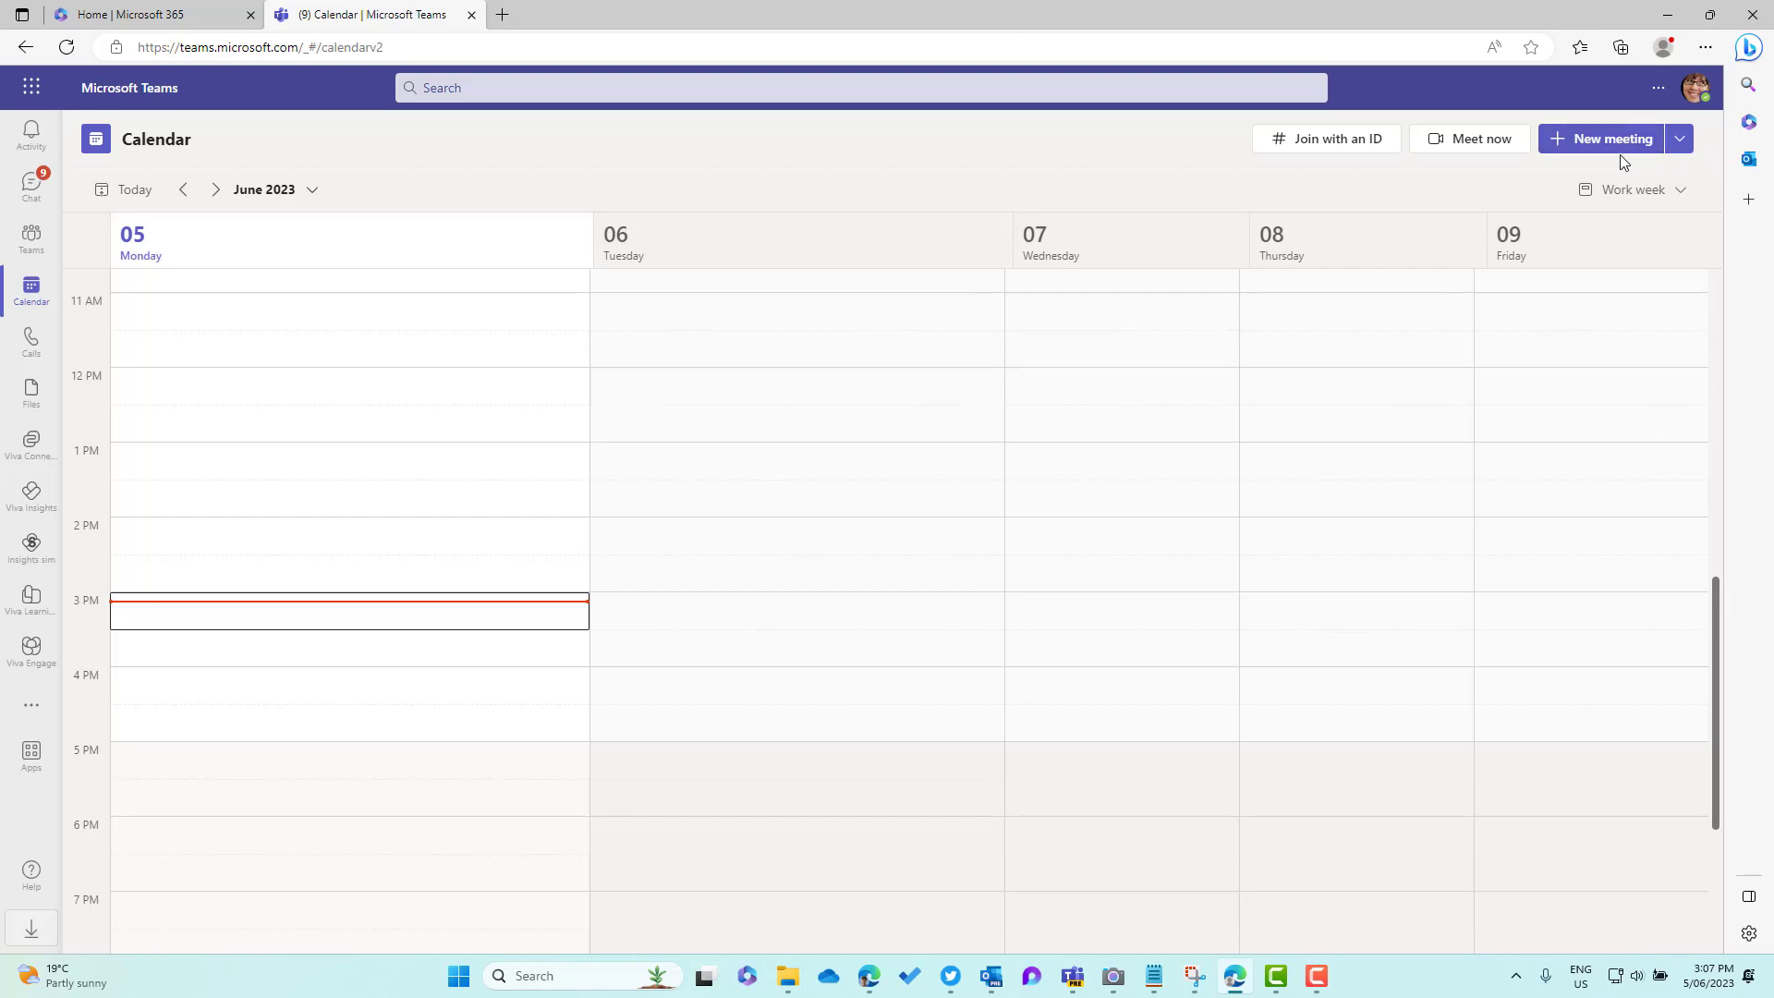
Create a new webinar from the New meeting dropdown
click(1680, 140)
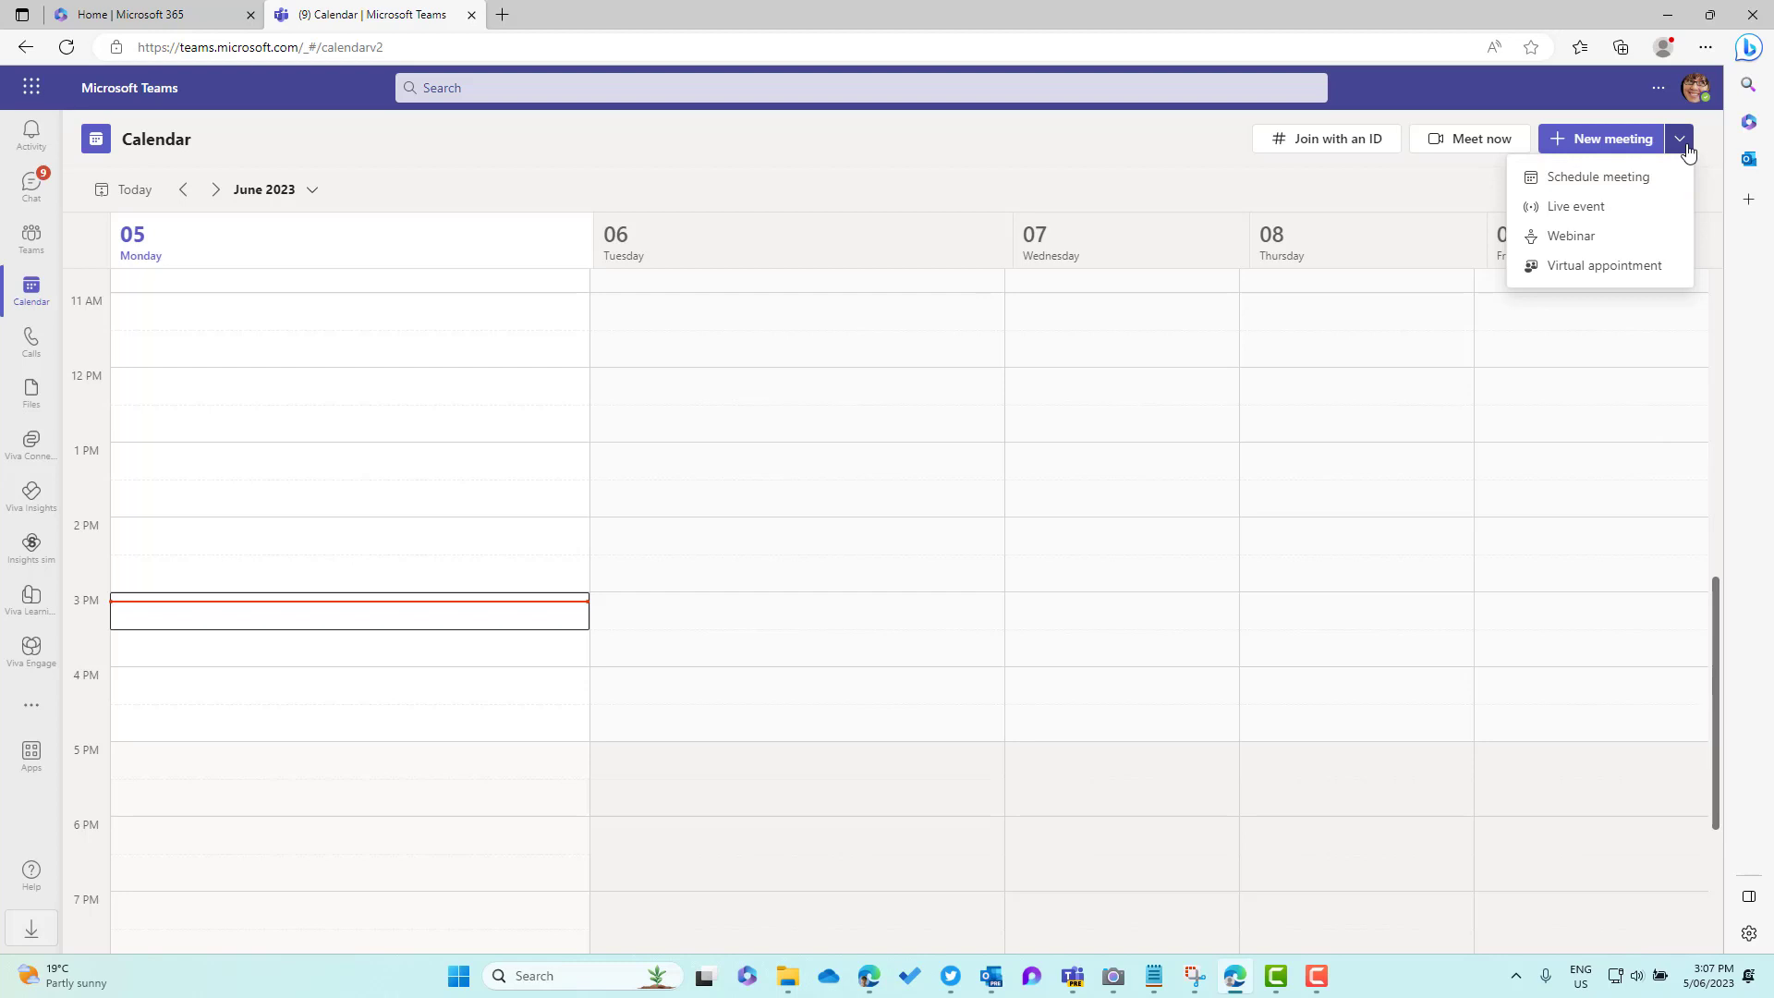
click(1569, 239)
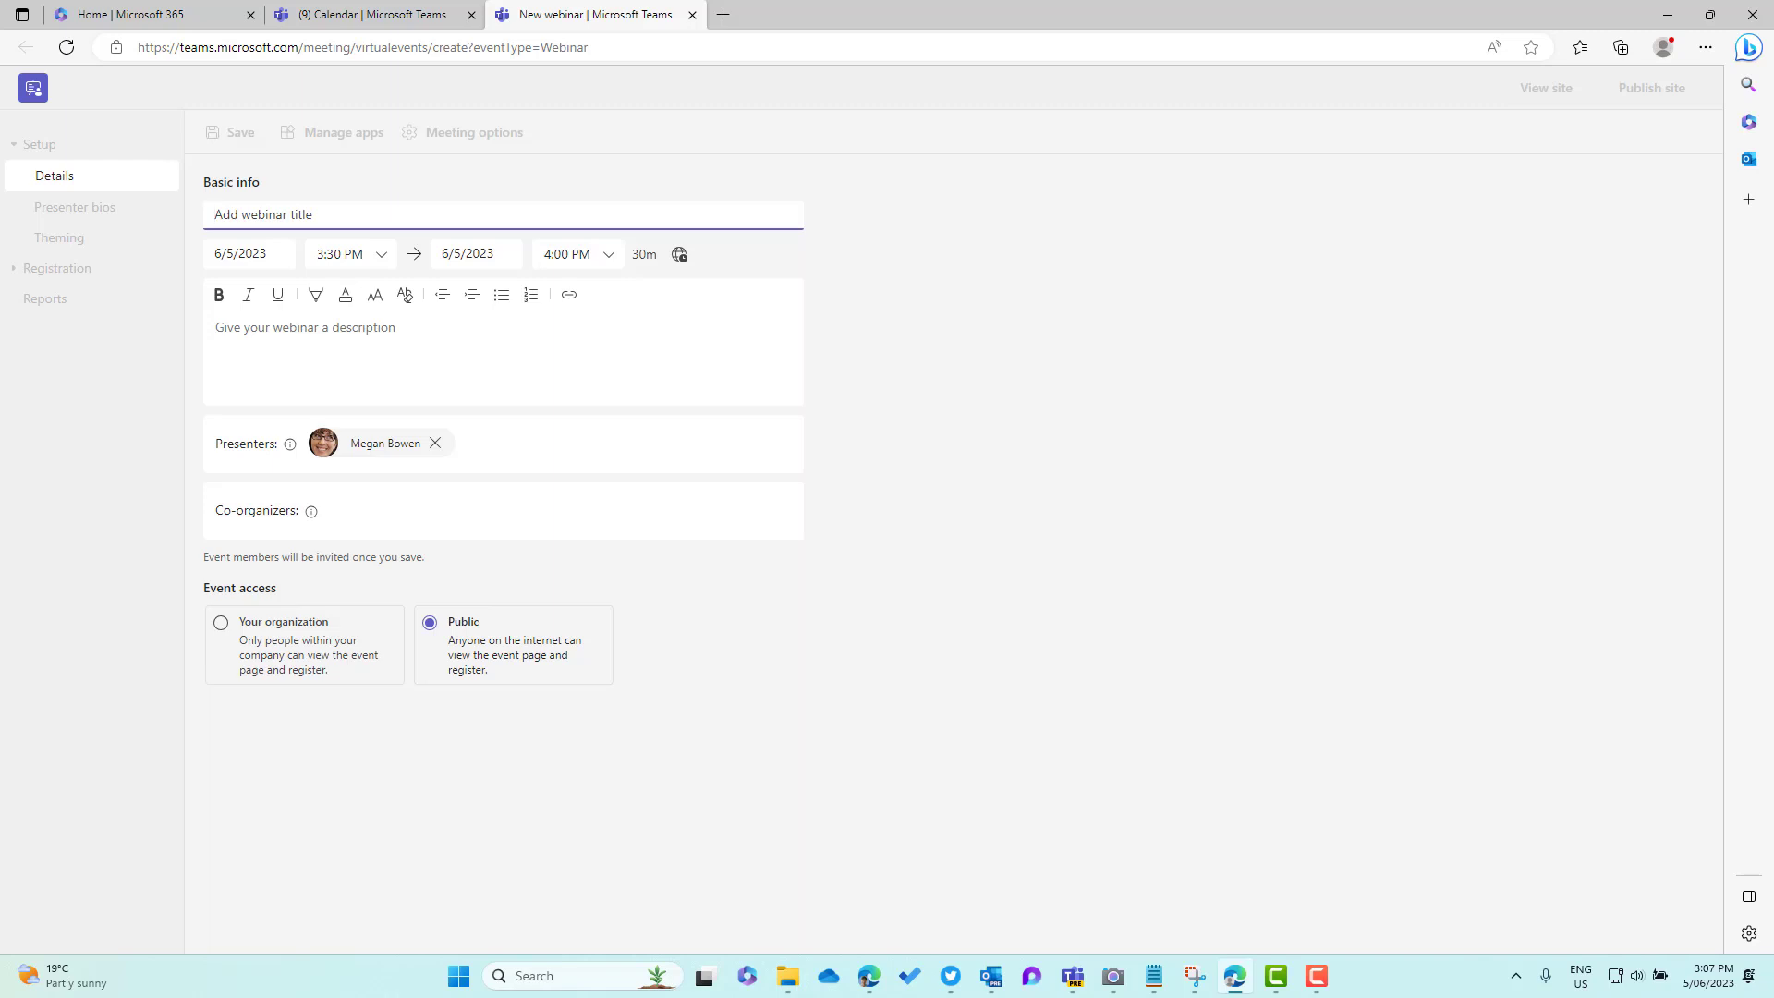
Title the webinar 'Unlocking Efficiency and Agility…' and schedule it for 6/12/2023, 3:30–4:30 PM
click(320, 213)
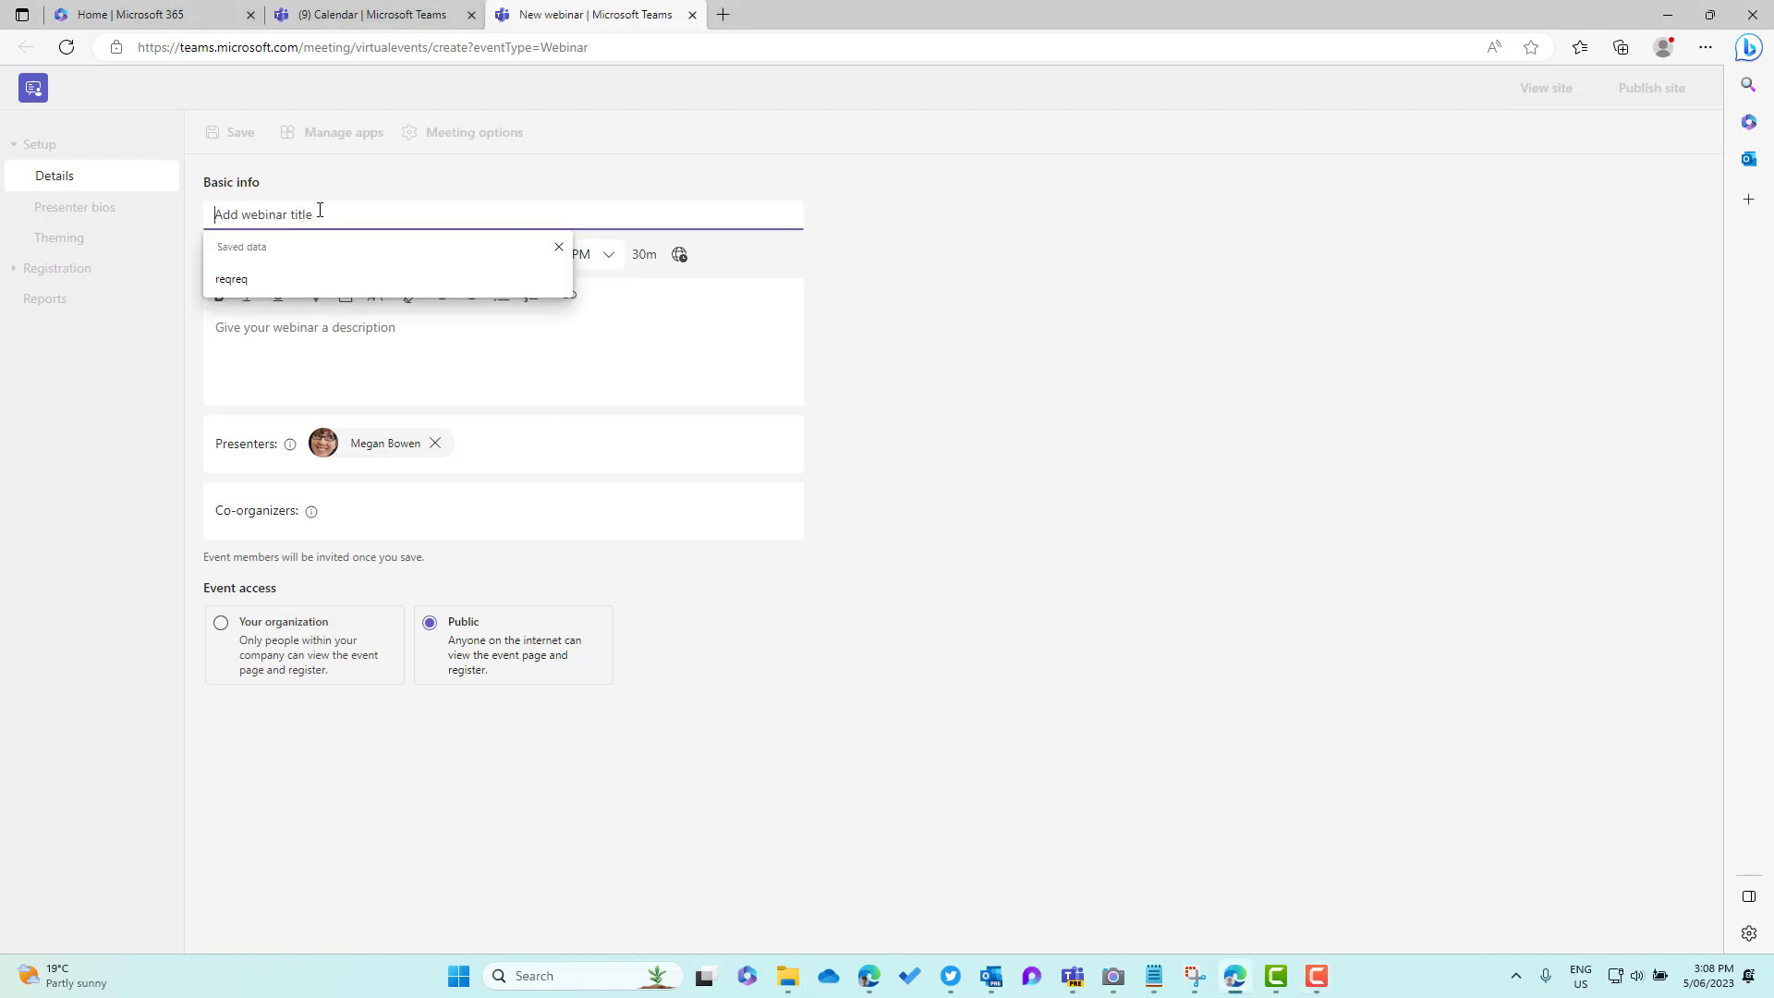
key(ctrl+v)
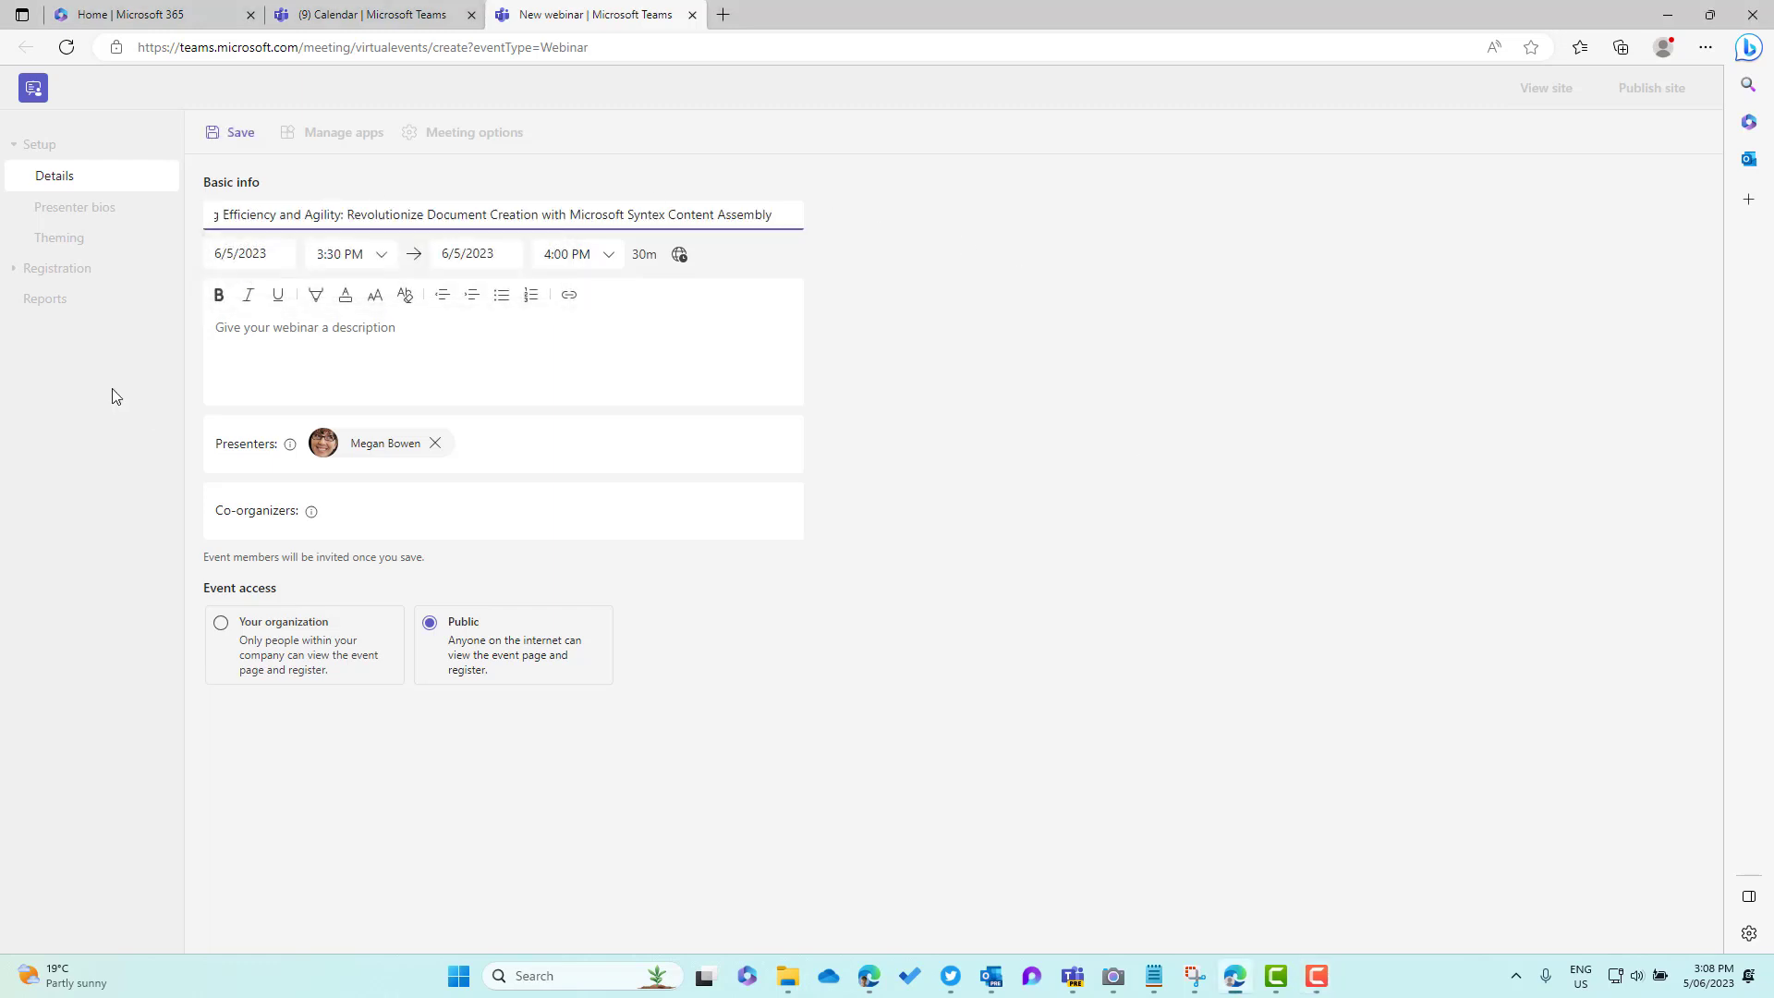
click(254, 250)
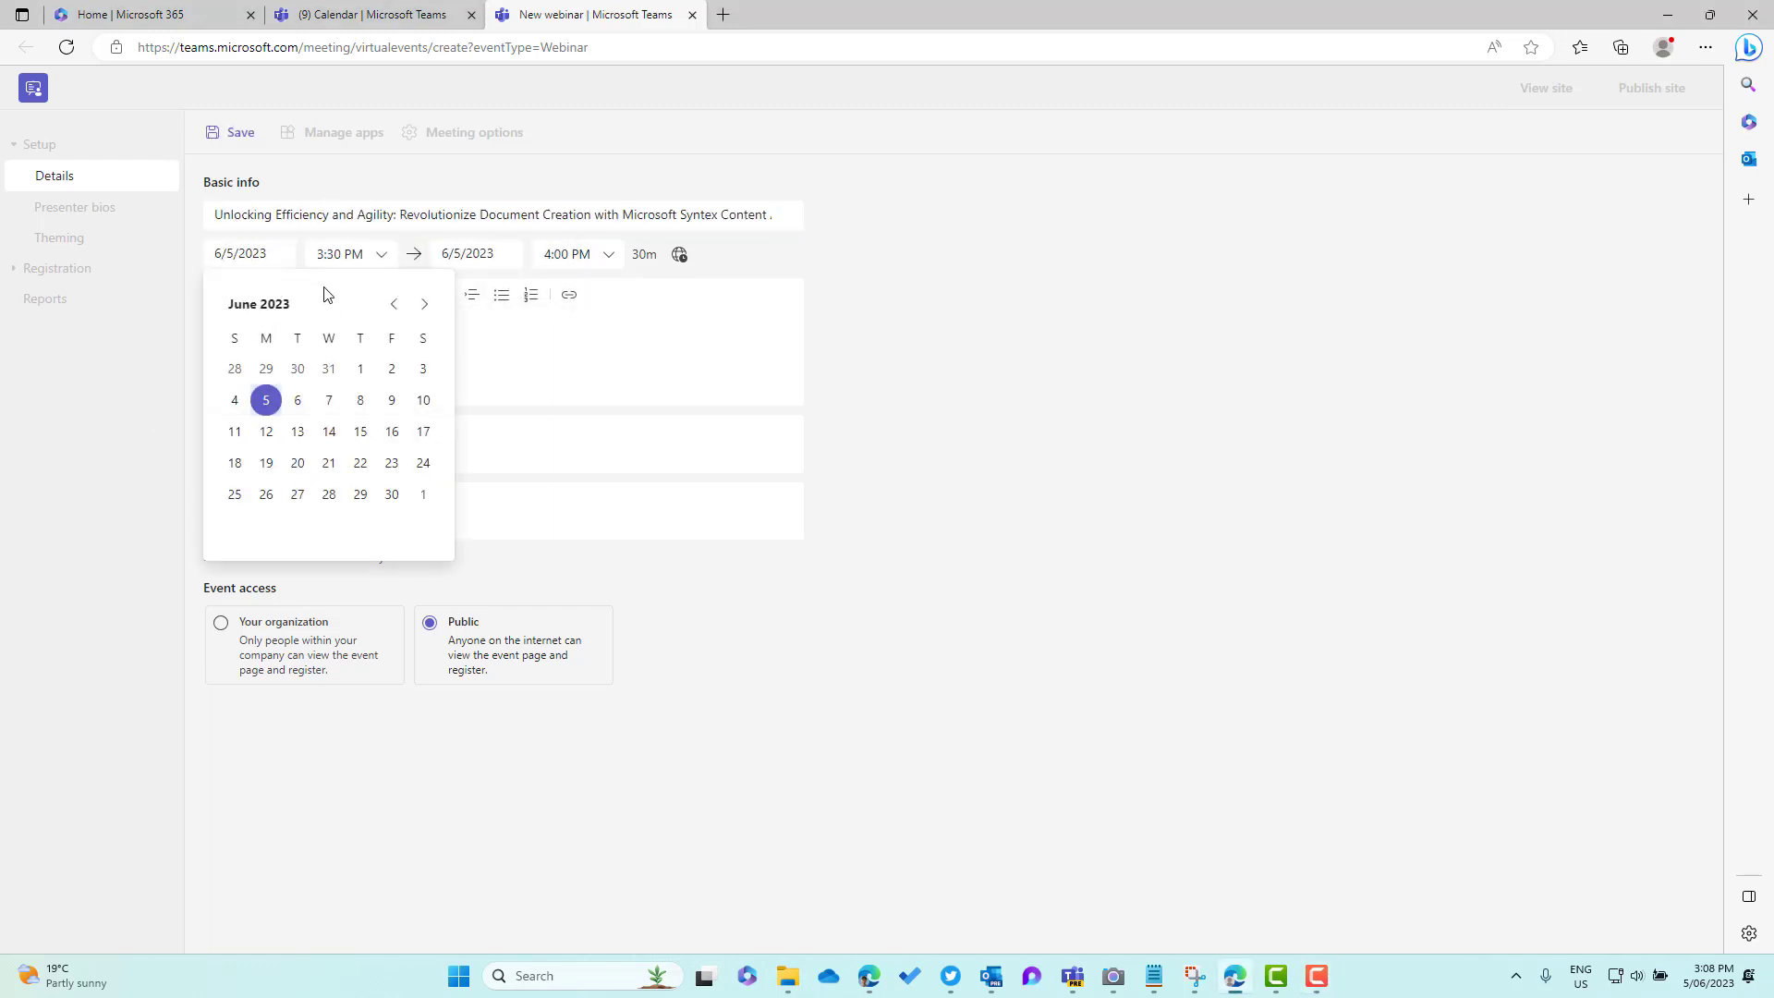
click(425, 306)
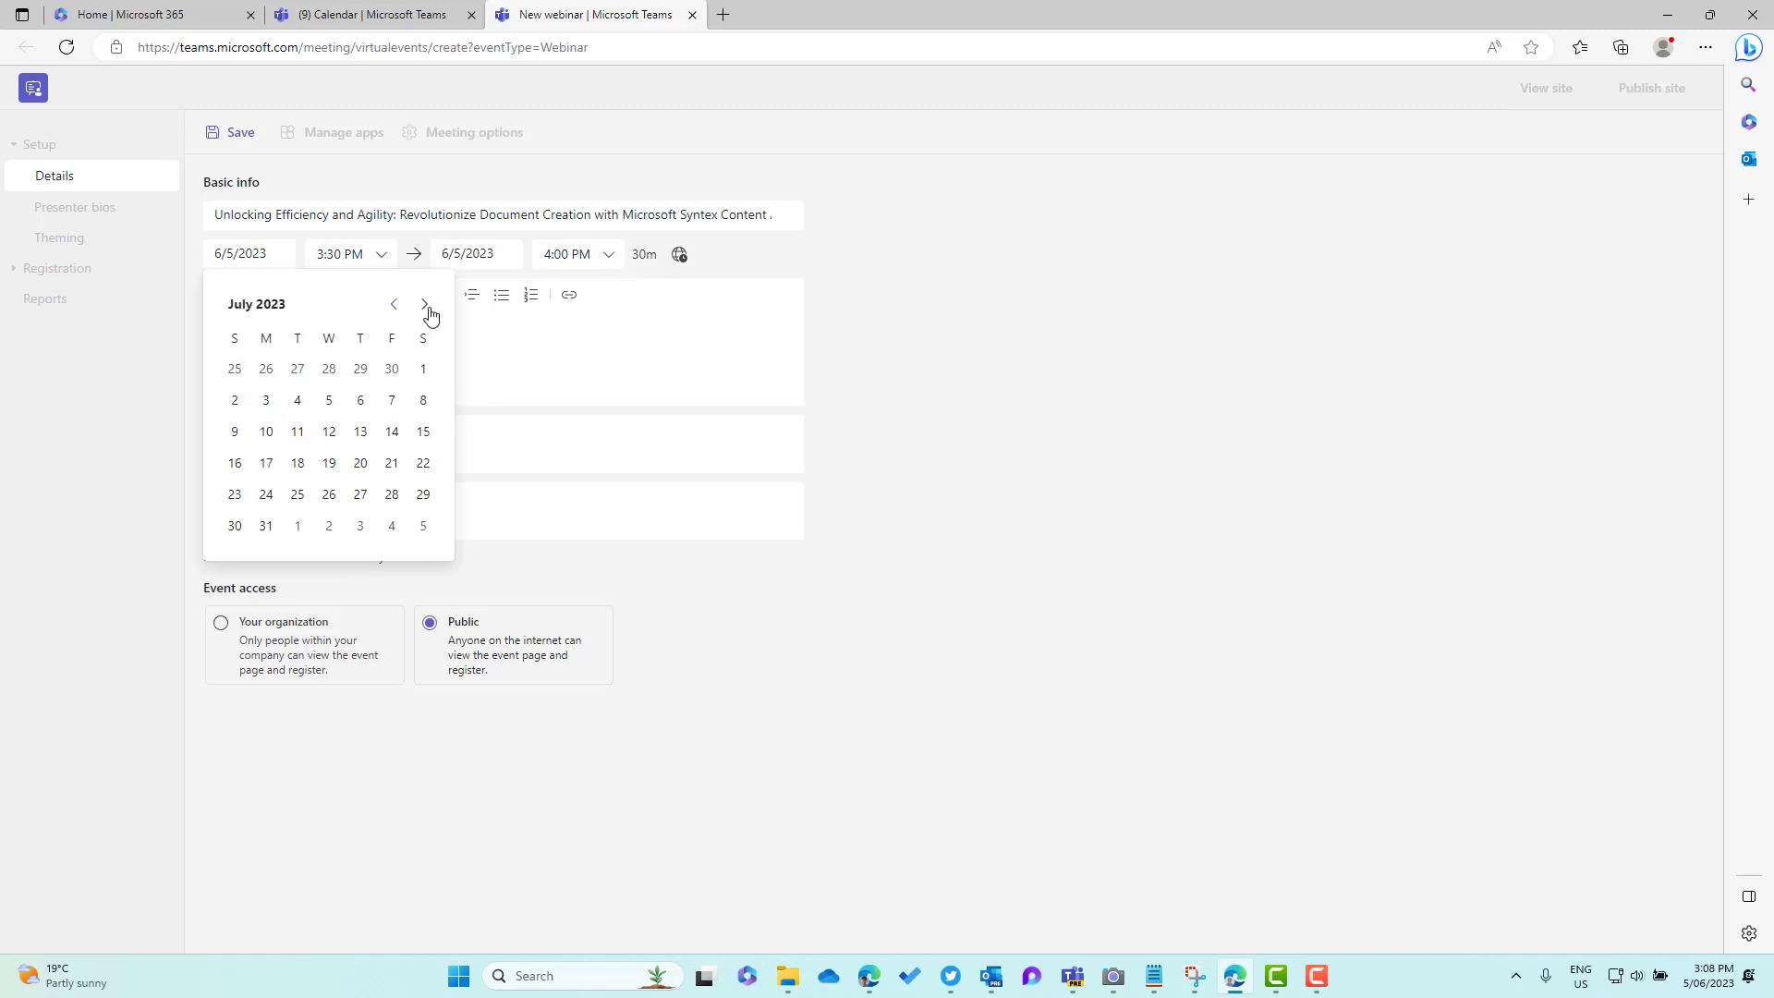
click(394, 305)
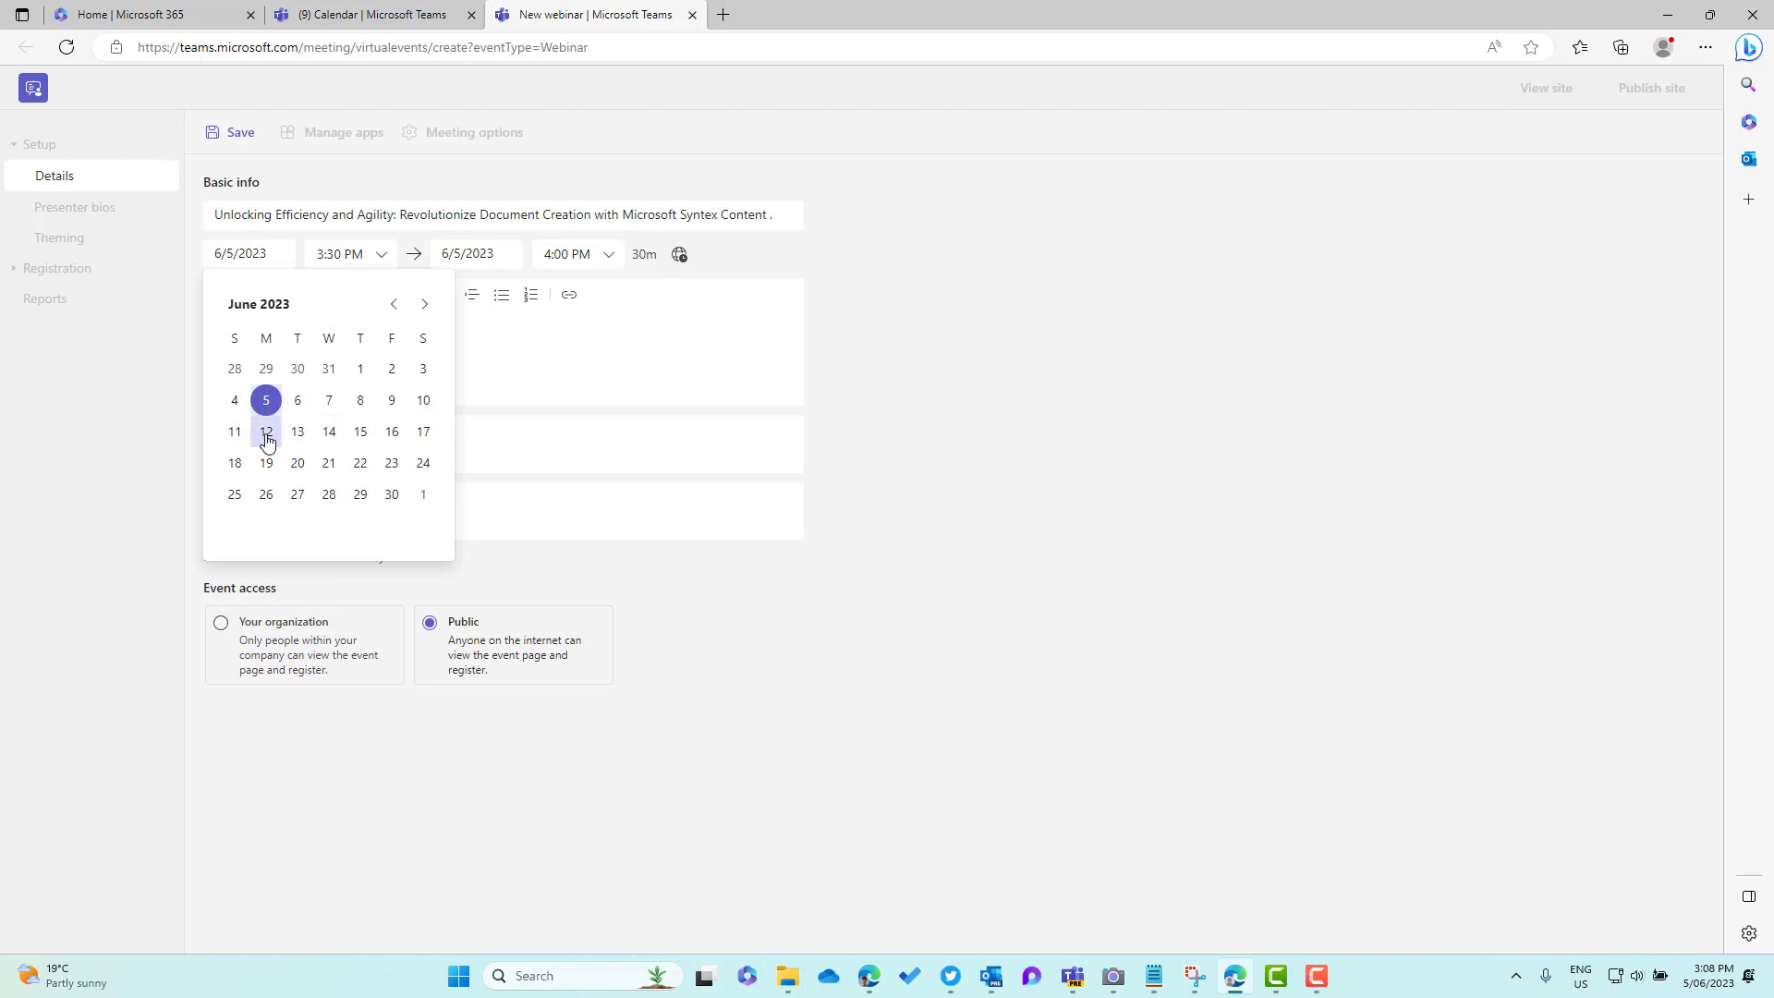
click(268, 437)
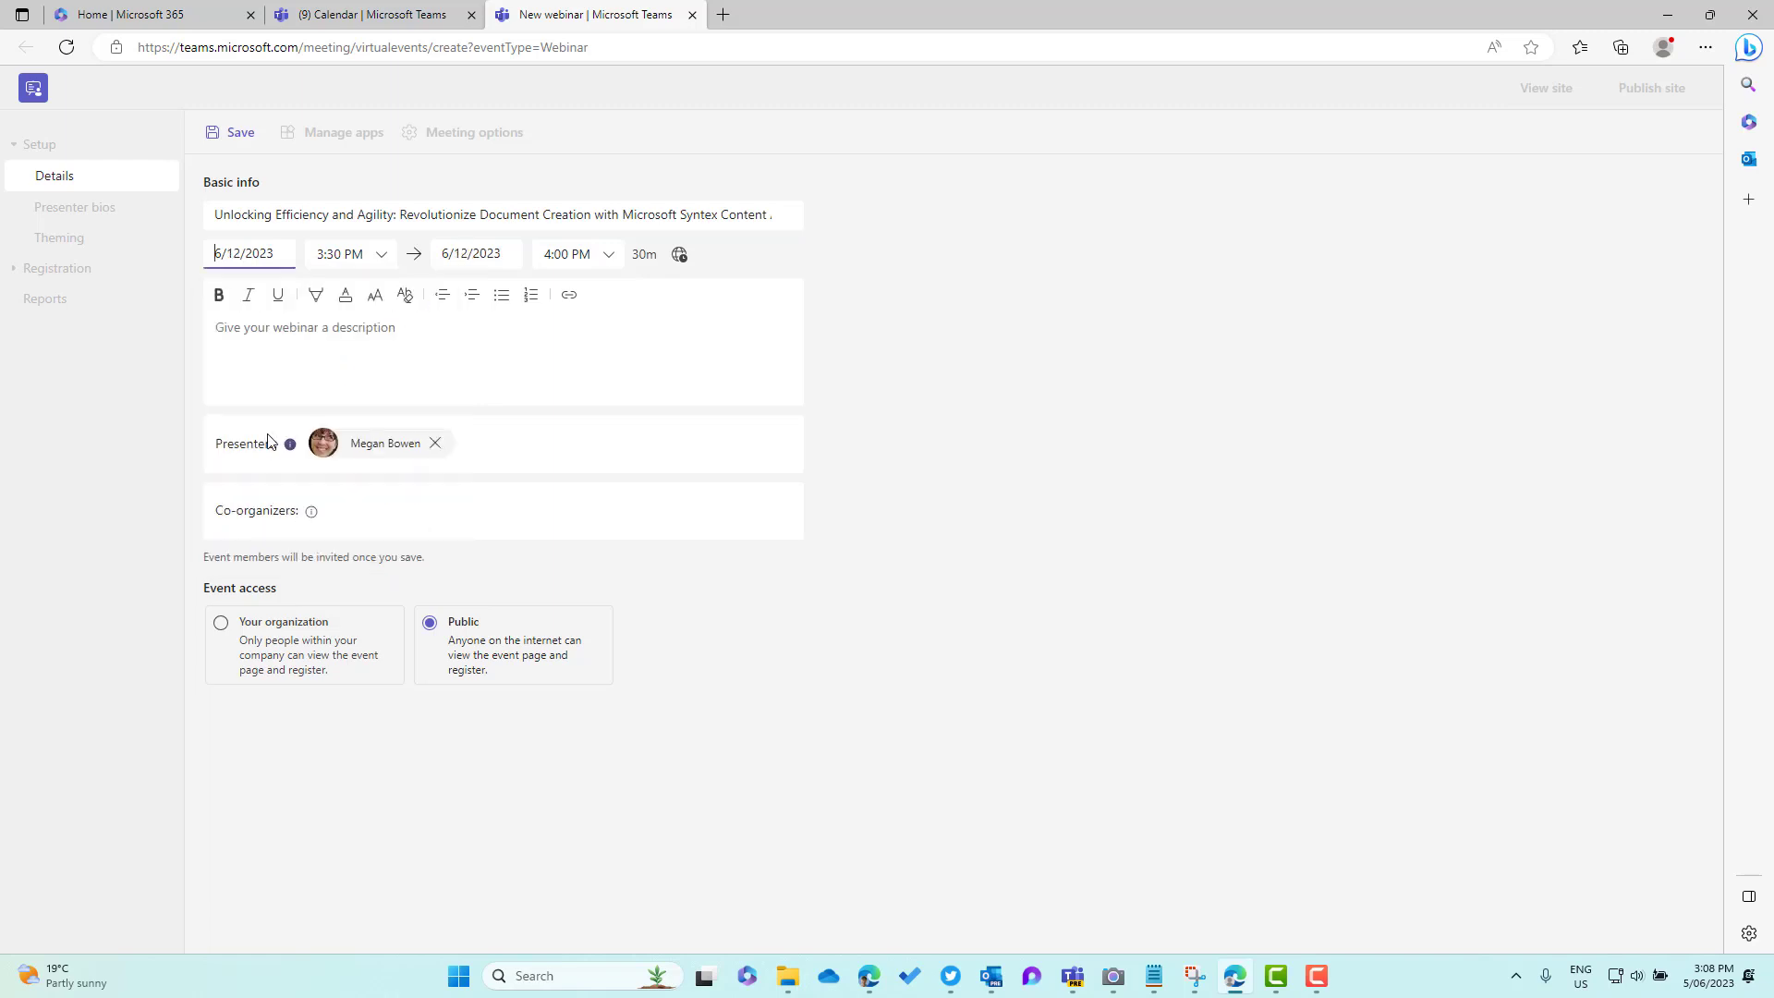
click(607, 254)
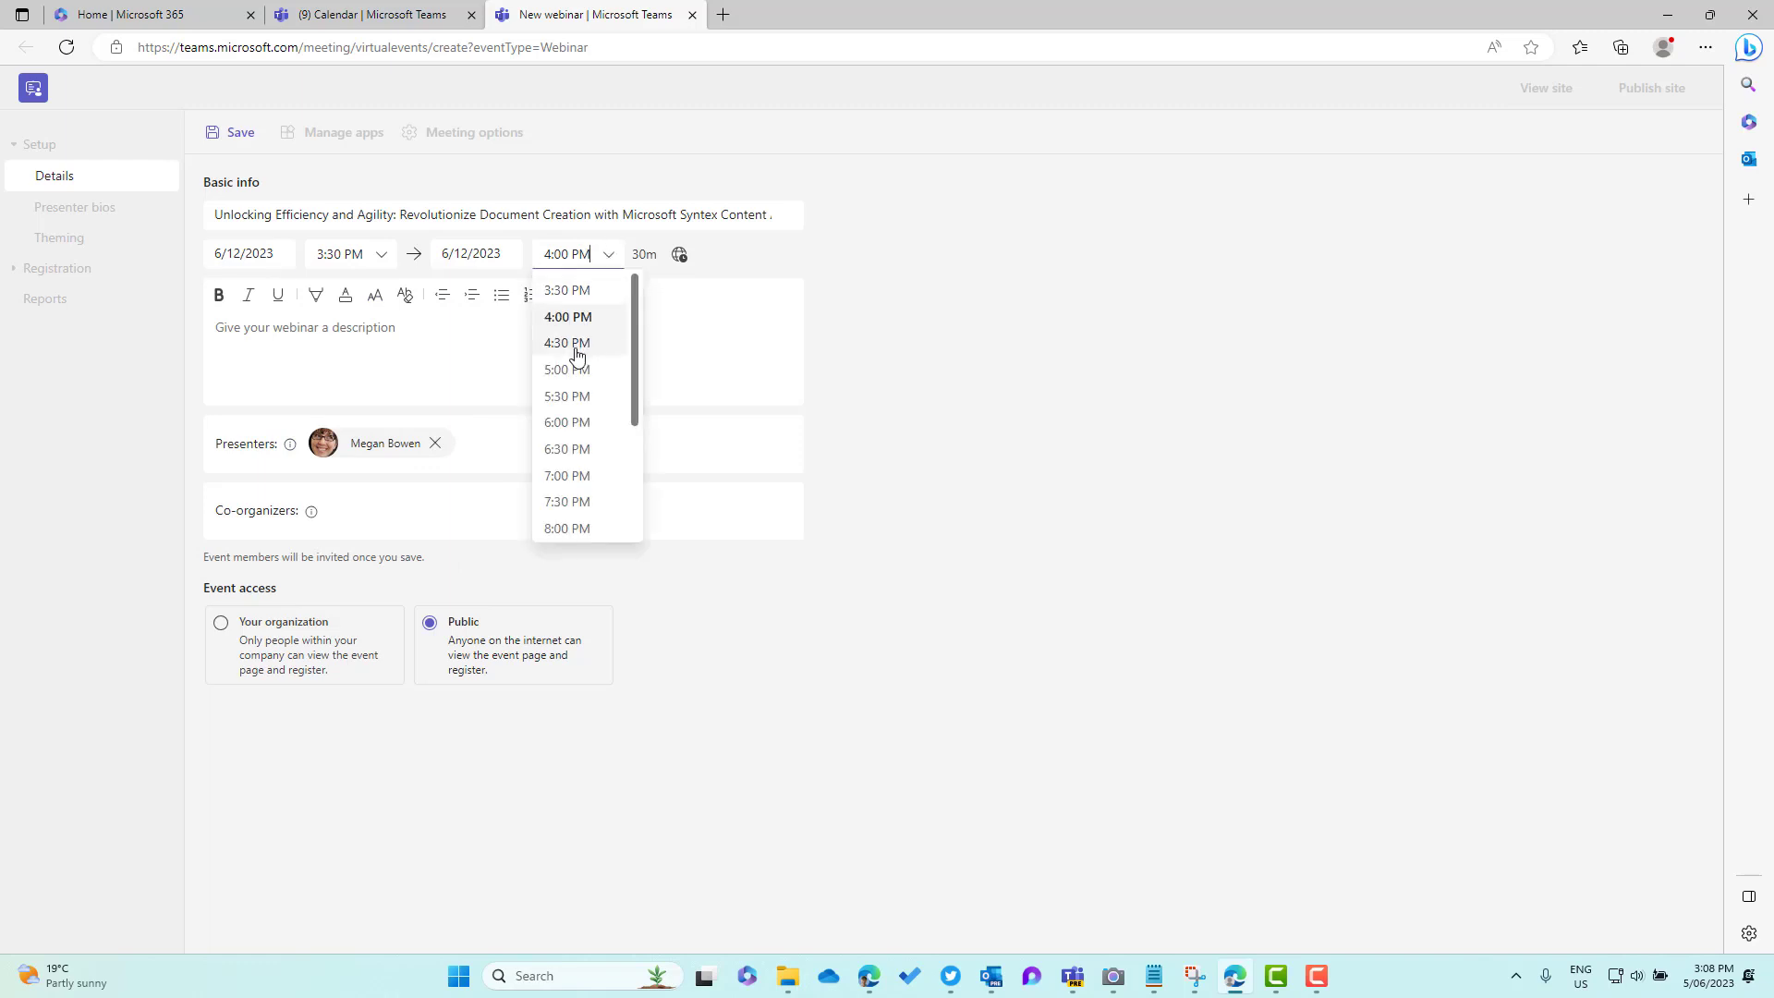
click(577, 344)
click(337, 334)
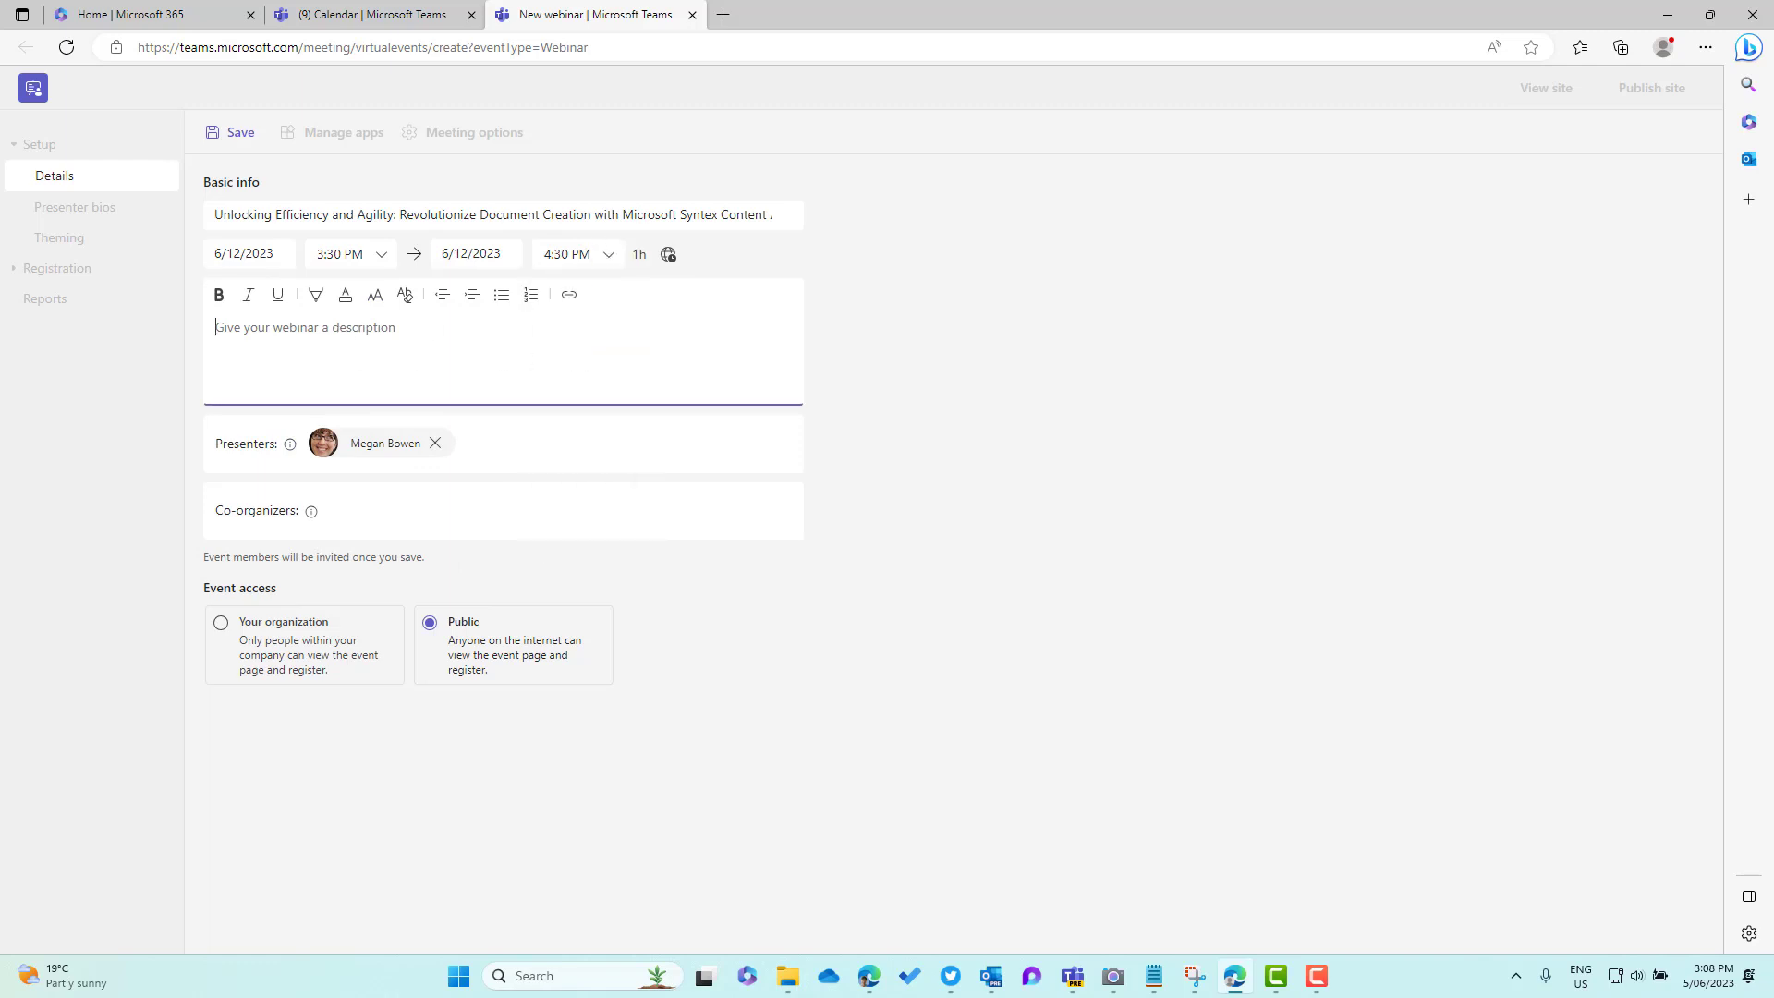
key(alt+Tab)
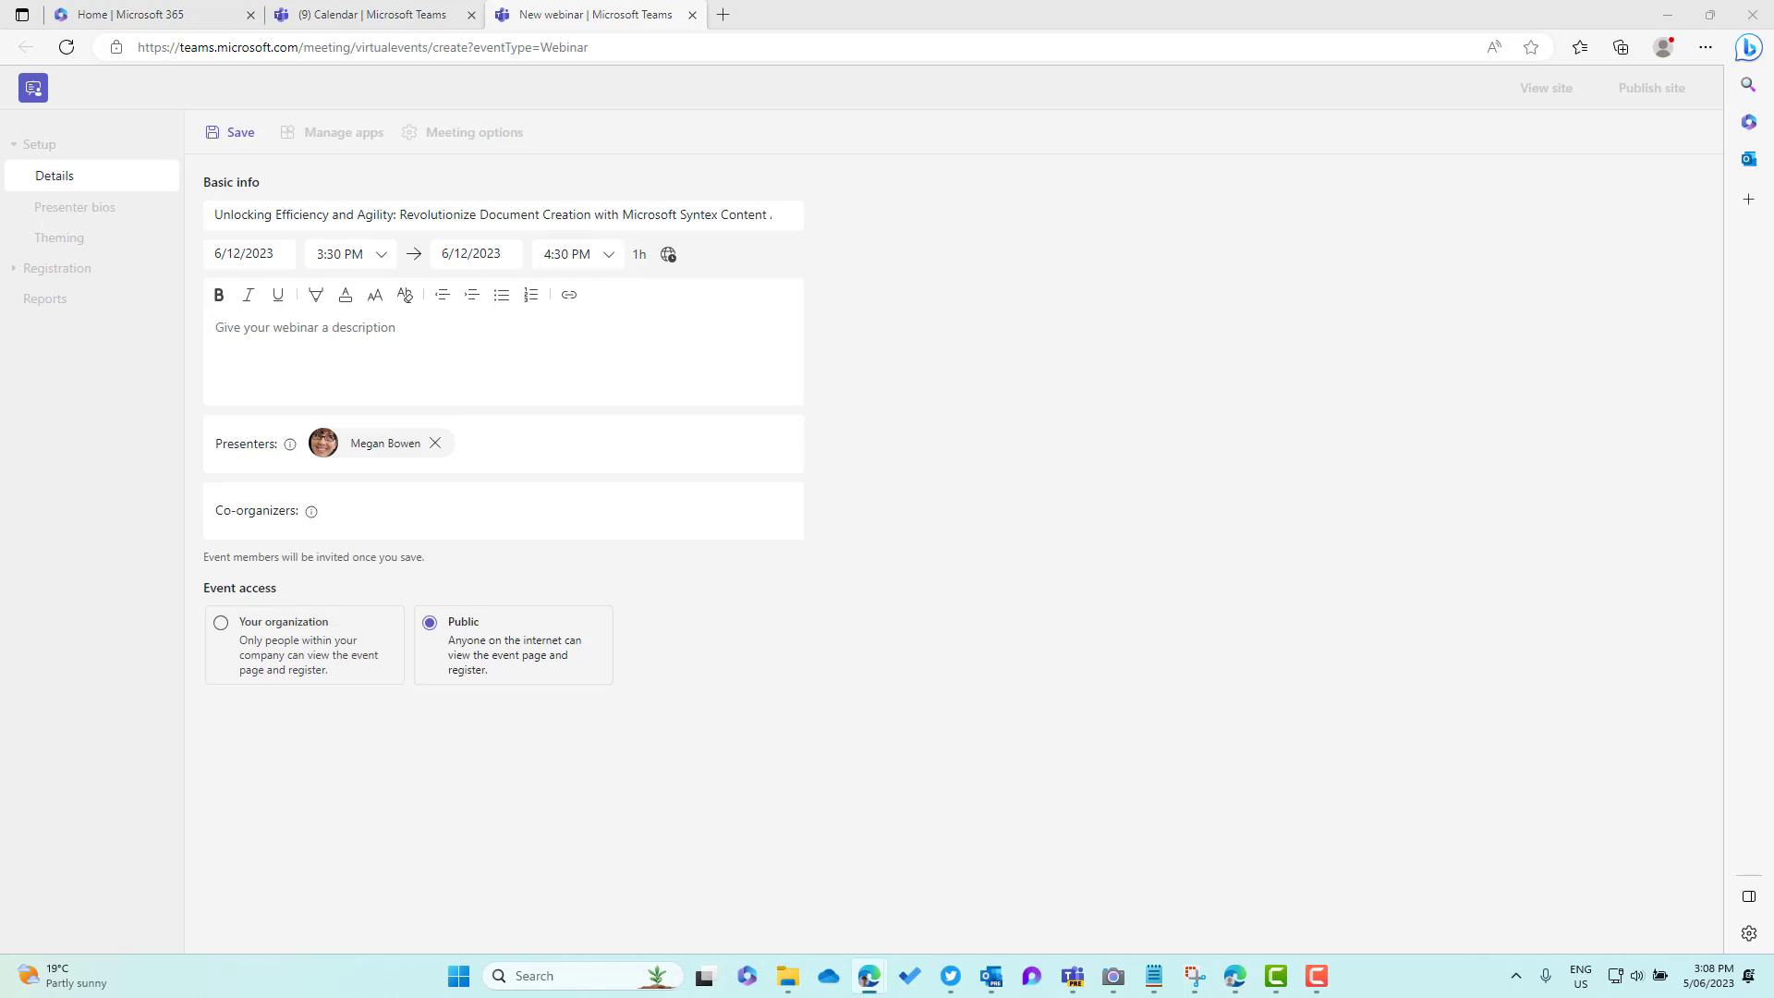
Paste the four-takeaway description and bold its first 'Microsoft Syntex Content Assembly' mention
click(322, 343)
key(ctrl+v)
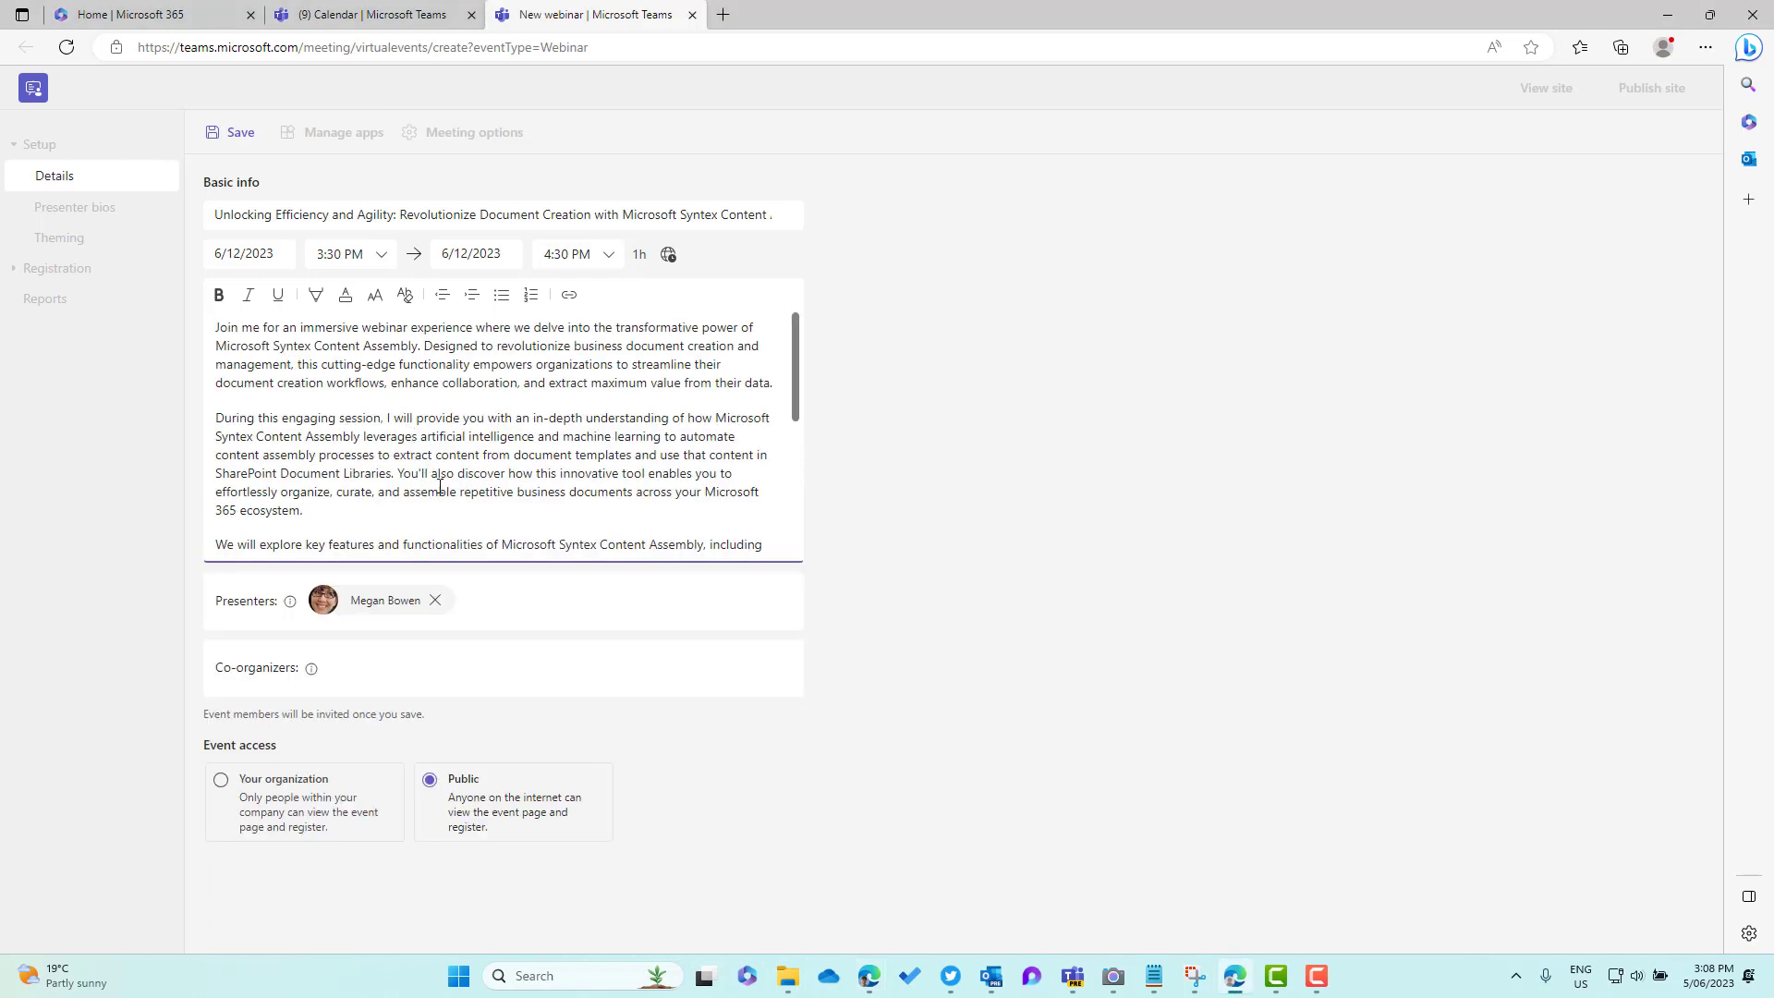
scroll(552, 502, down, 1)
scroll(463, 388, up, 1)
drag(418, 347, 215, 347)
click(219, 295)
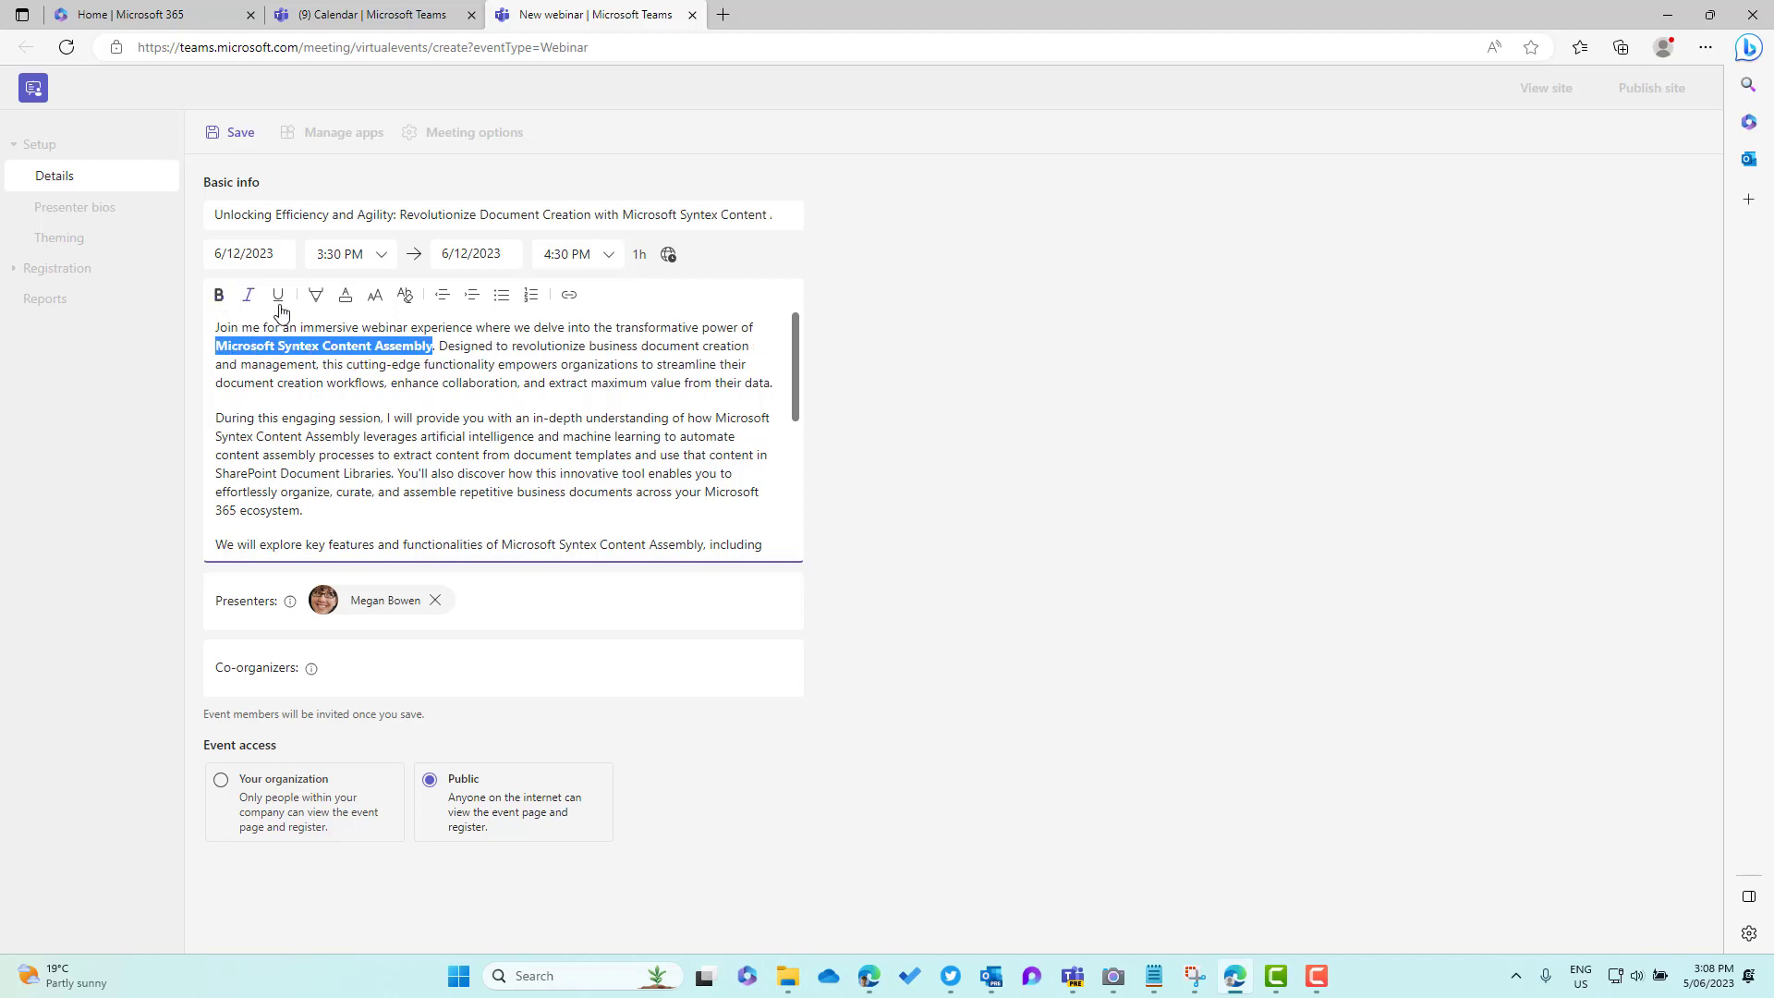
click(596, 416)
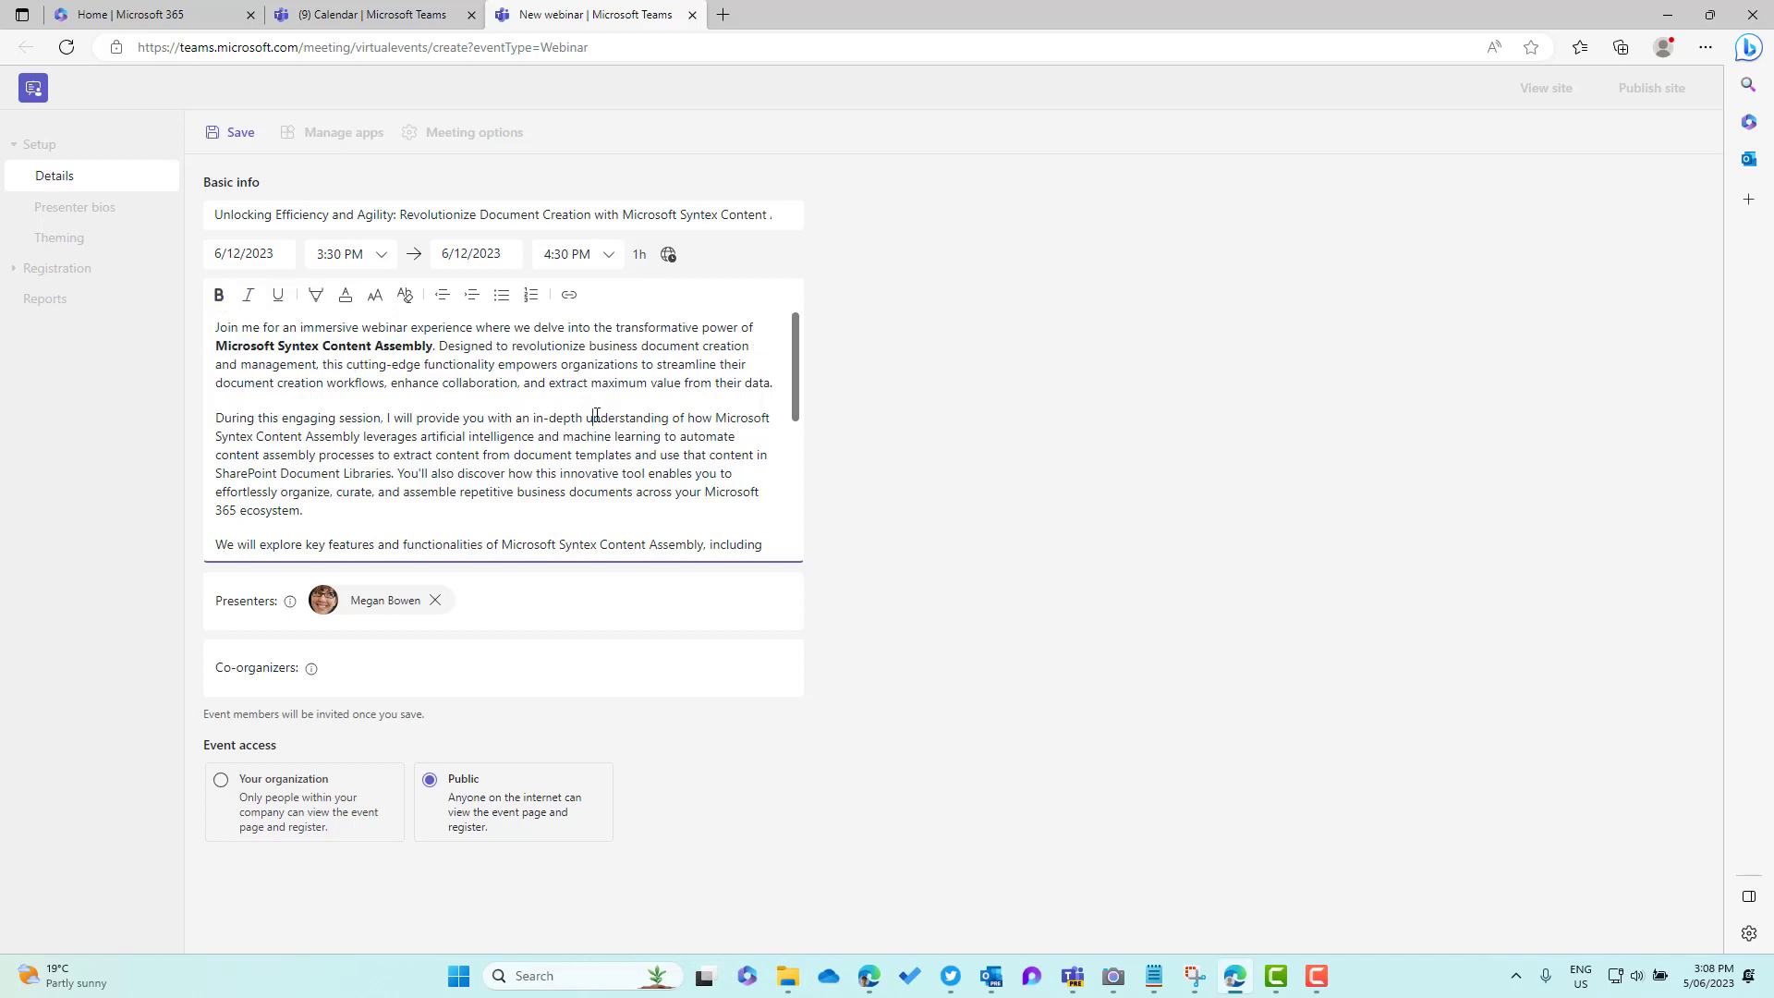
scroll(605, 425, down, 1)
scroll(605, 427, down, 4)
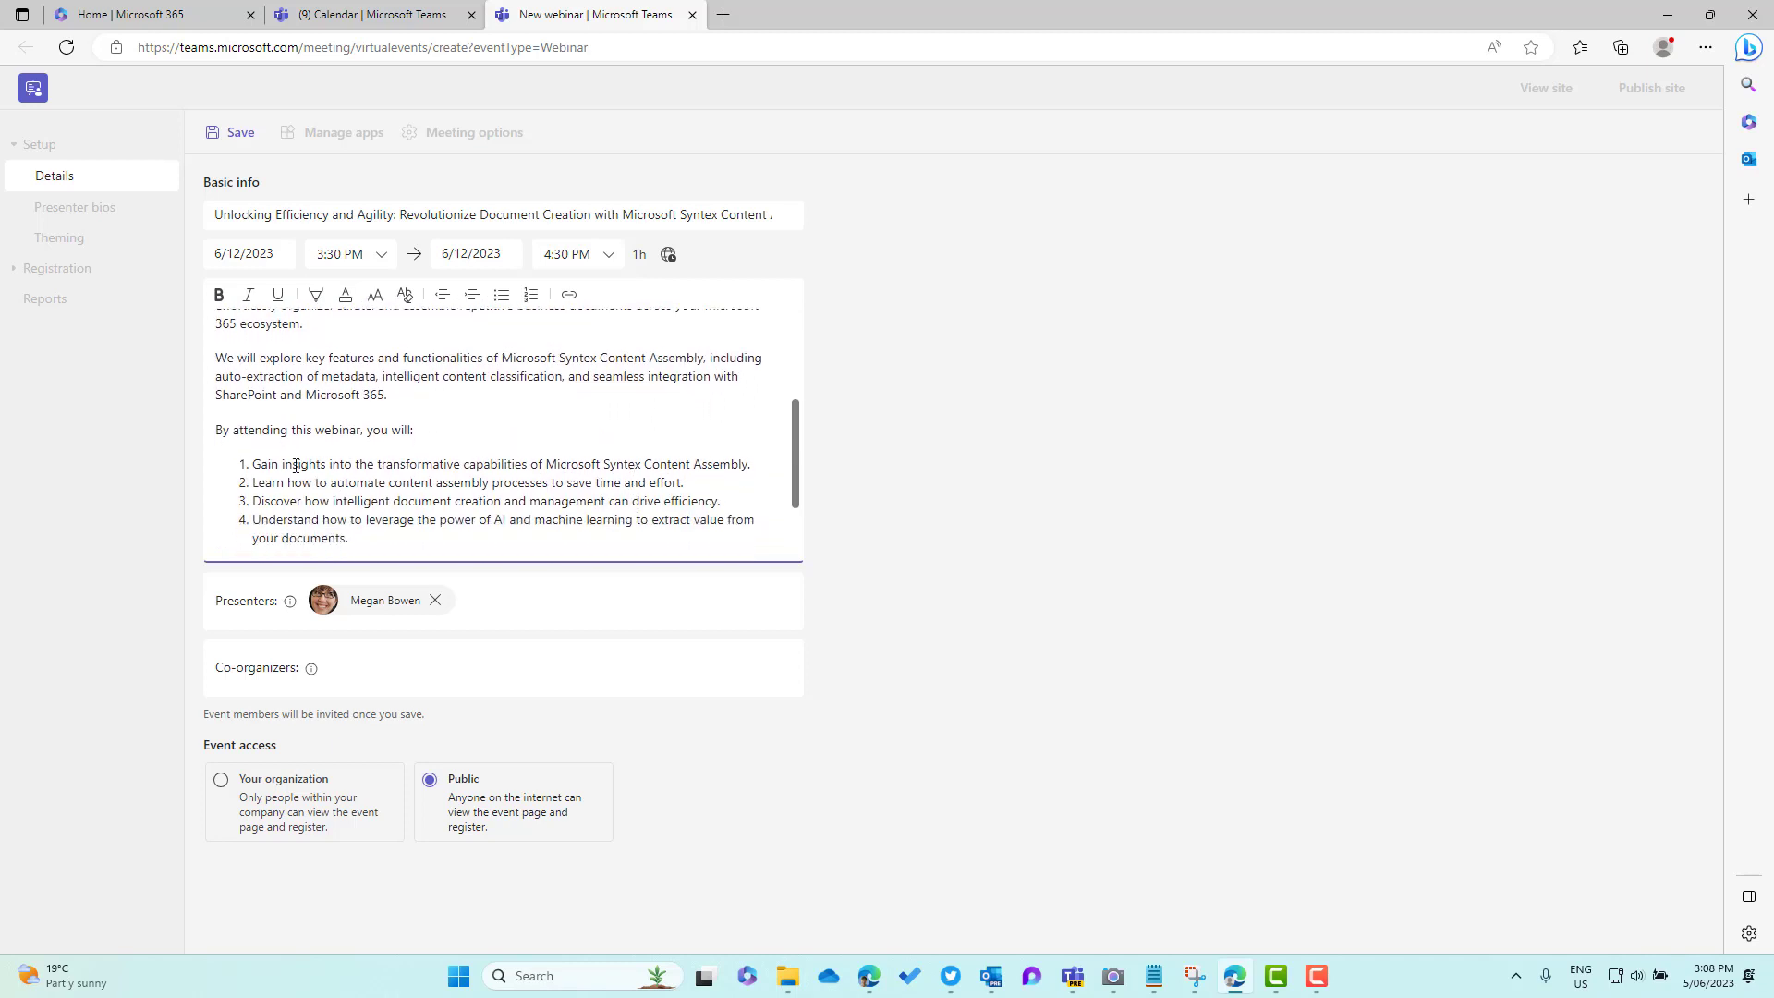
scroll(407, 445, down, 1)
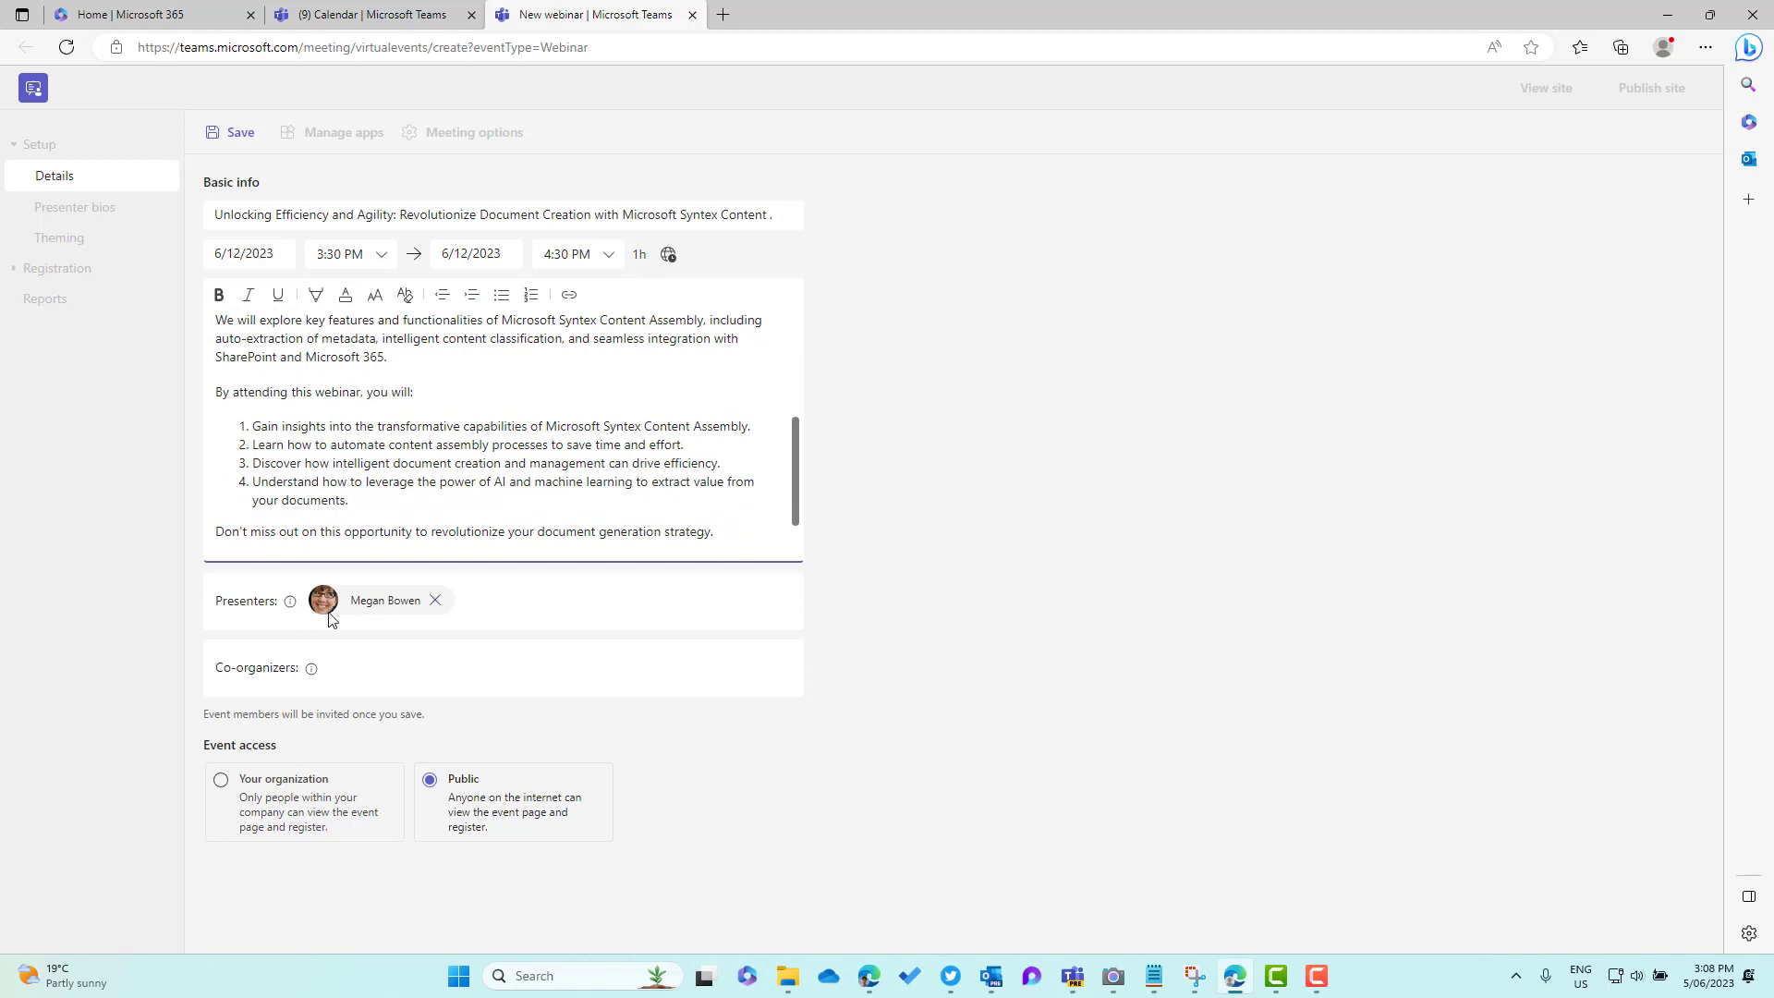
click(499, 602)
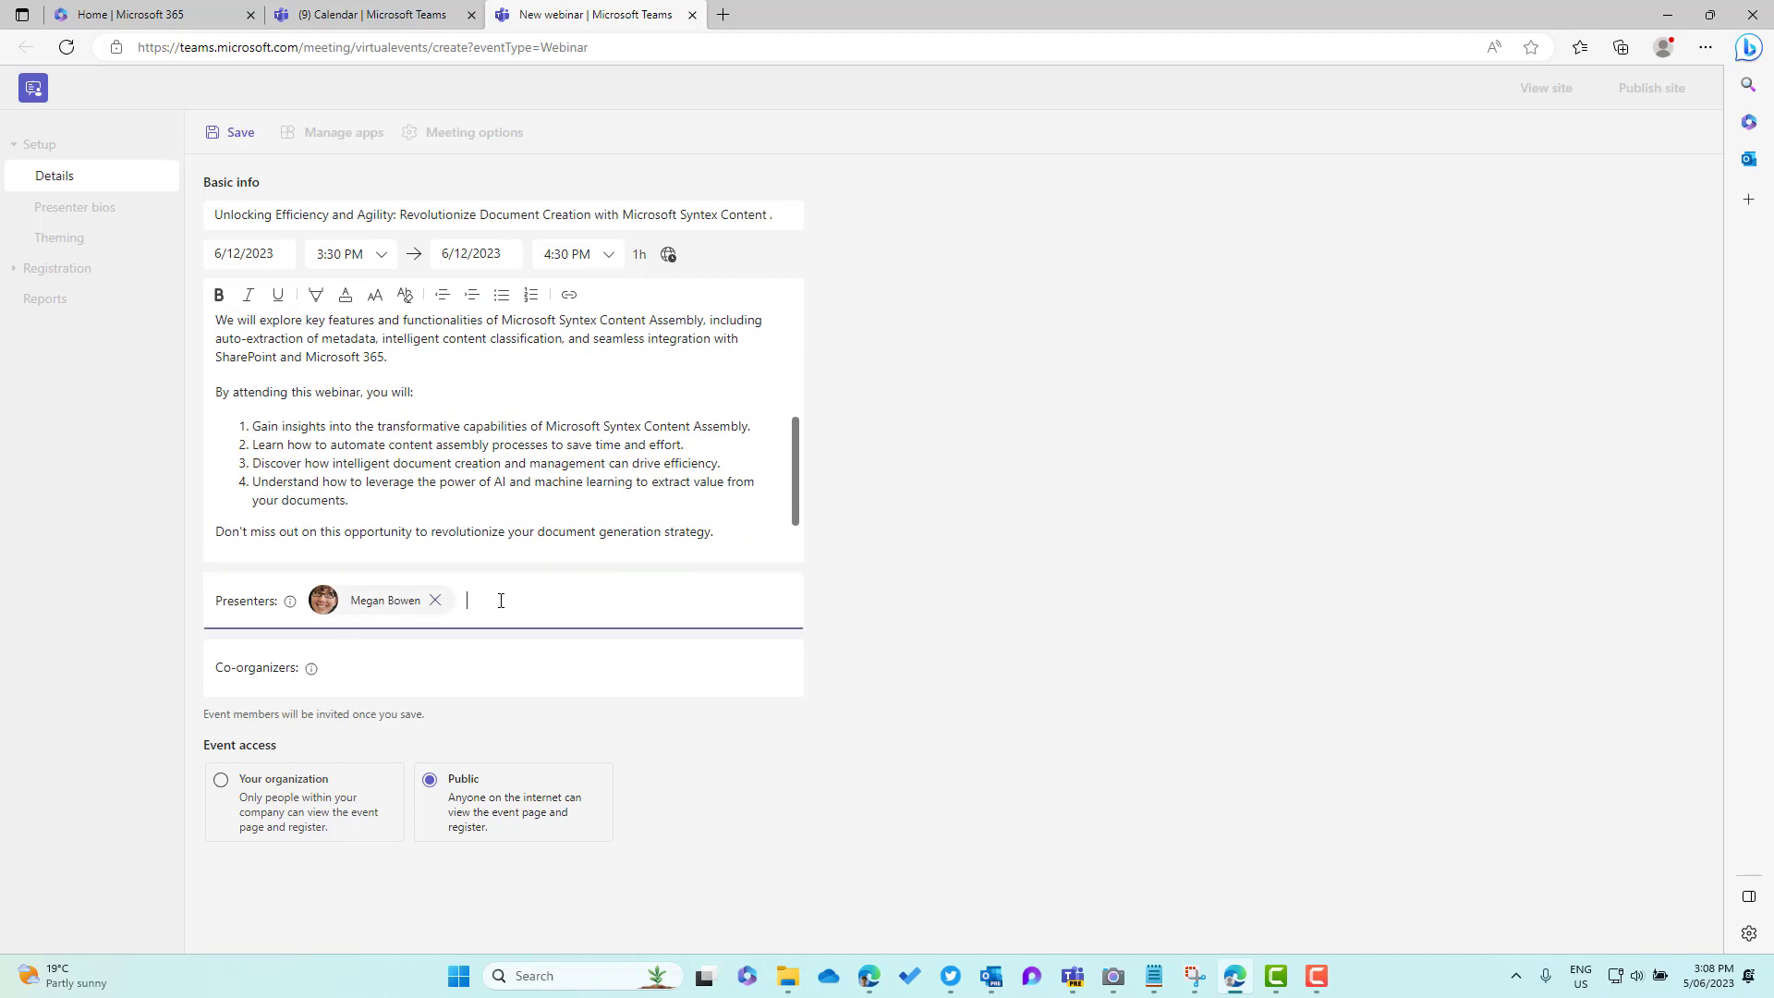
Add a colleague as second presenter and another as co-organizer, then save and send invites
text(alex)
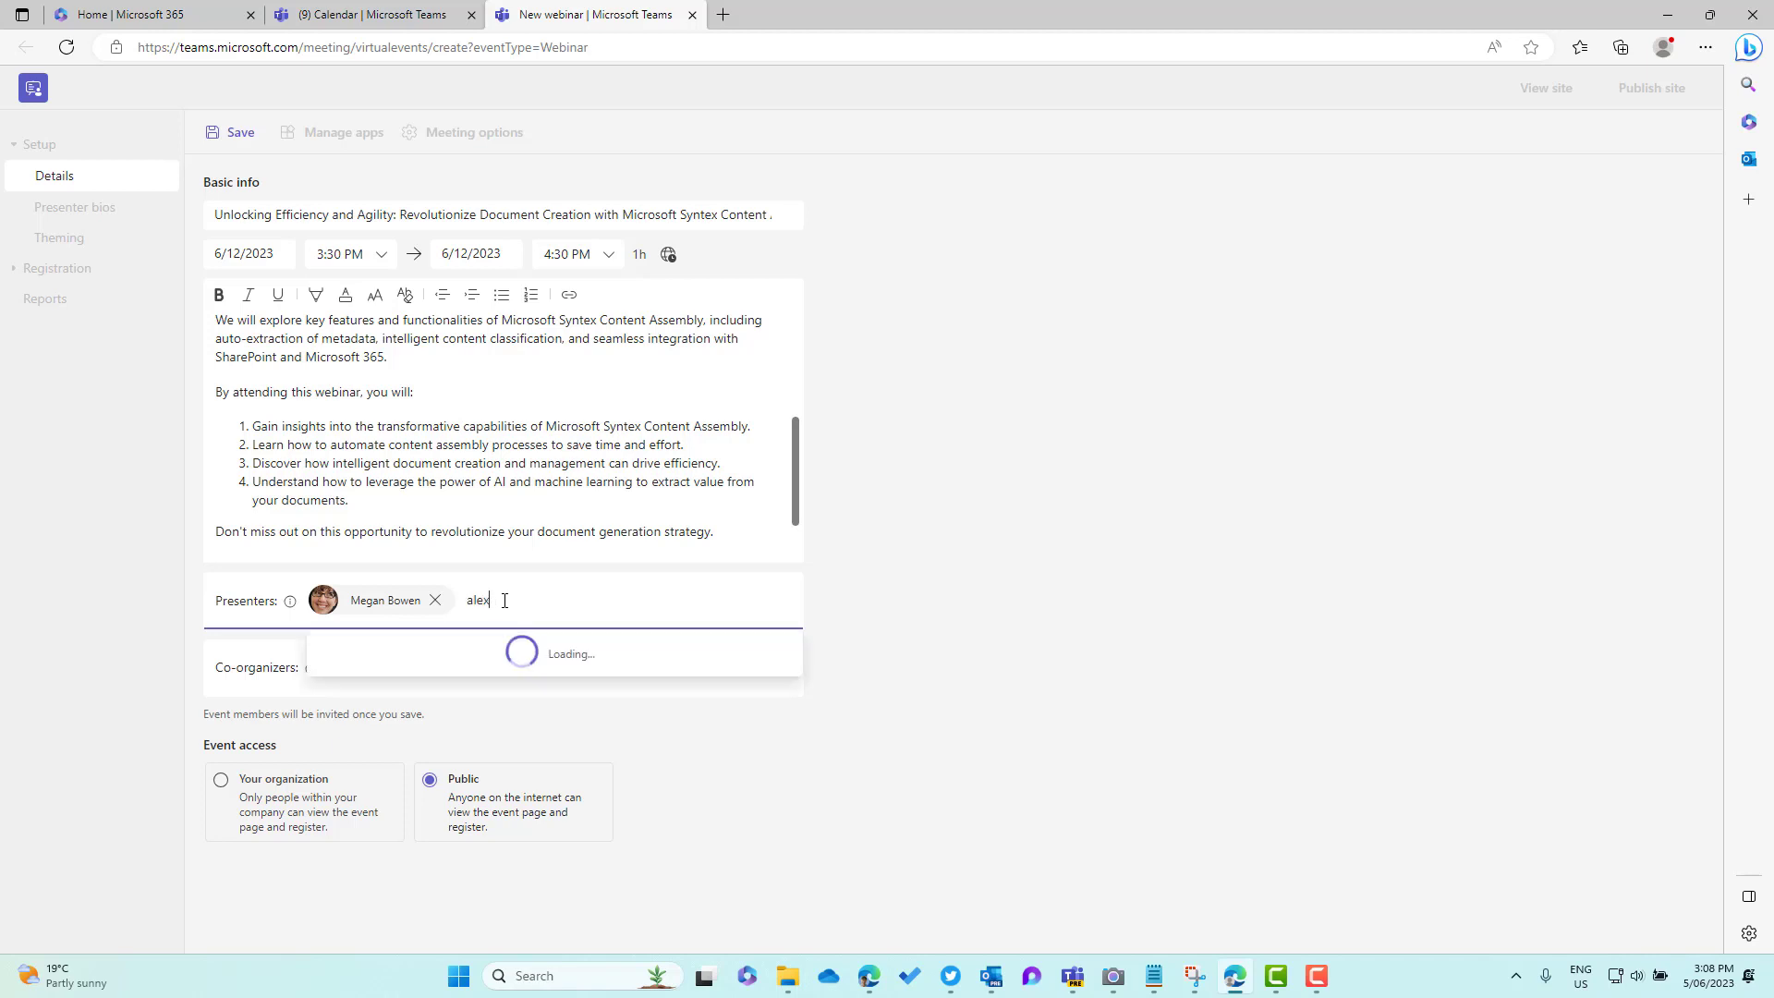
click(524, 658)
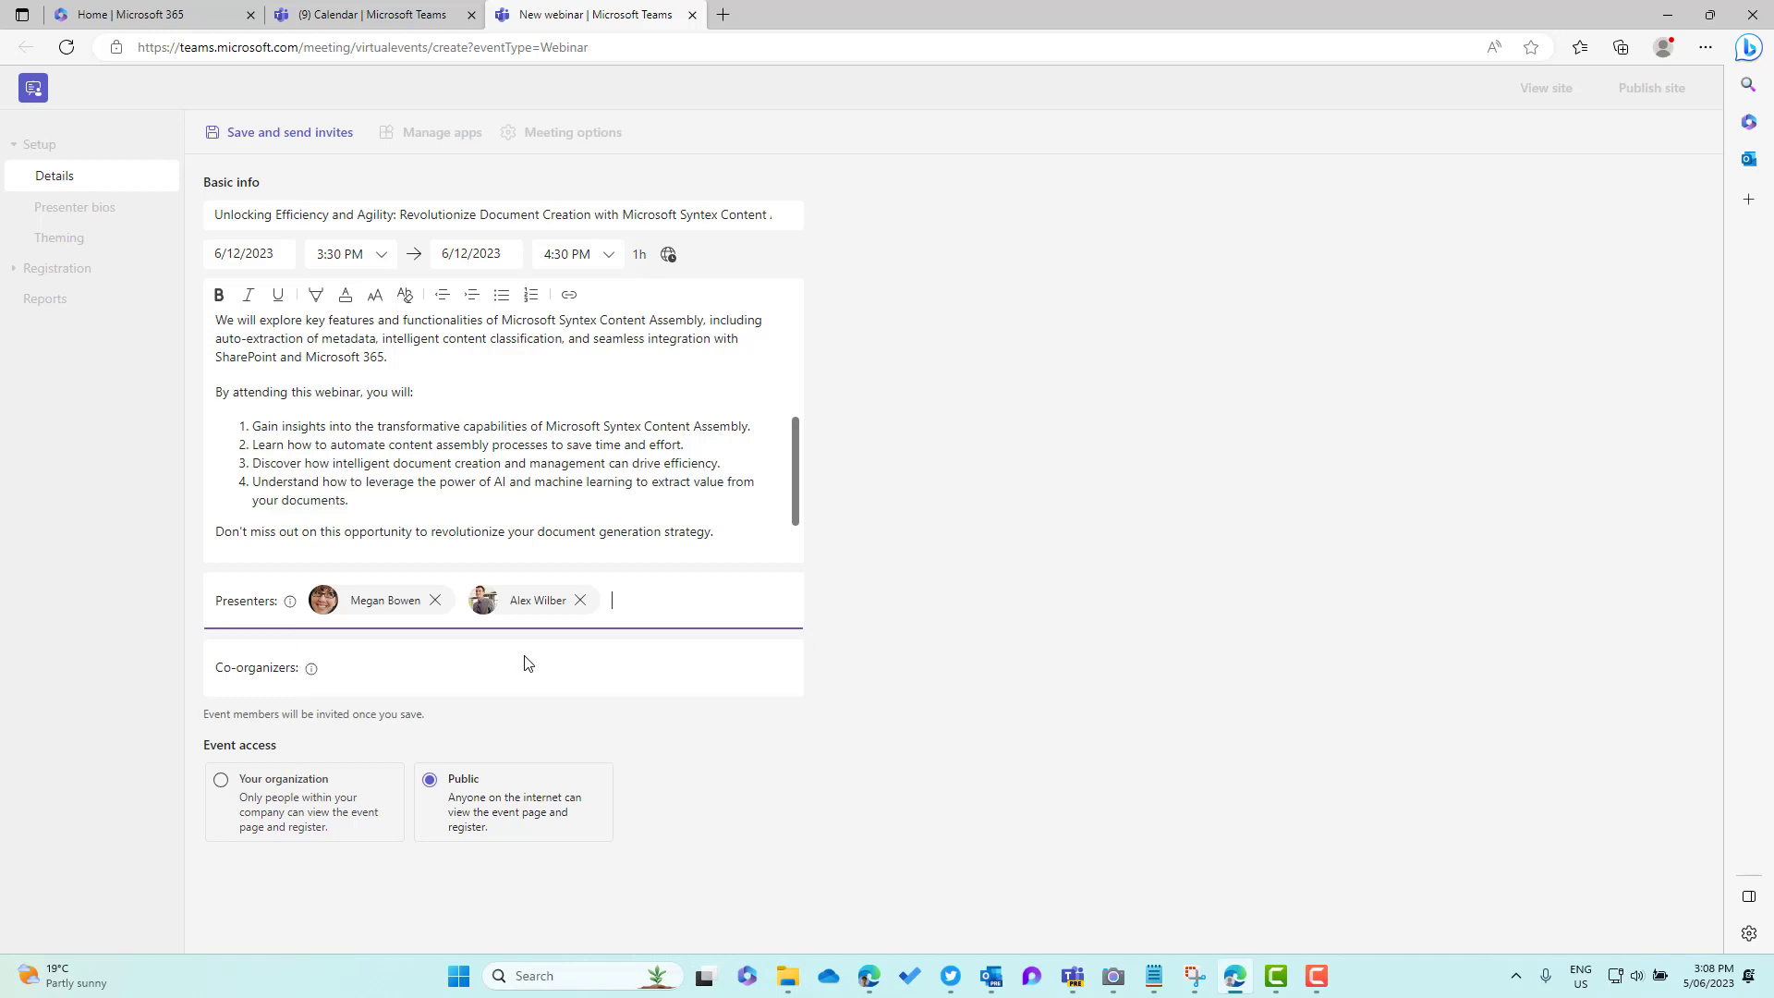
click(425, 665)
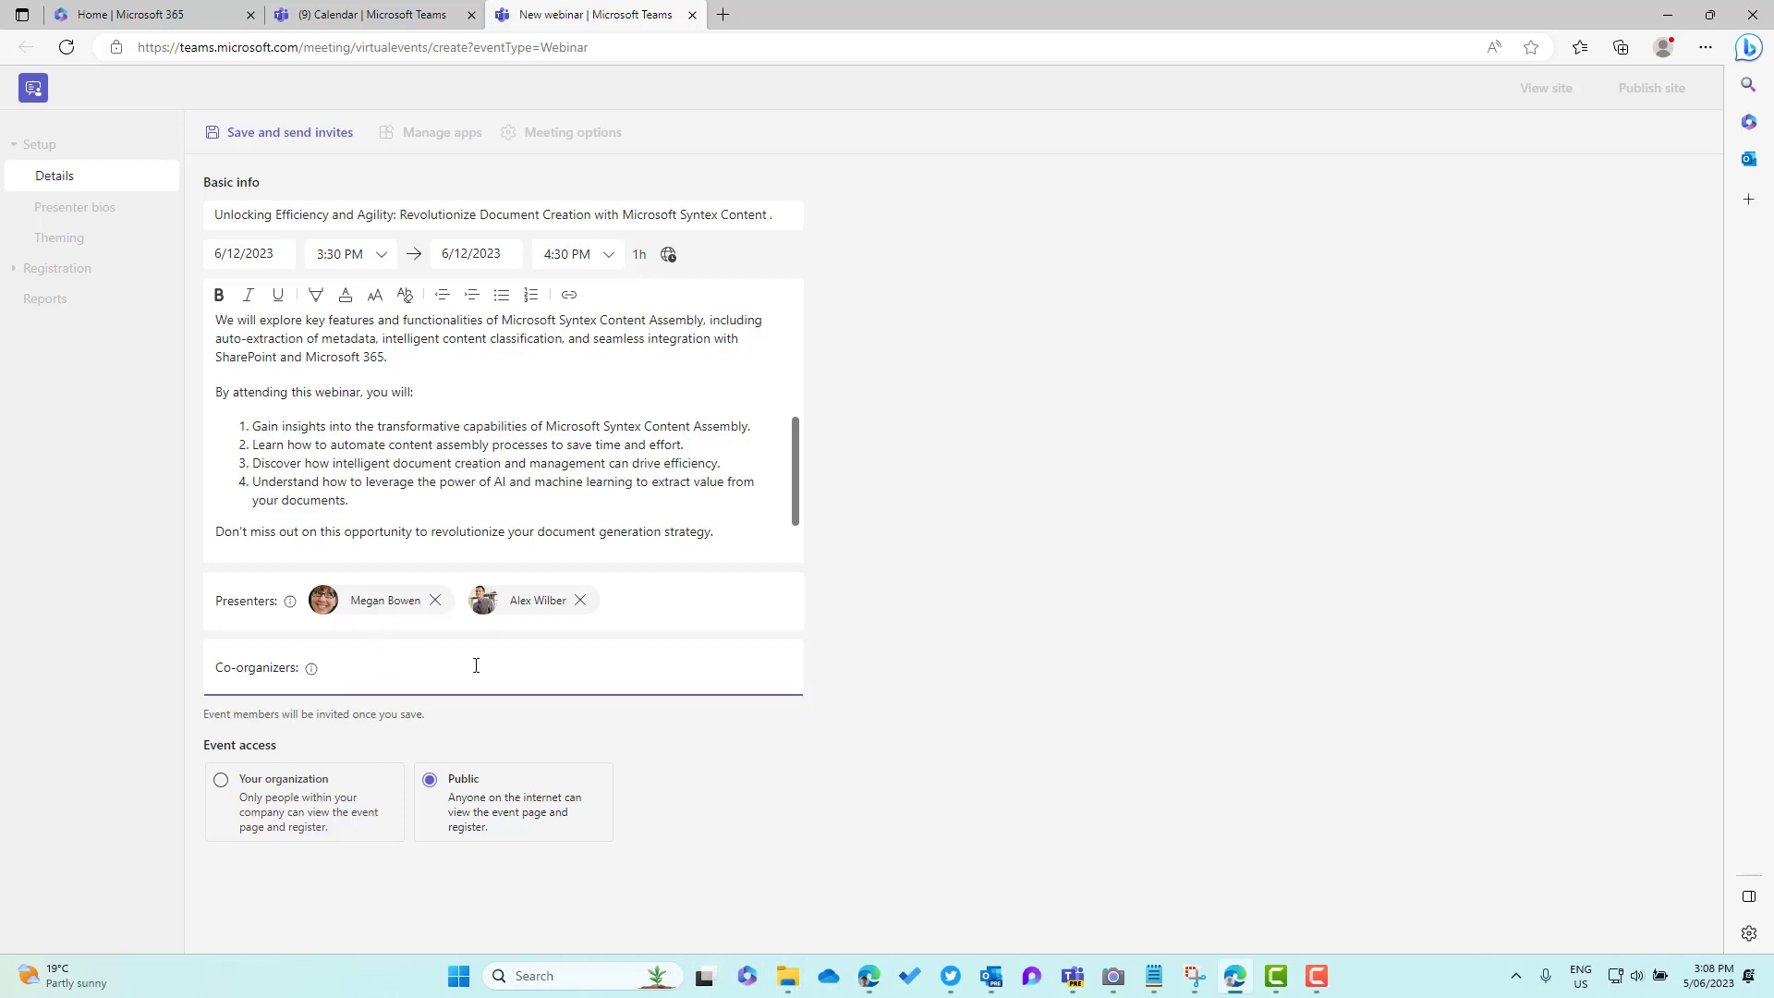
mouse_move(314, 677)
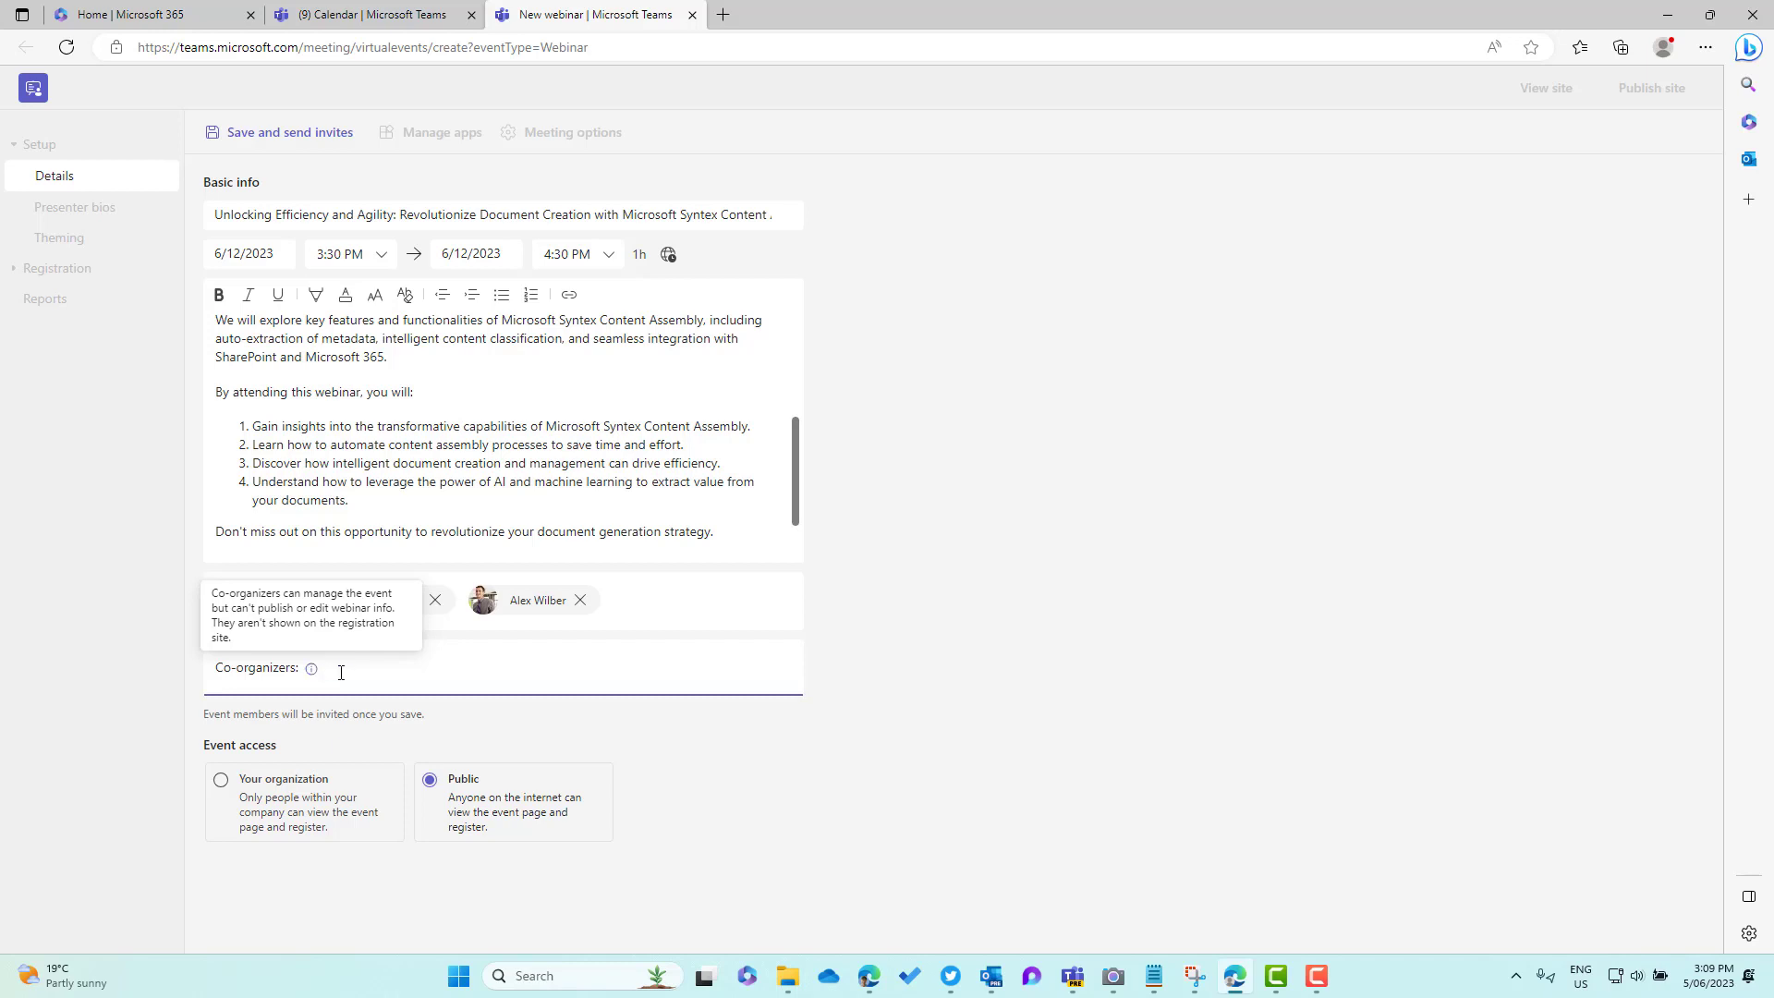
text(nest)
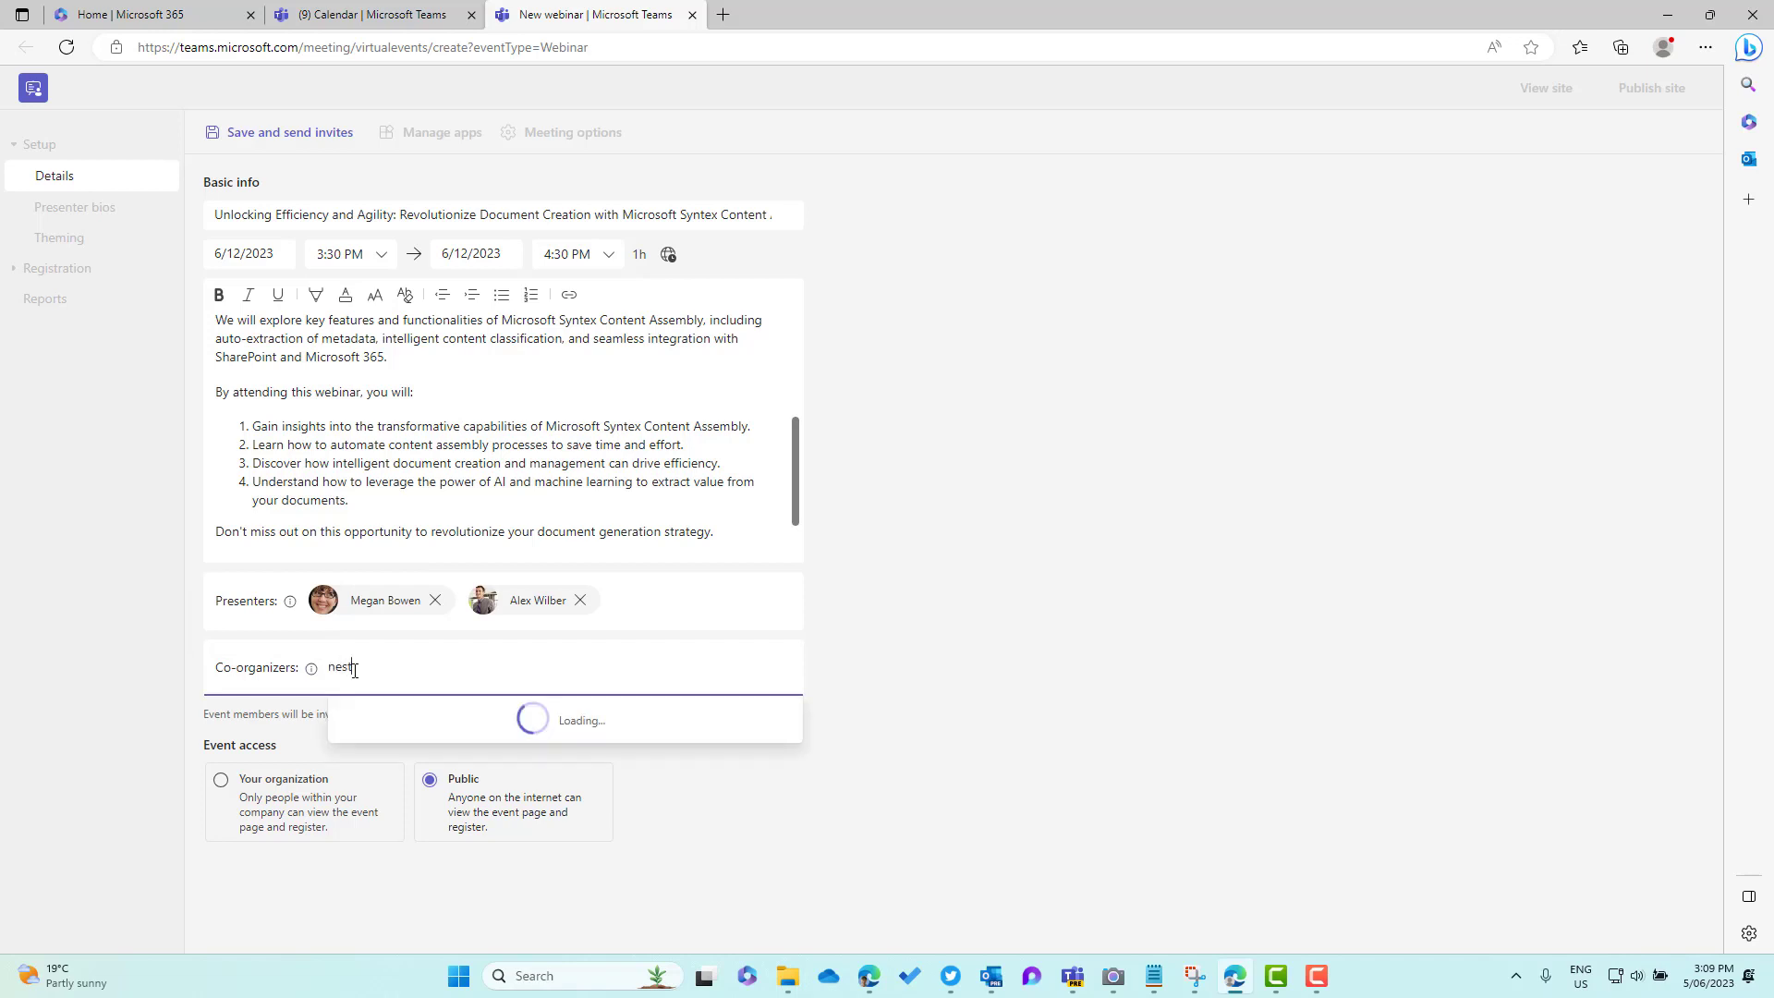
click(398, 721)
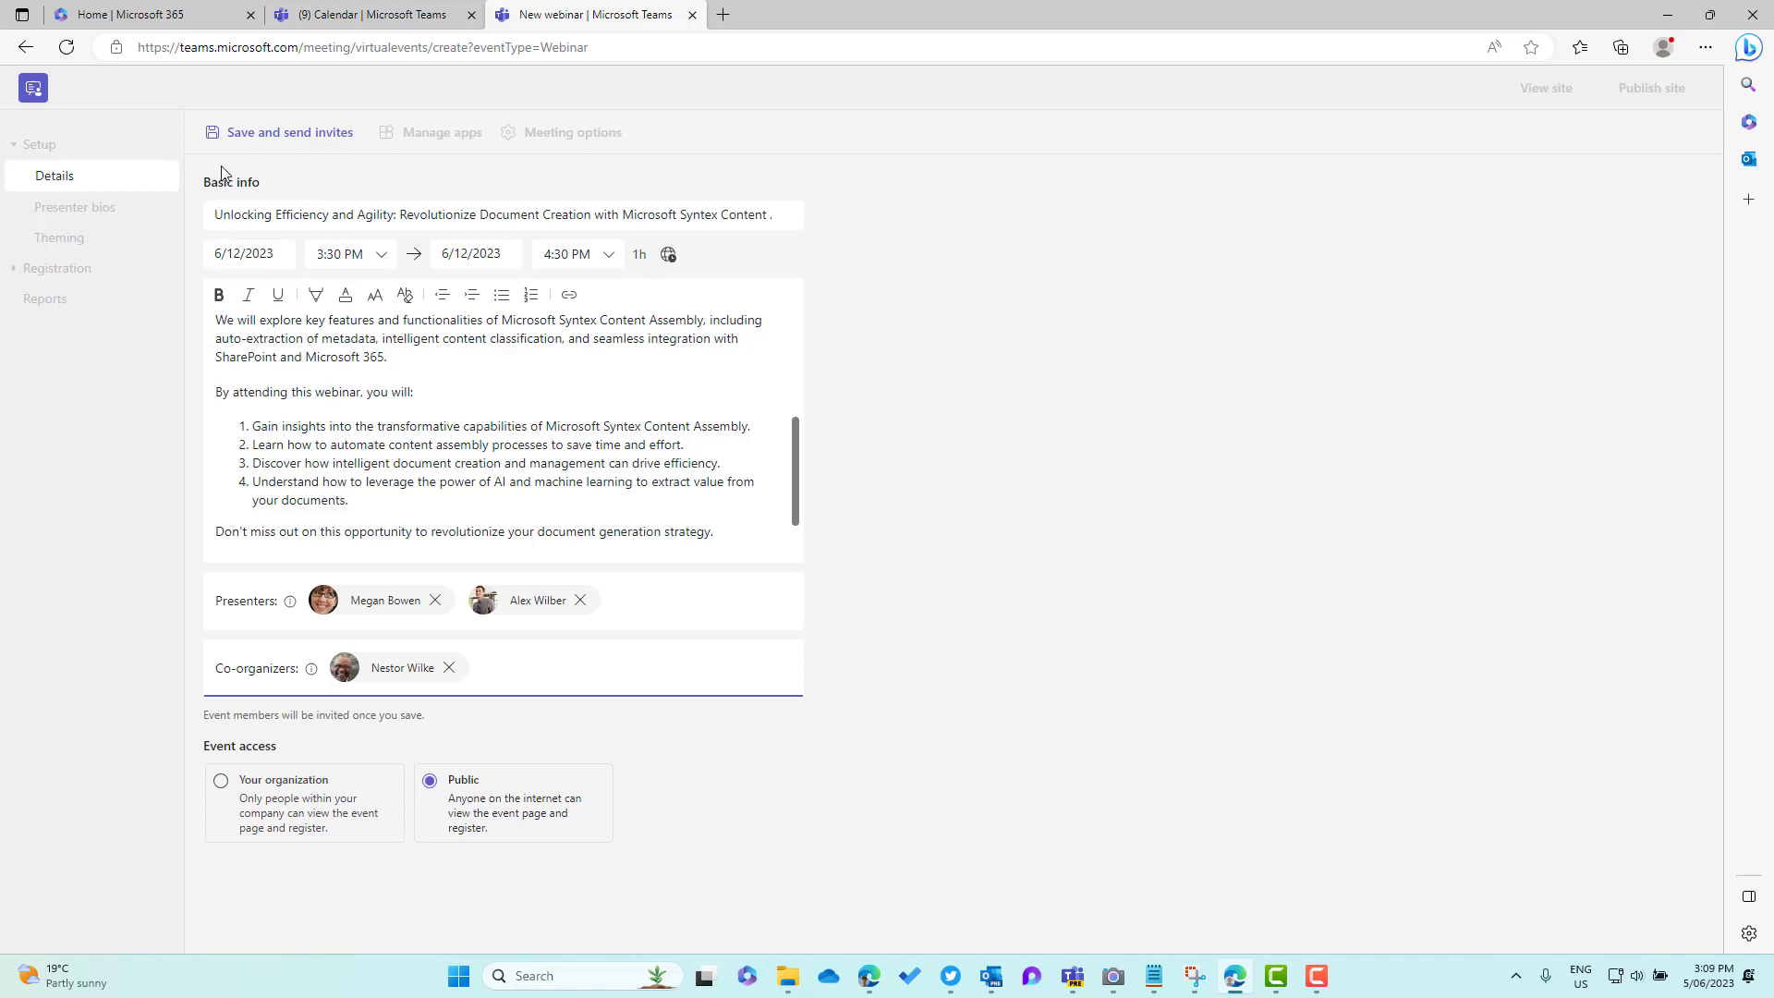
click(243, 135)
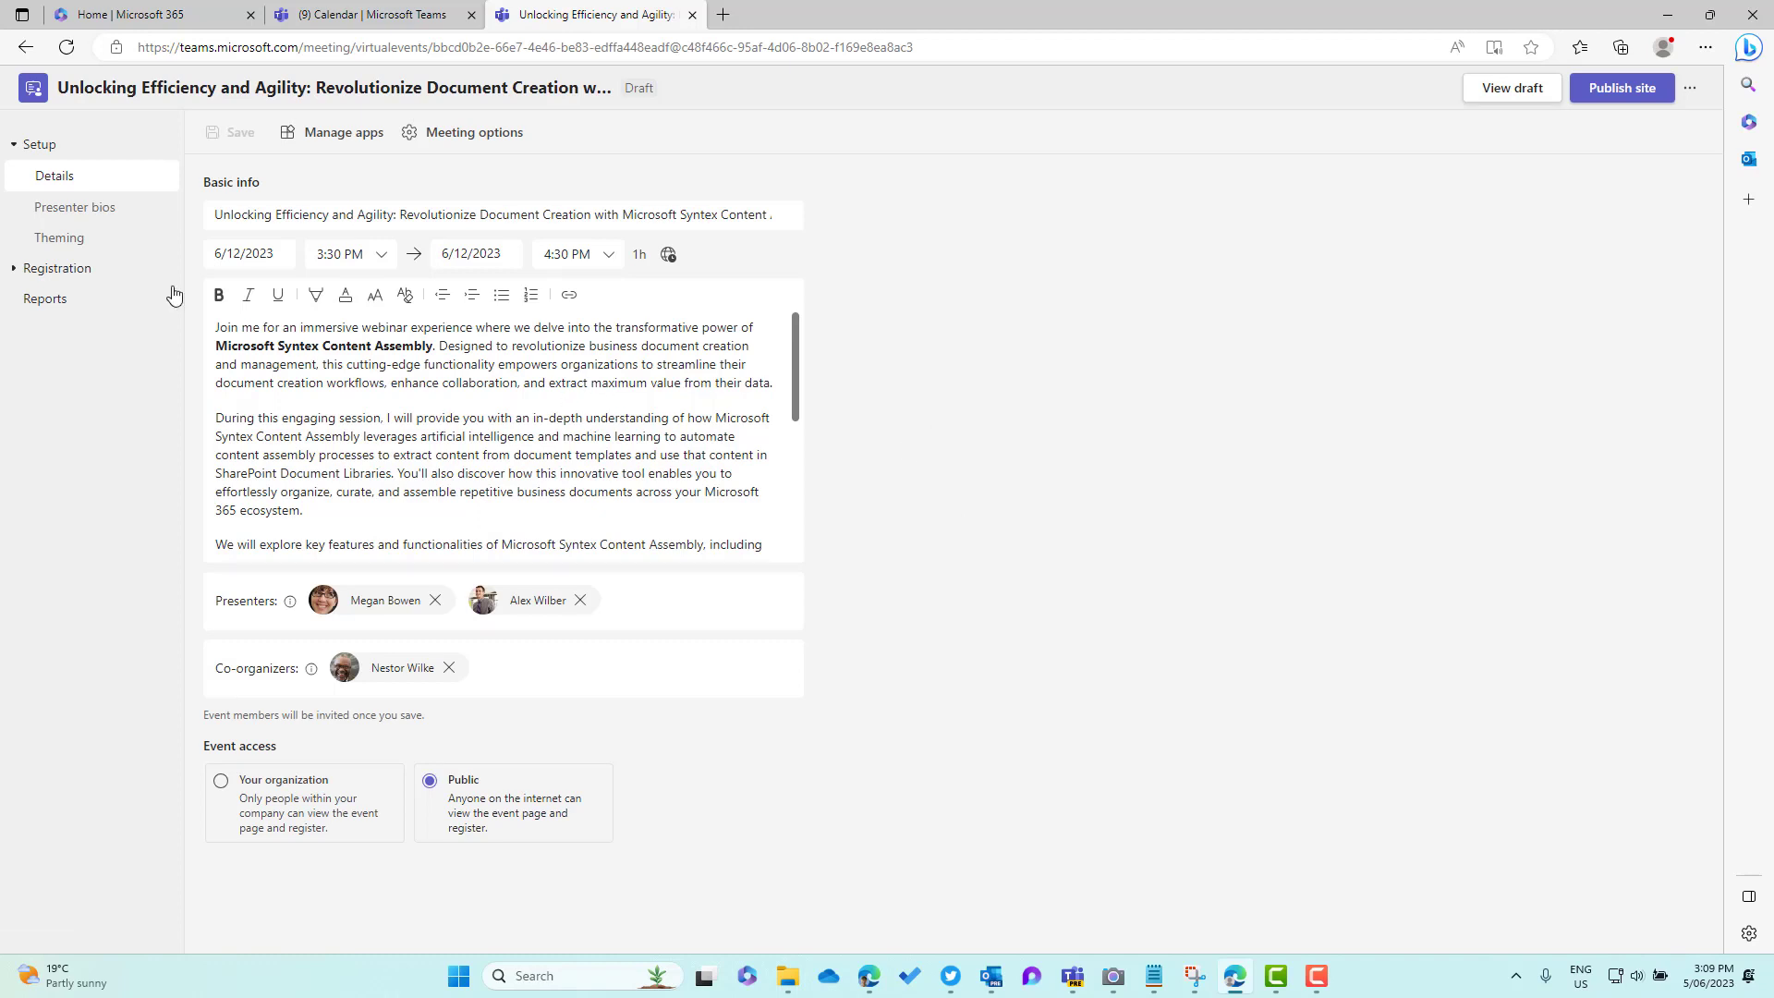
In Presenter bios, give the first presenter a bio description plus LinkedIn and Twitter profile links
click(120, 211)
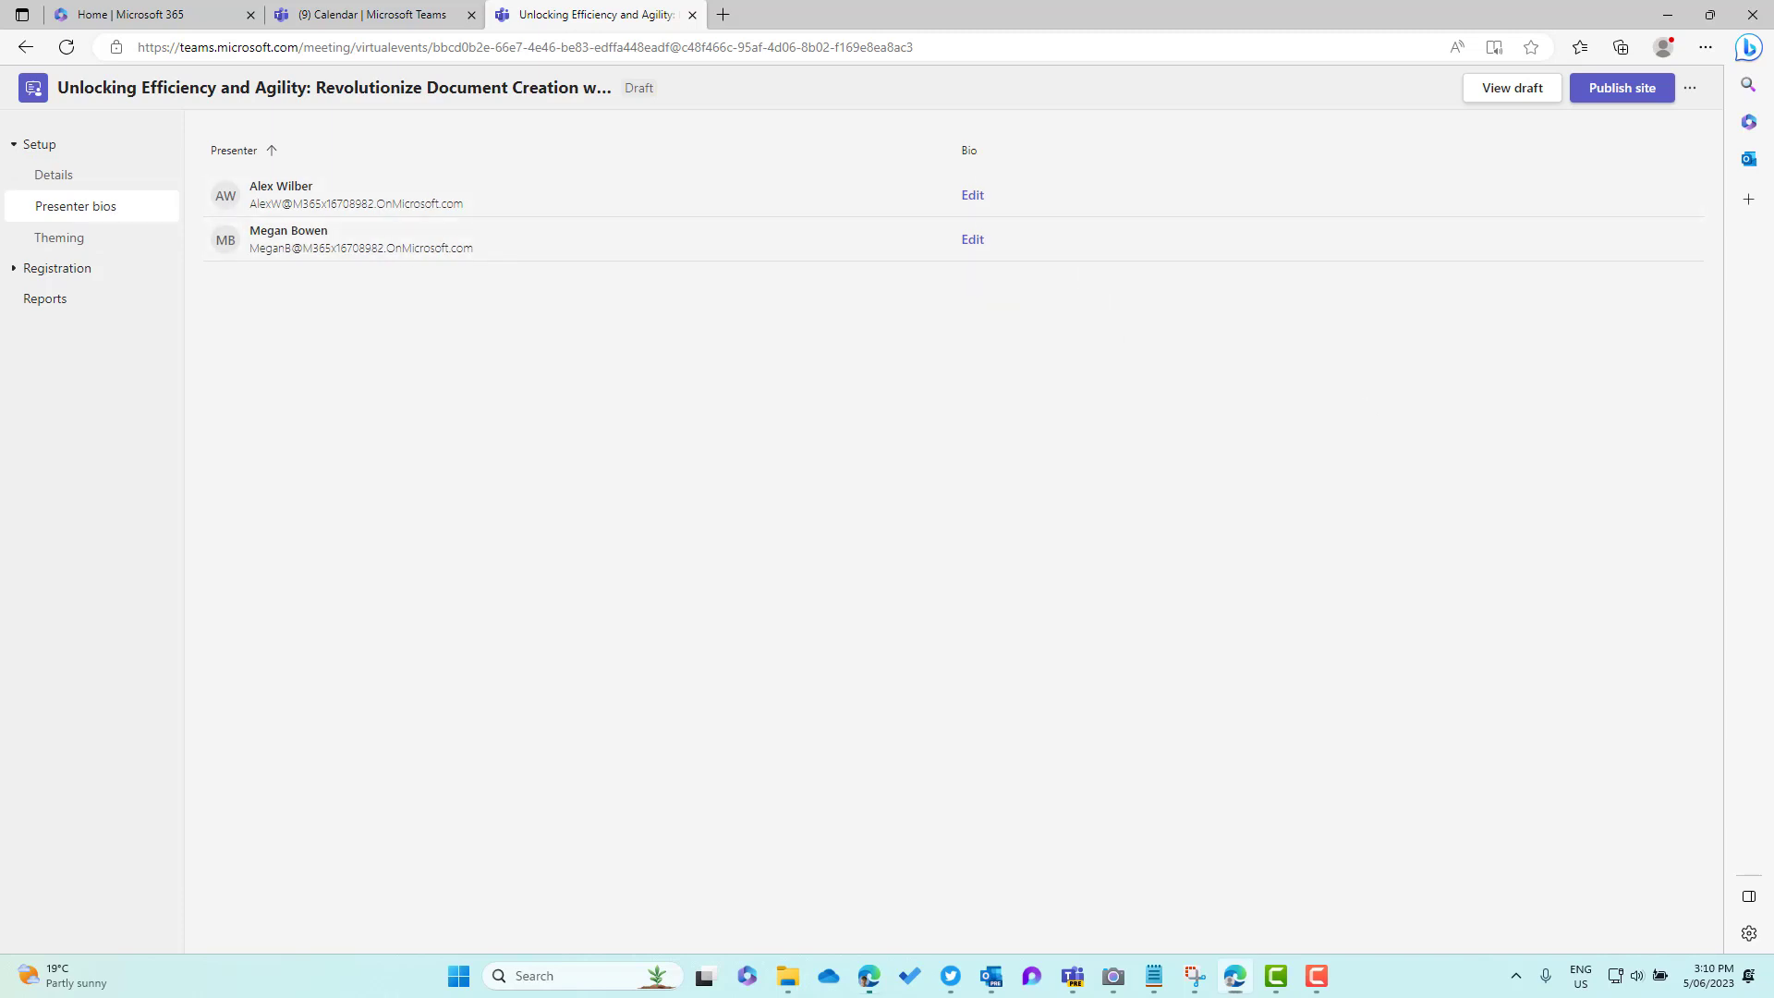
key(alt+Tab)
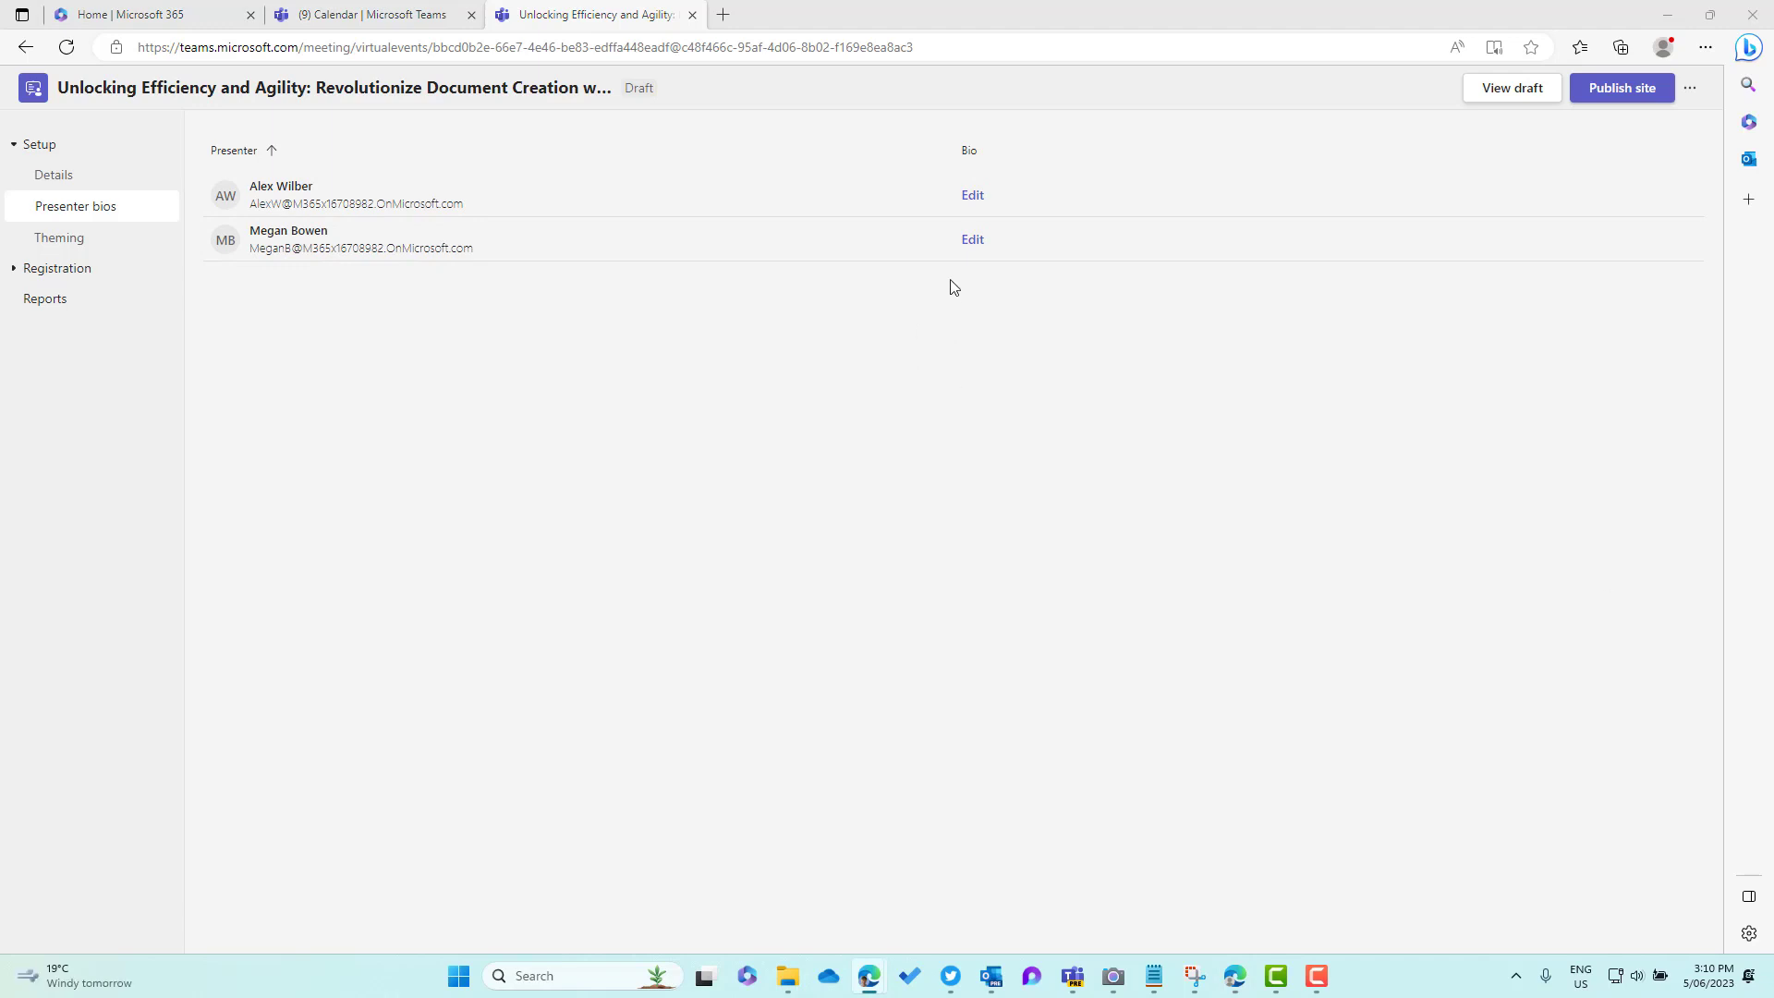
click(971, 196)
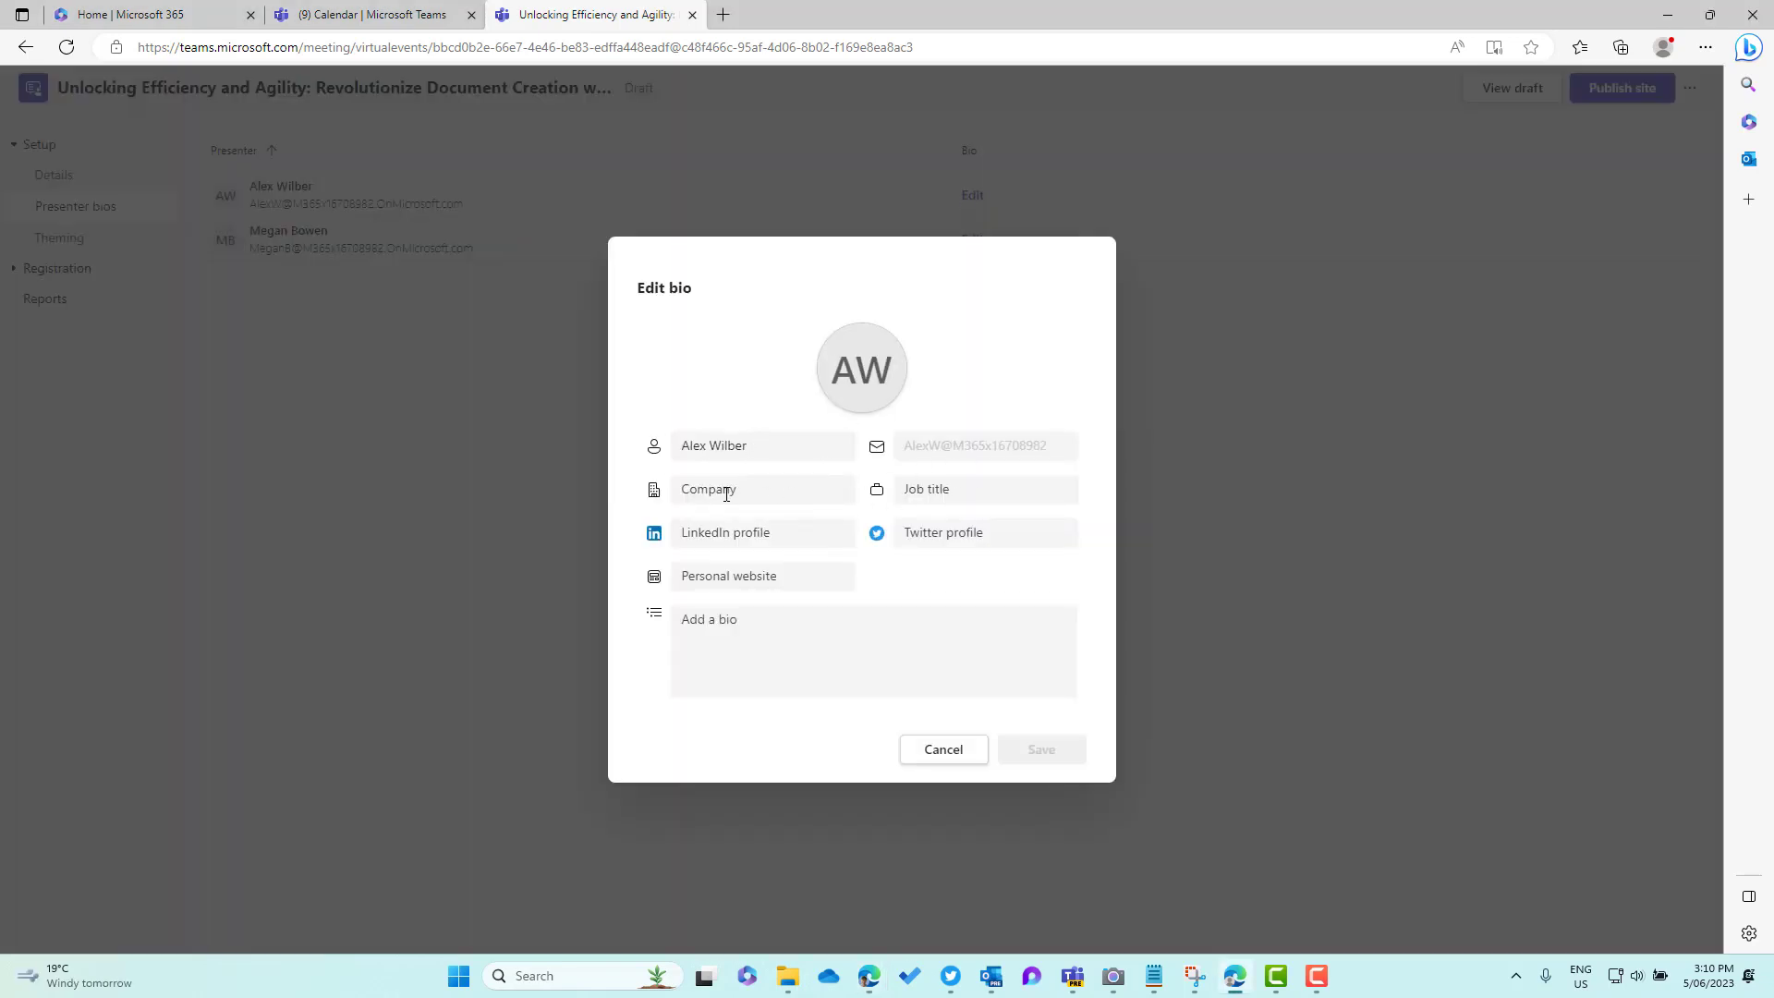
click(758, 670)
text(A Microsoft MVP helping develop careers, scale and grow businesses by empowering everyone to achieve more with Microsoft 365)
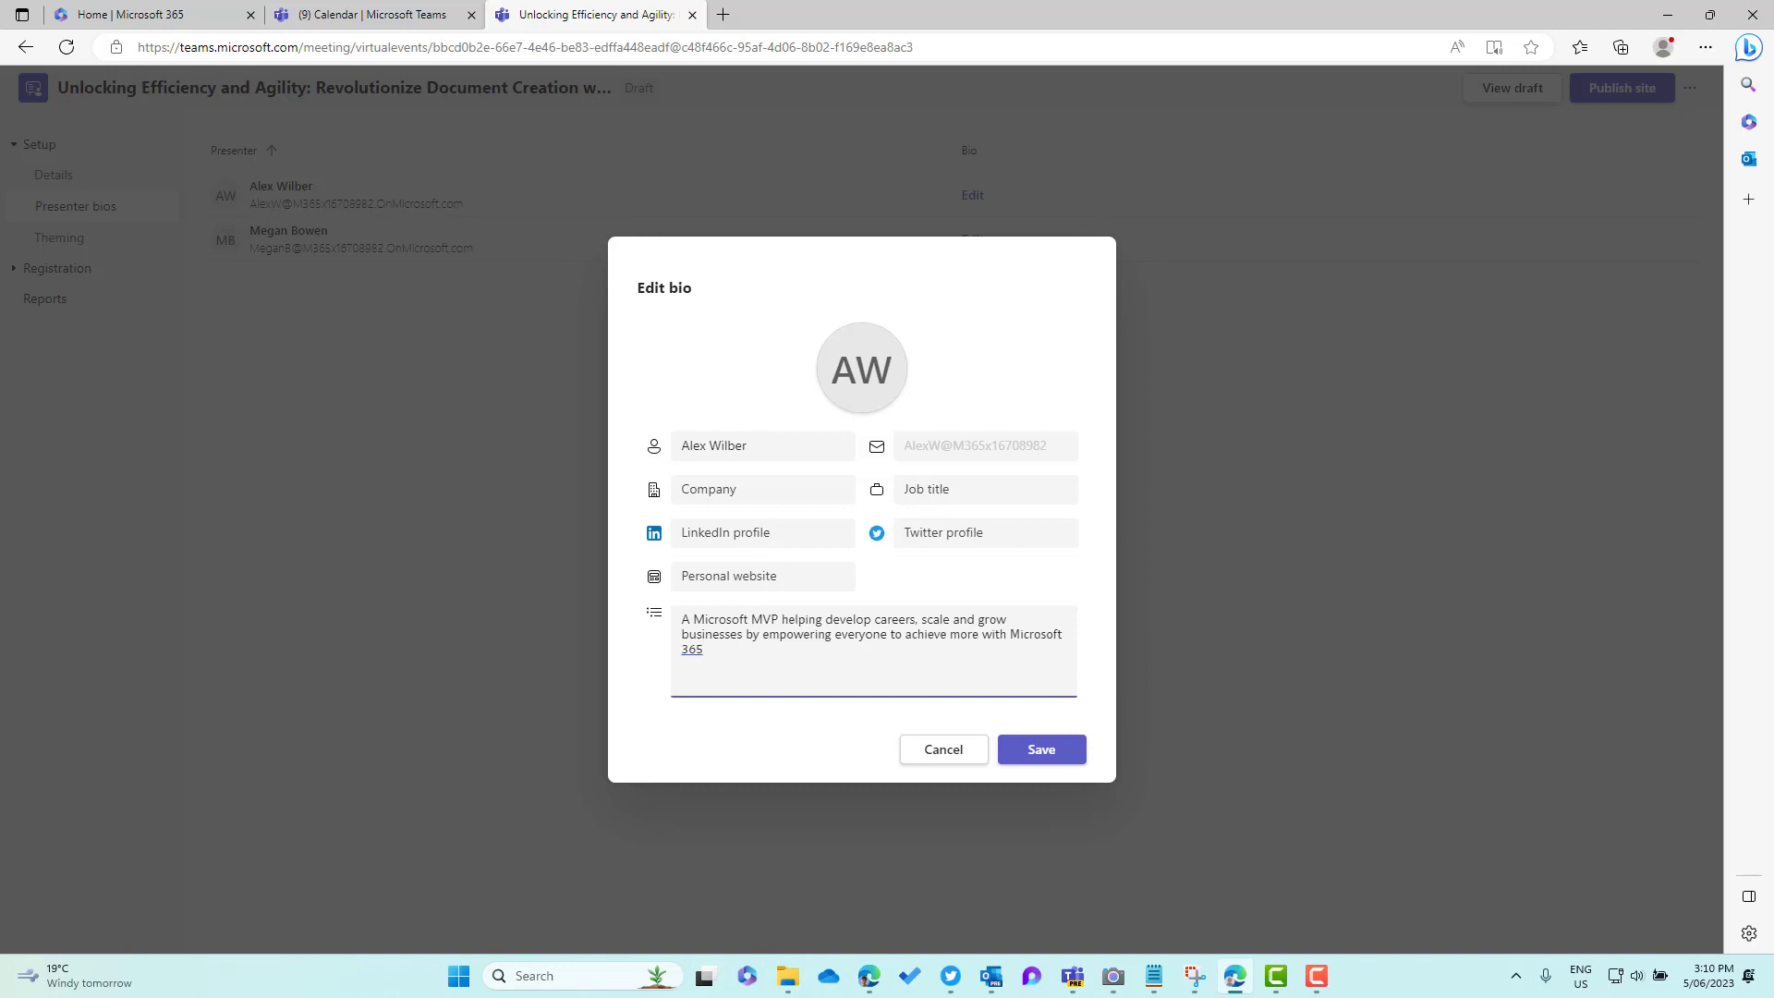
key(alt+Tab)
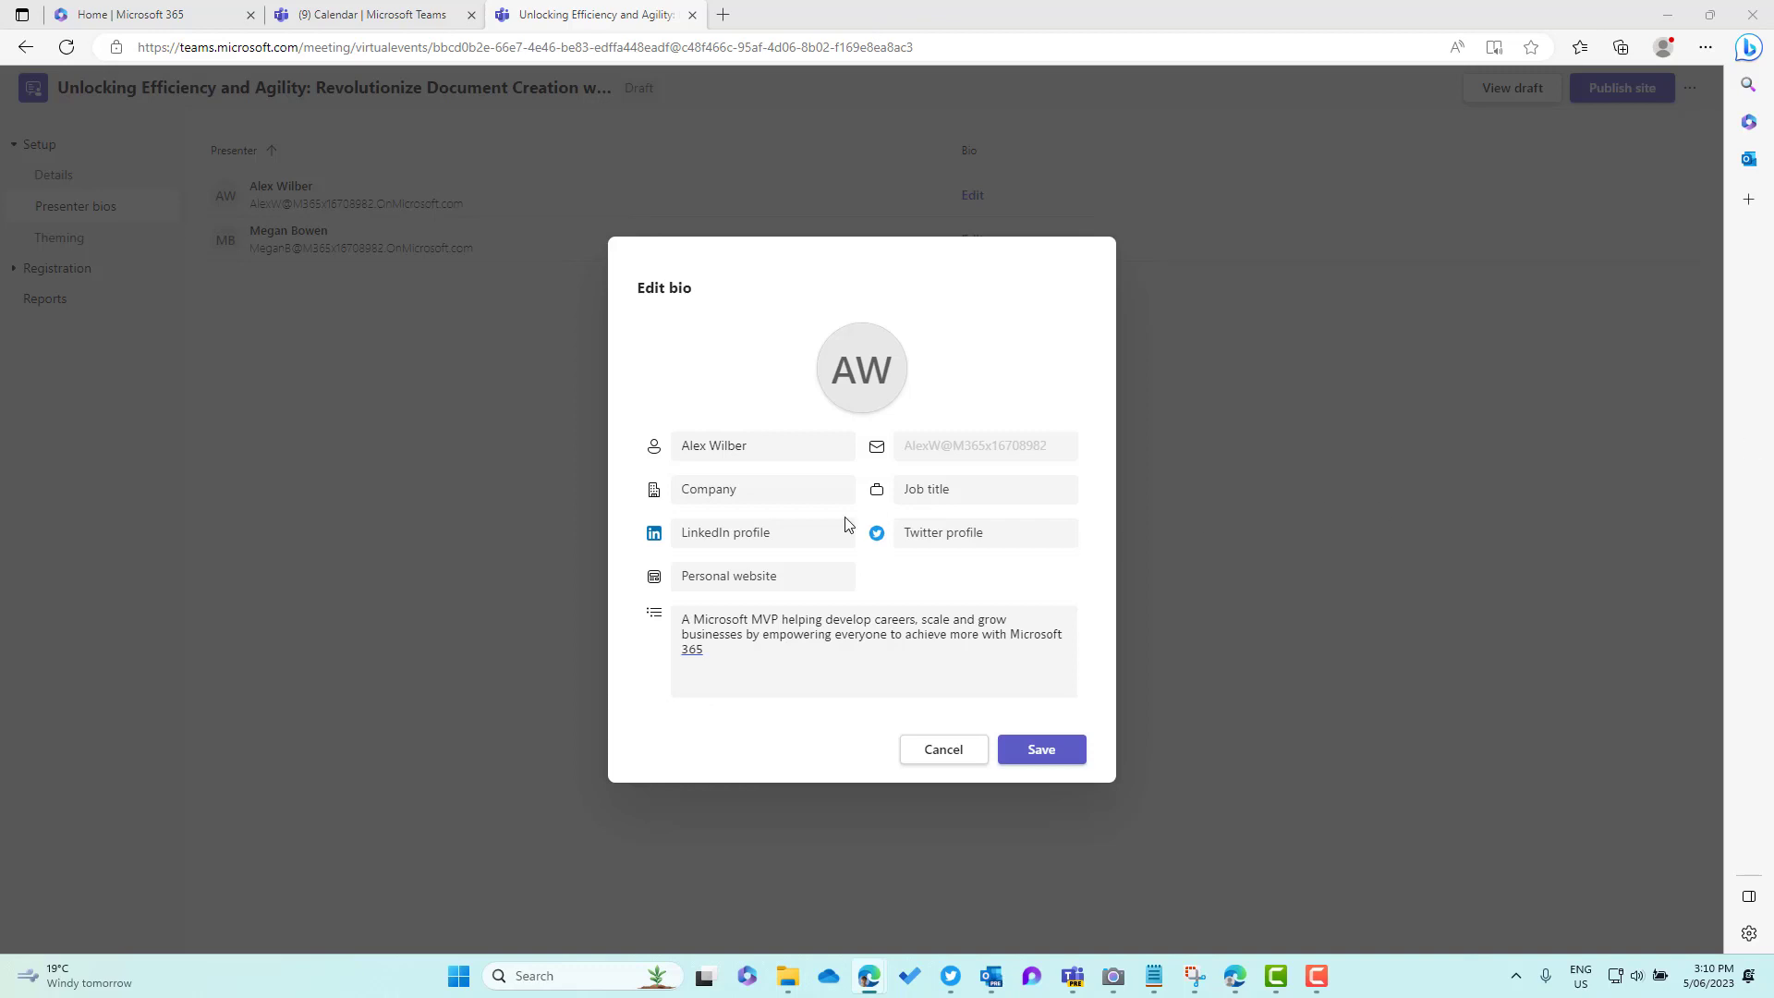
click(745, 531)
key(ctrl+v)
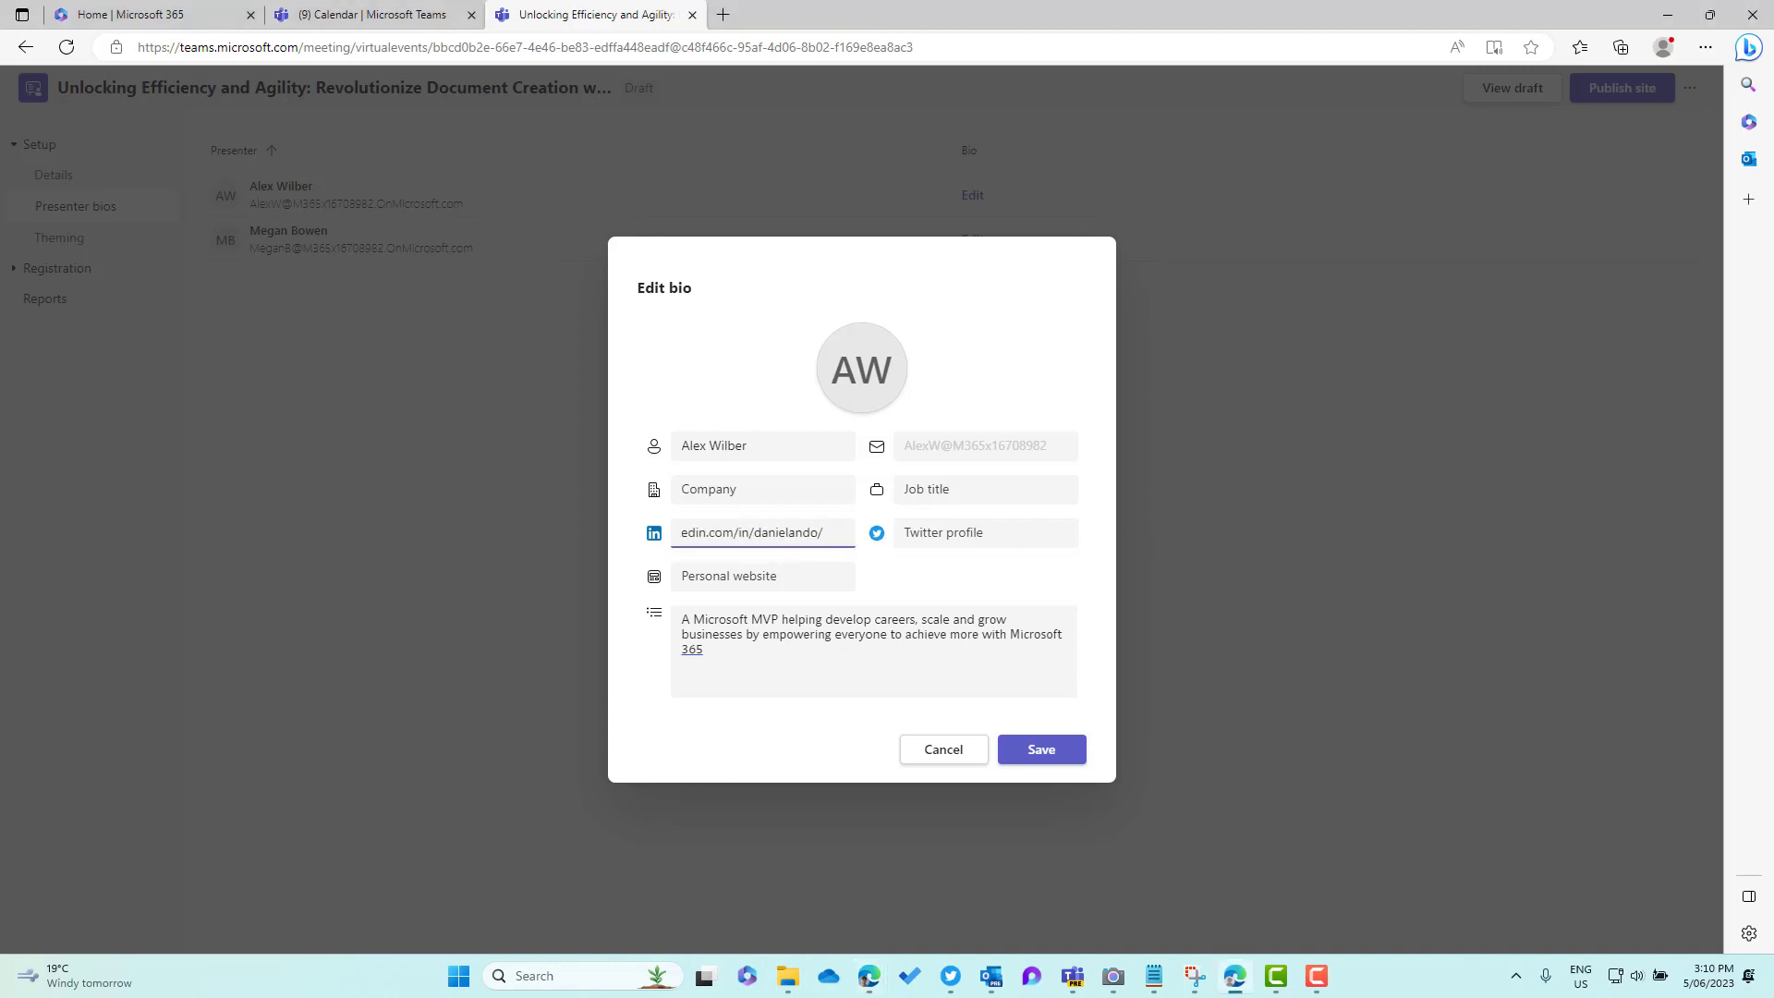
key(alt+Tab)
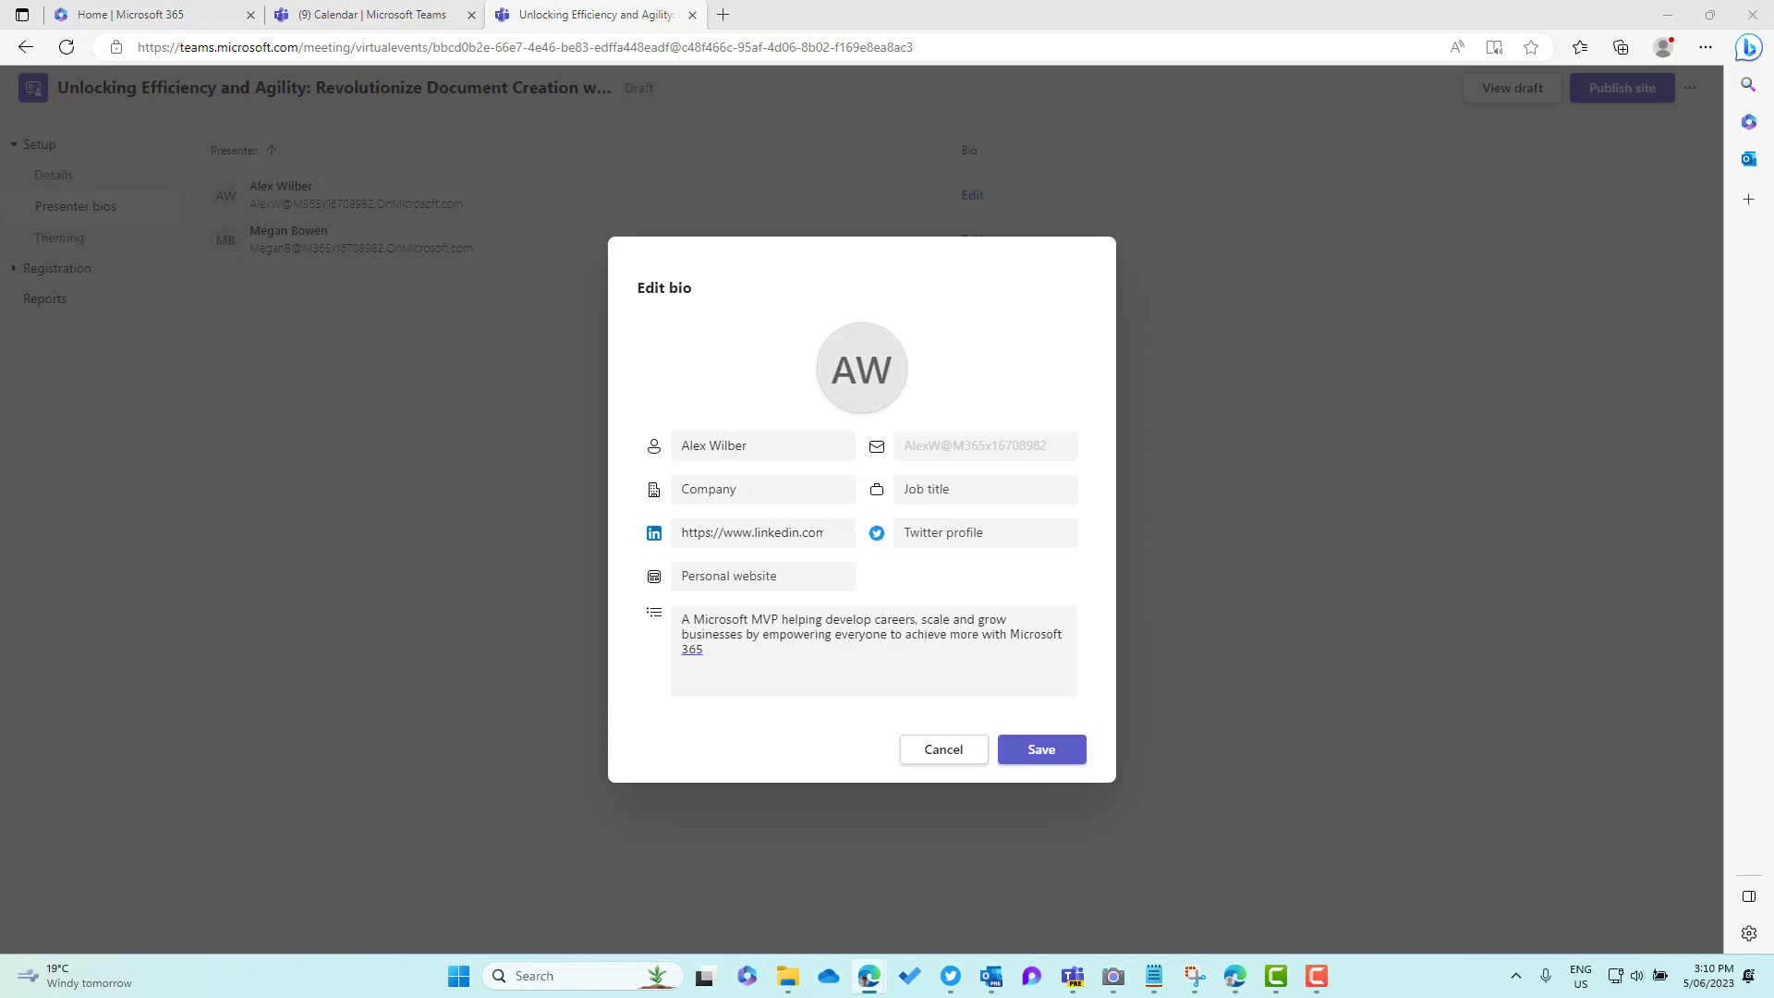
click(1073, 525)
key(ctrl+v)
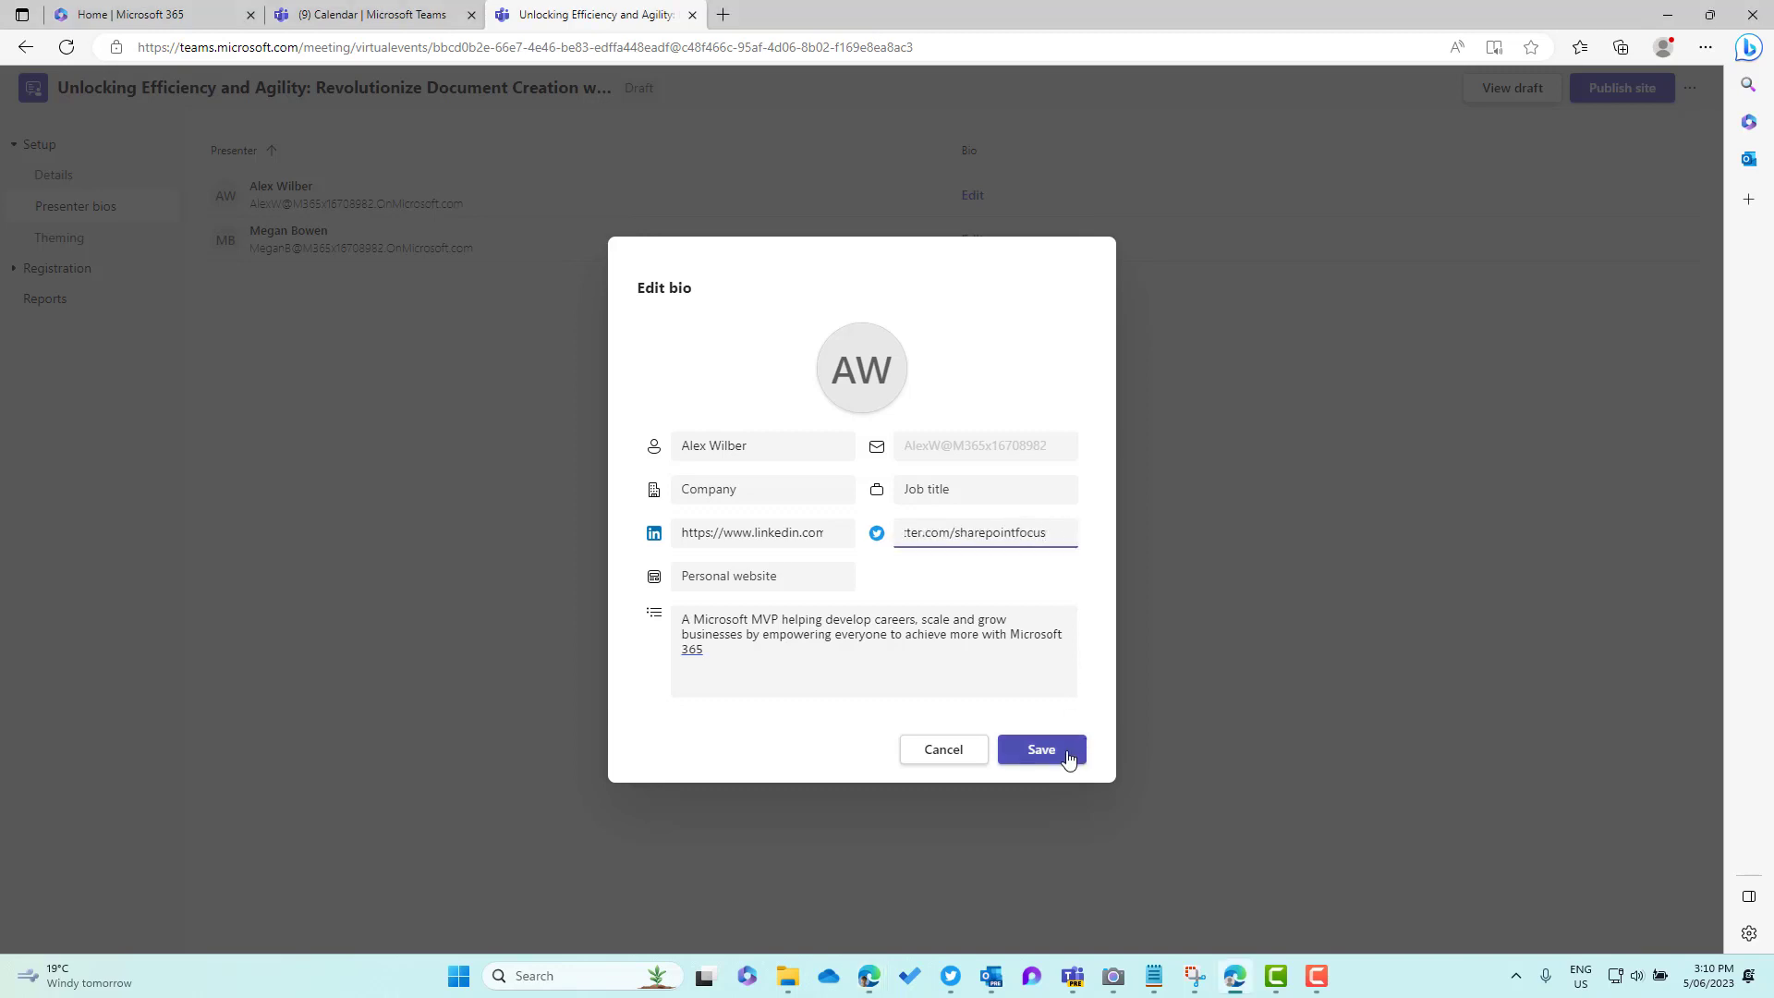
Set the first presenter's job title to Marketing Manager and company to Contoso, then save
click(963, 492)
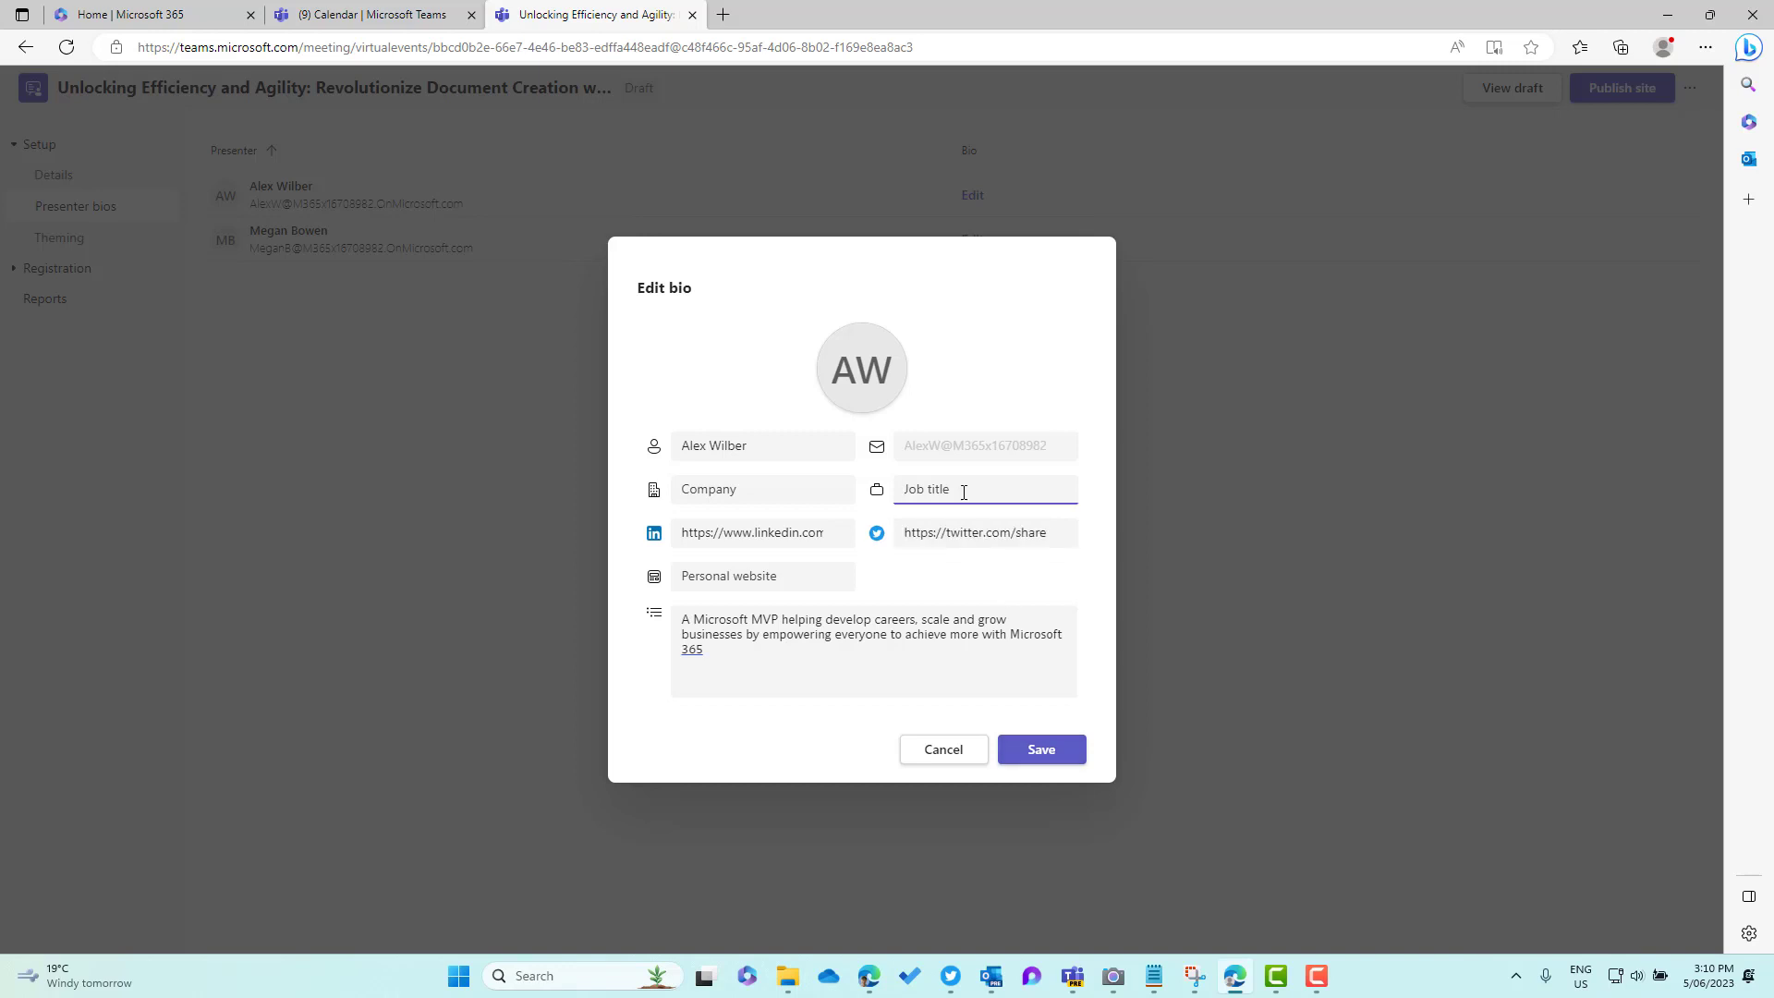
text(Nar)
key(BackSpace)
key(BackSpace)
text(Marketing Manager)
click(746, 489)
text(Contoso)
click(1078, 756)
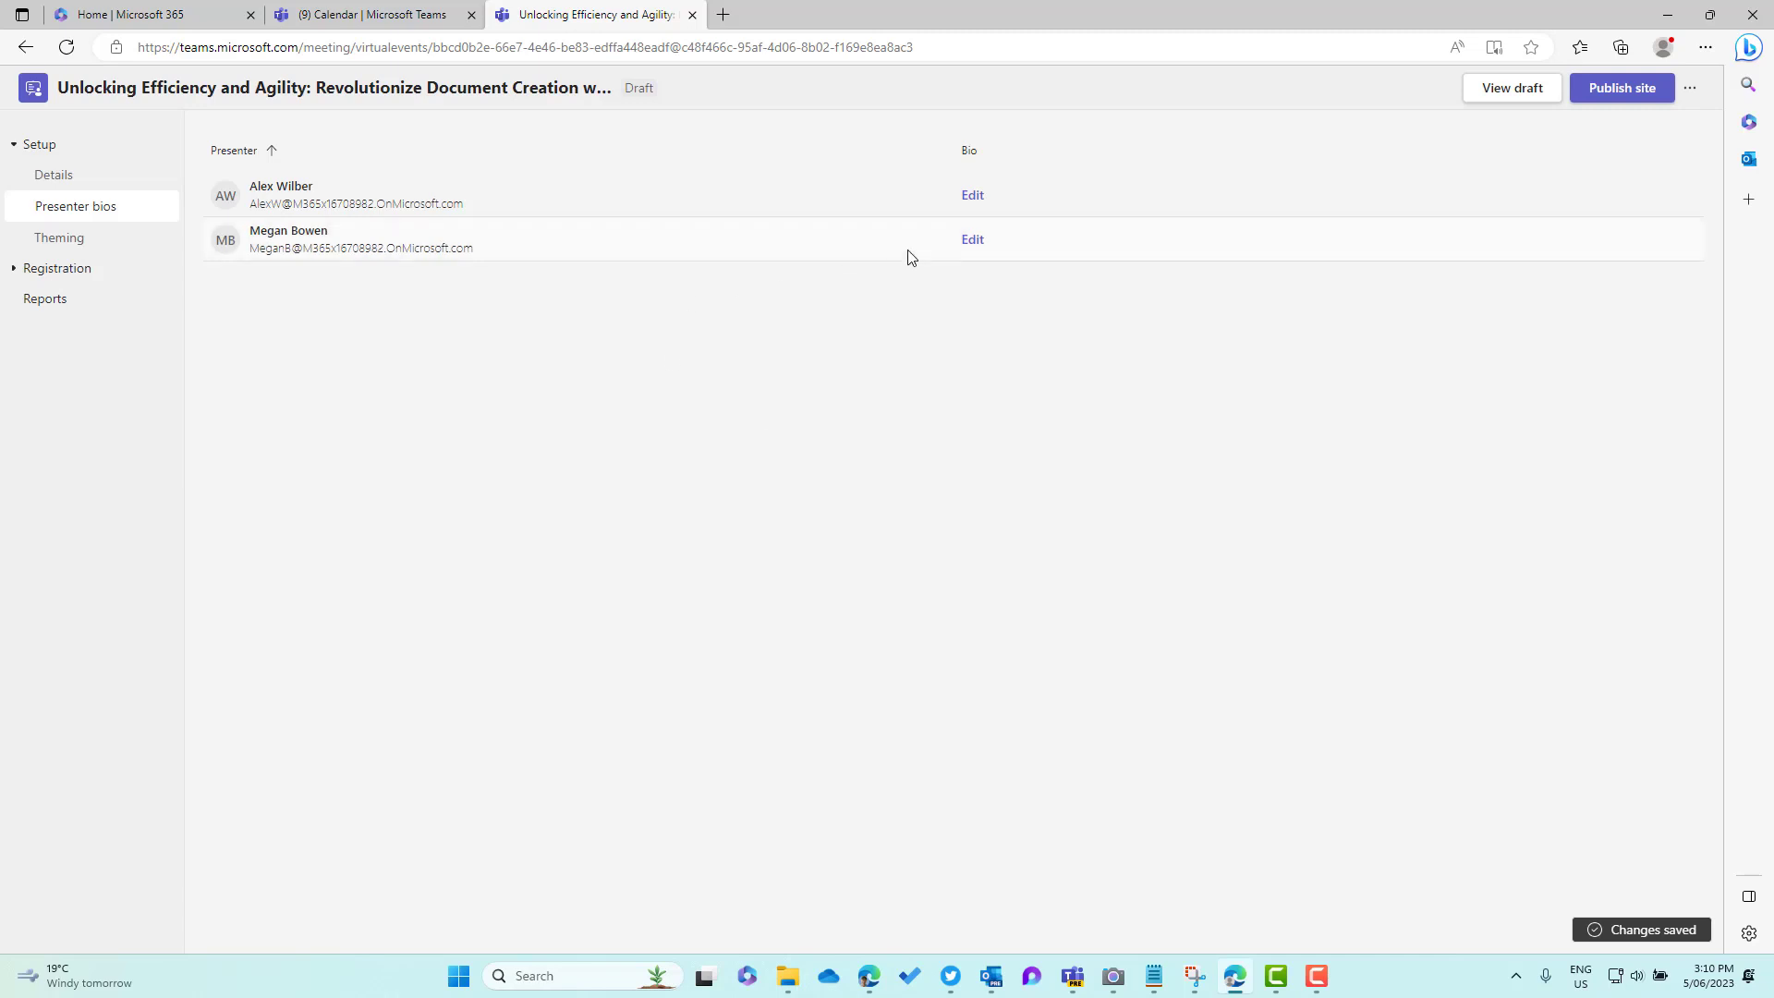
Edit the second presenter's bio and paste in its MVP description
click(972, 239)
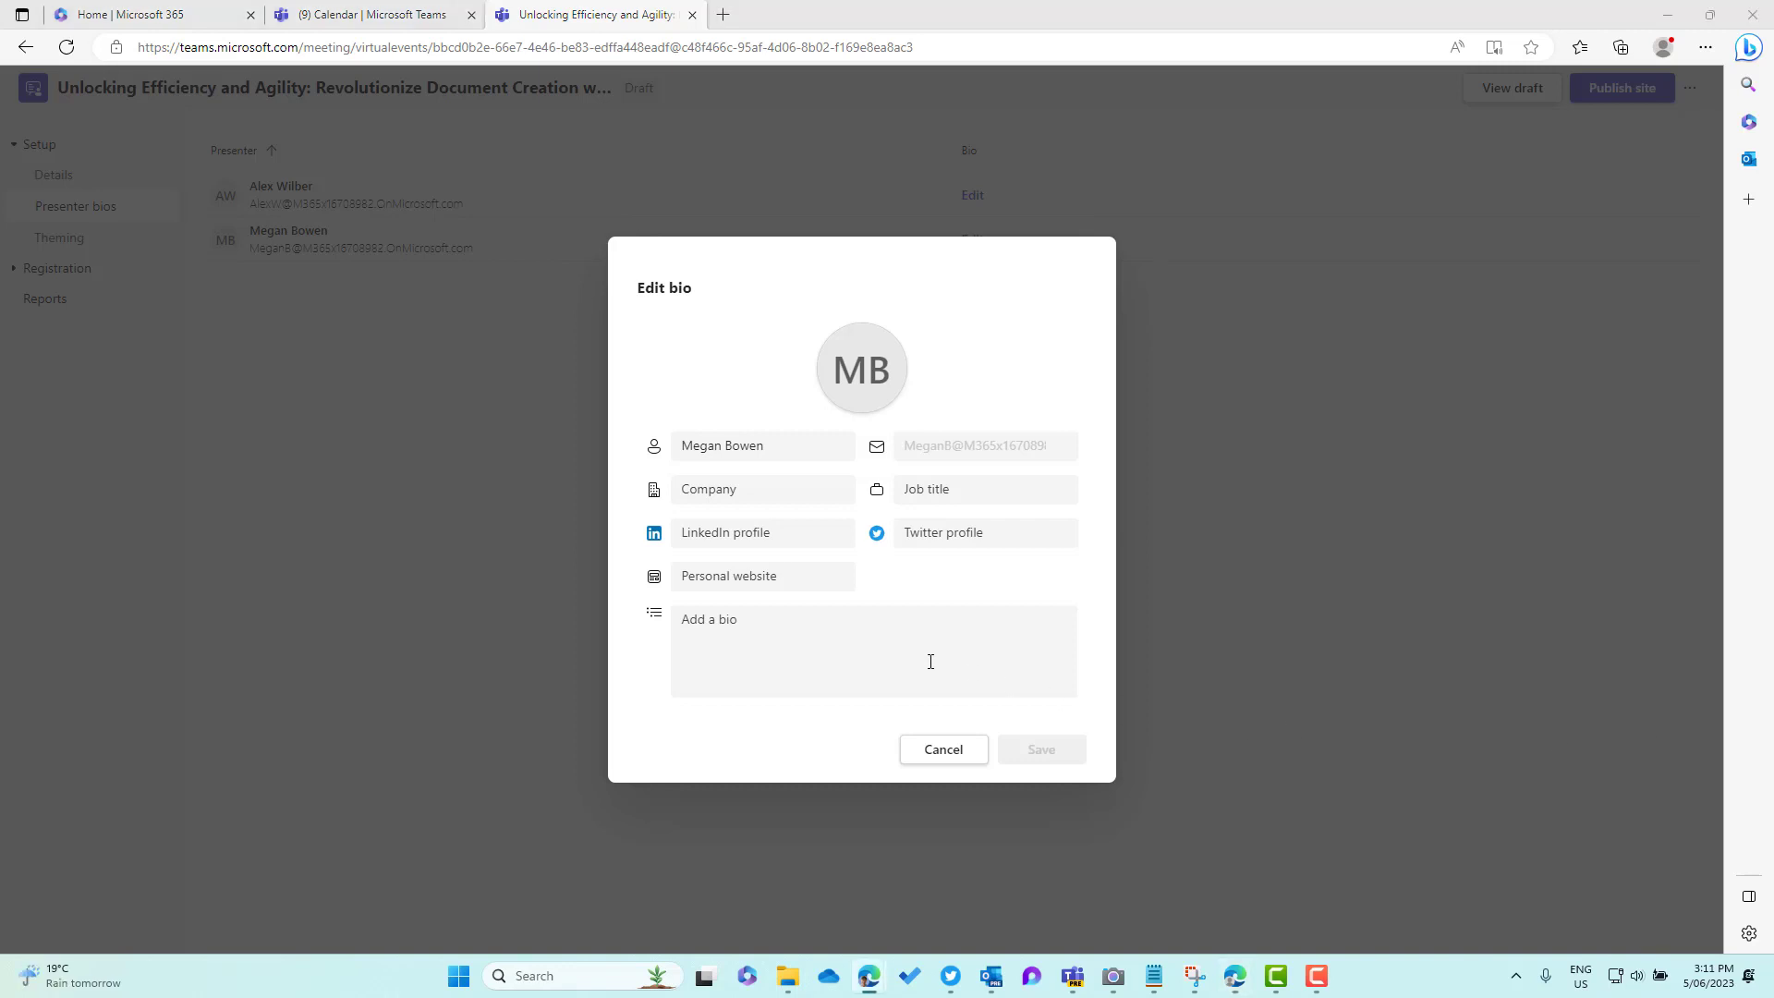
click(855, 634)
text(A Microsoft MVP helping develop careers, scale and grow businesses by empowering everyone to achieve more with Microsoft 365)
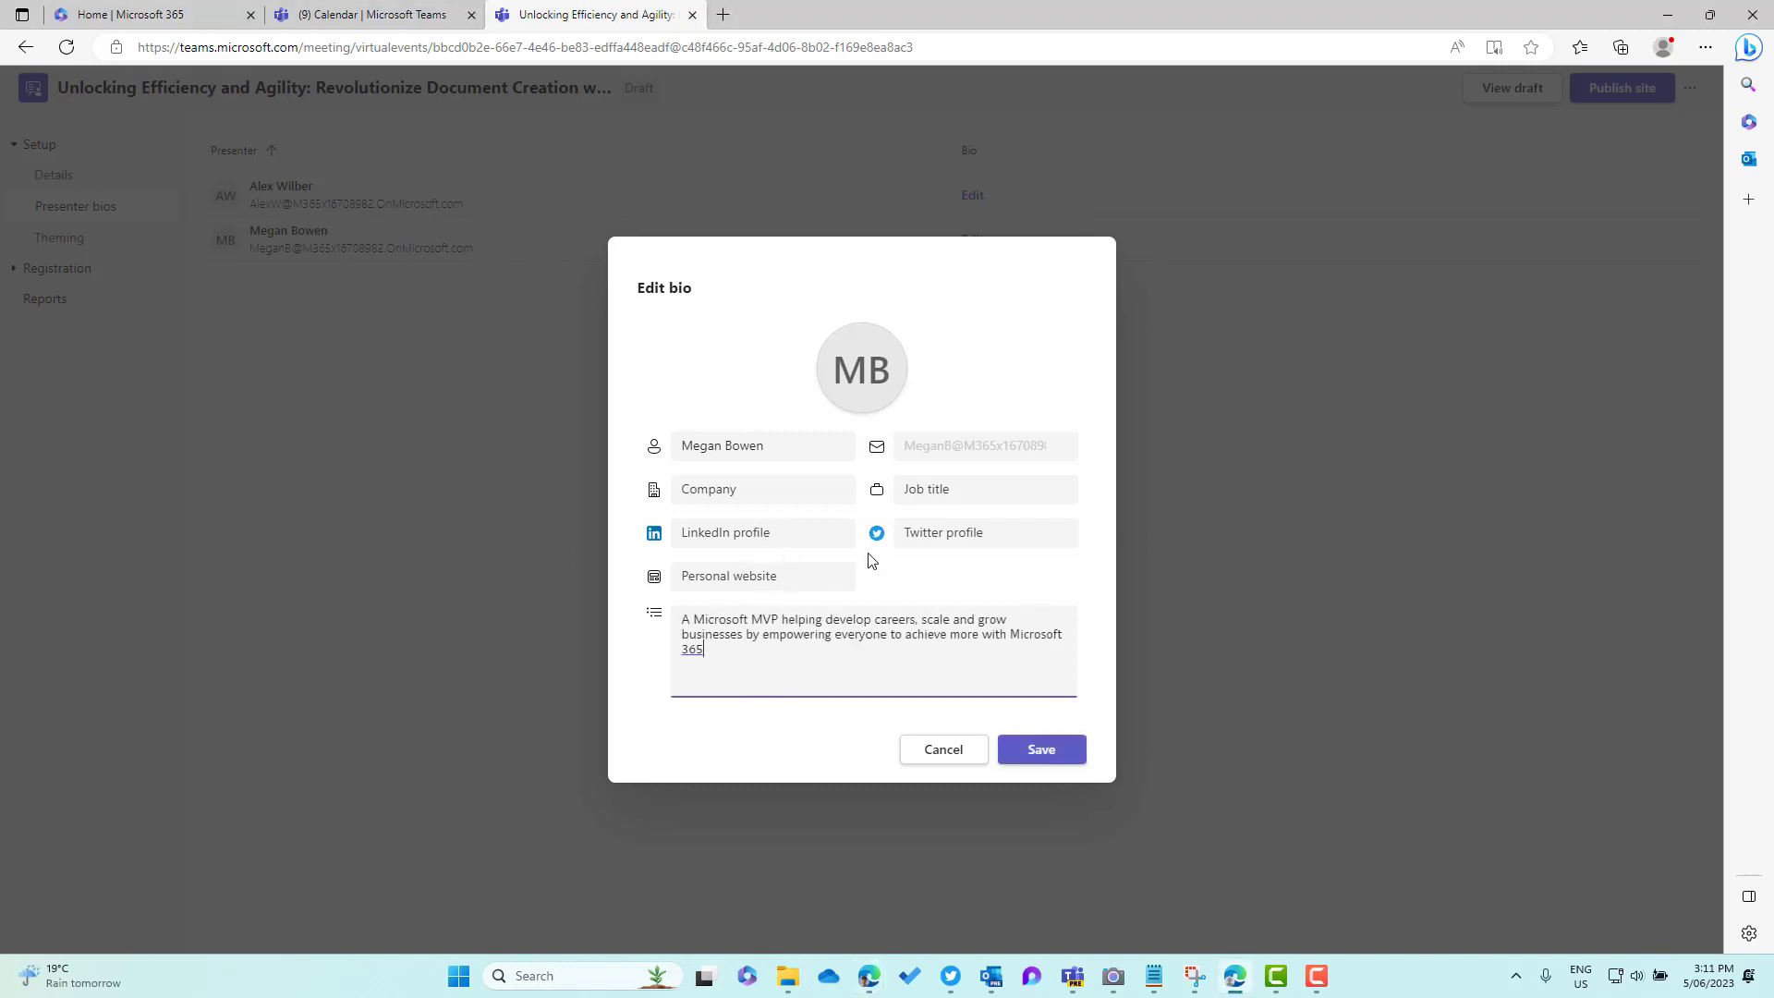
click(685, 534)
click(949, 536)
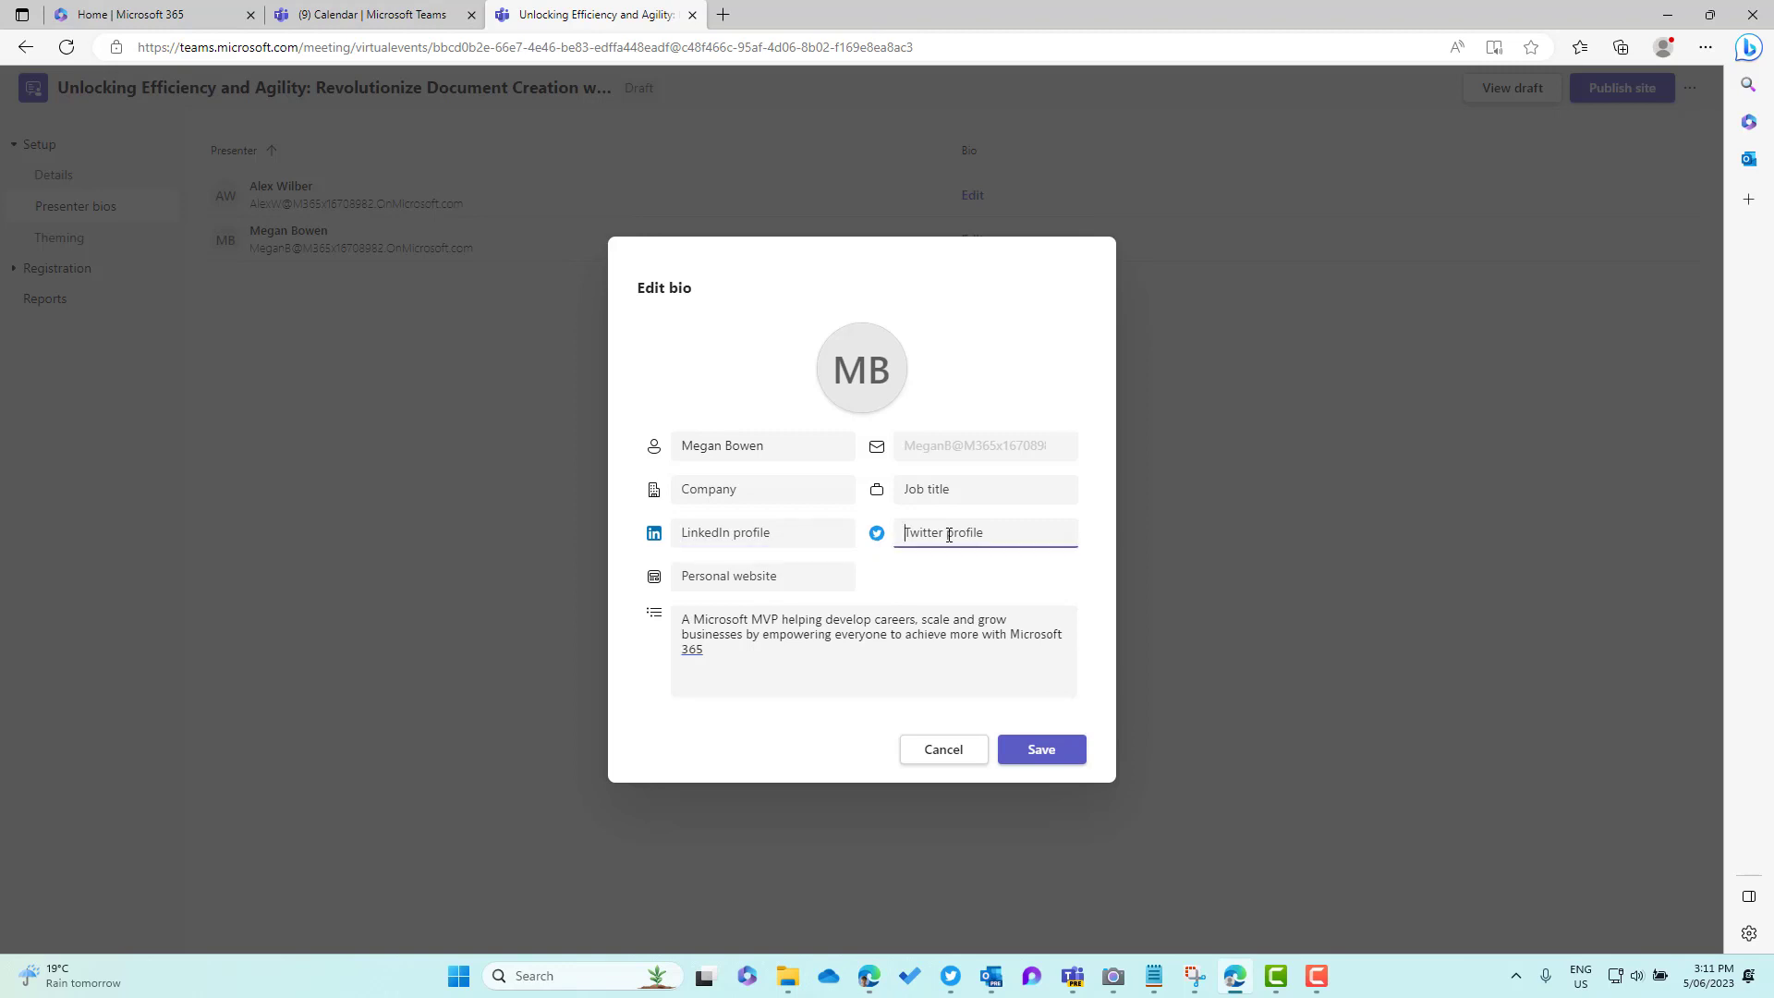
Set the second presenter's job title to Manager and company to Microsoft, then save
click(935, 488)
text(Maanger)
click(760, 489)
double_click(952, 491)
text(Manager)
click(737, 494)
text(Microsoft)
click(1040, 752)
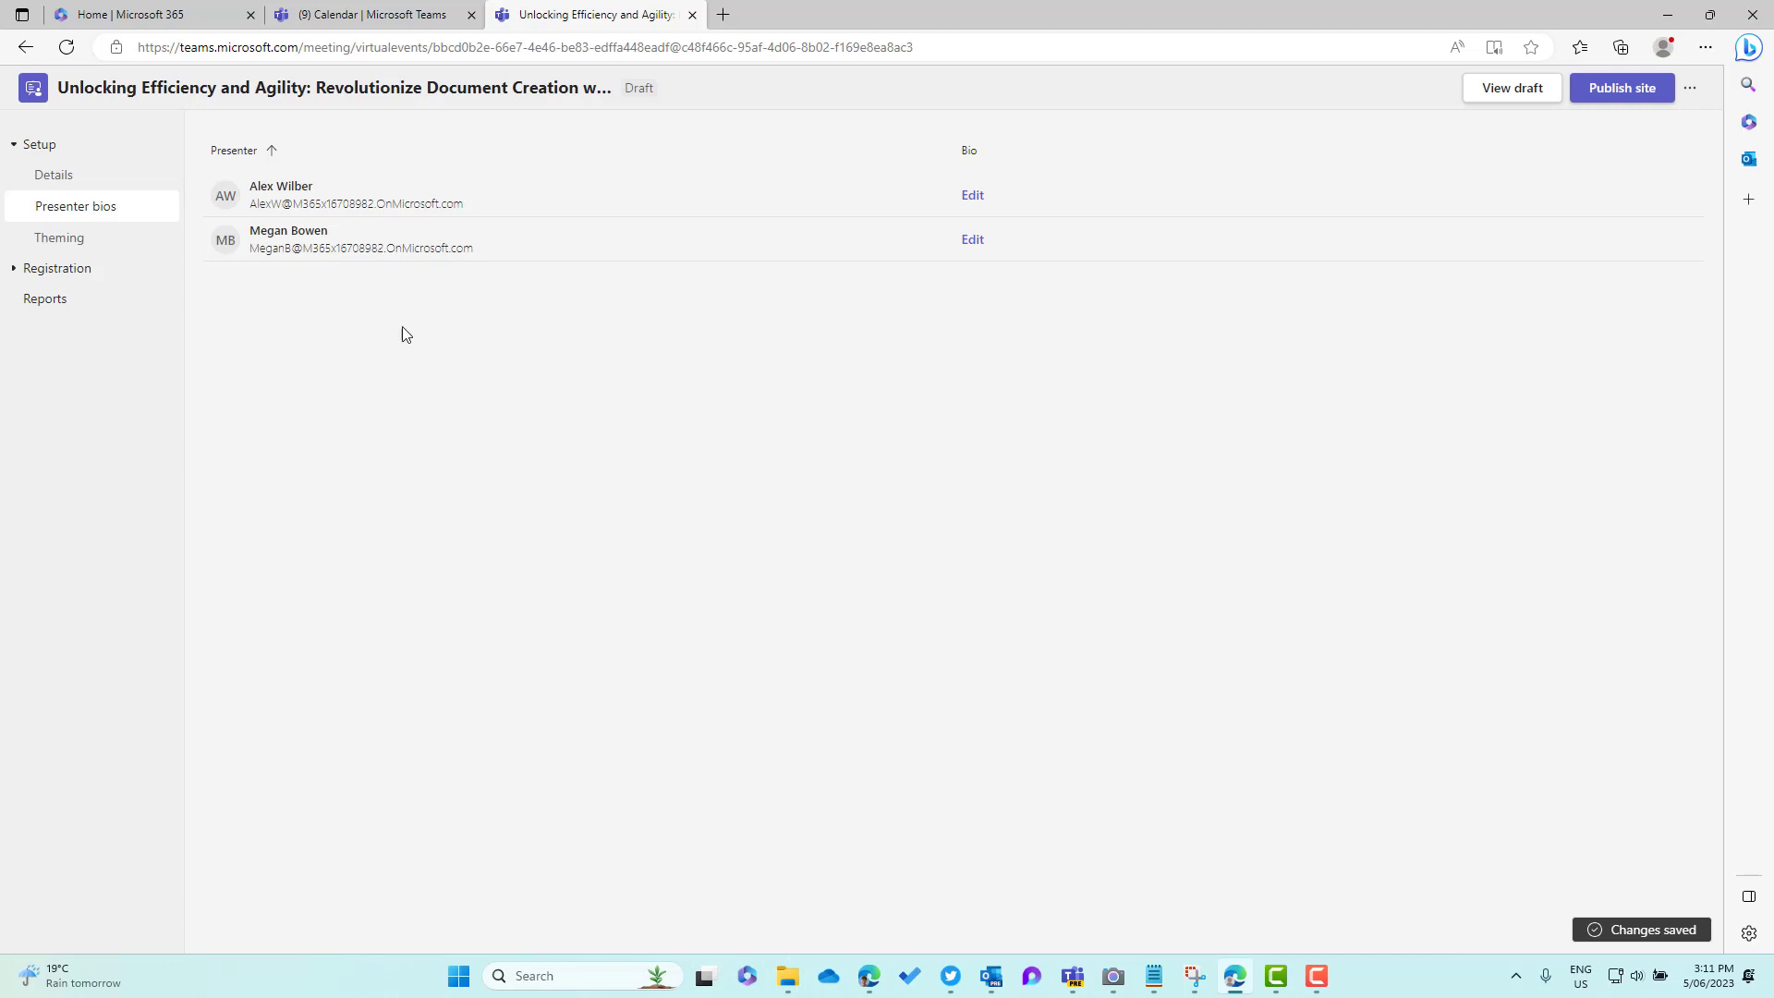
In Theming, choose the Microsoft Syntex Content Assembly graphic as the new banner image
click(145, 244)
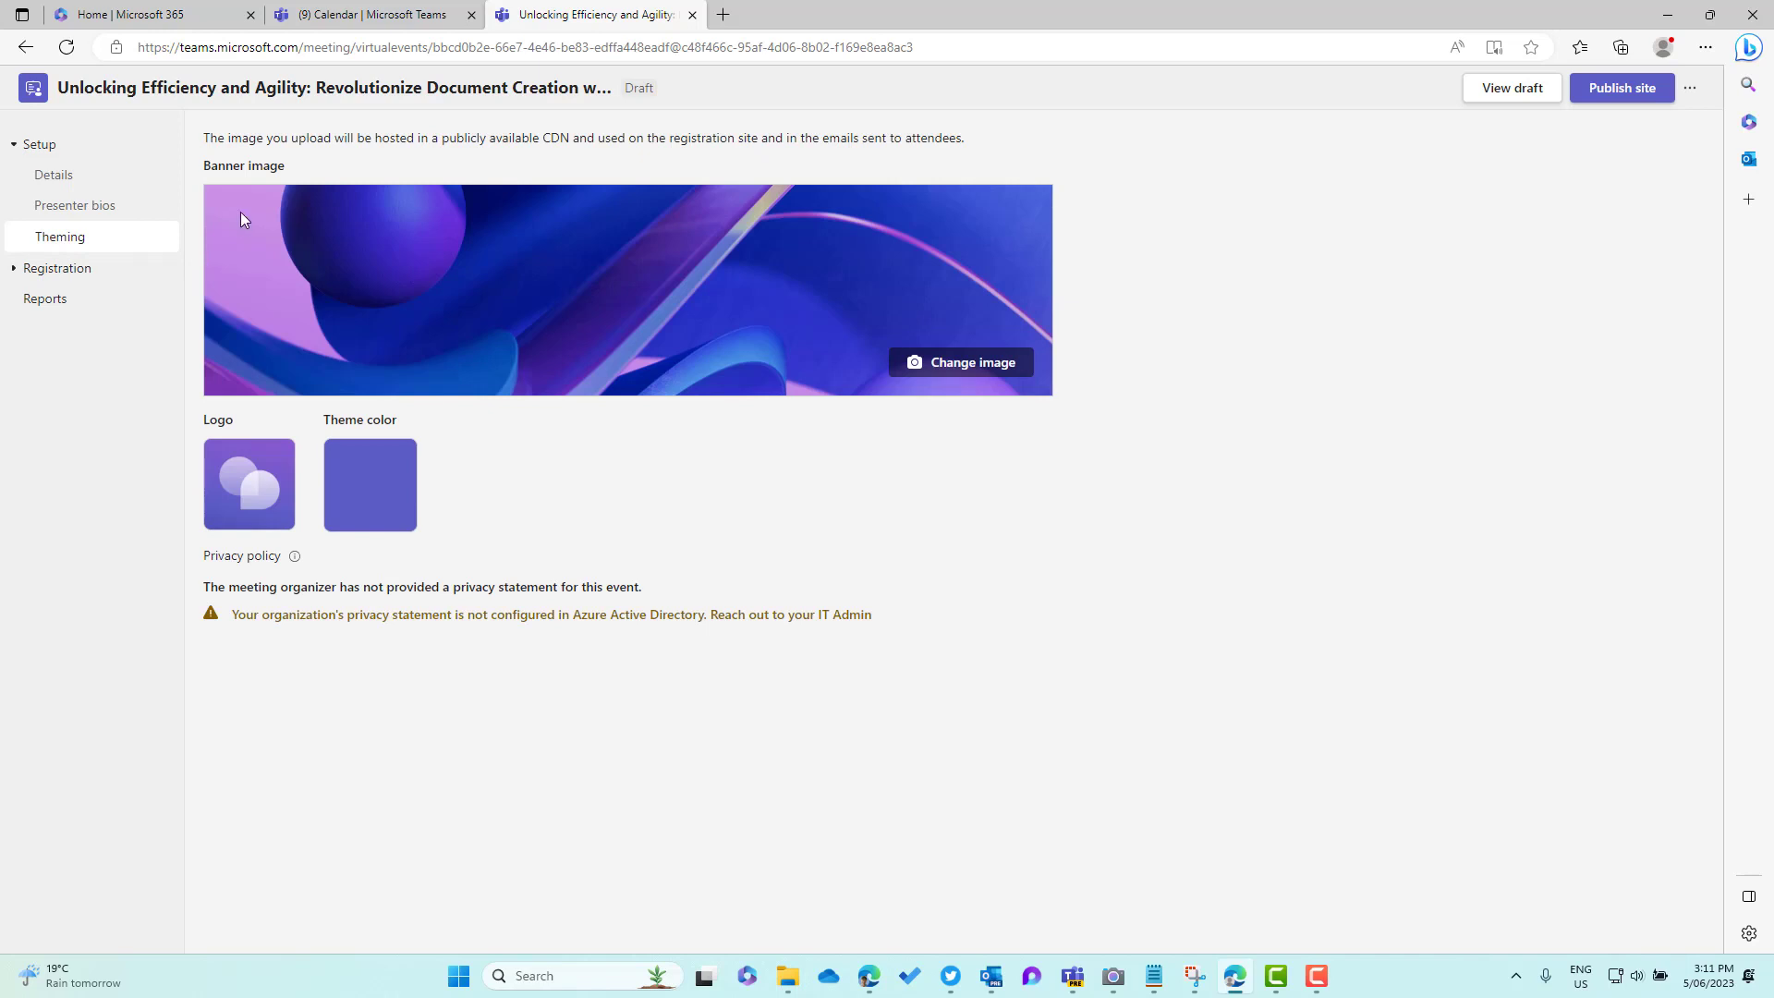
click(952, 377)
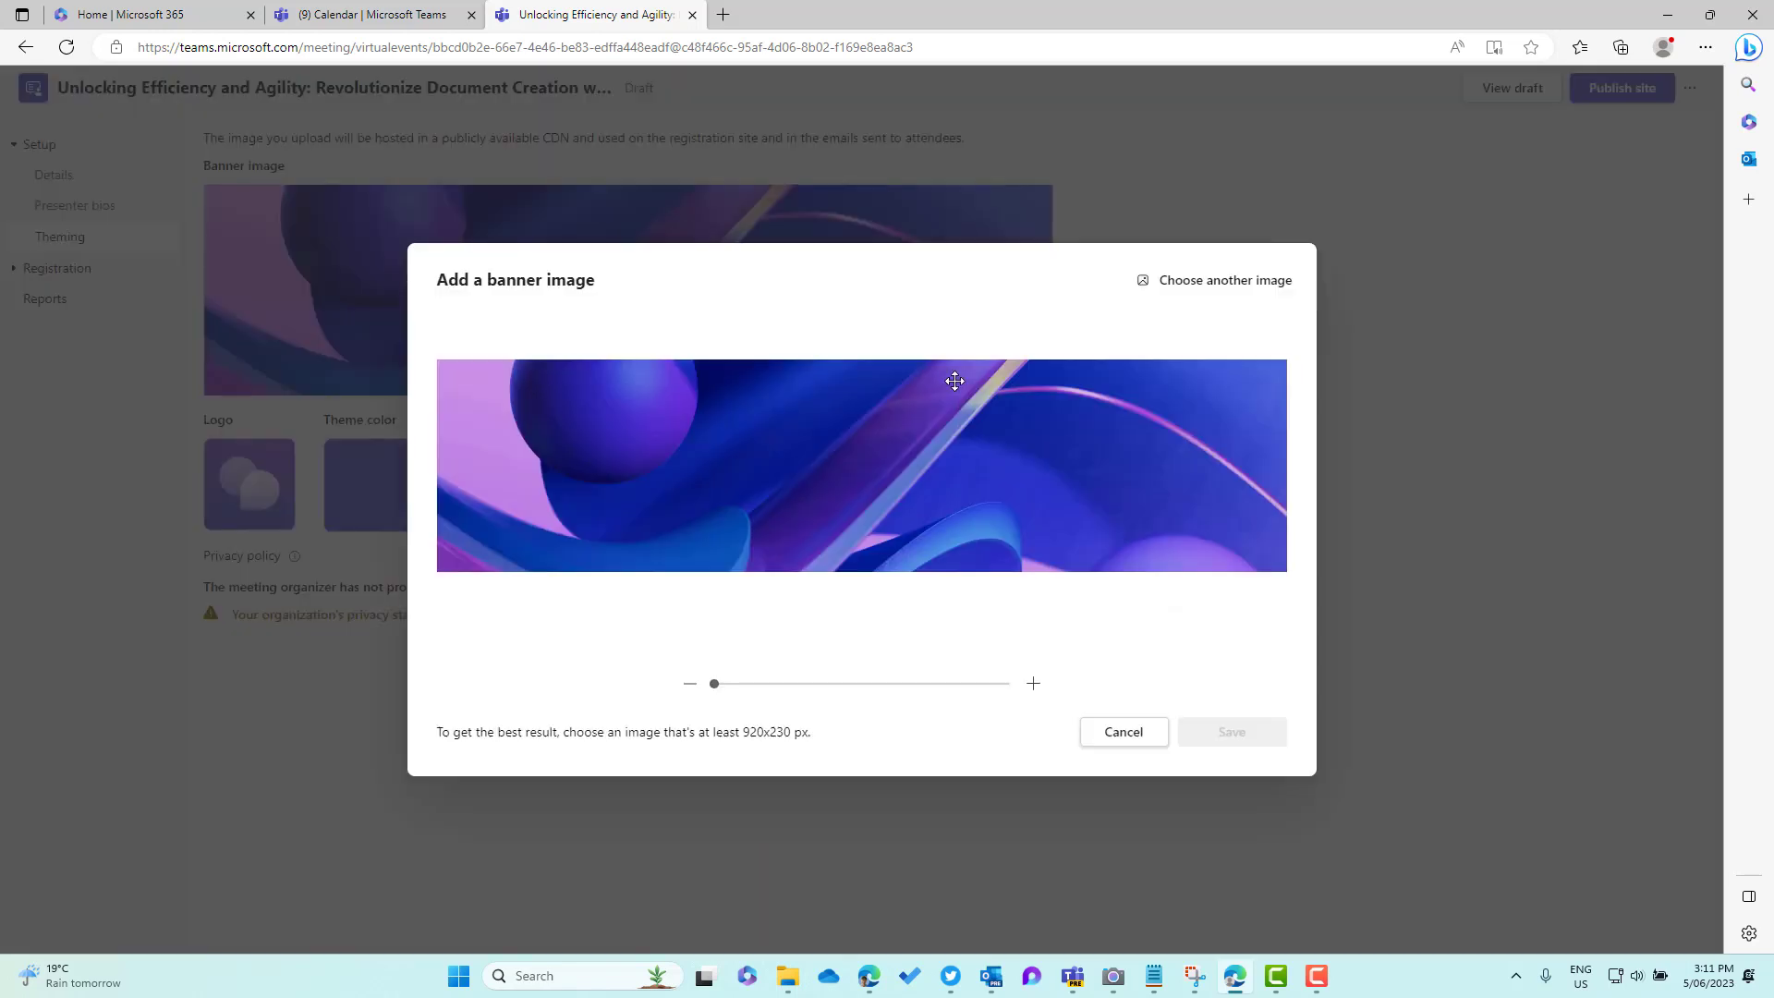
click(1198, 293)
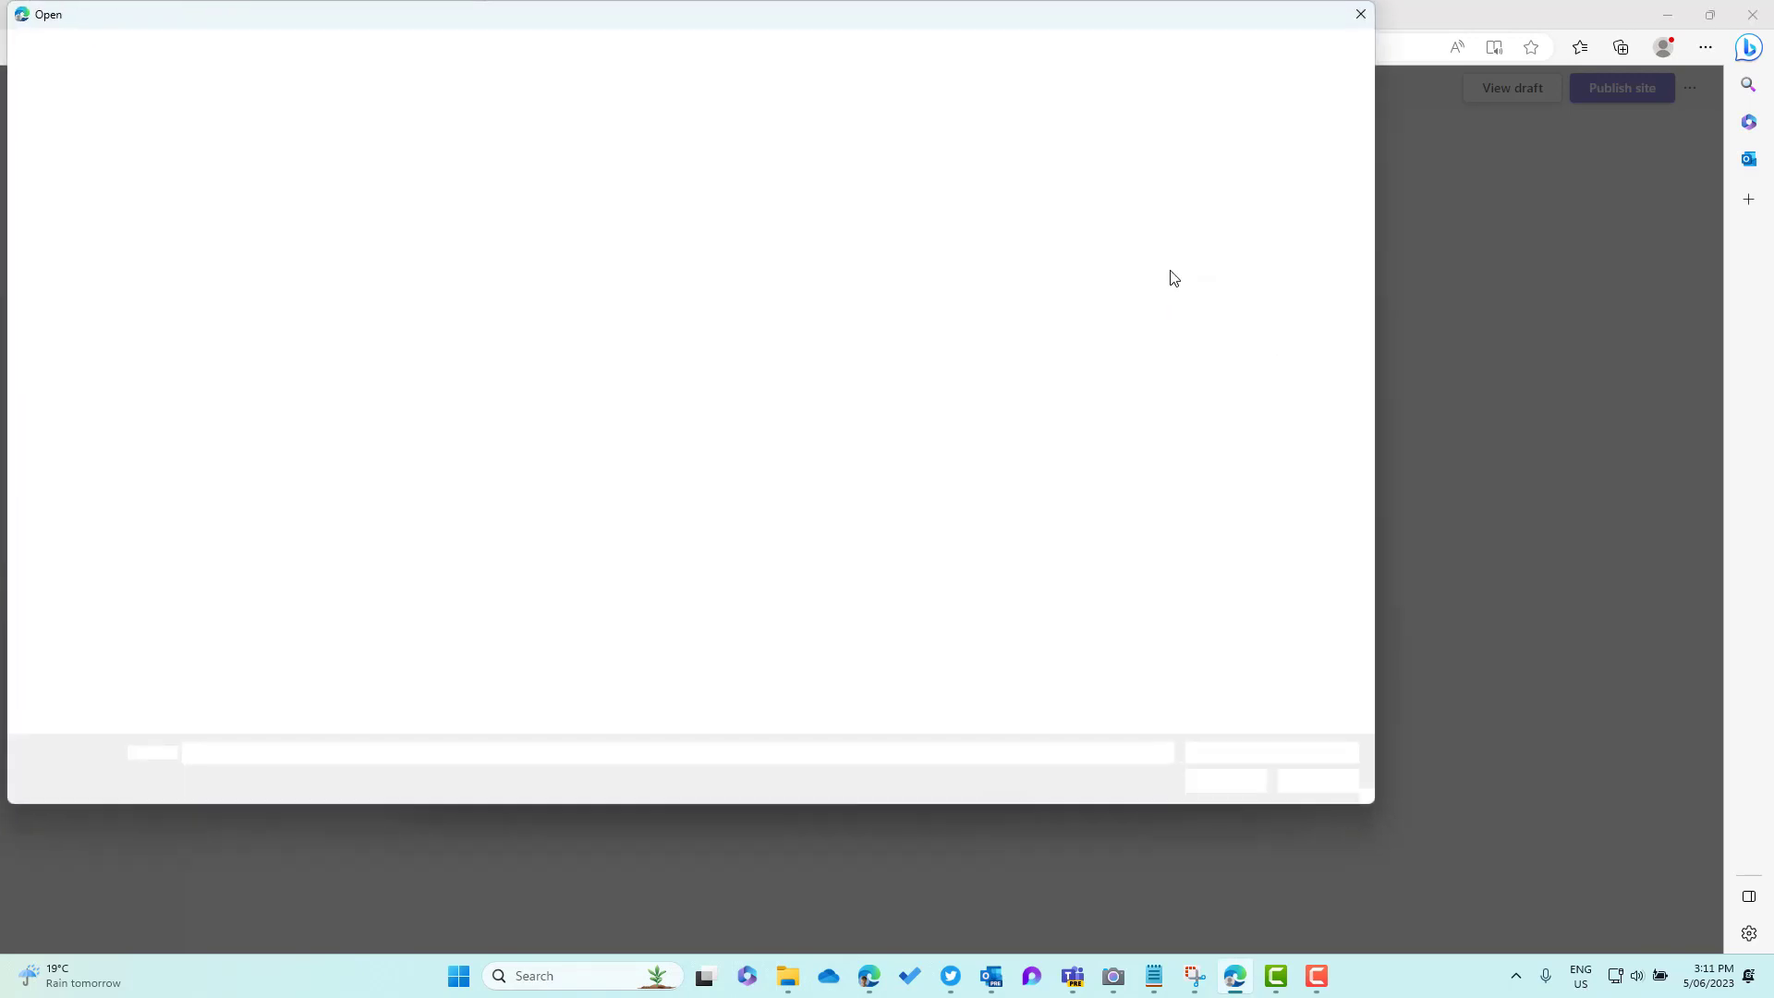
key(Escape)
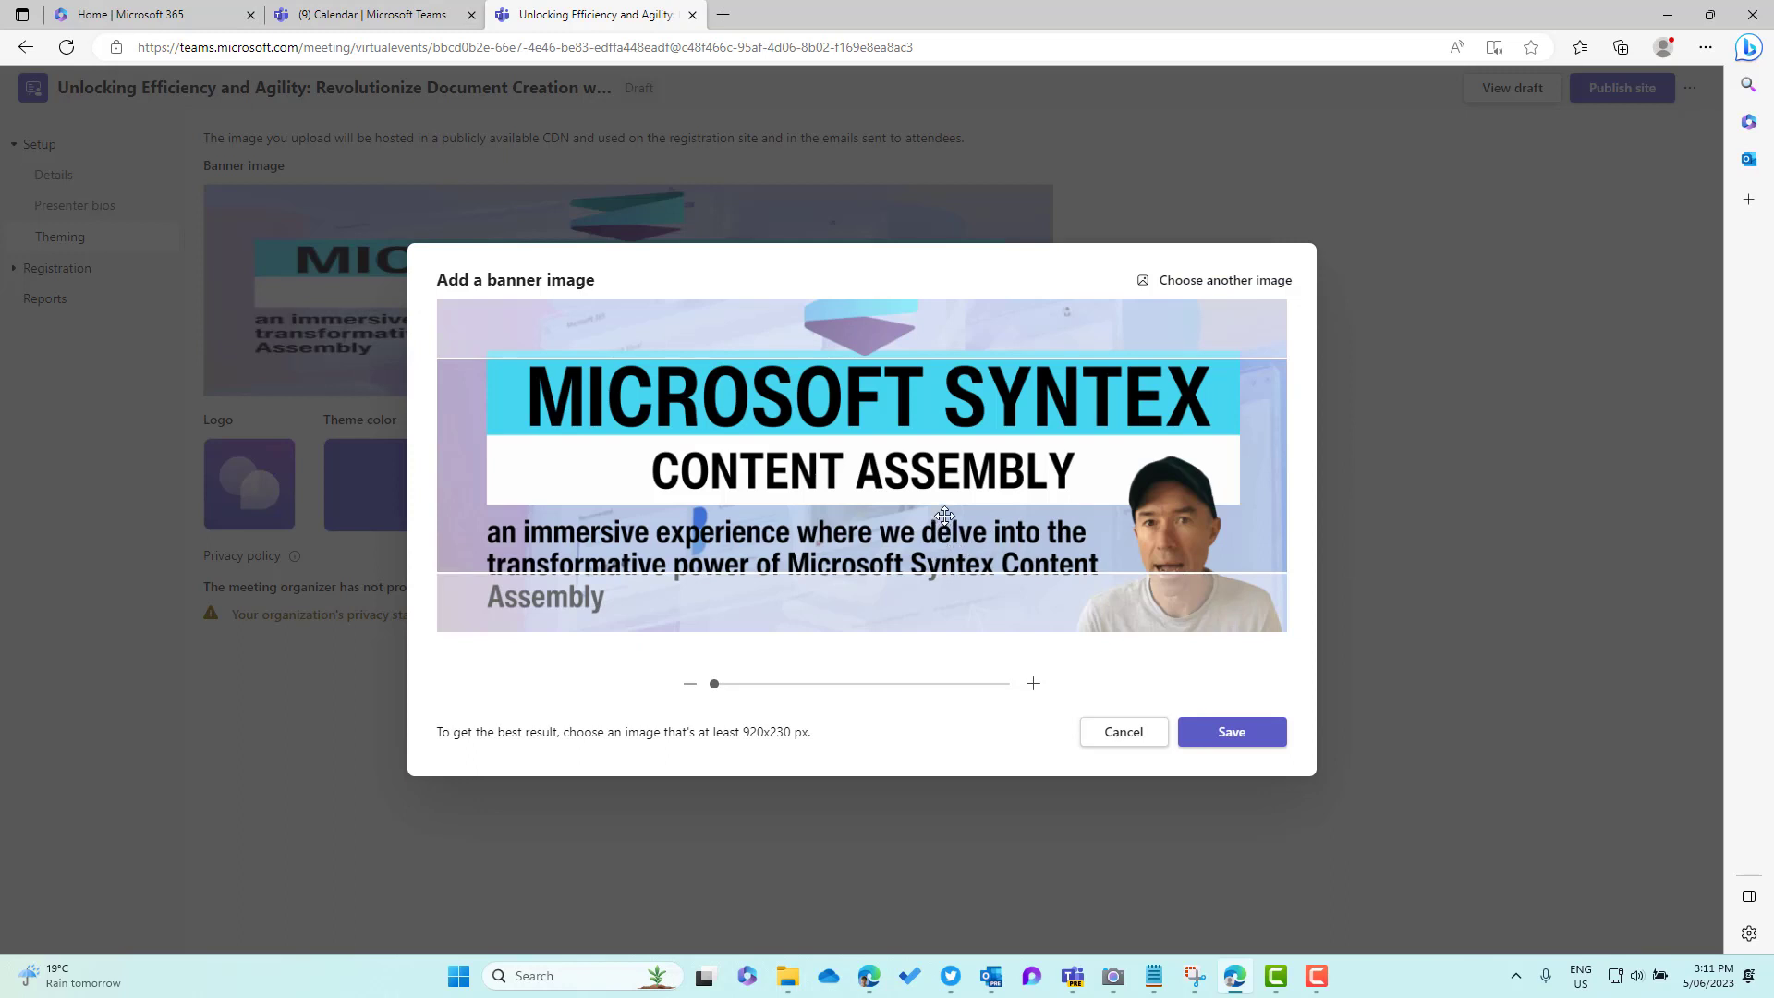
Crop the banner so its headline shows, then save and confirm the new banner
drag(945, 514, 978, 401)
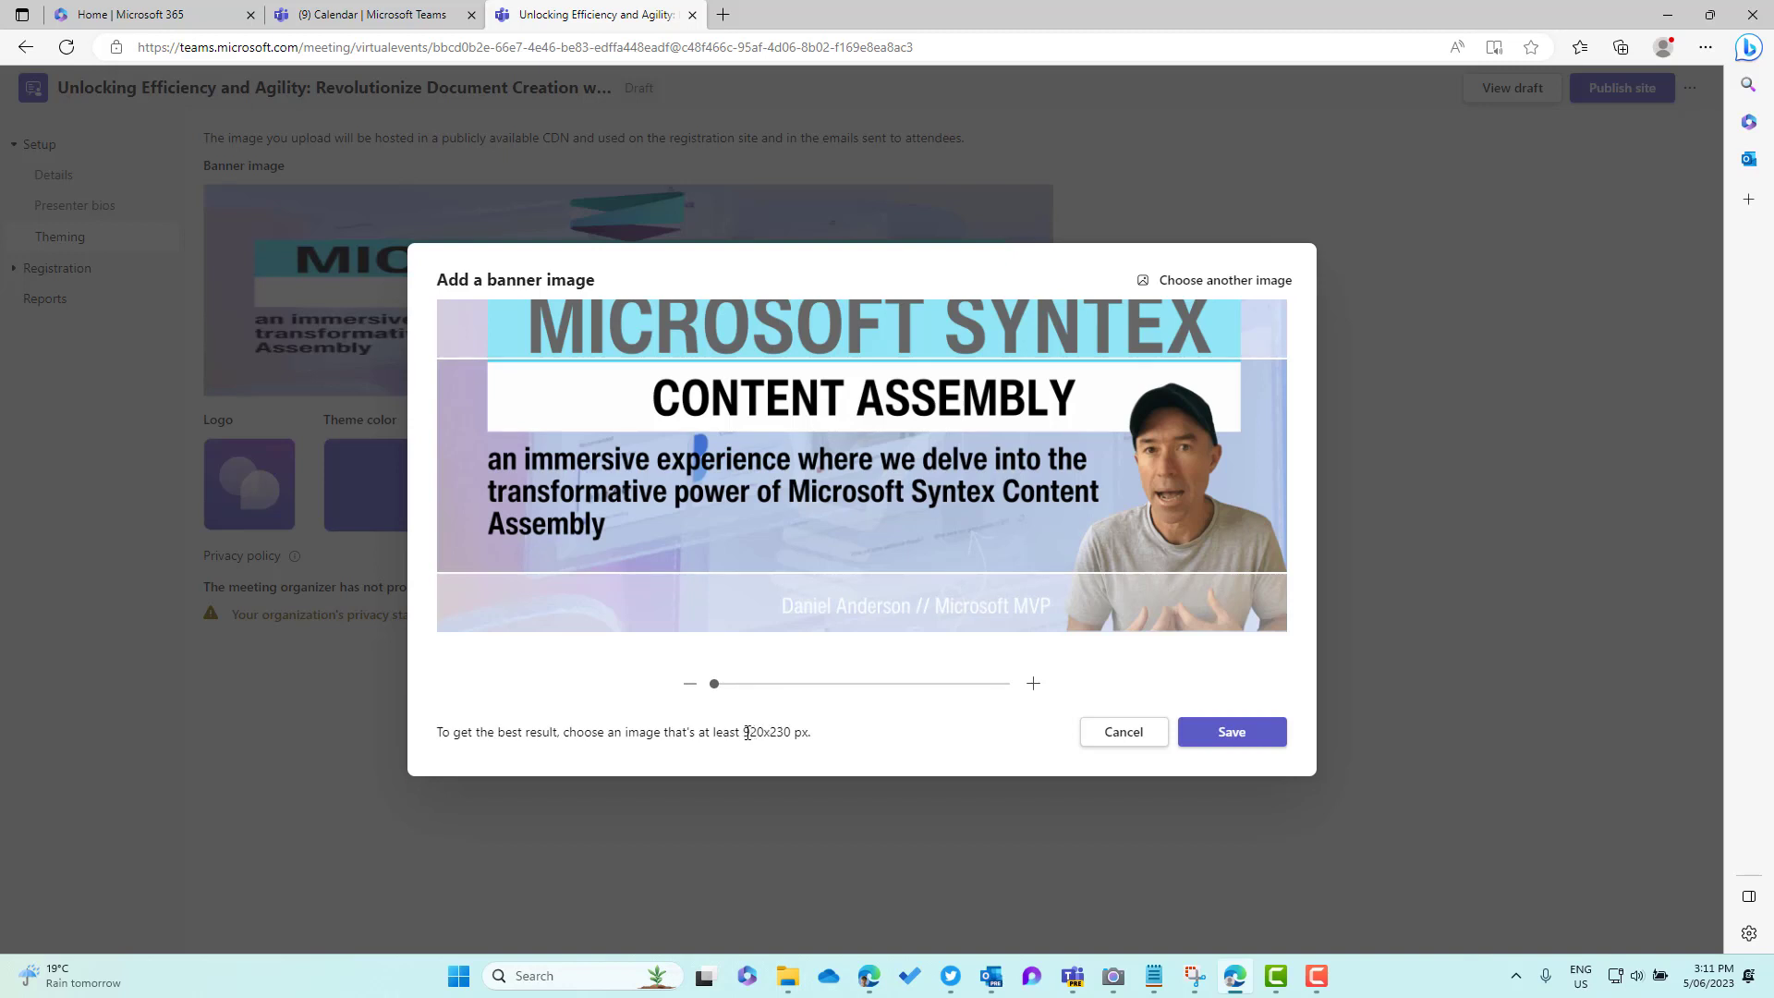
drag(747, 732, 824, 737)
drag(912, 428, 927, 505)
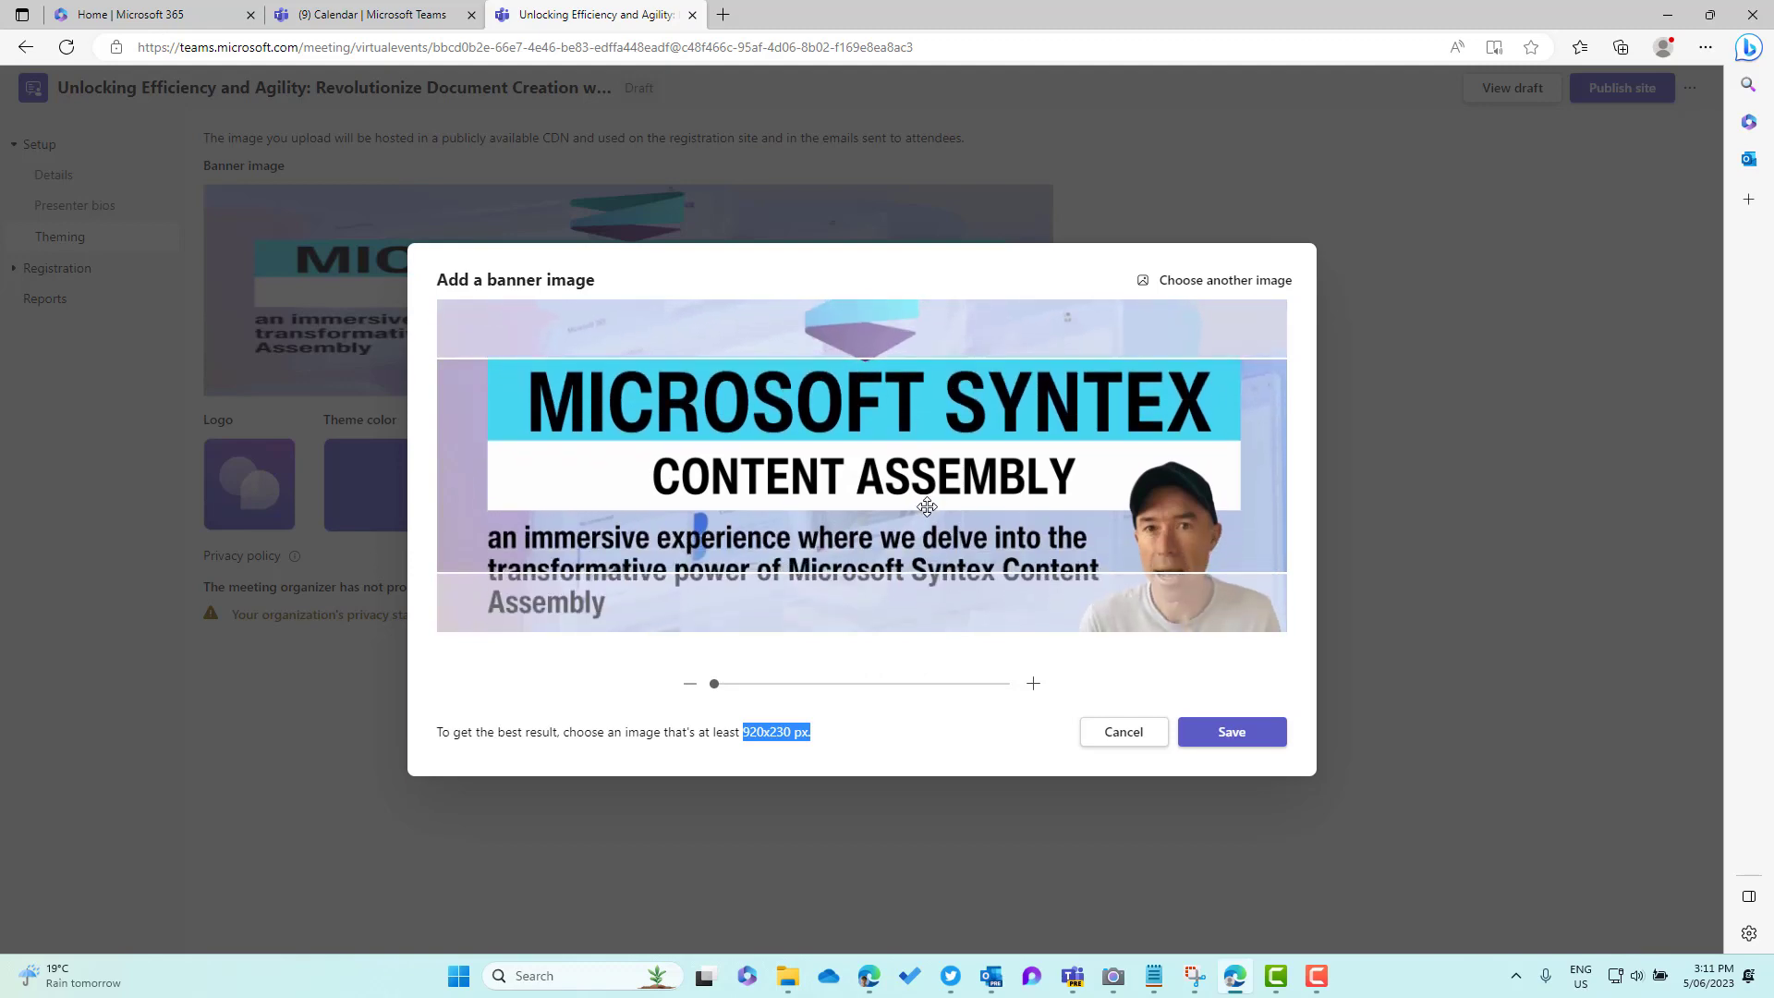
drag(1139, 519, 1139, 511)
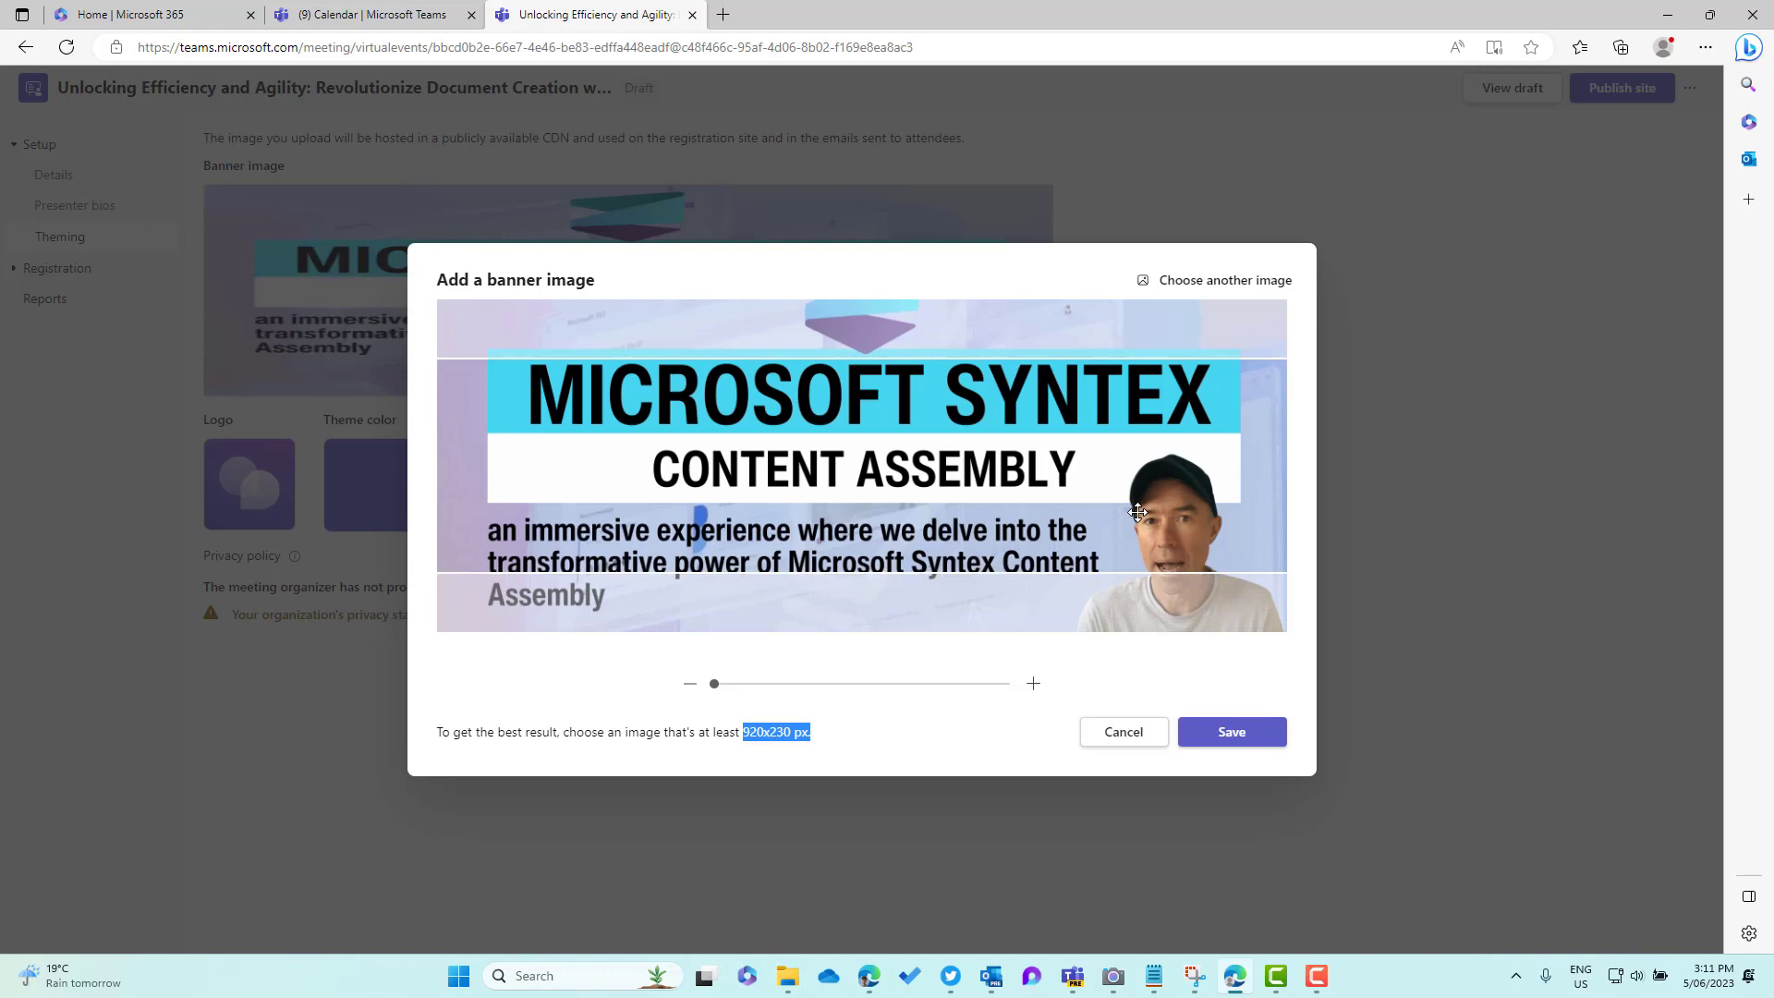
click(1222, 734)
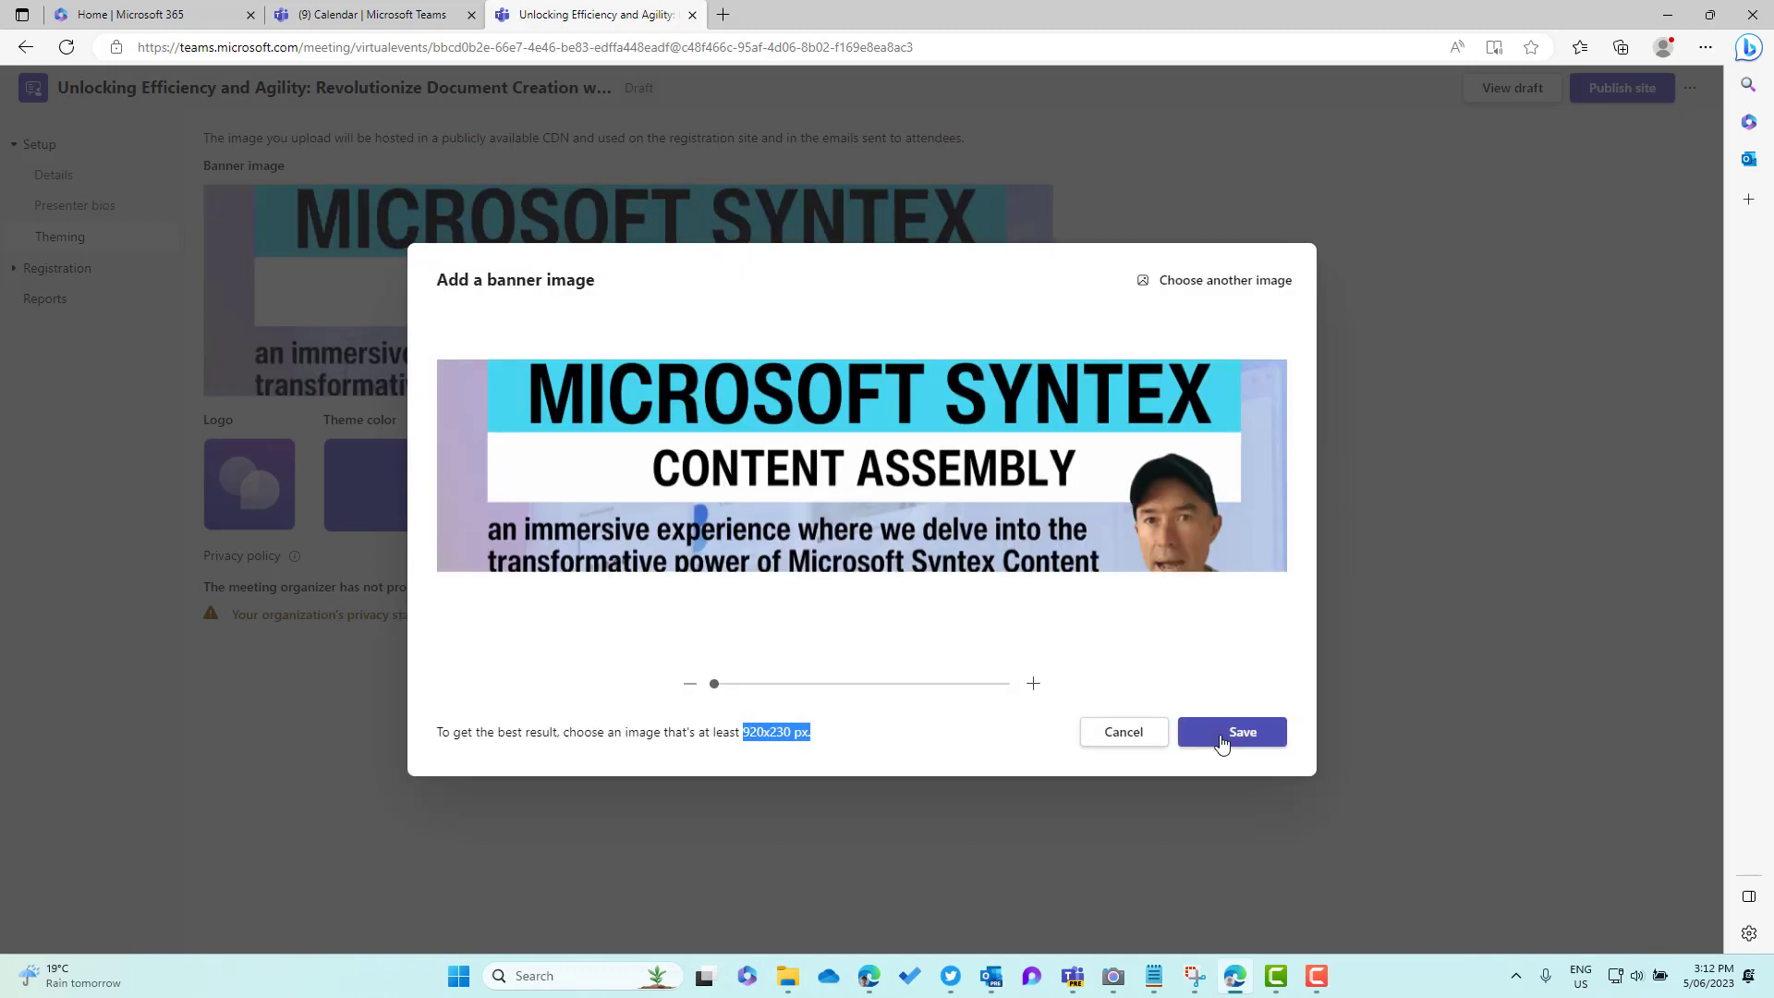
click(1222, 743)
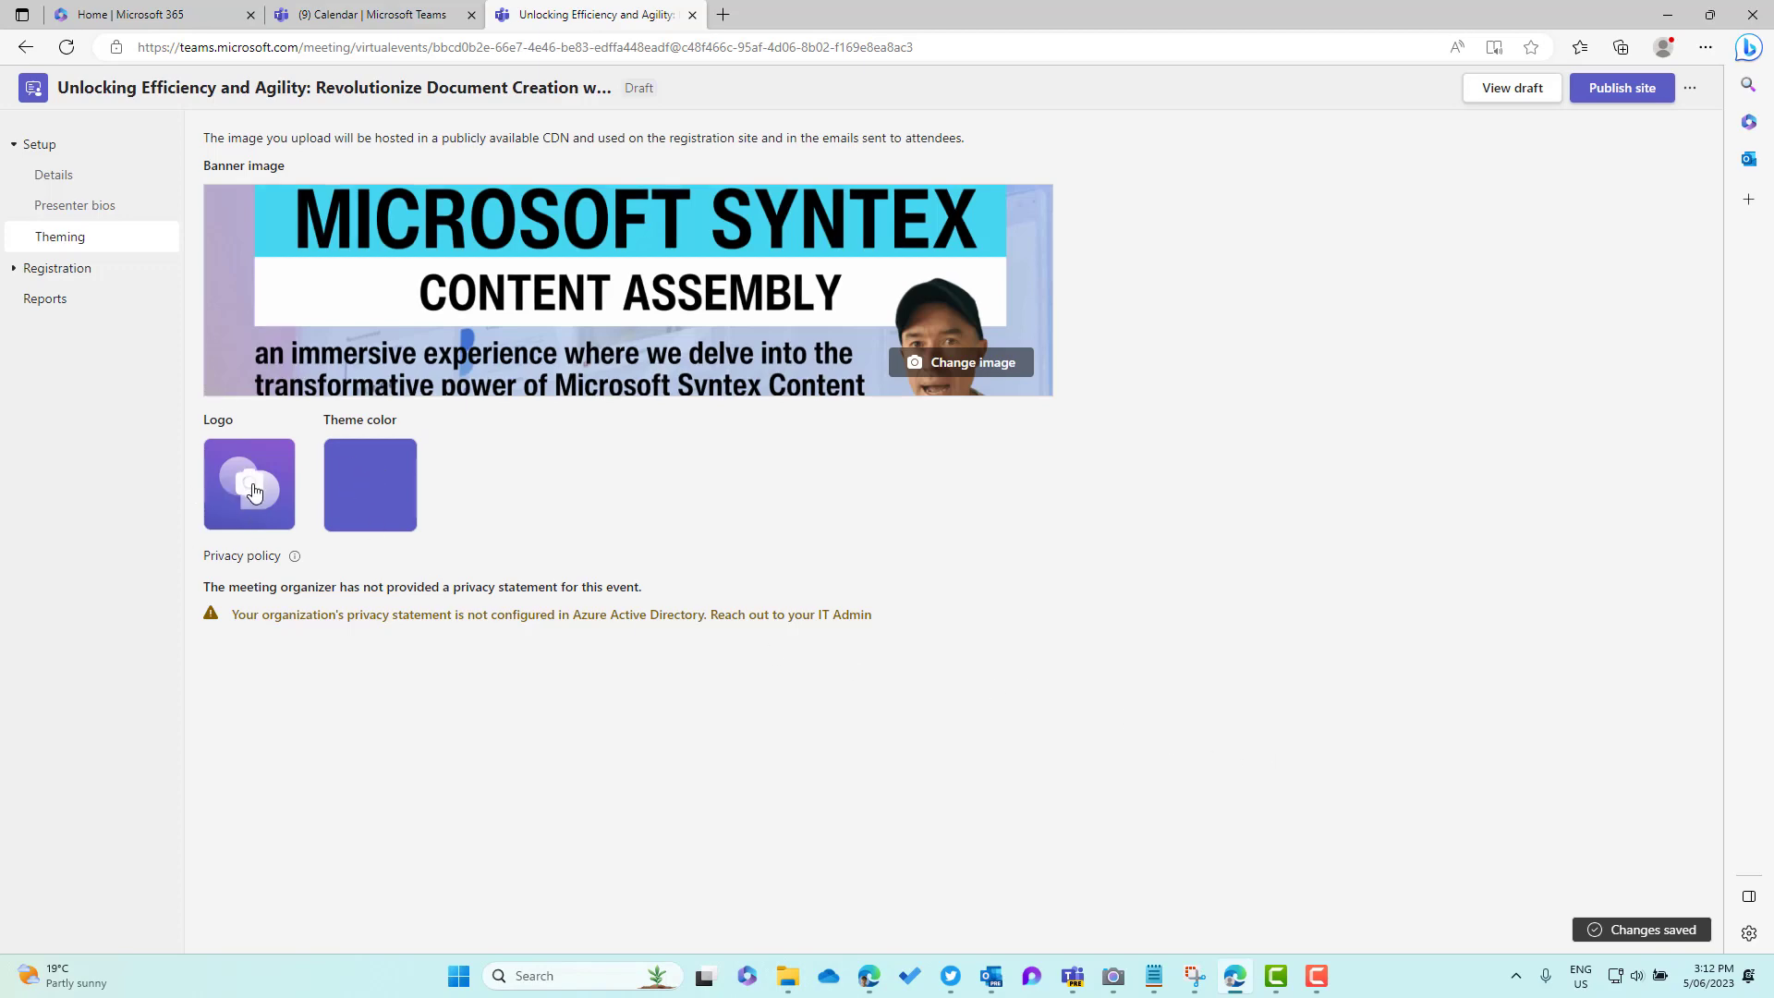
Replace the event logo with a different image file and save it
click(255, 492)
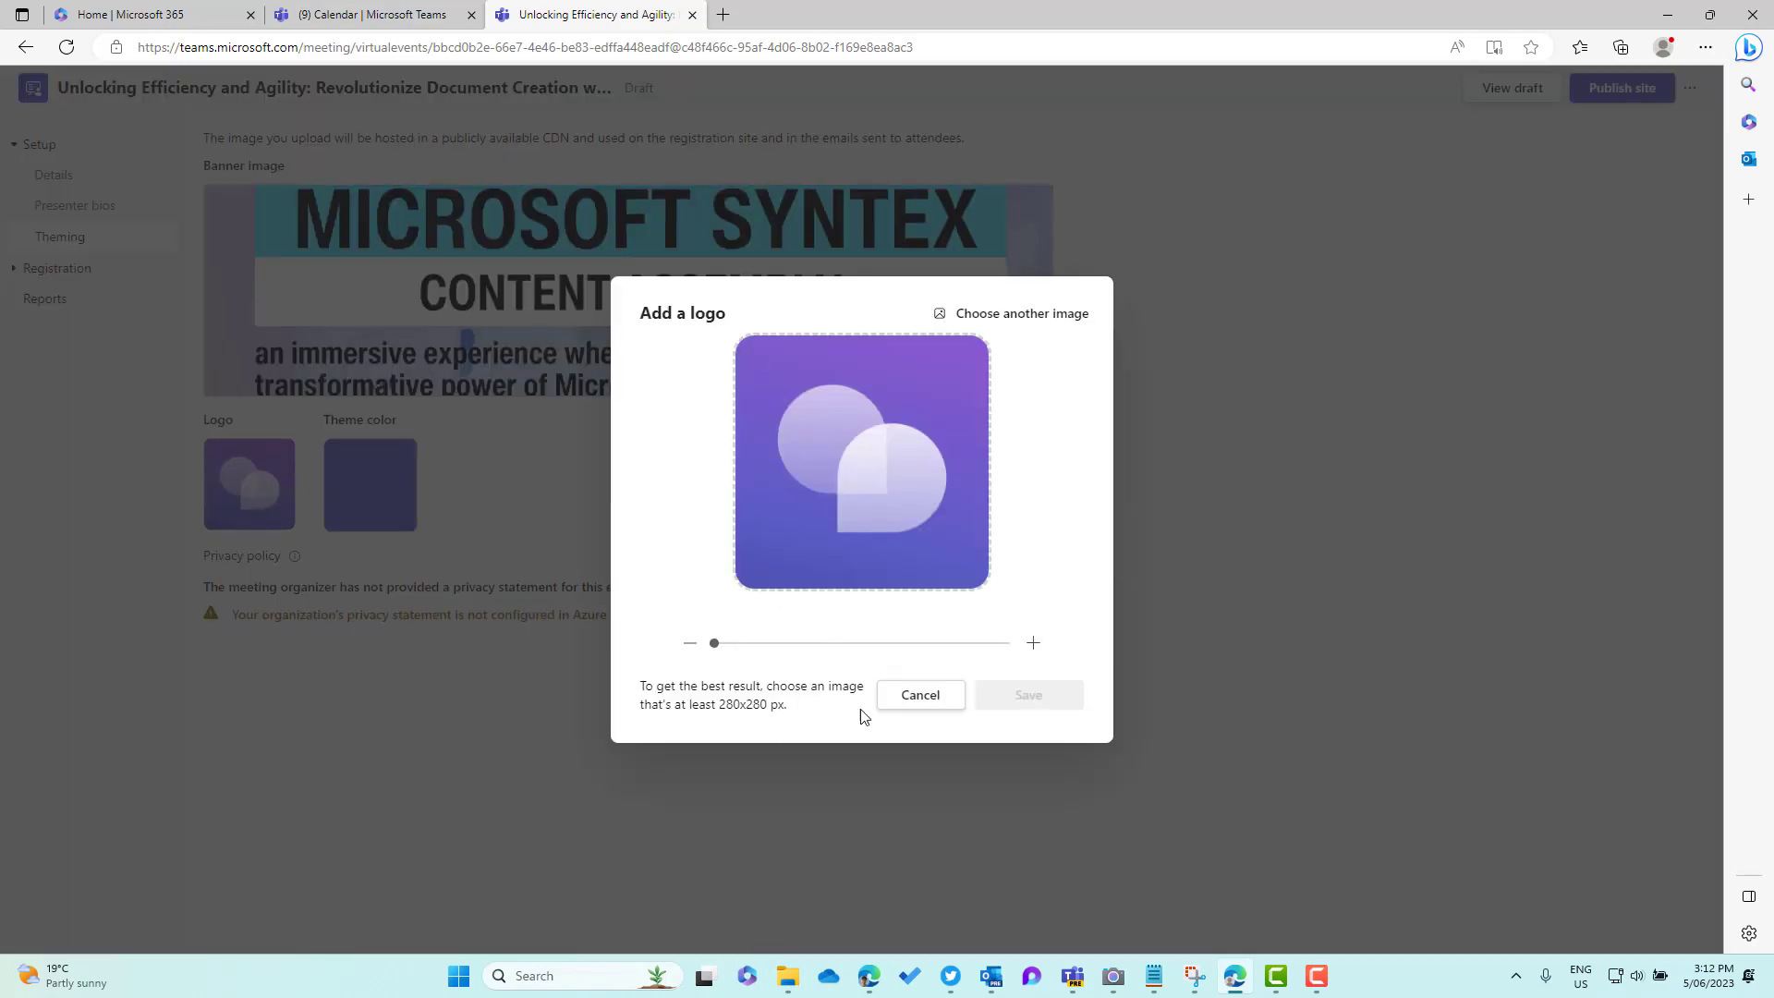
click(1017, 317)
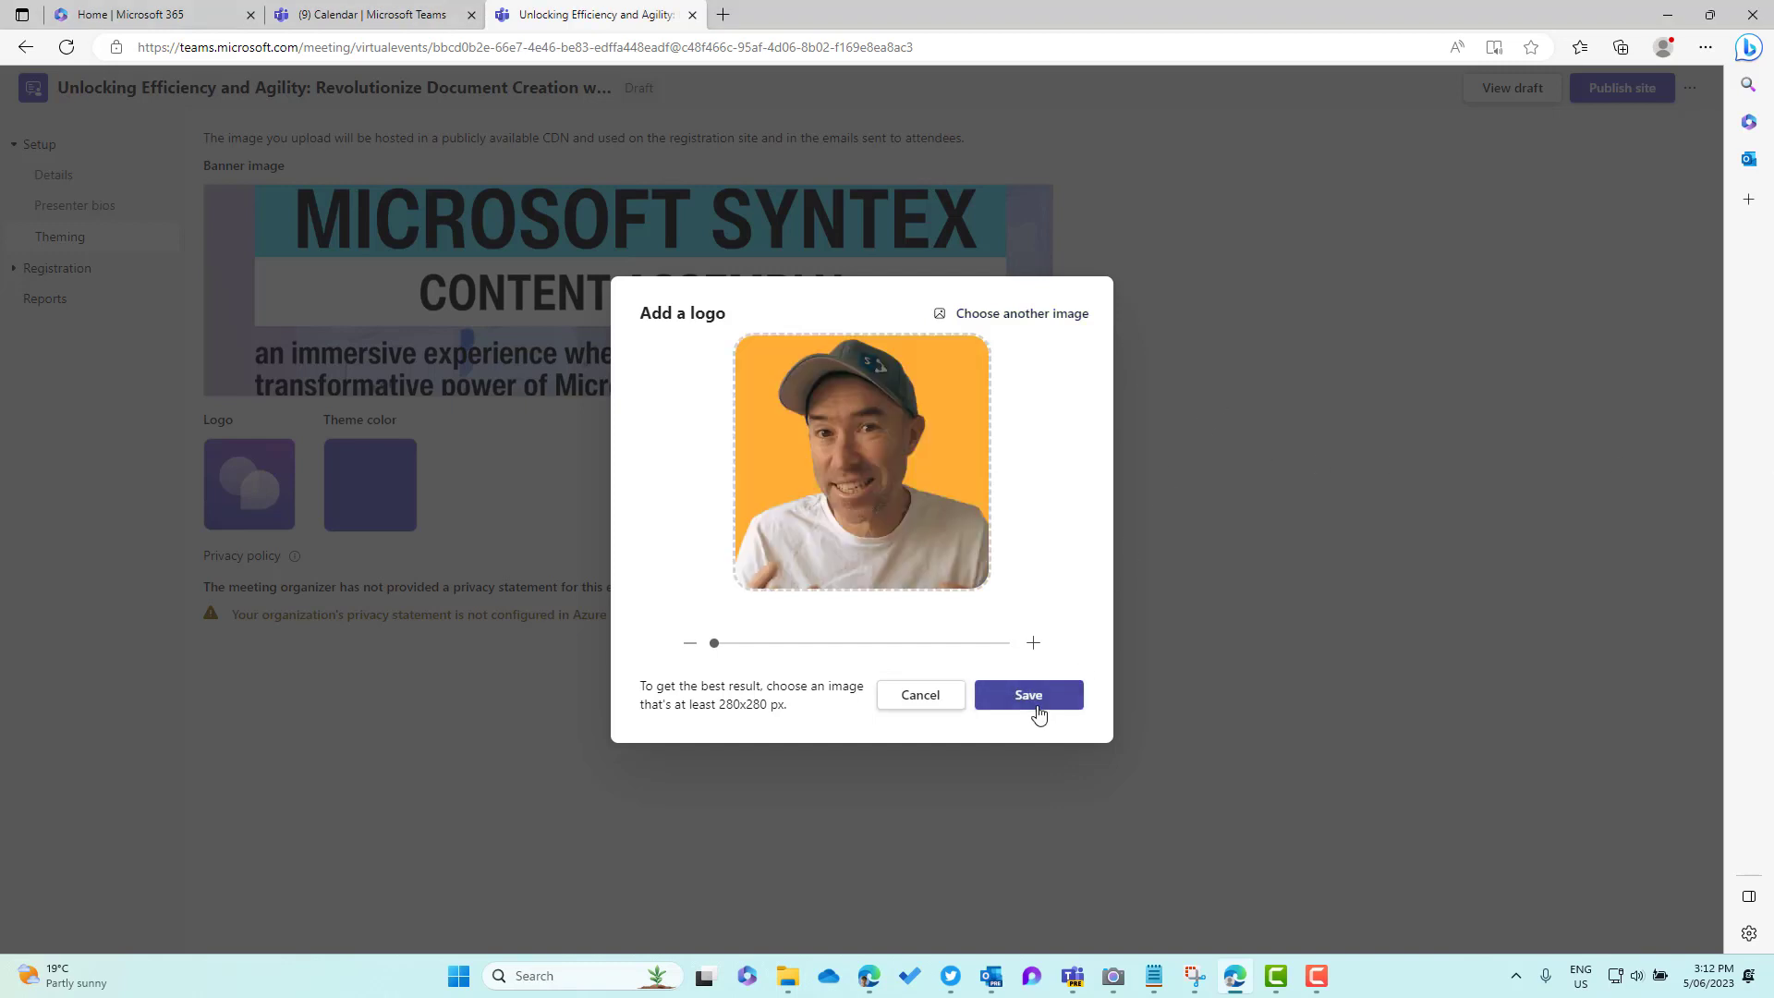
click(1045, 705)
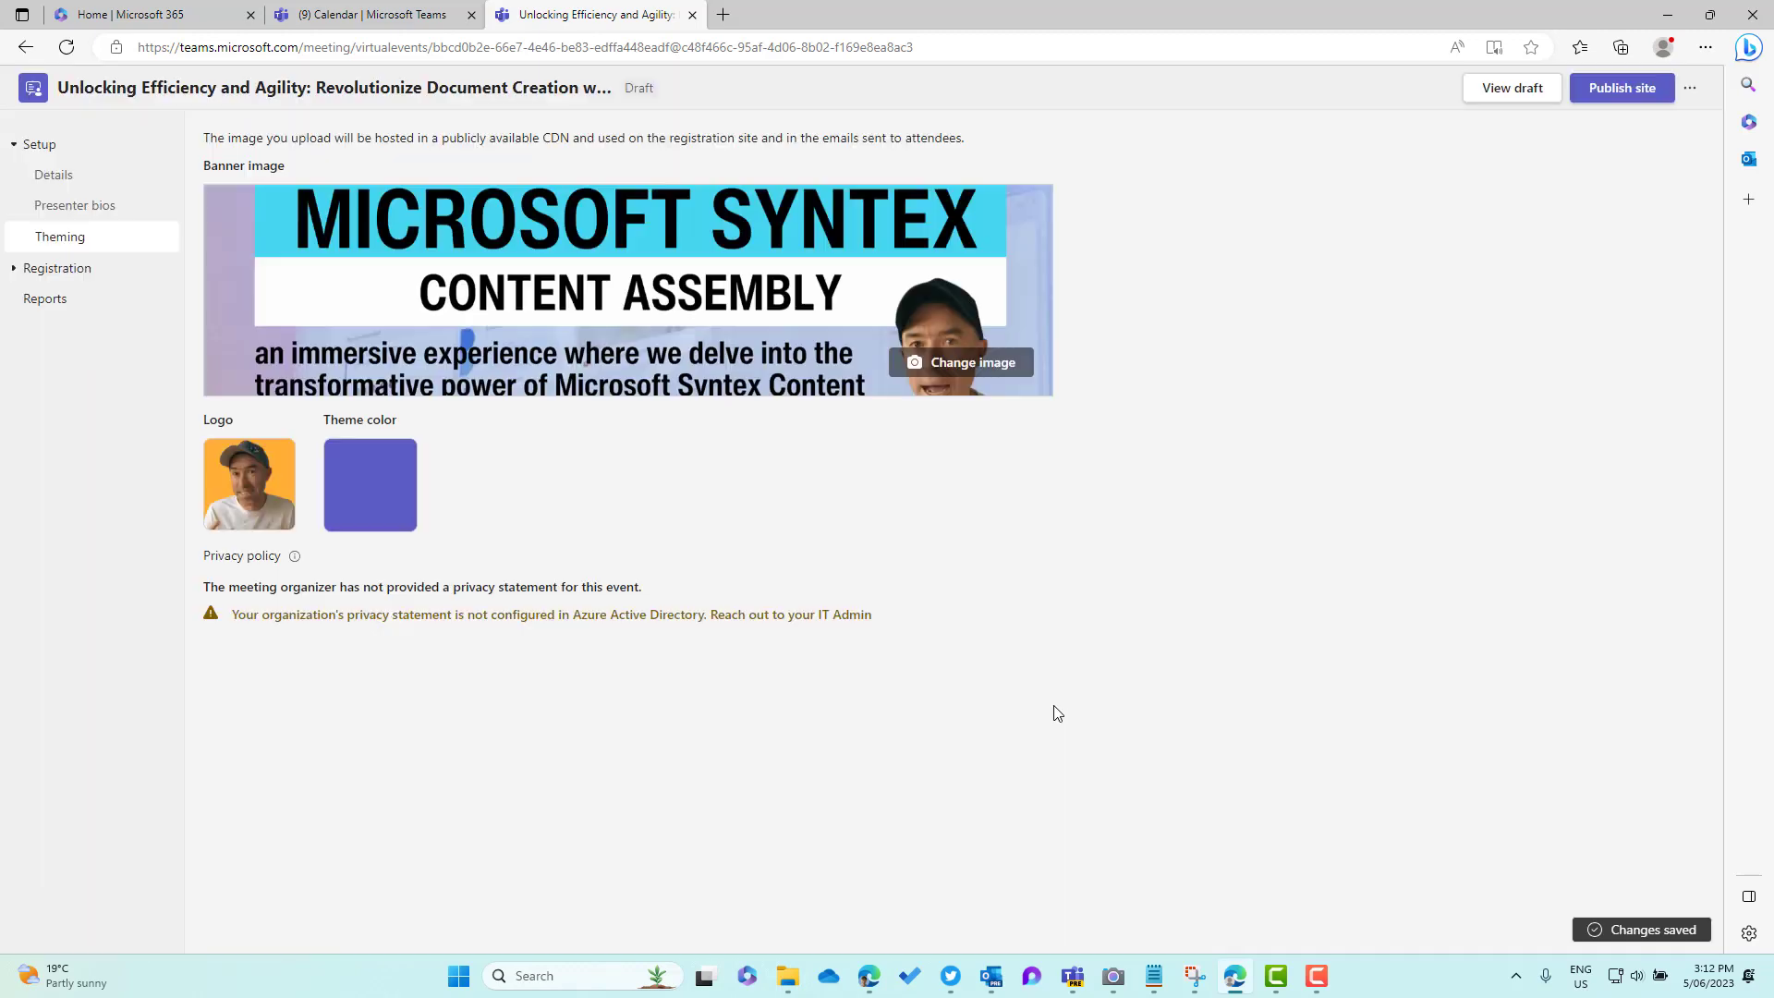
Change the webinar's theme colour from purple to red and save it
click(371, 486)
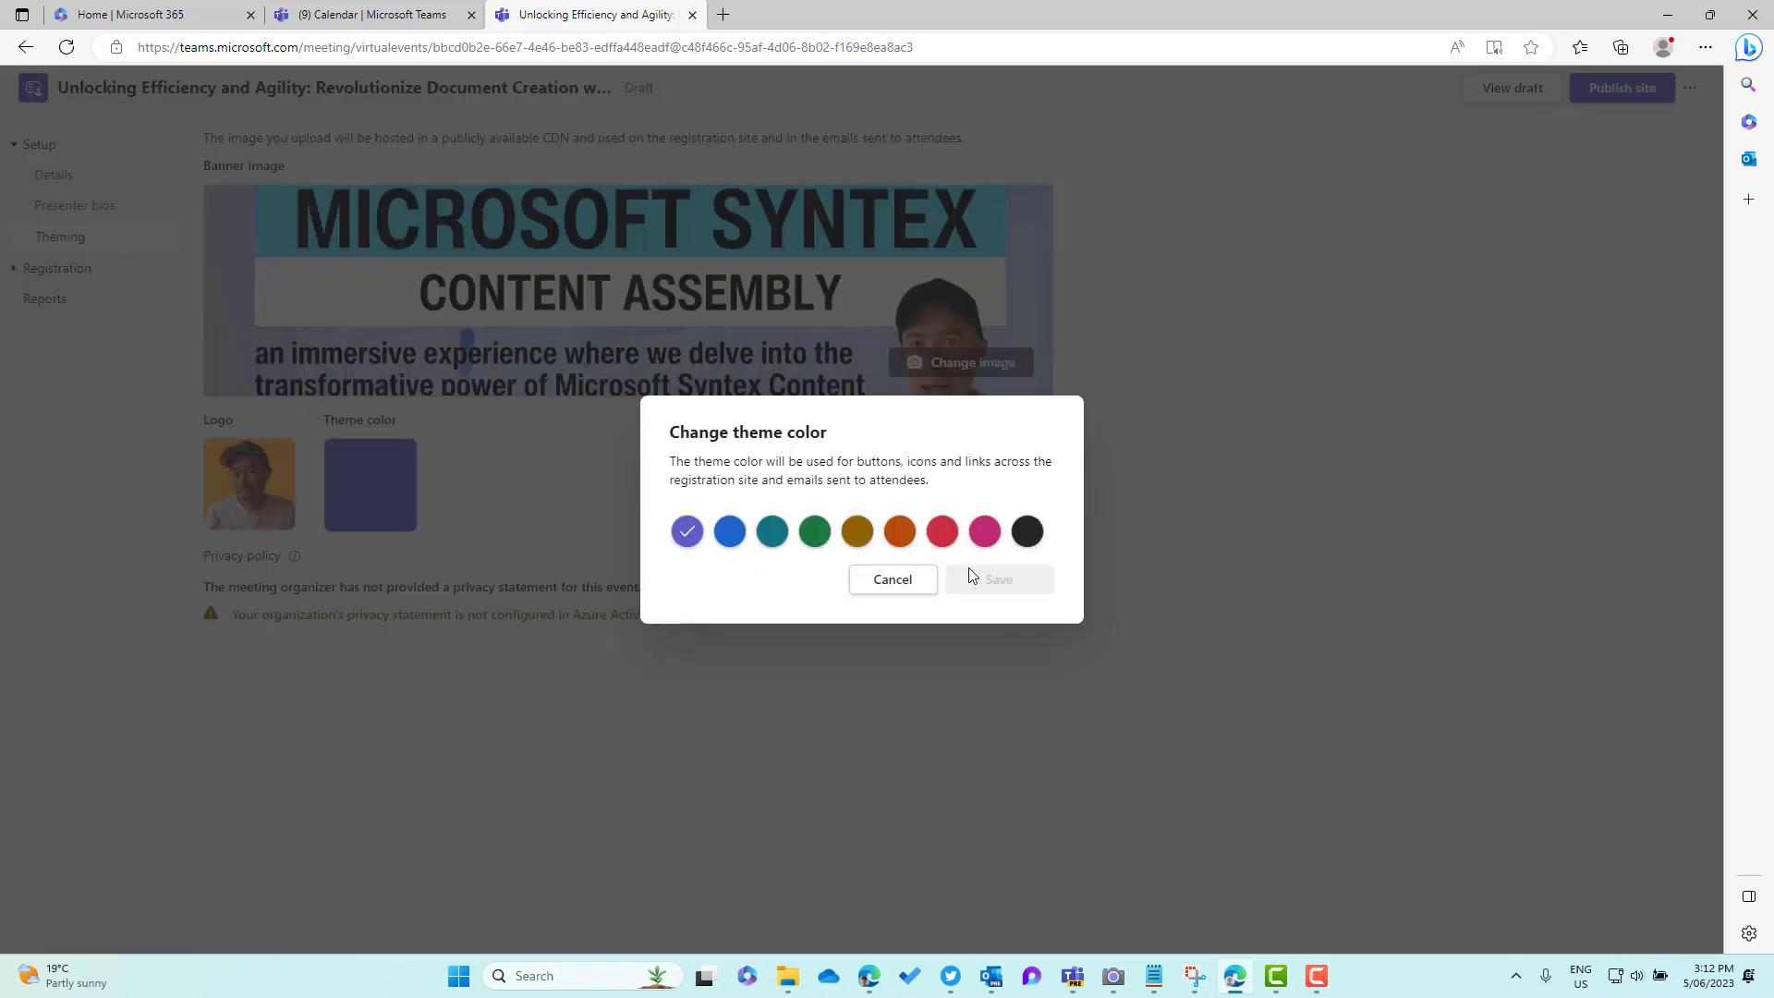
click(945, 536)
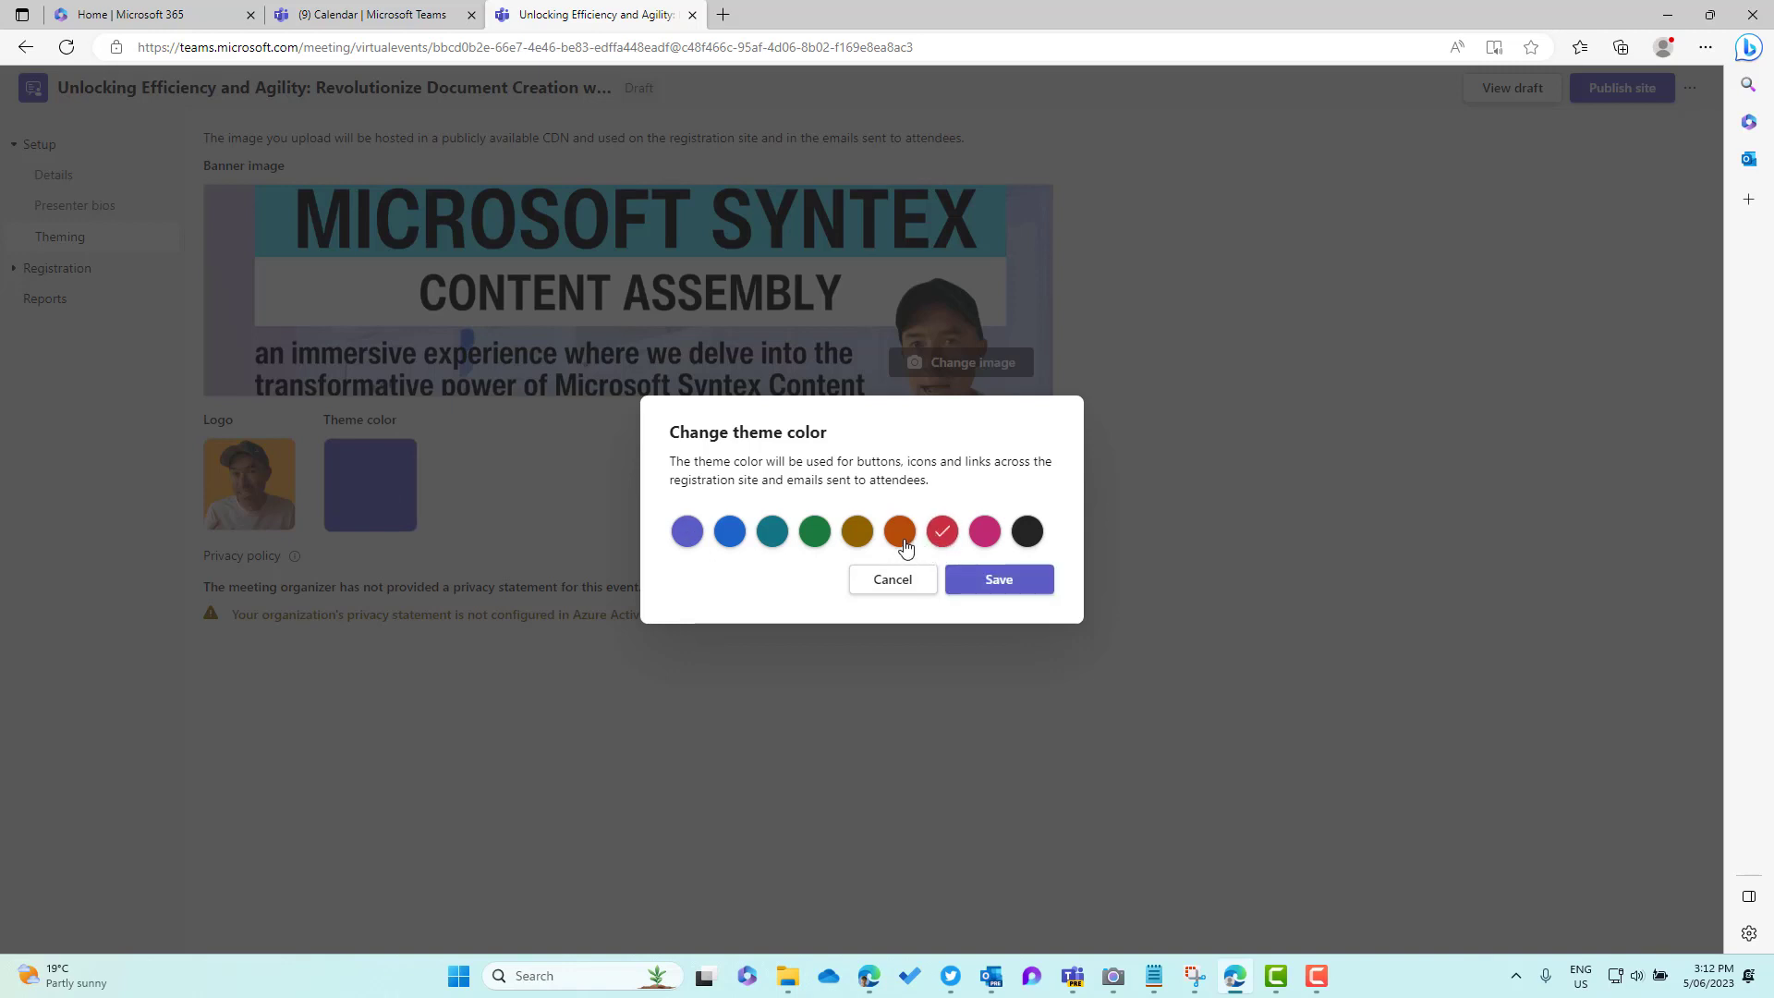
click(1000, 582)
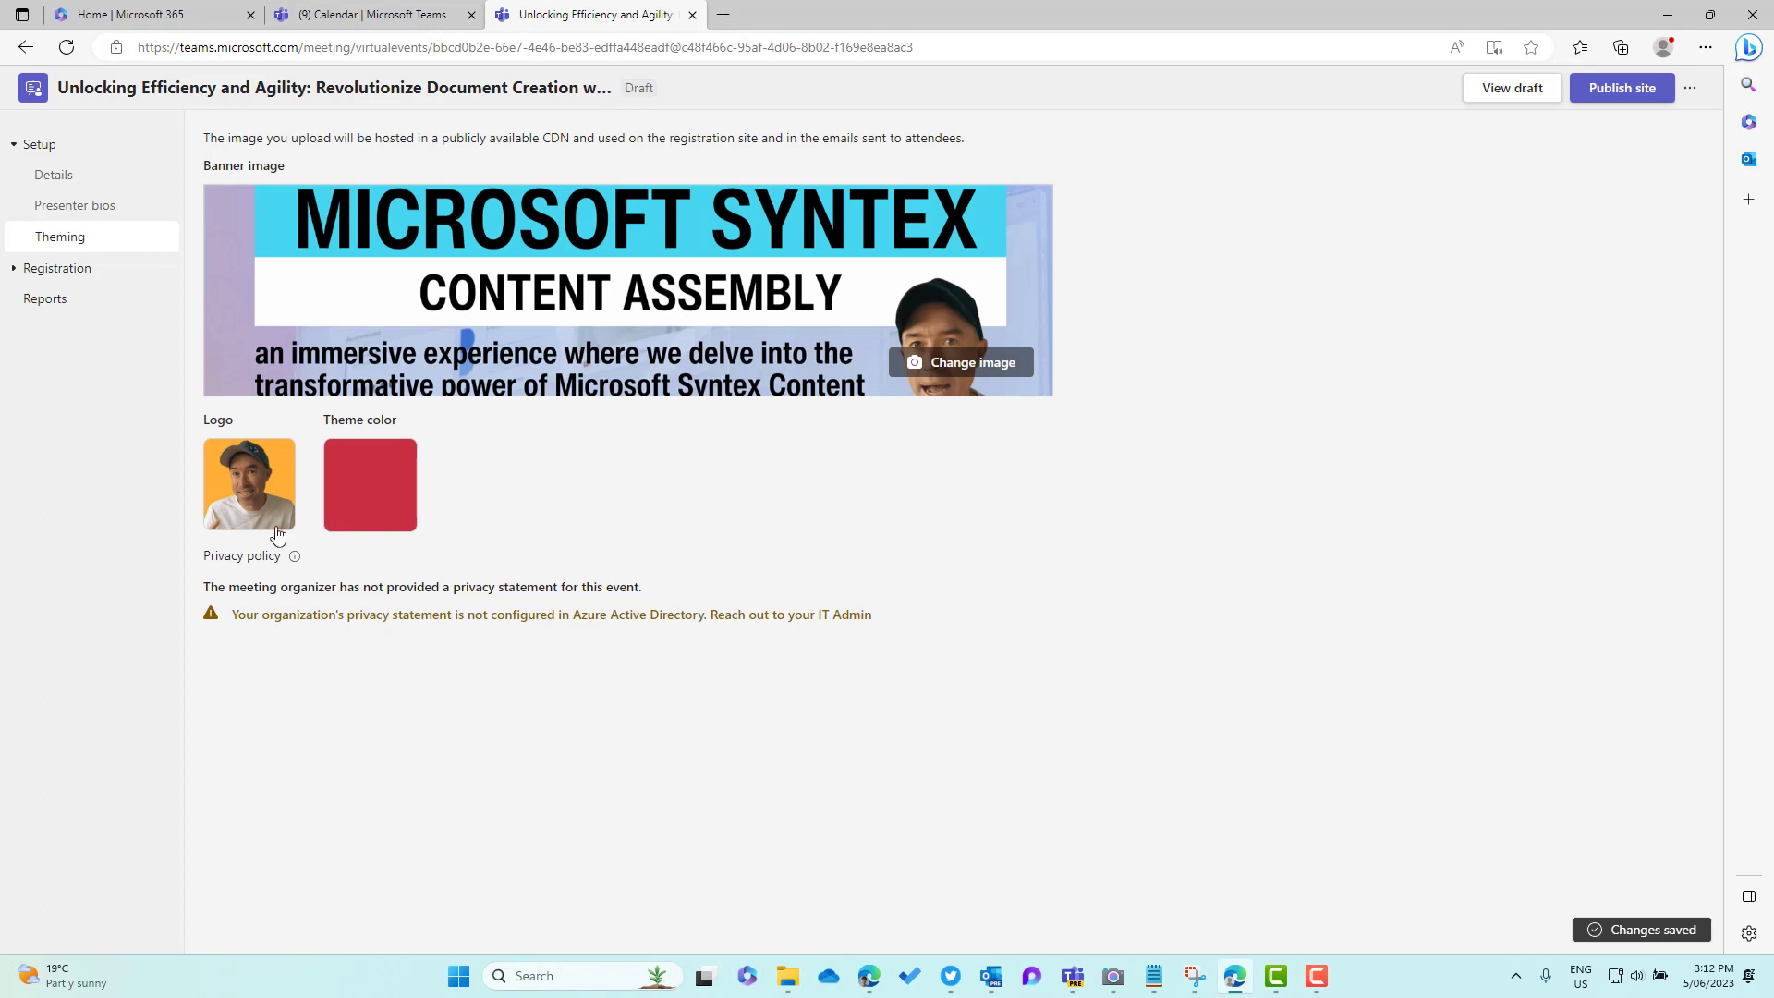
click(29, 274)
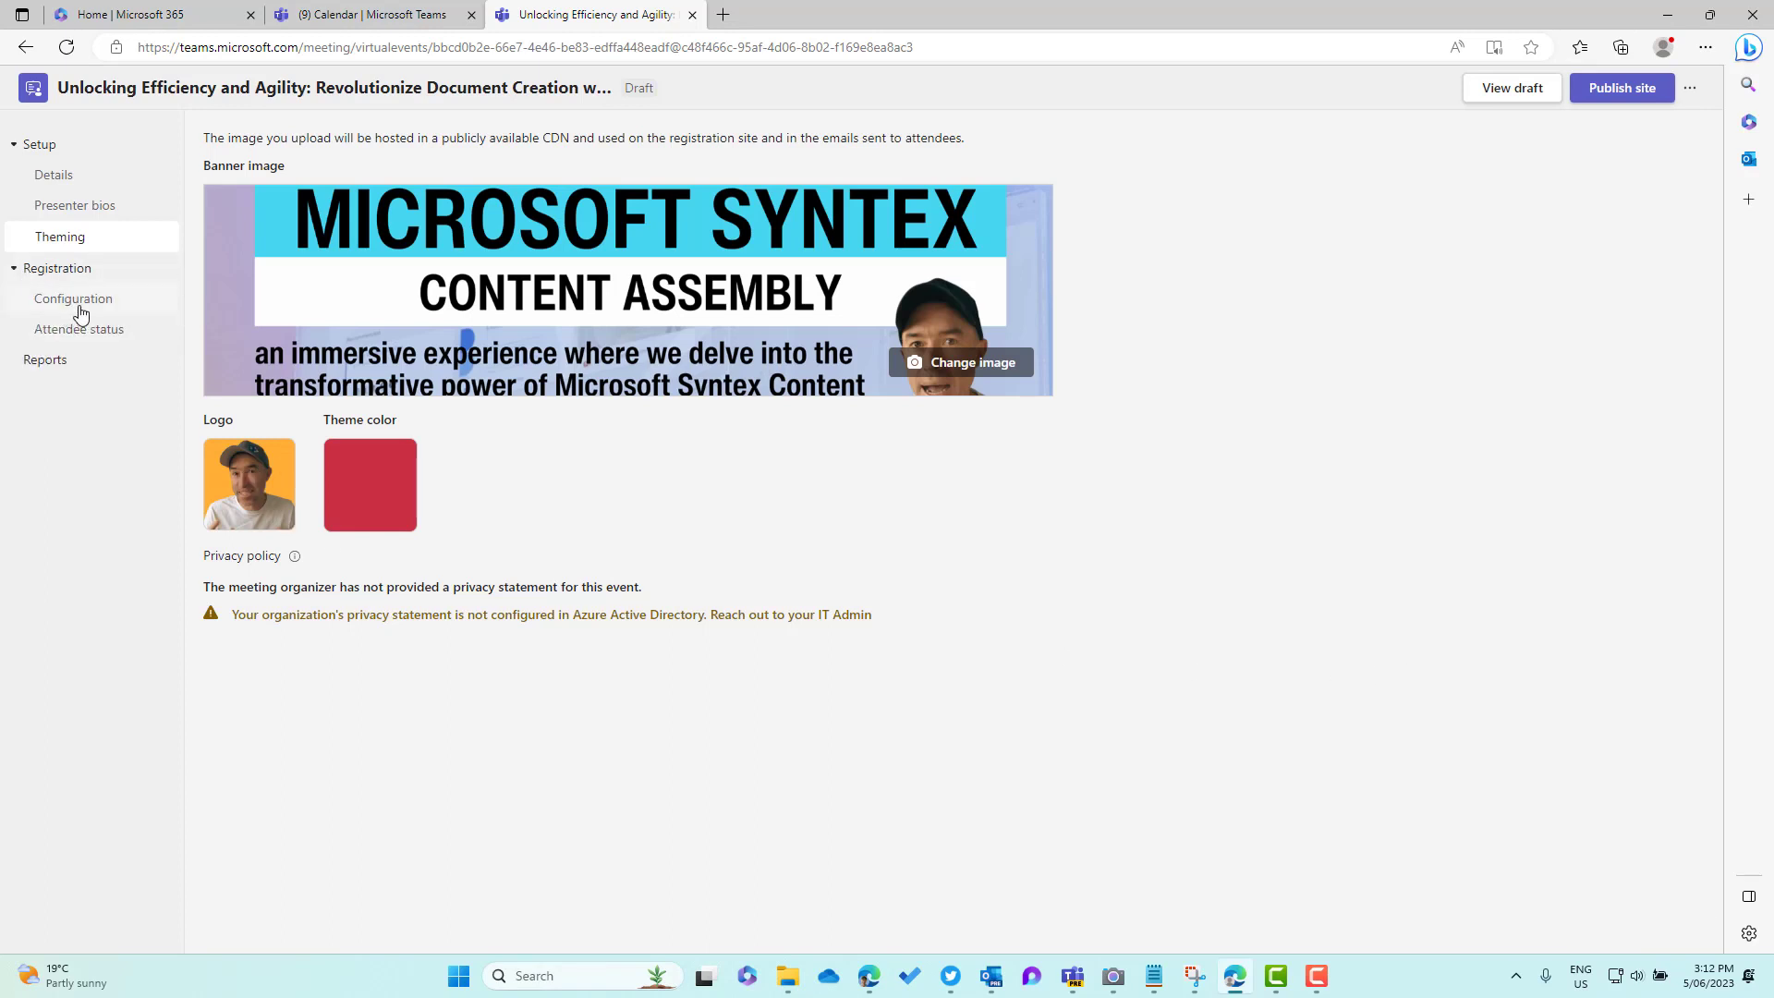
Lower the registration capacity from 1000 to 100
click(79, 312)
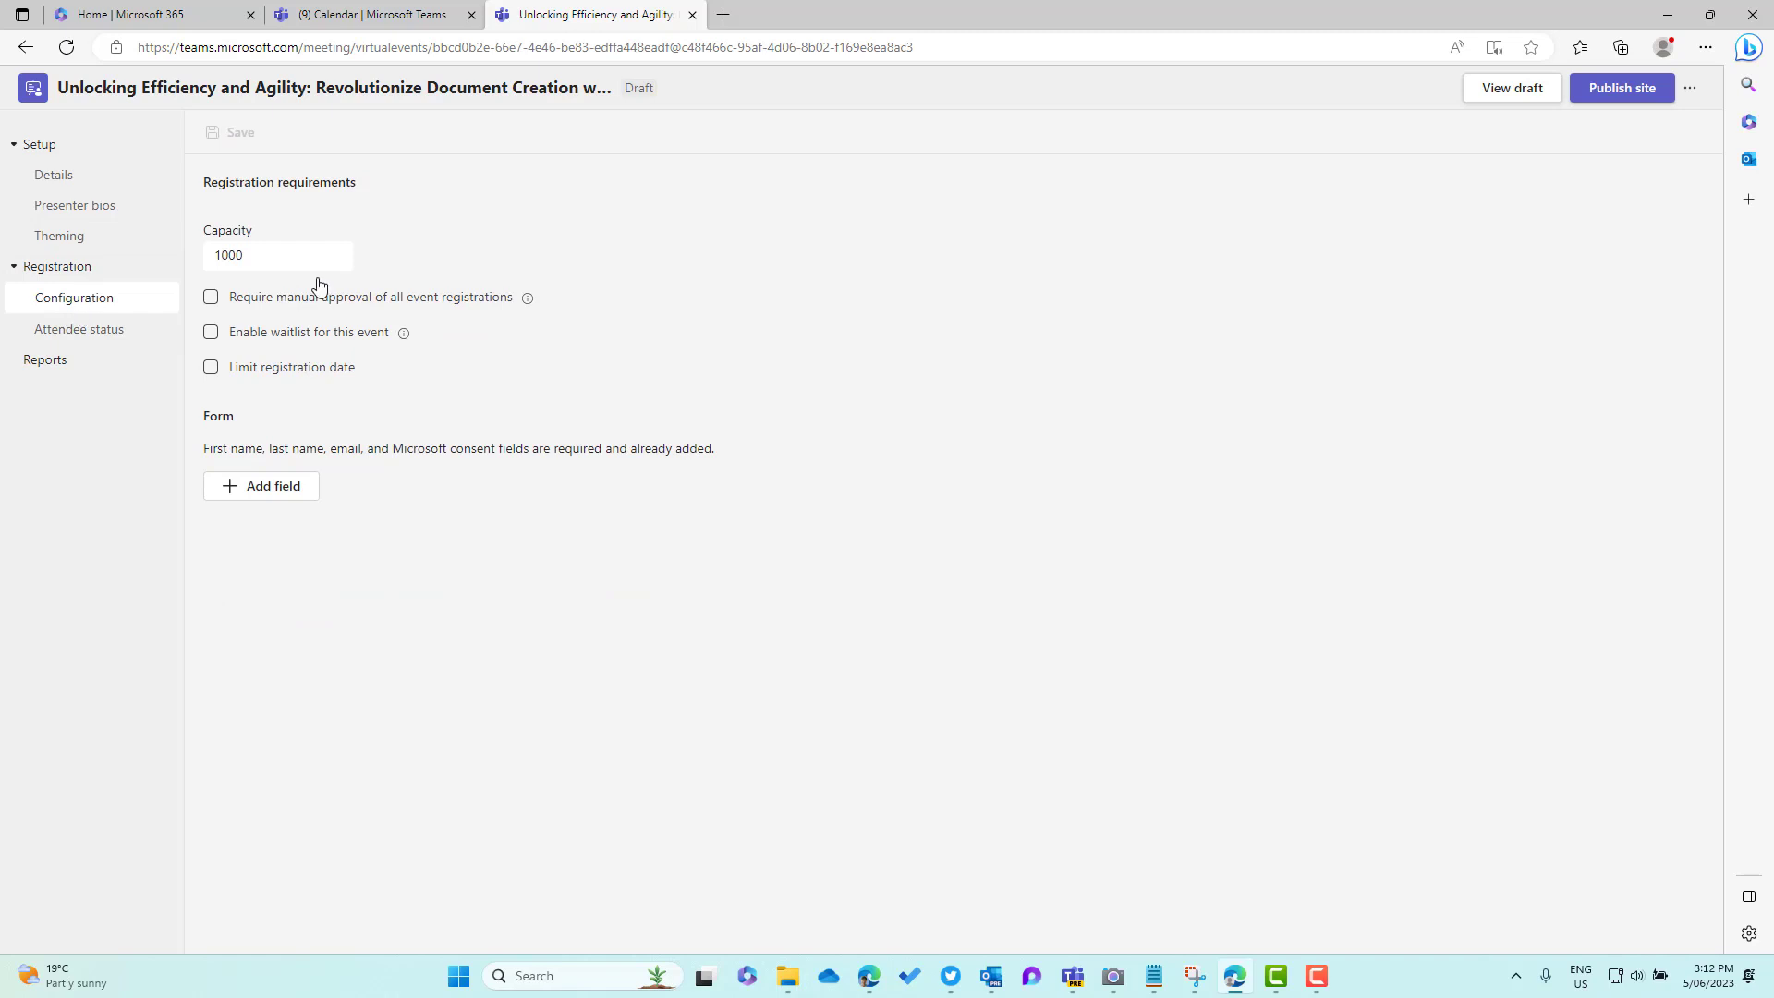
drag(268, 258, 201, 251)
text(100)
Try the manual approval and waitlist options, leaving both turned off
click(216, 300)
click(211, 299)
click(292, 334)
mouse_move(412, 342)
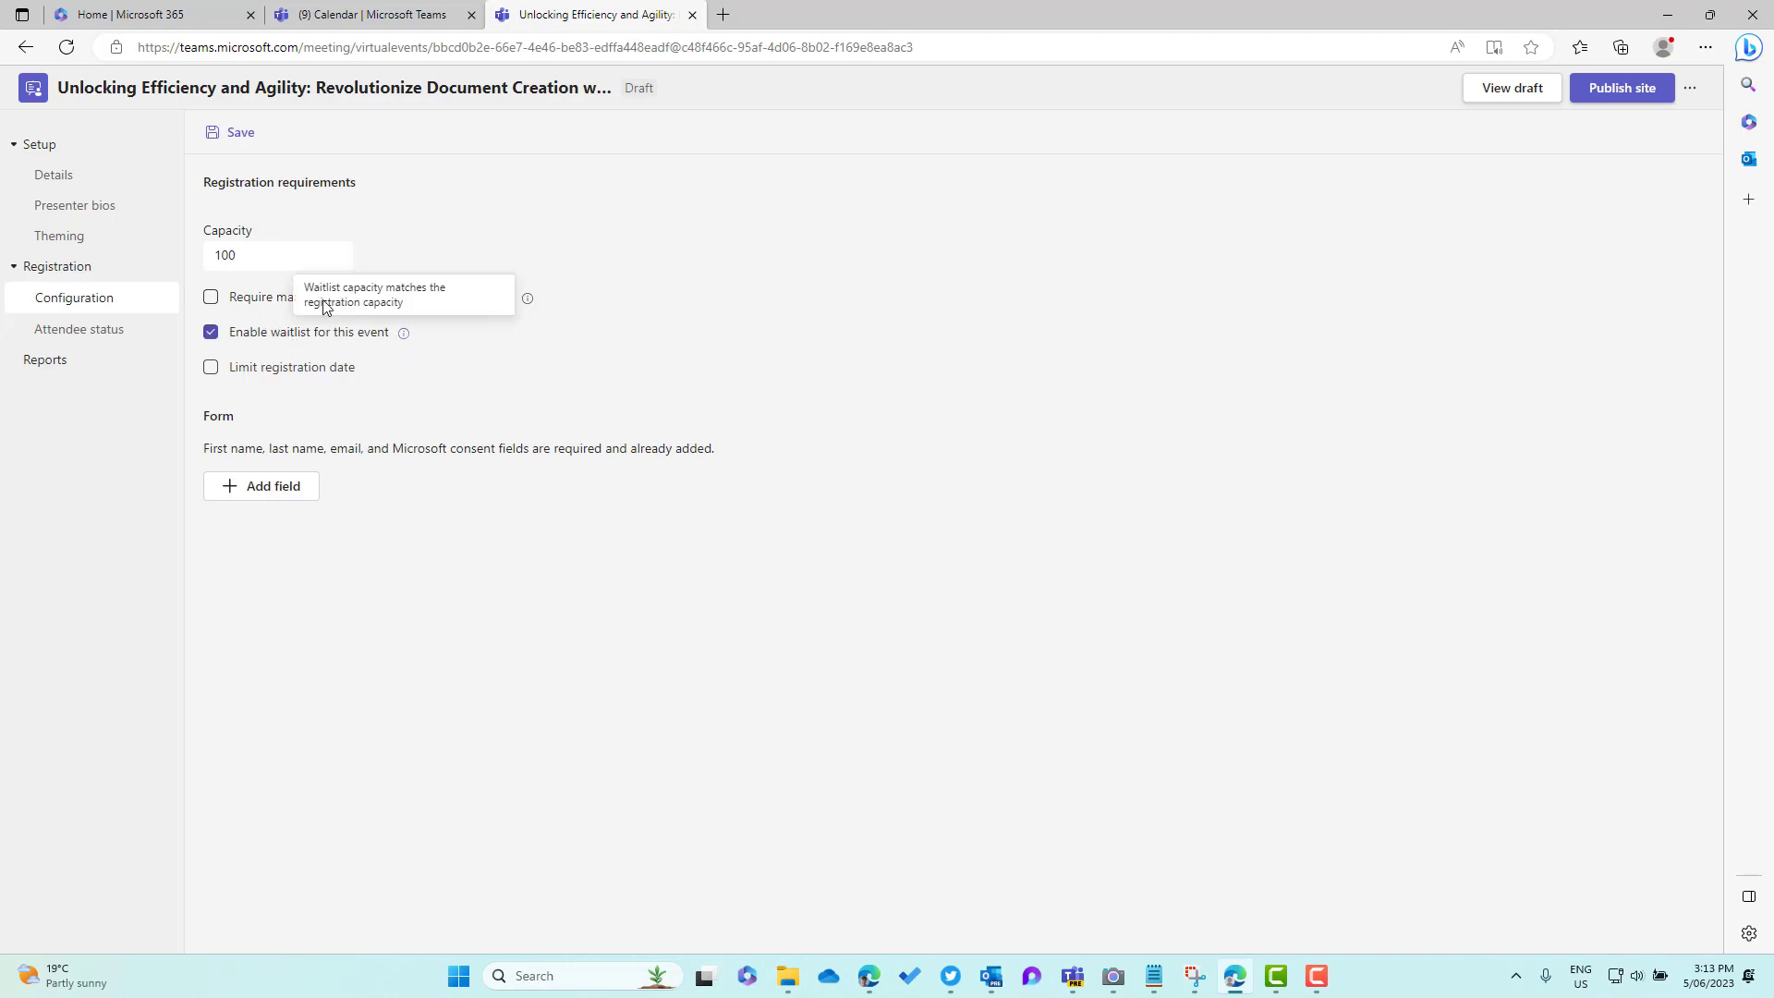
double_click(262, 256)
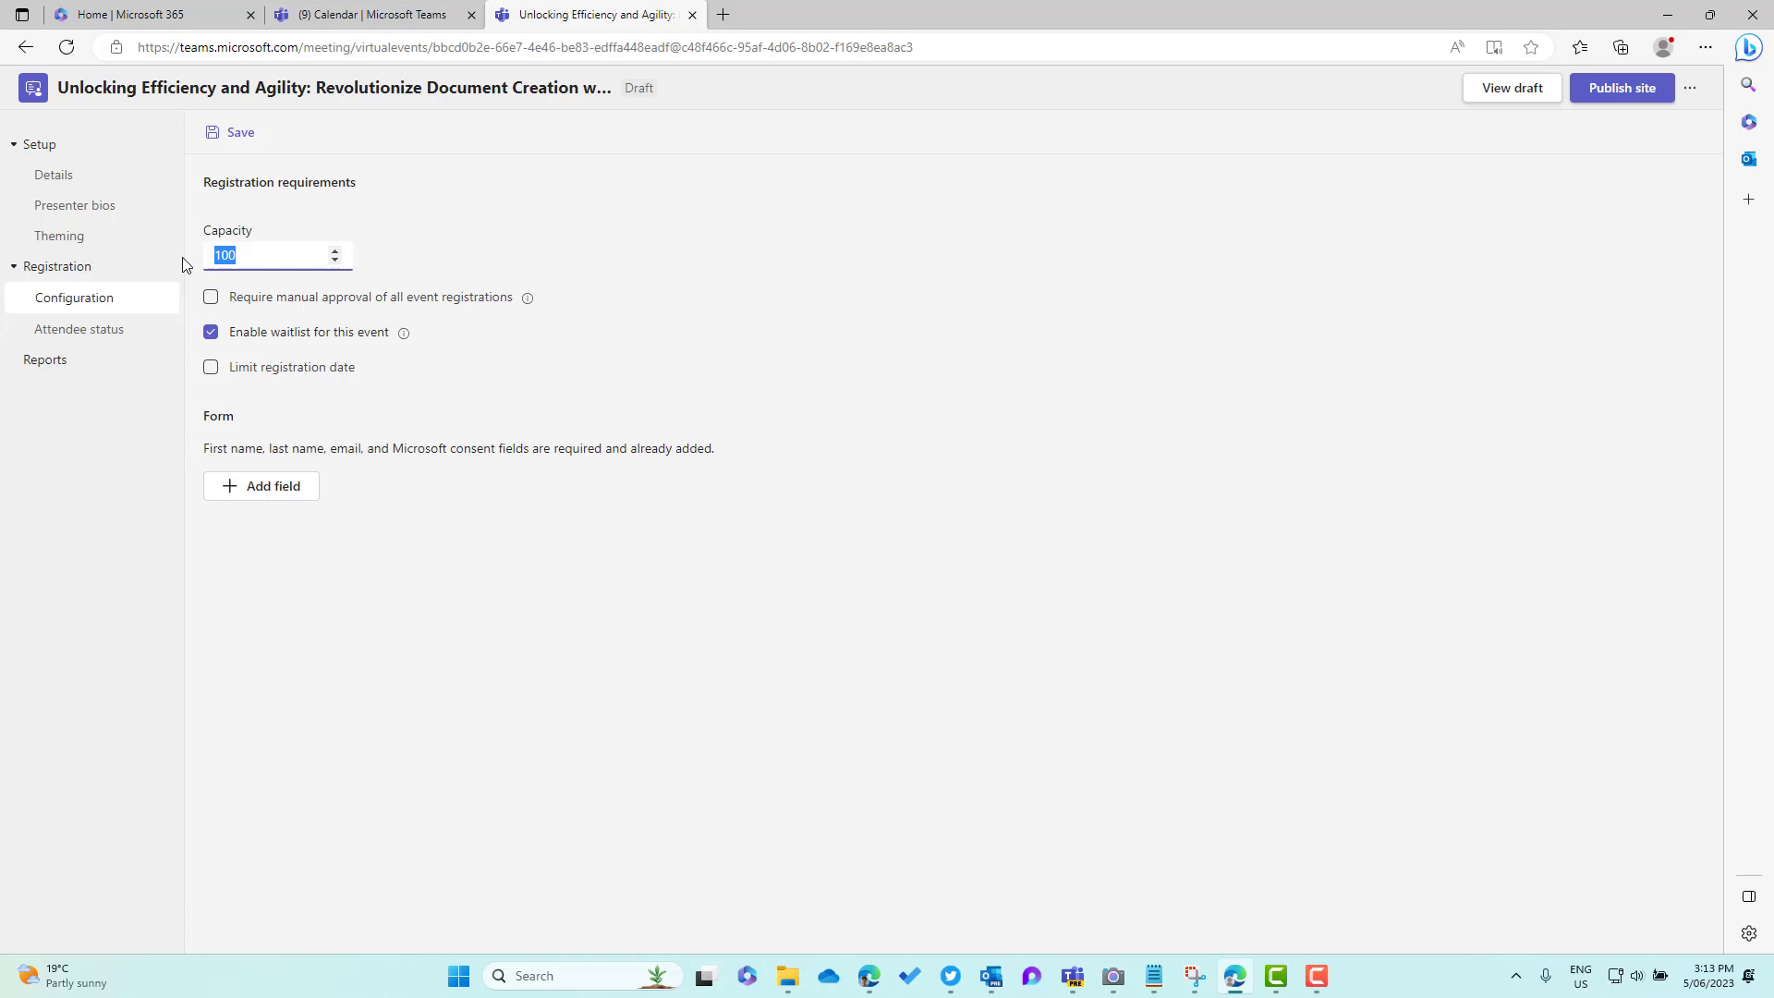
click(211, 333)
Limit registration dates to 6/5/2023 through 6/12/2023
click(277, 370)
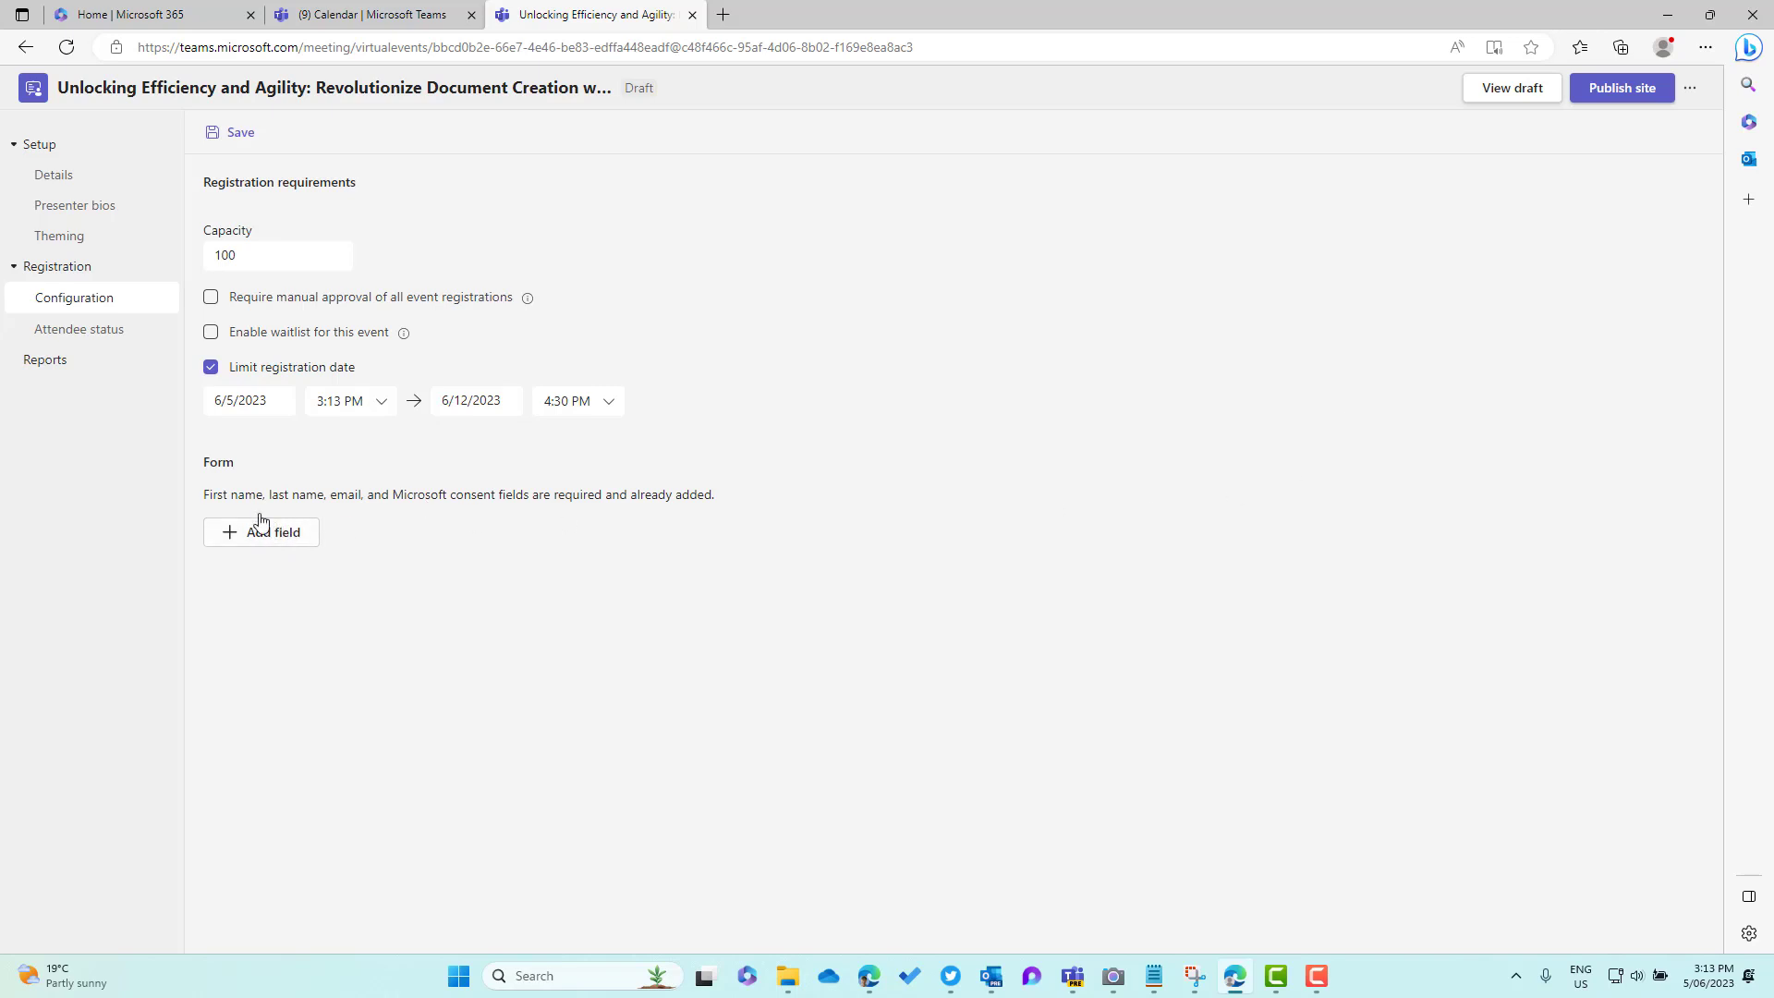
double_click(214, 497)
click(309, 495)
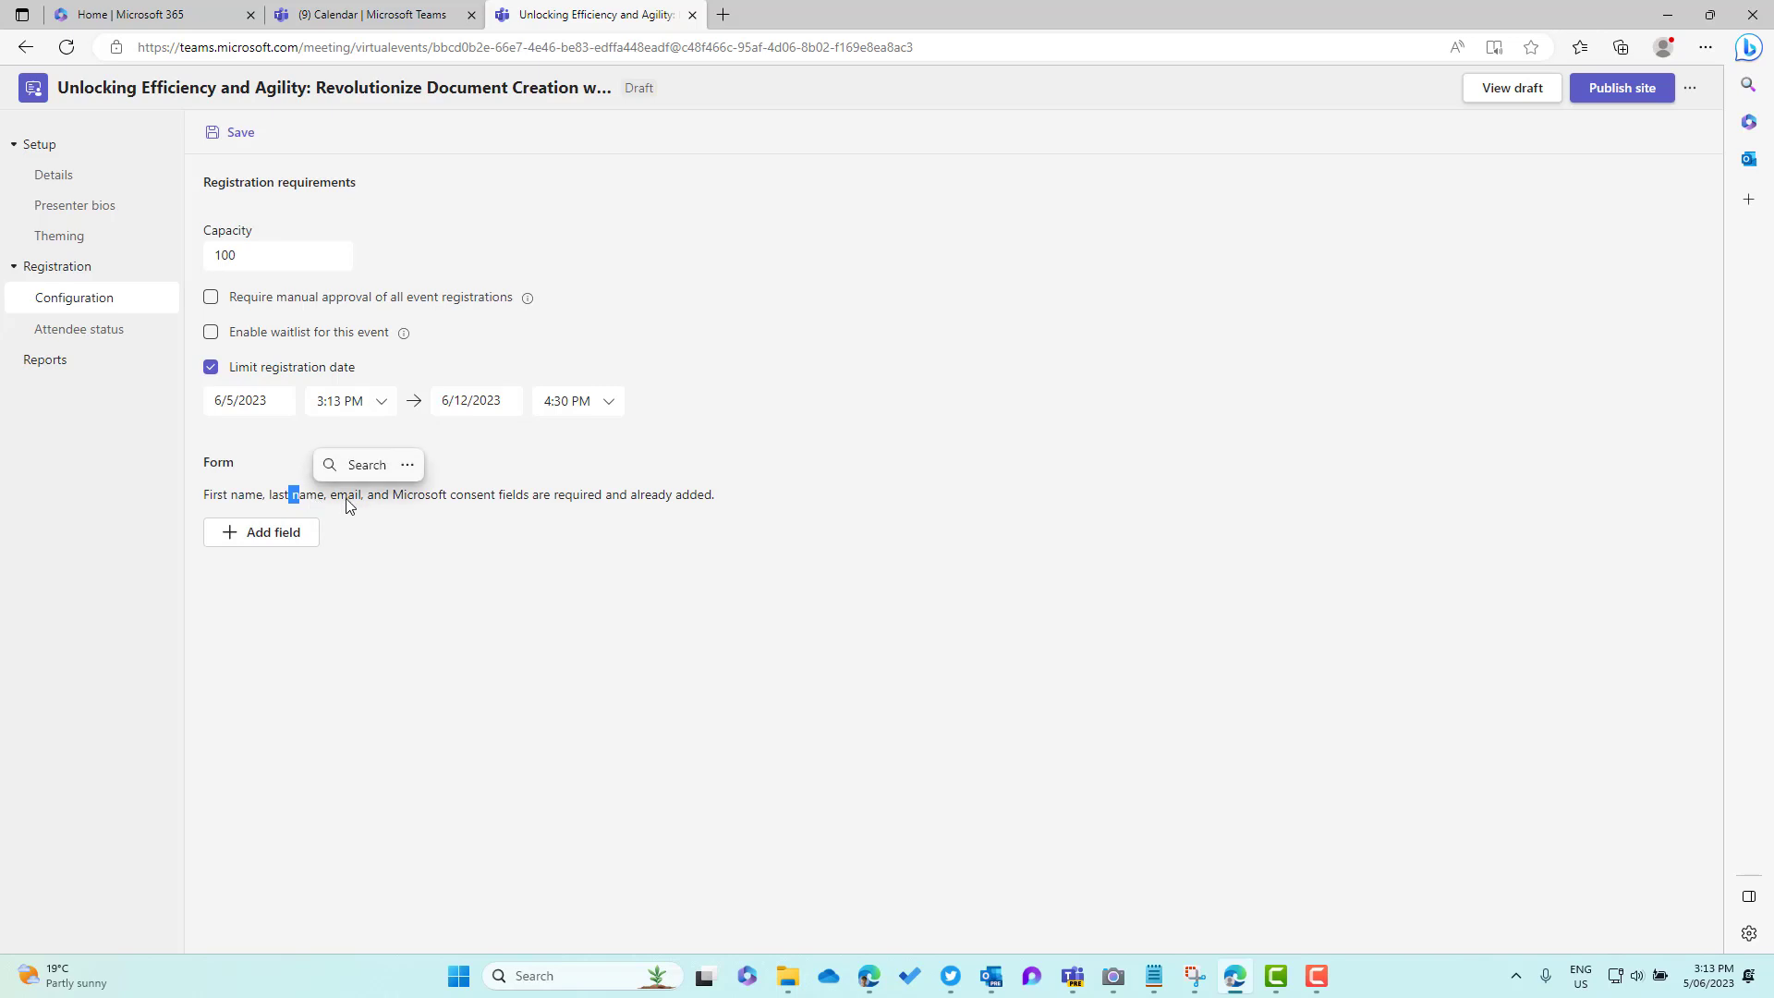
drag(402, 496, 434, 495)
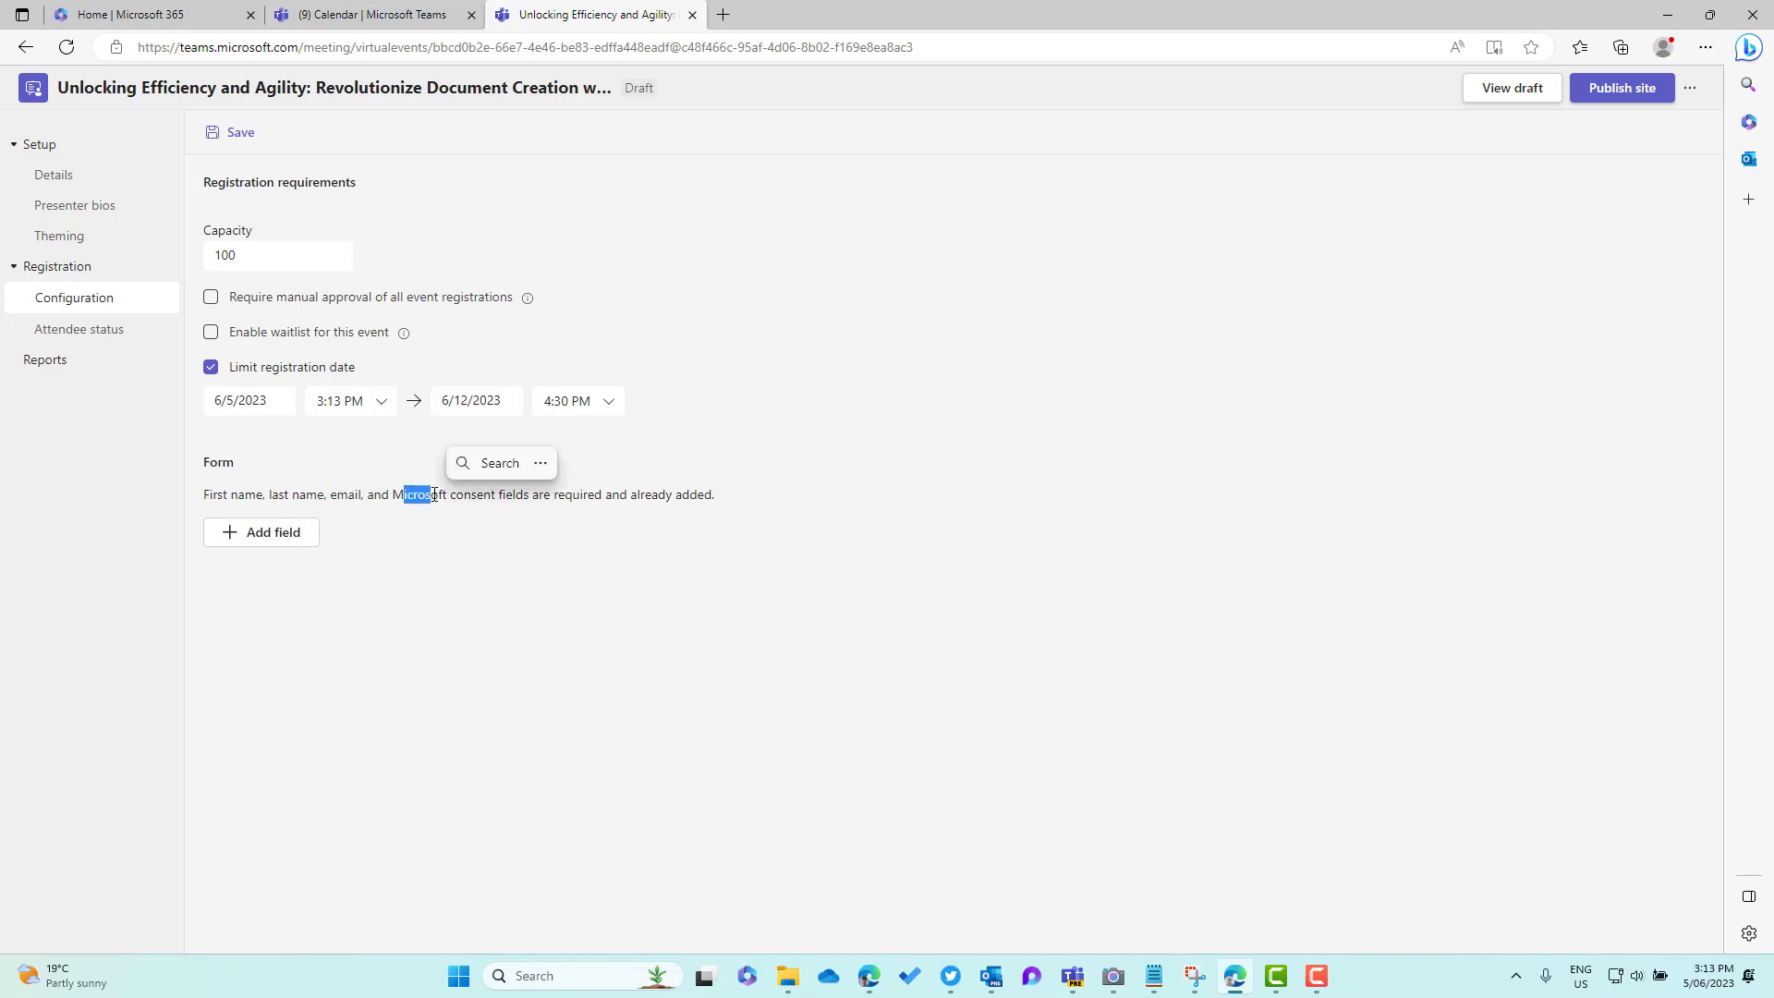
Add Job title, Organization and Industry fields to the registration form
click(254, 534)
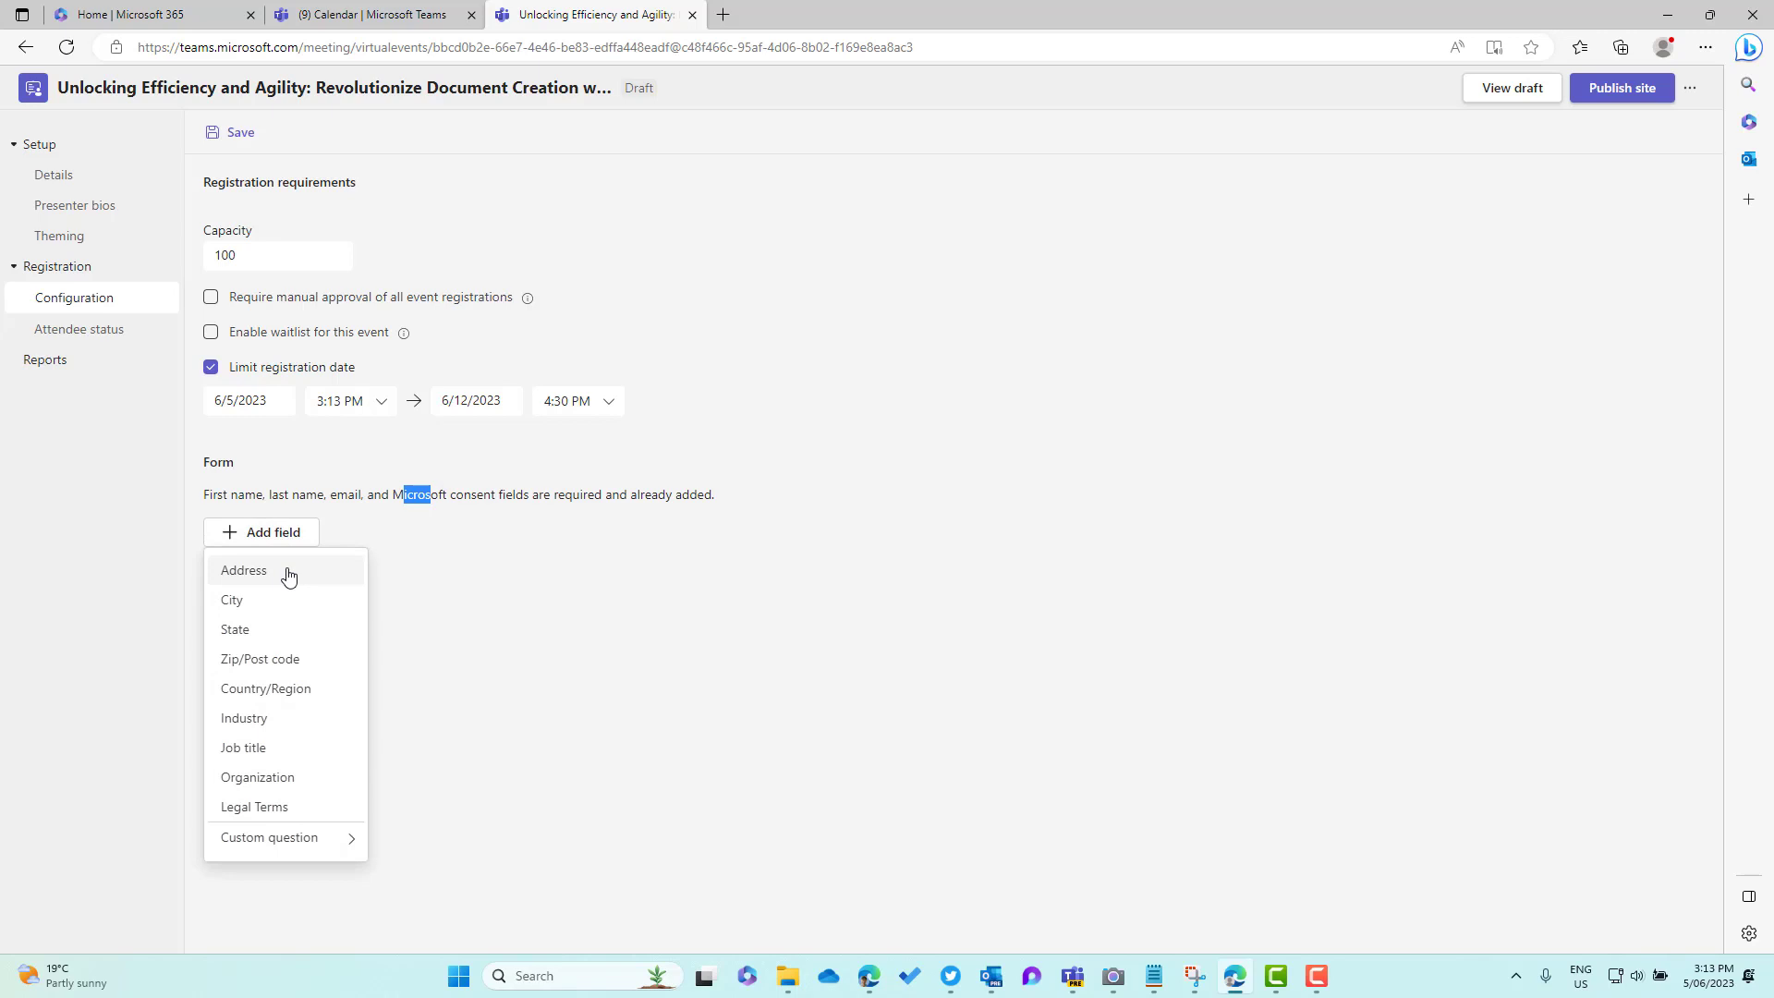
click(261, 753)
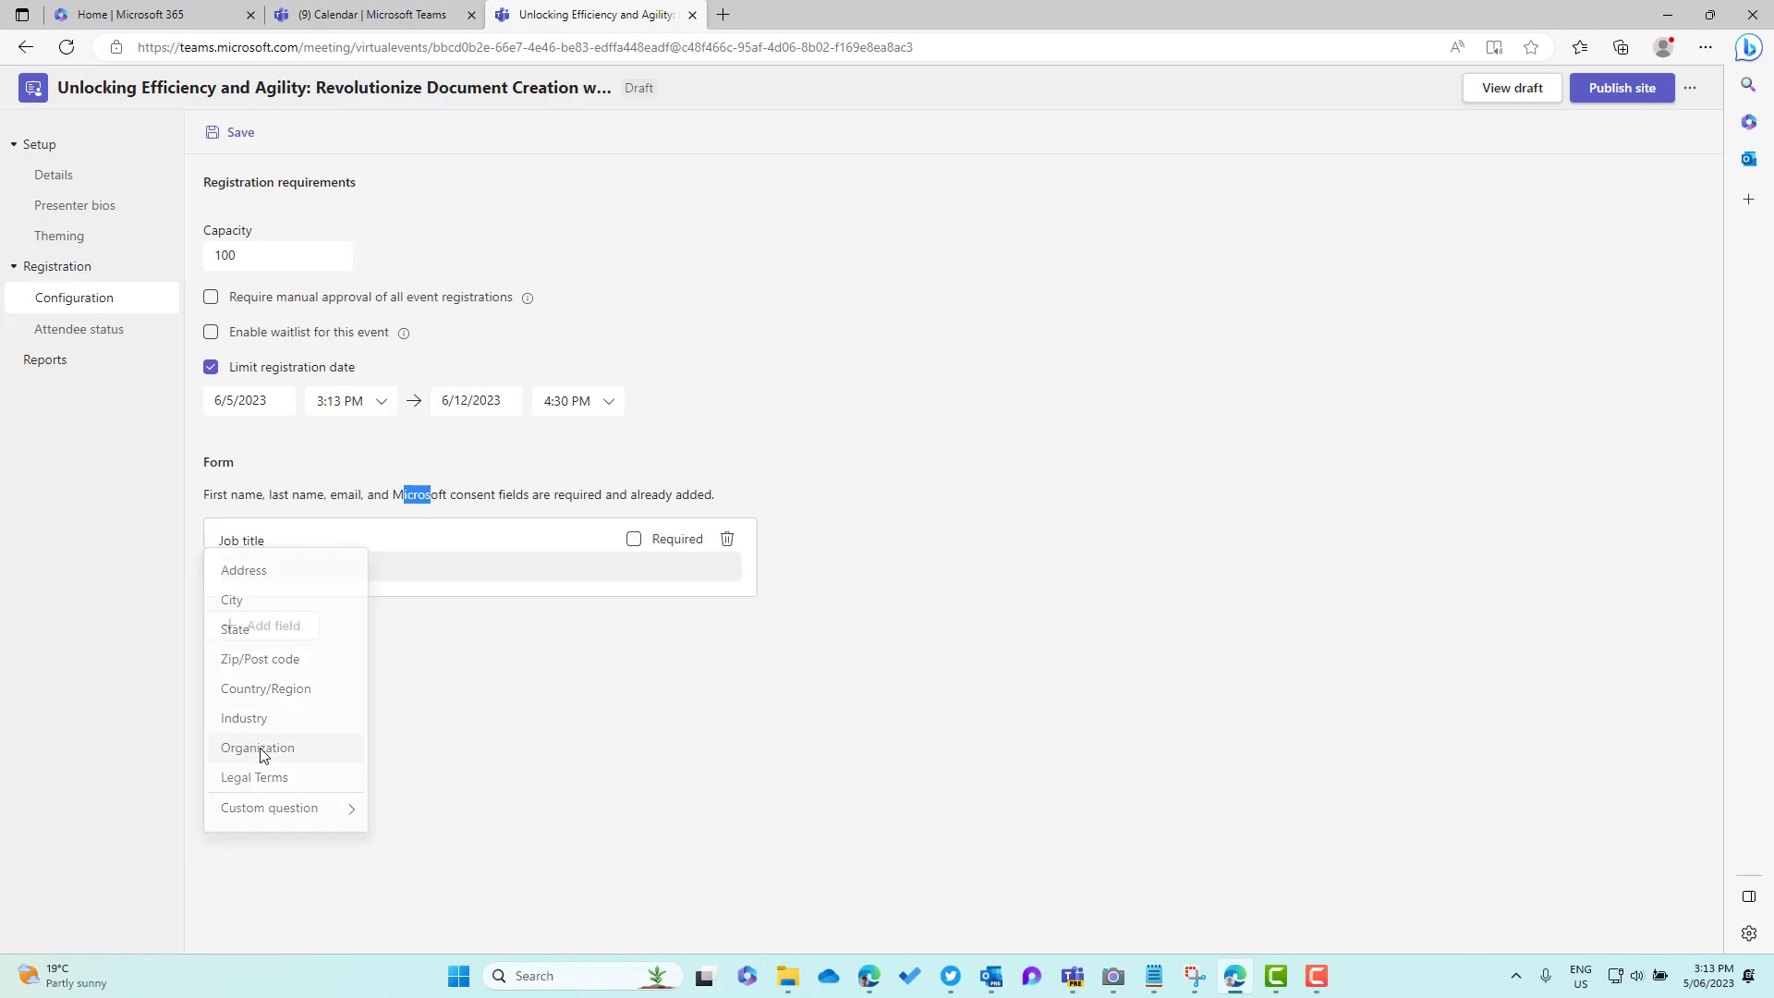
click(249, 629)
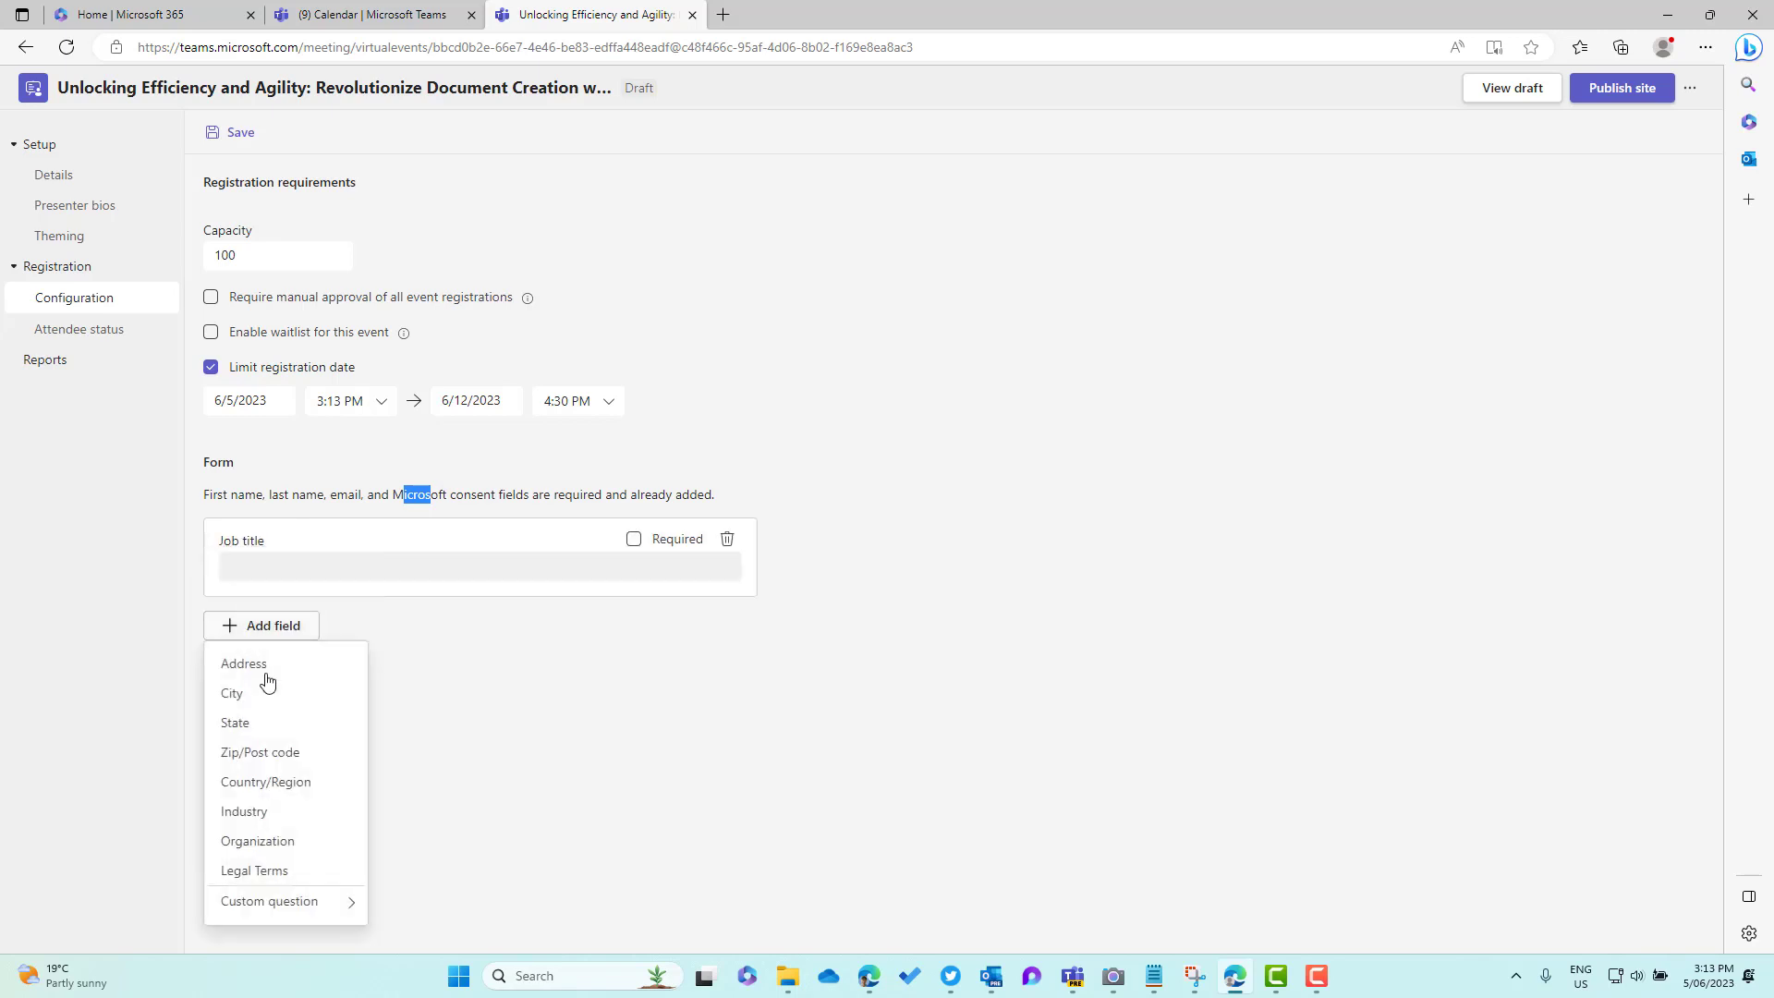
click(294, 852)
click(266, 718)
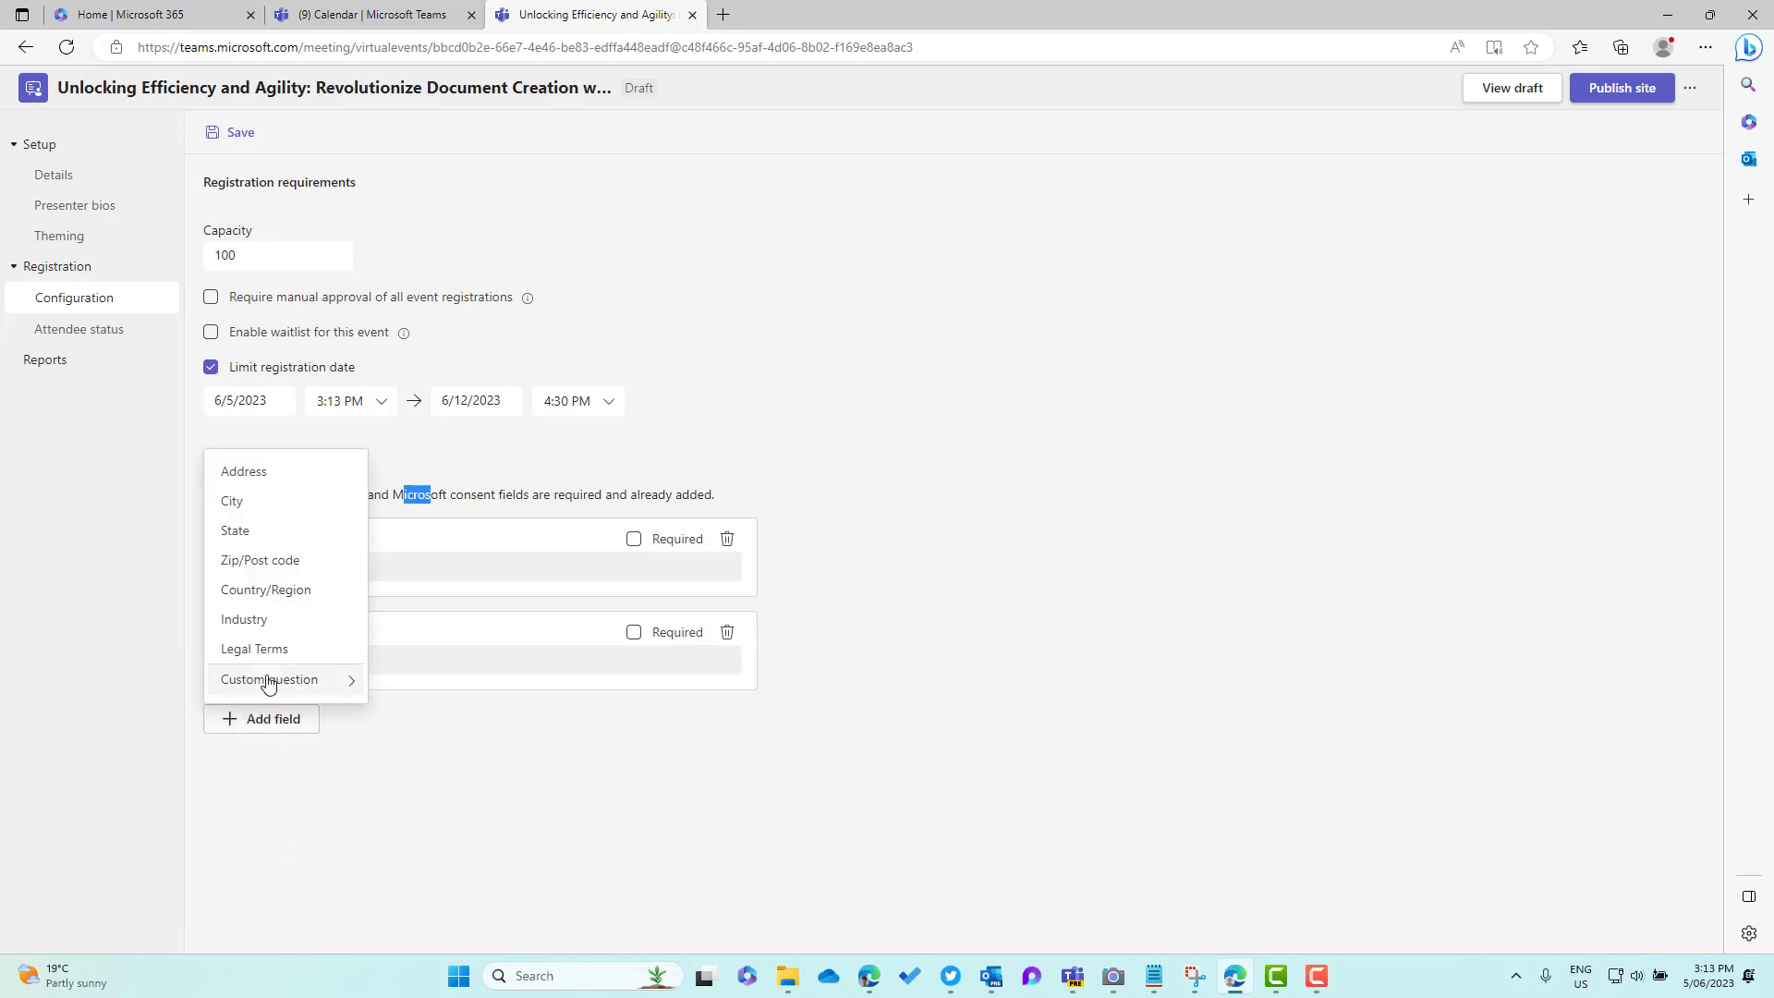
click(257, 618)
click(842, 647)
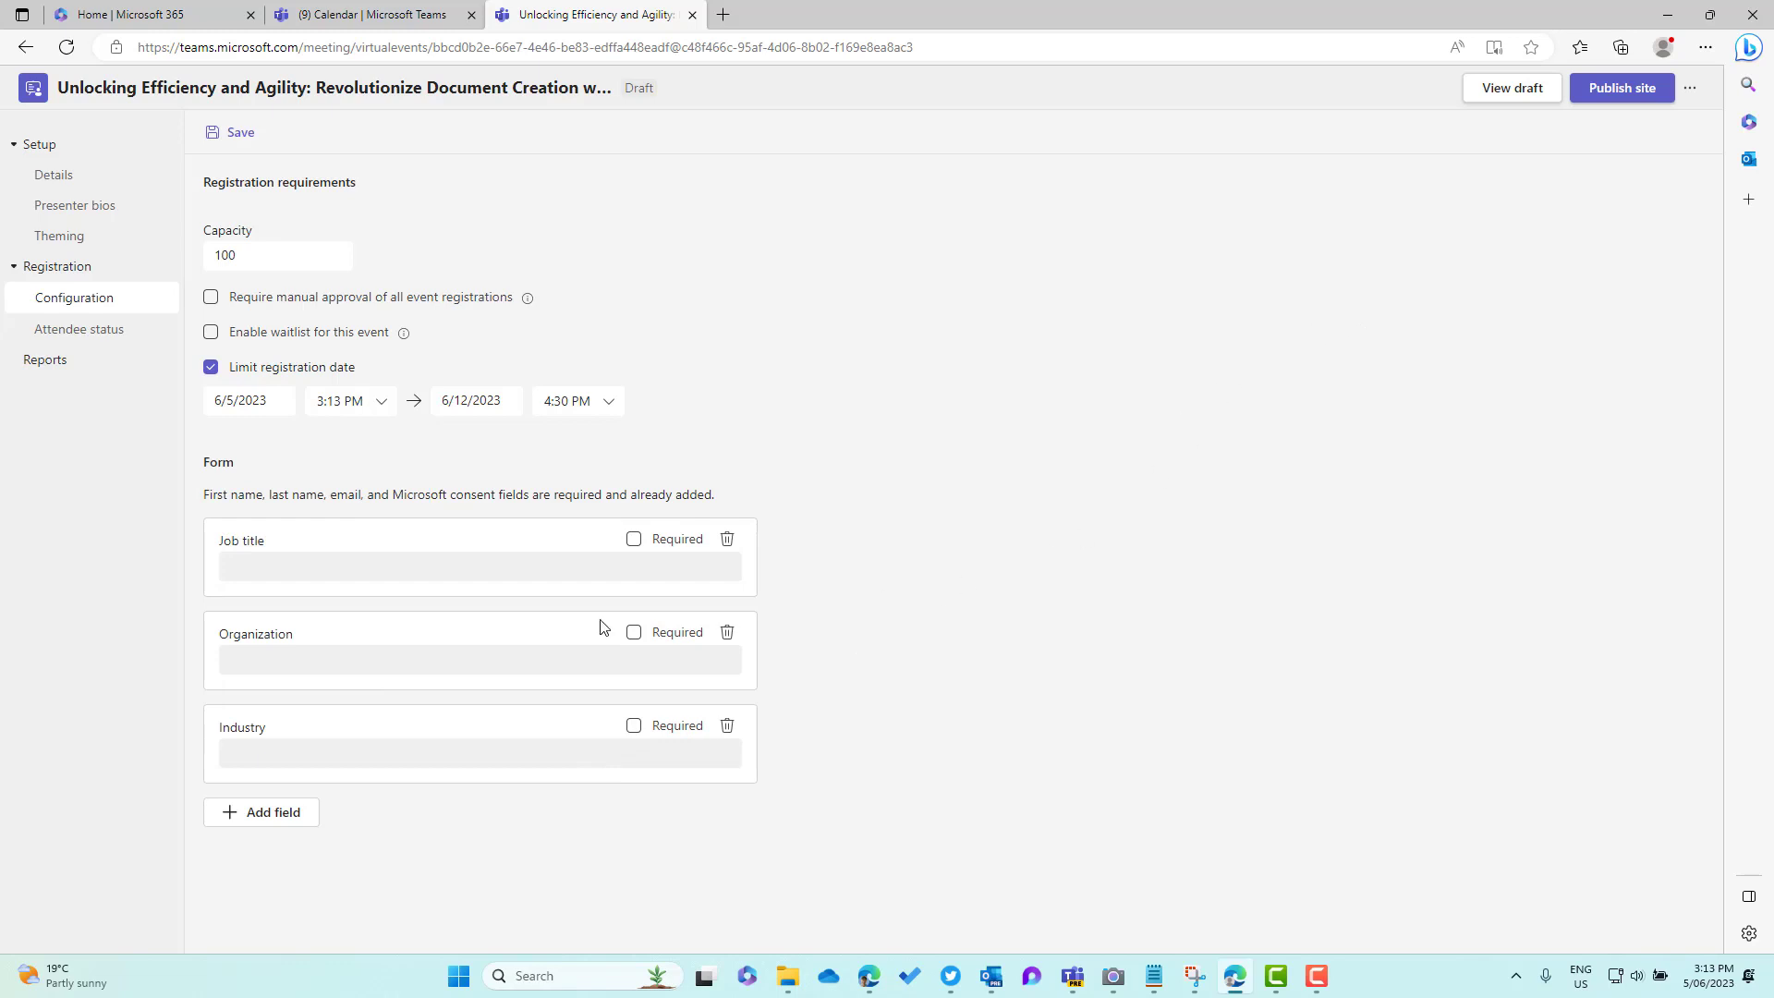
Save the registration configuration changes
click(100, 337)
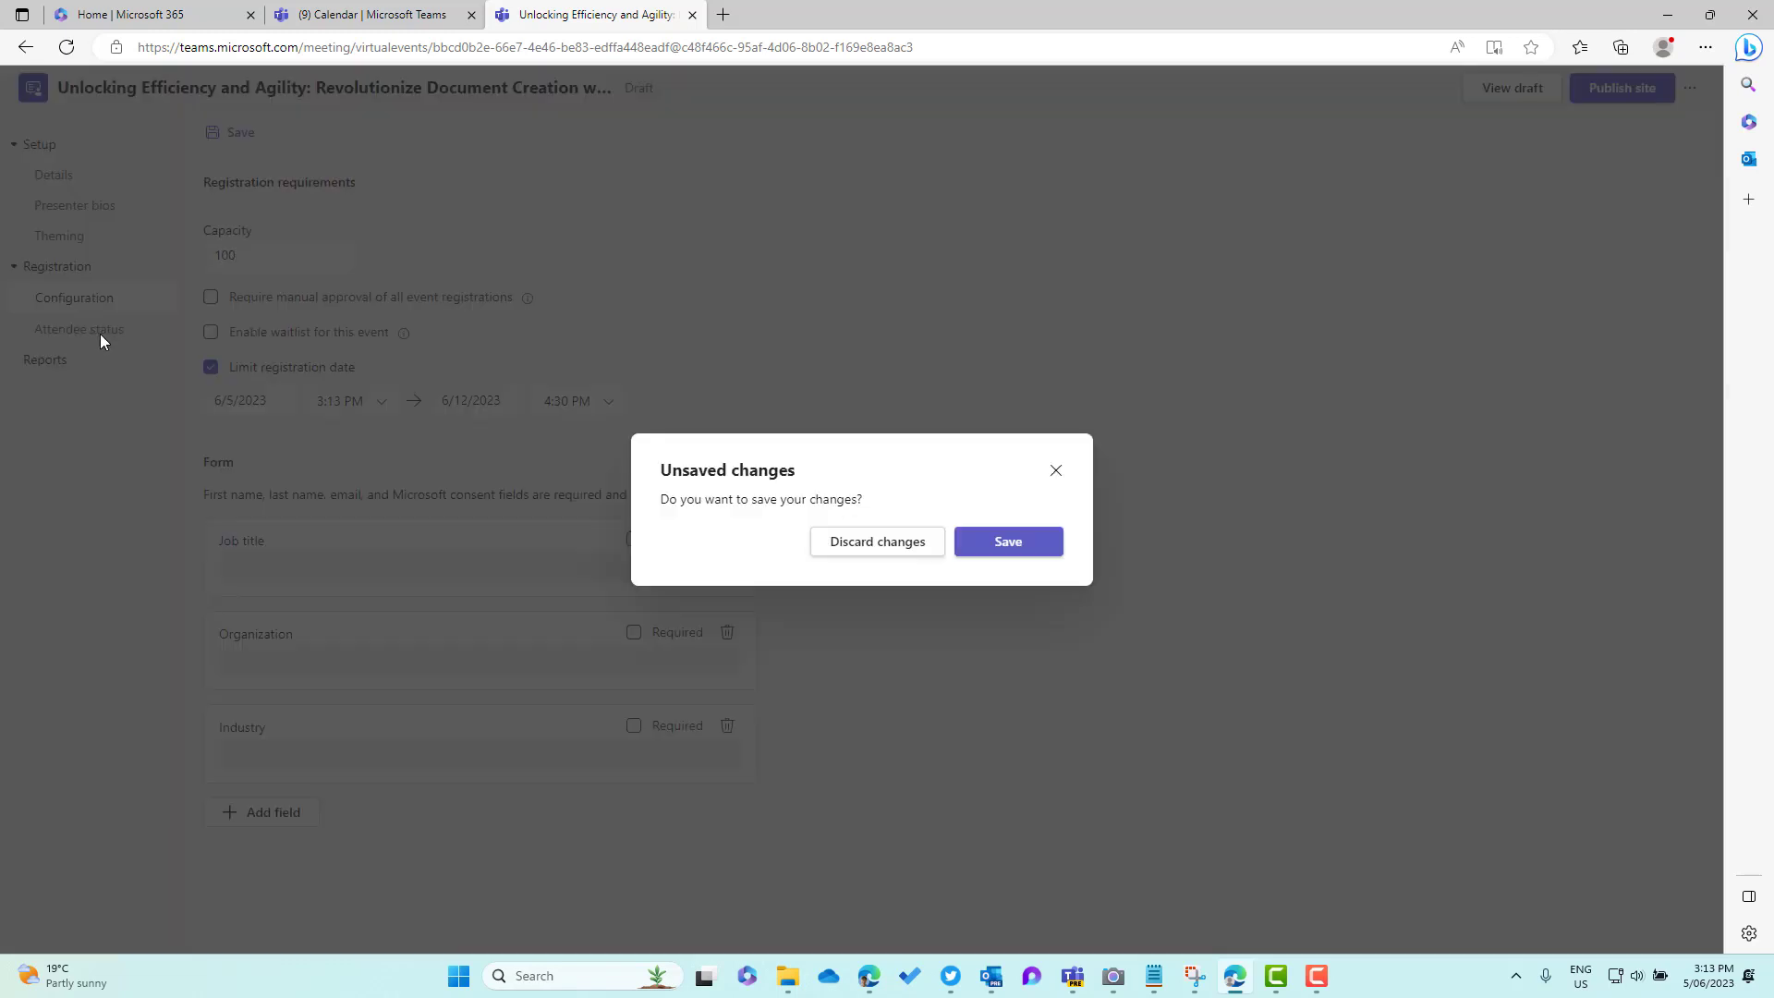
click(1055, 471)
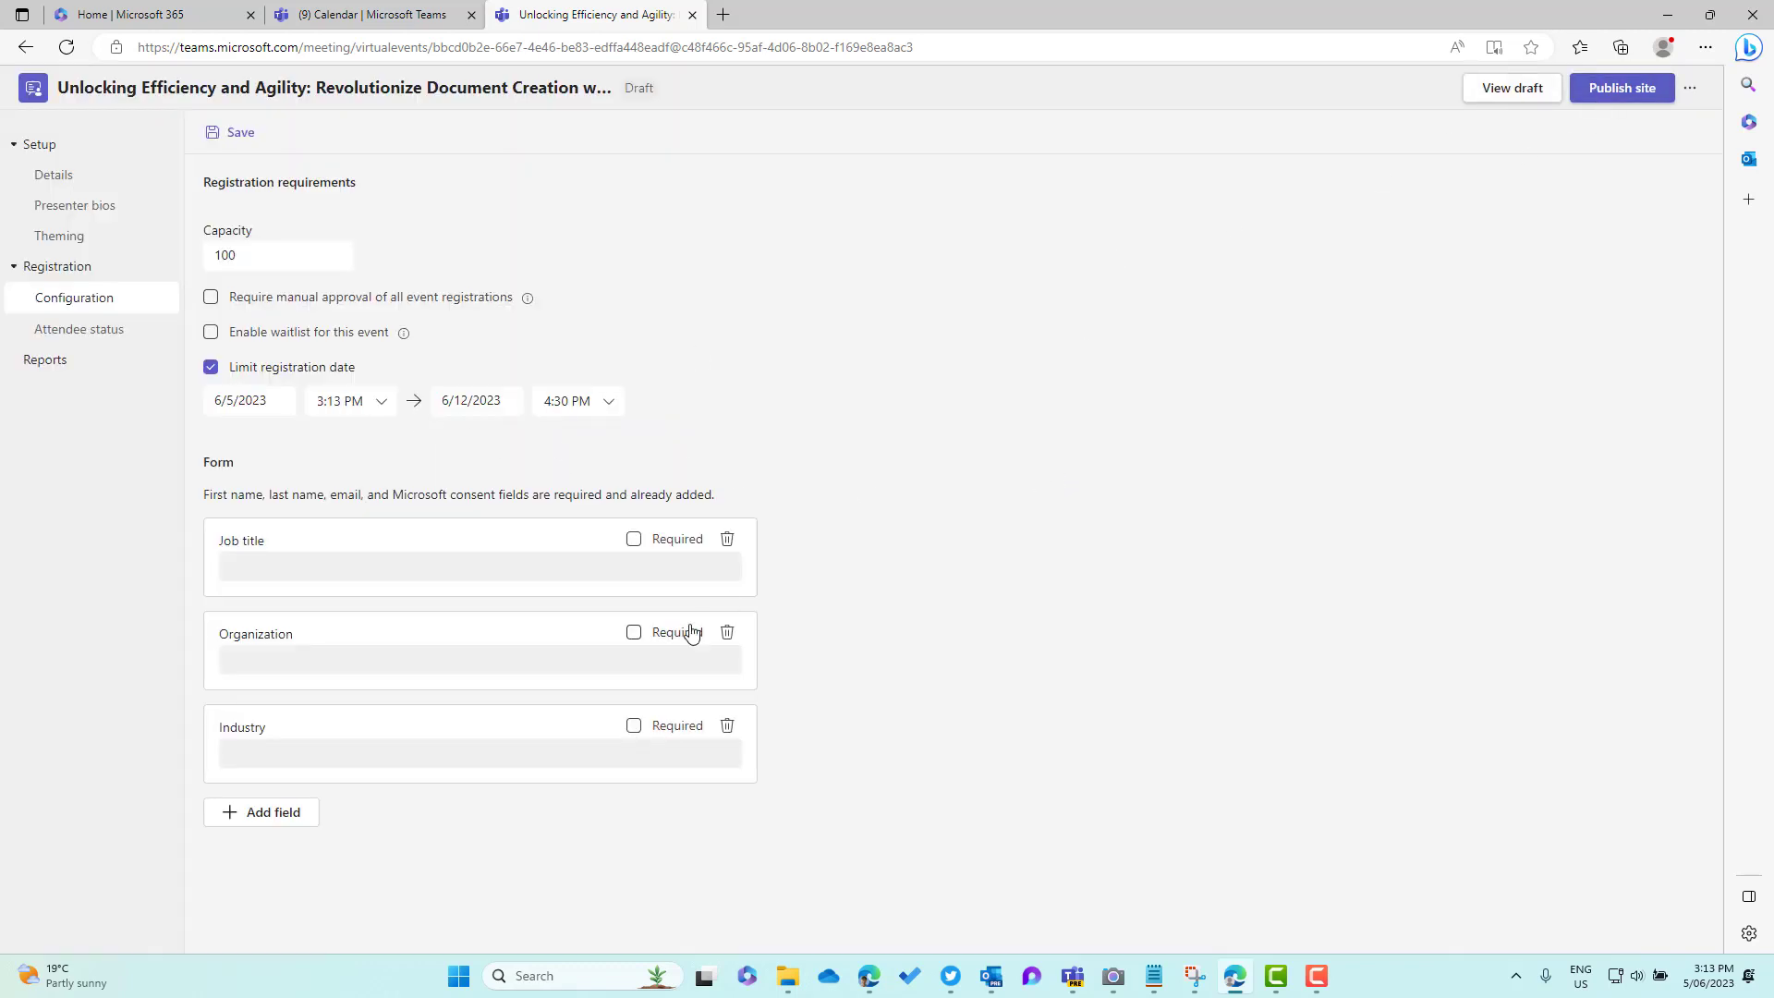
click(227, 132)
Check the empty Attendee status and Reports pages, then preview the draft site
click(96, 333)
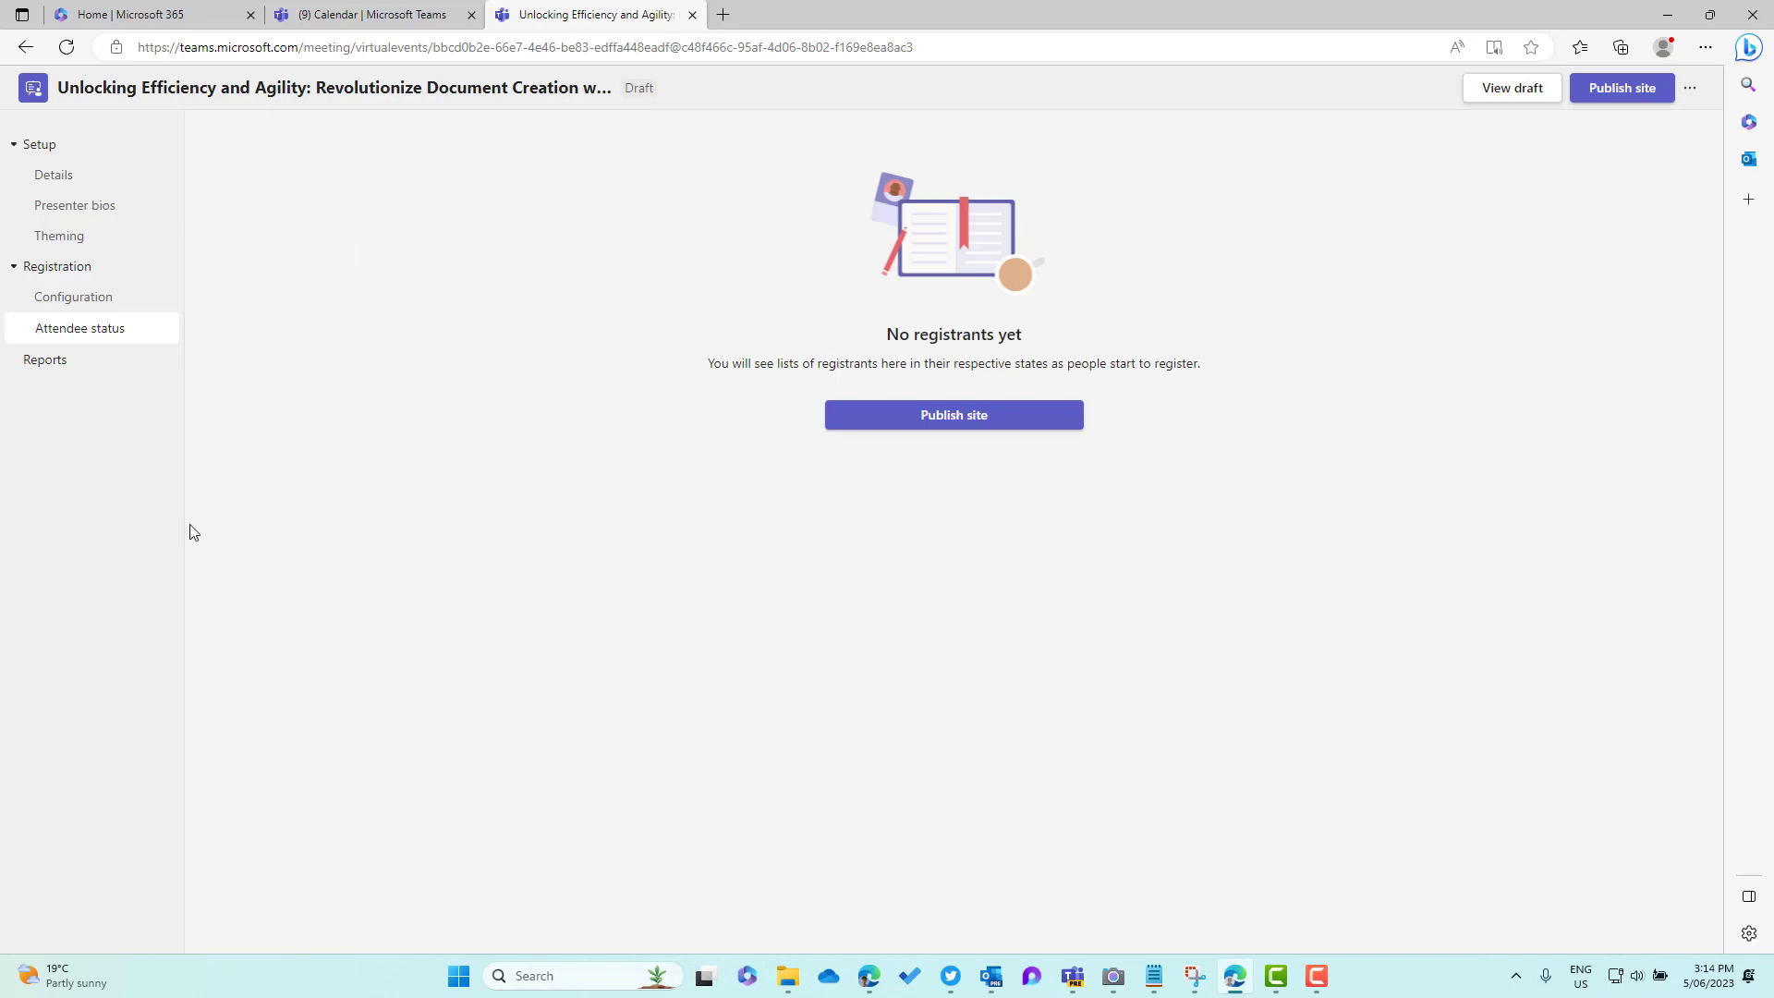
click(51, 365)
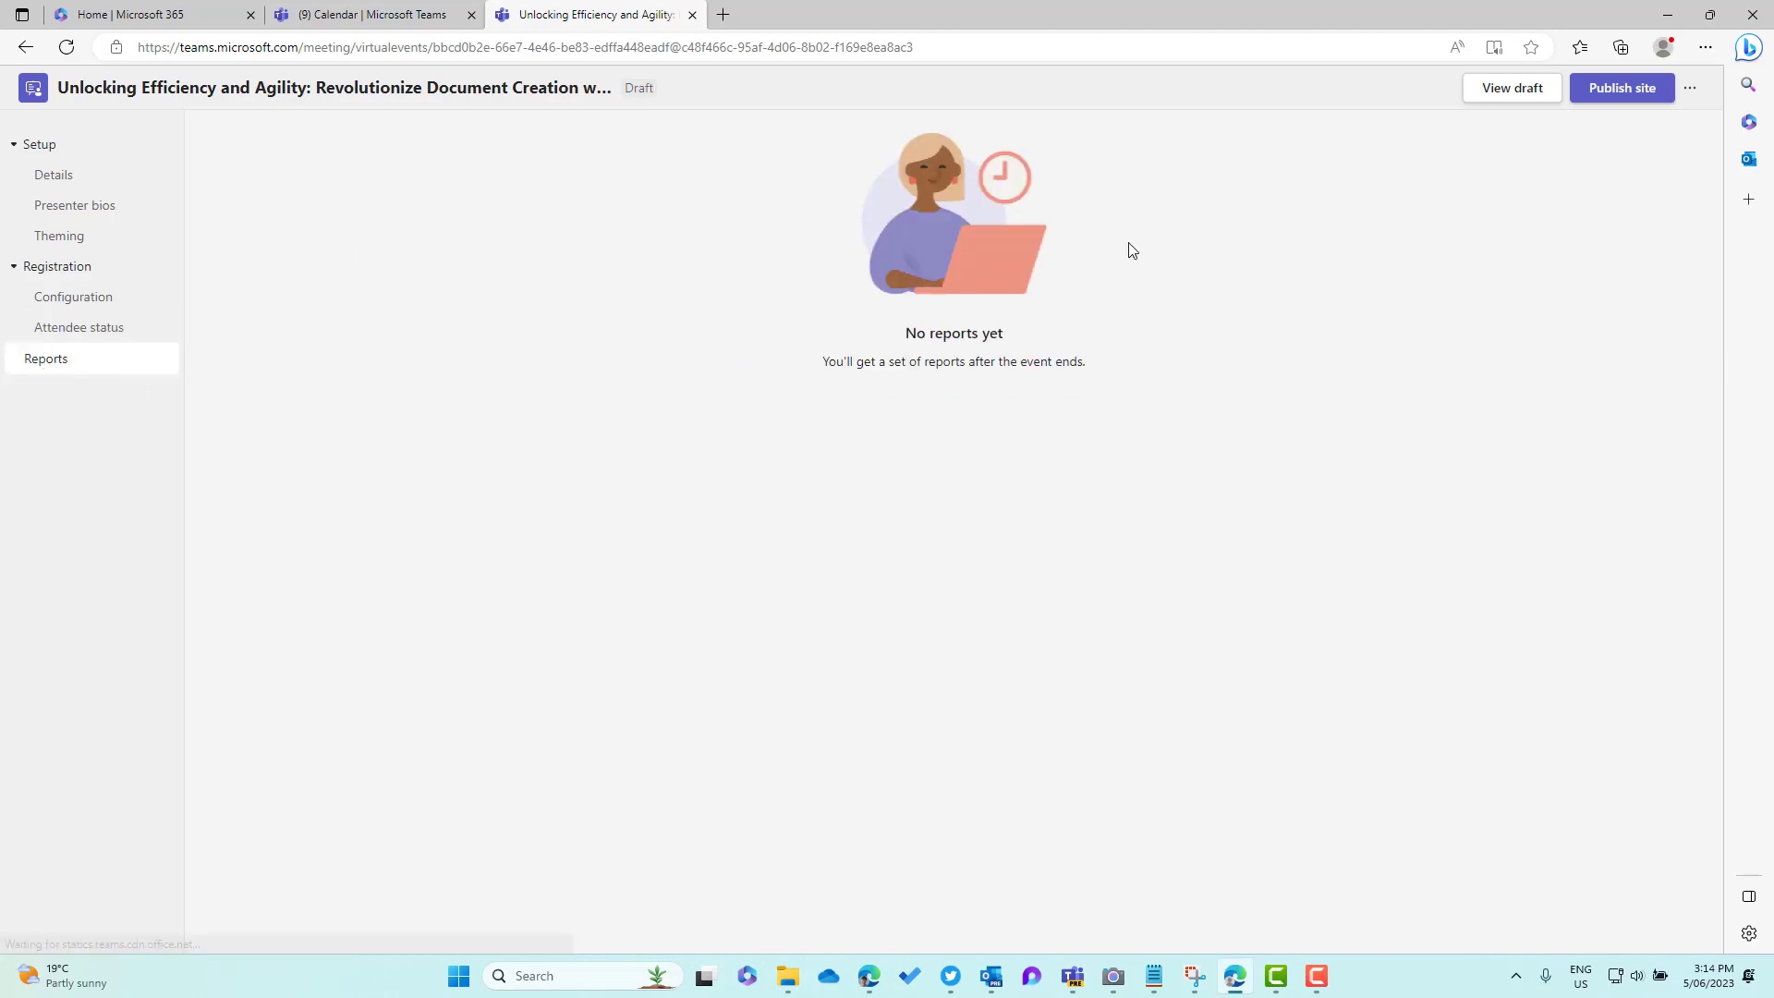
click(1510, 89)
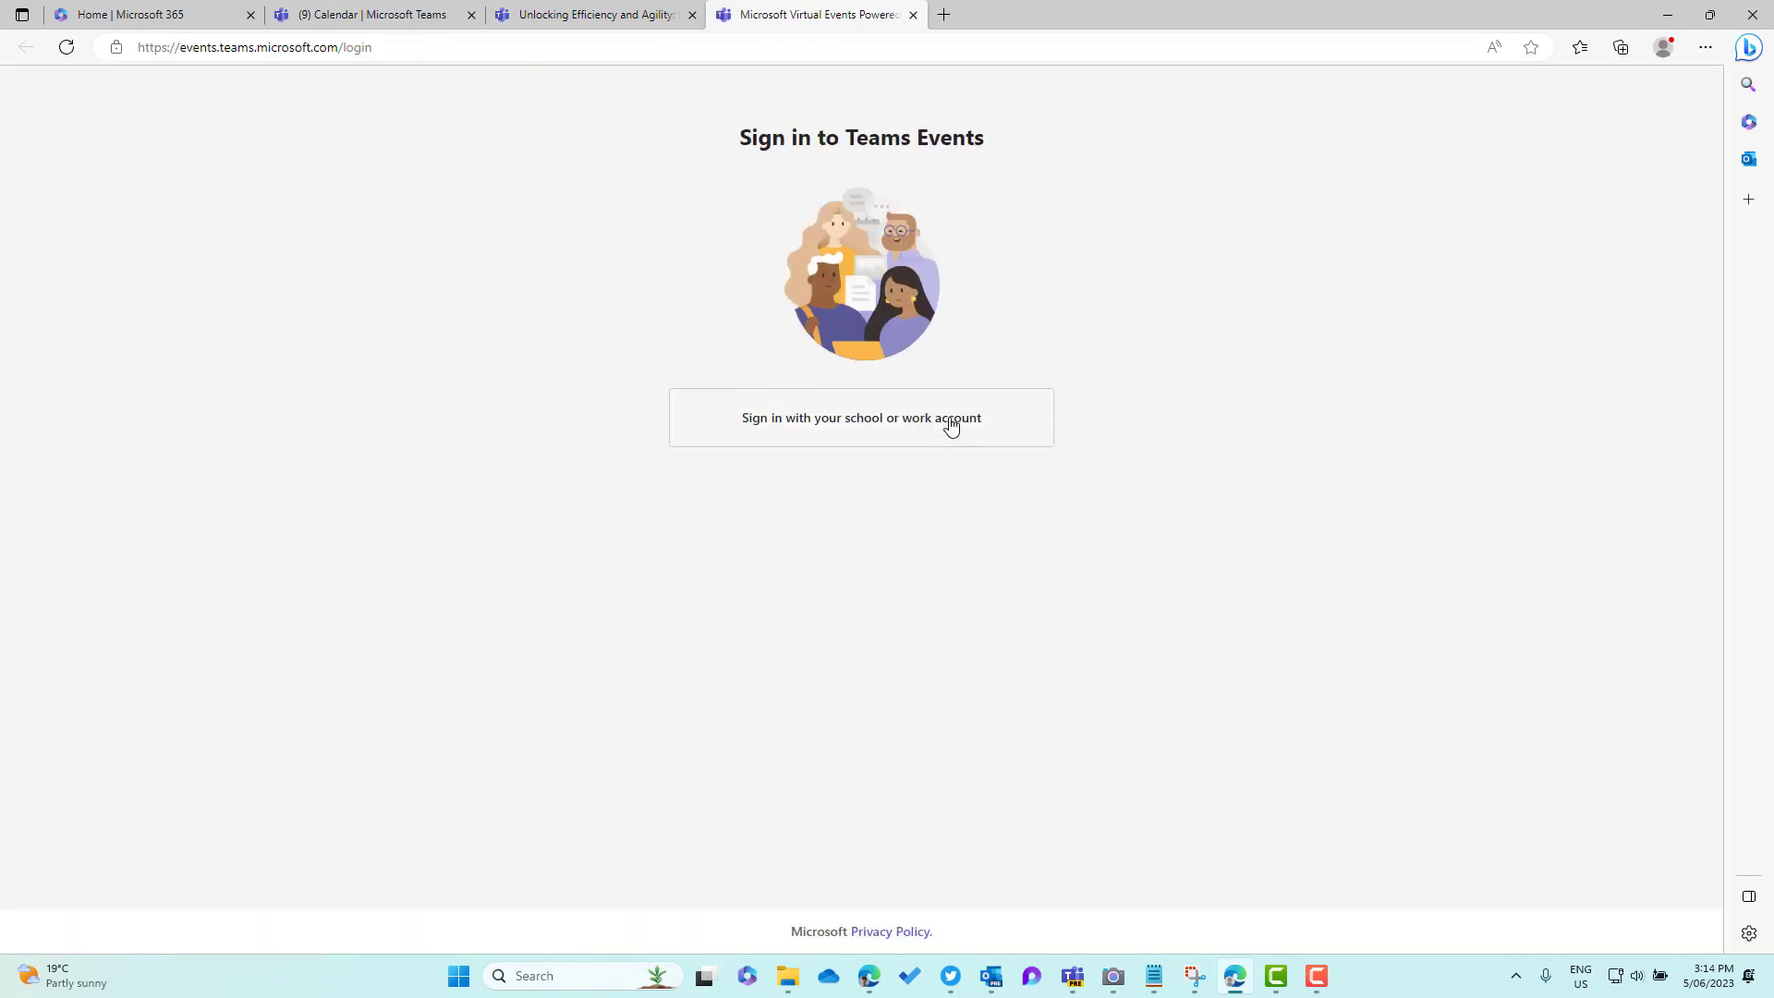
Sign in with the work account, review the draft page's banner, details and speakers, then close it
click(952, 423)
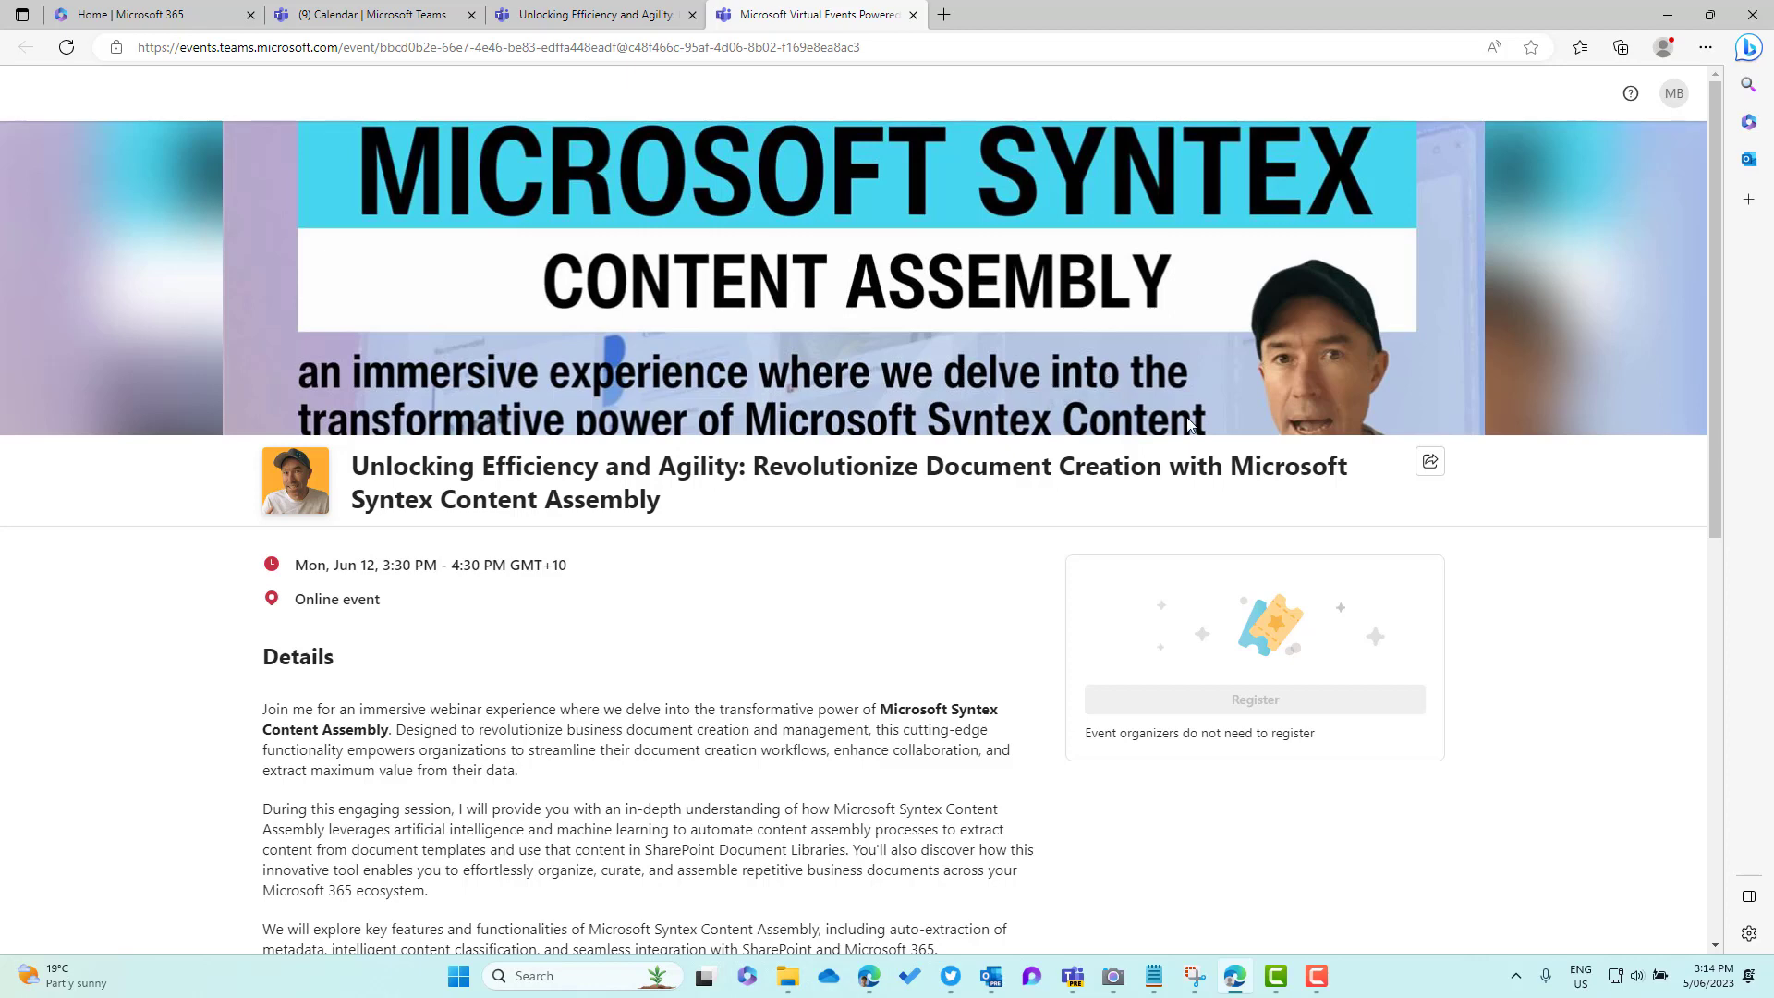
drag(435, 467, 544, 467)
scroll(287, 452, down, 1)
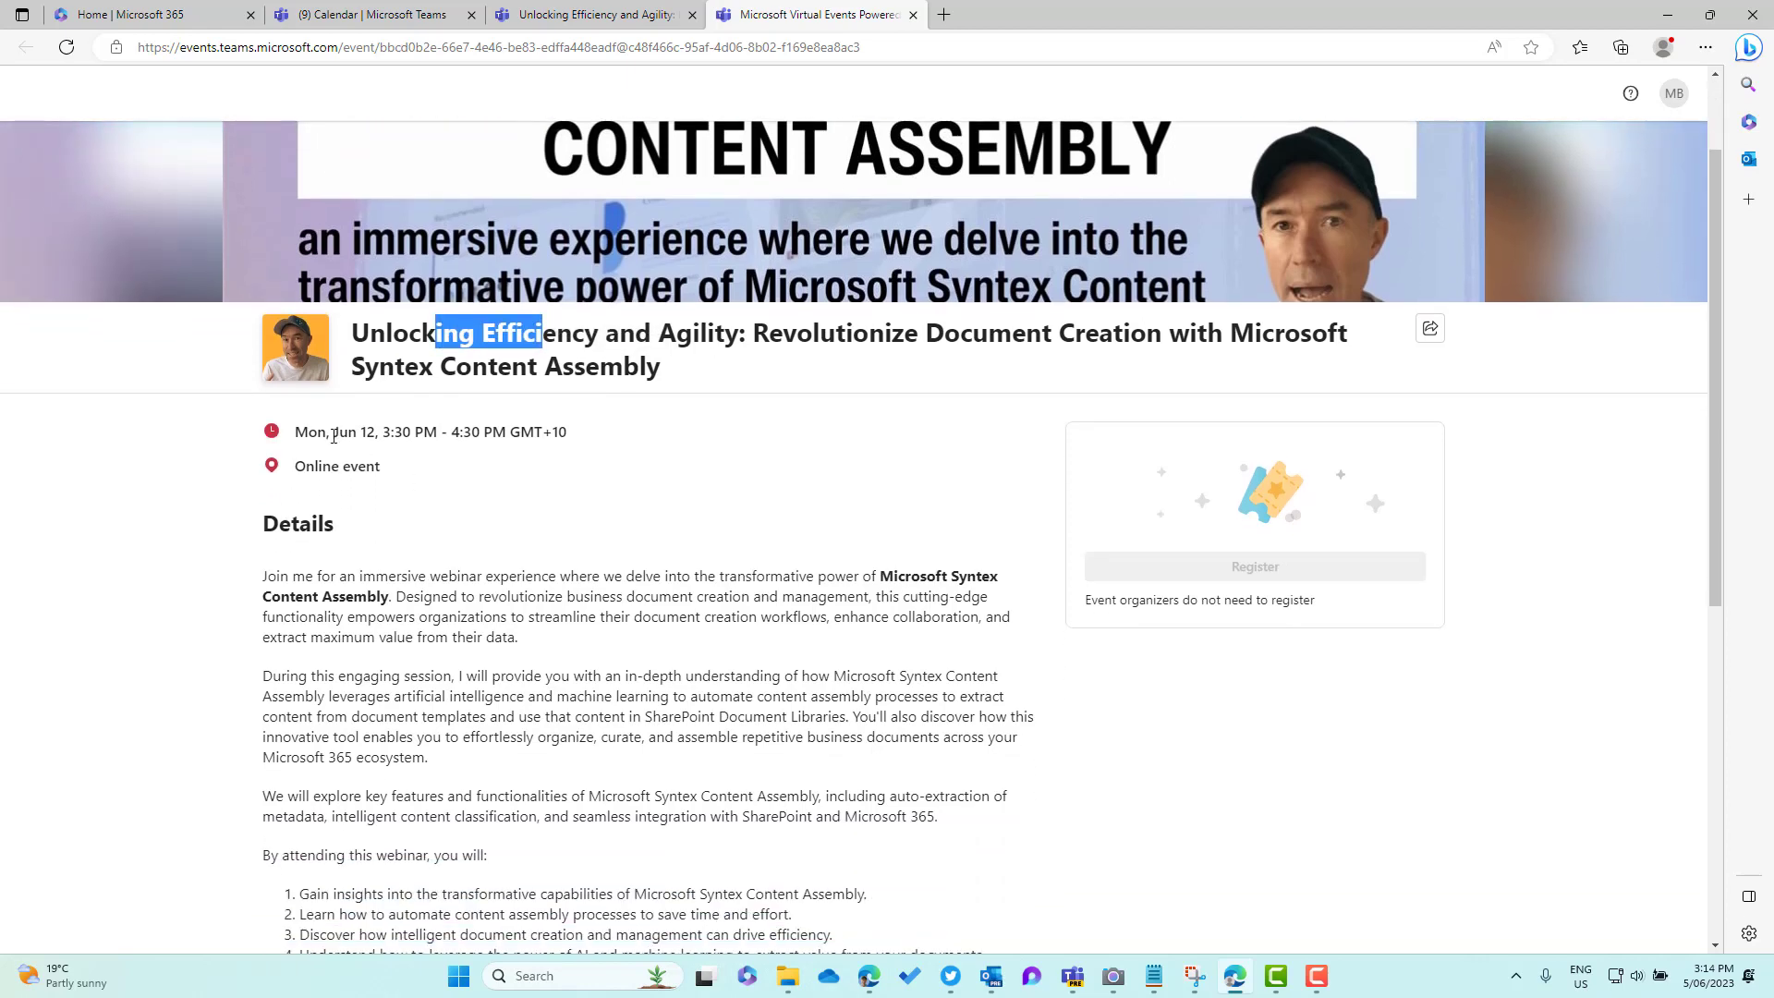
scroll(413, 471, down, 5)
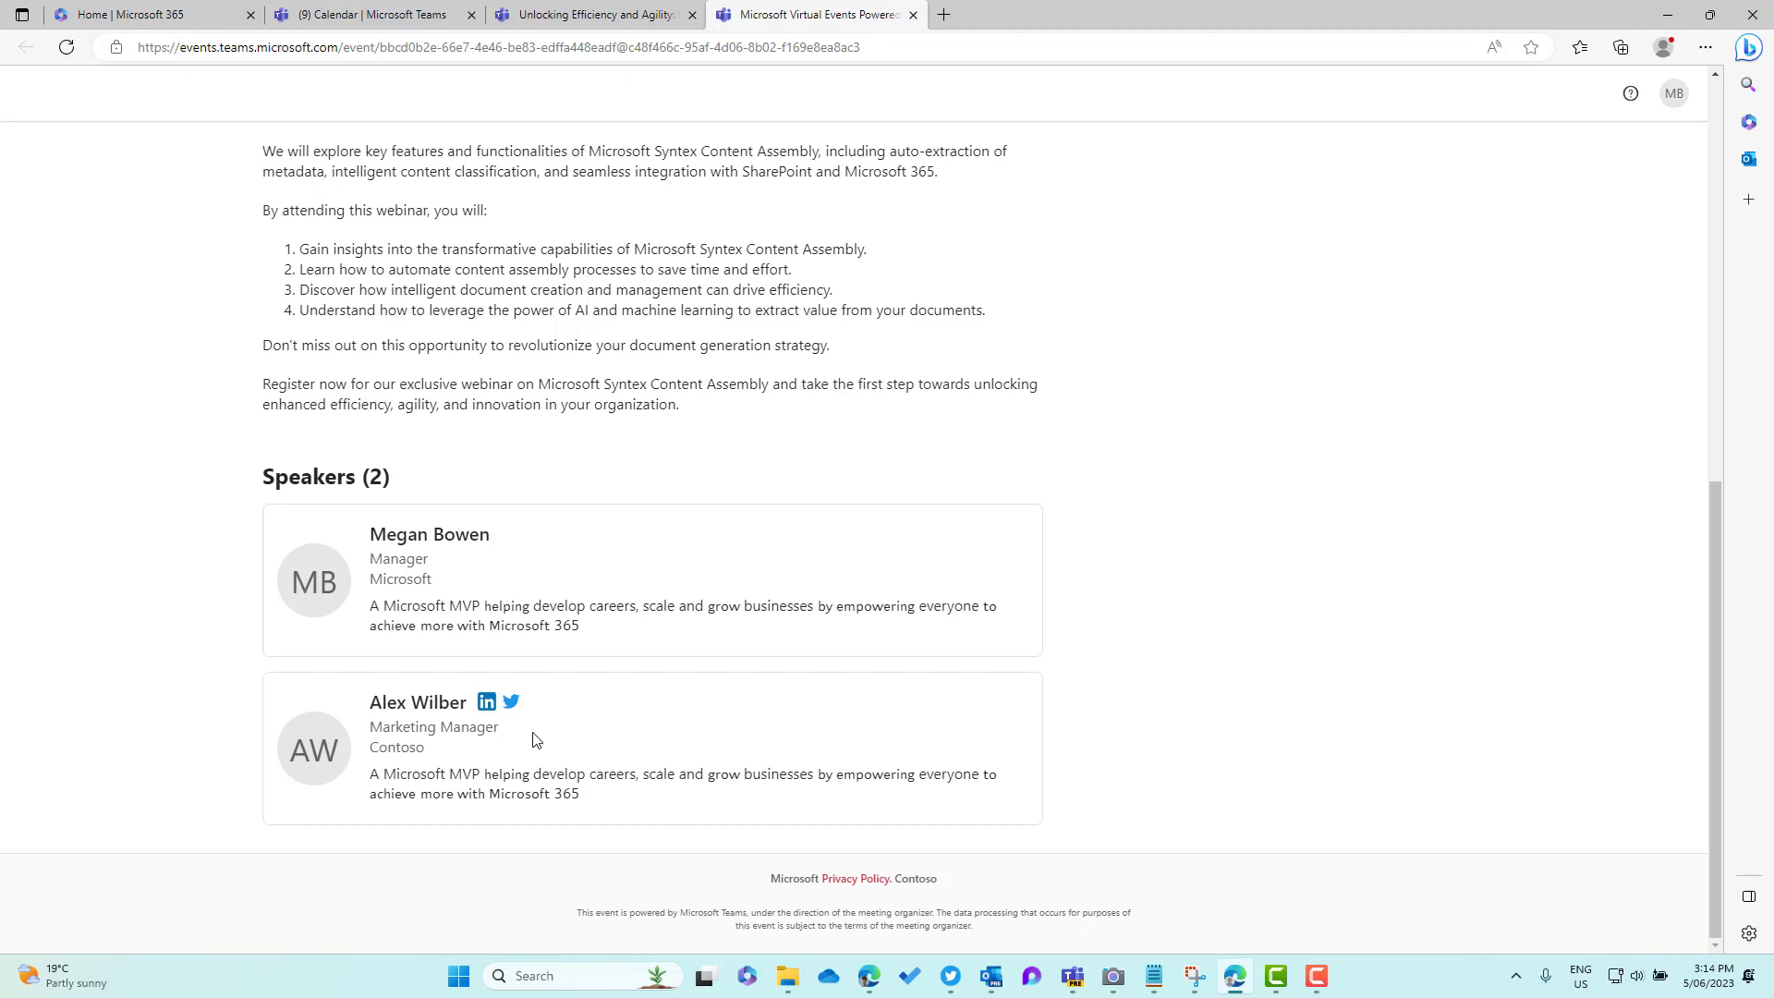
scroll(610, 654, up, 4)
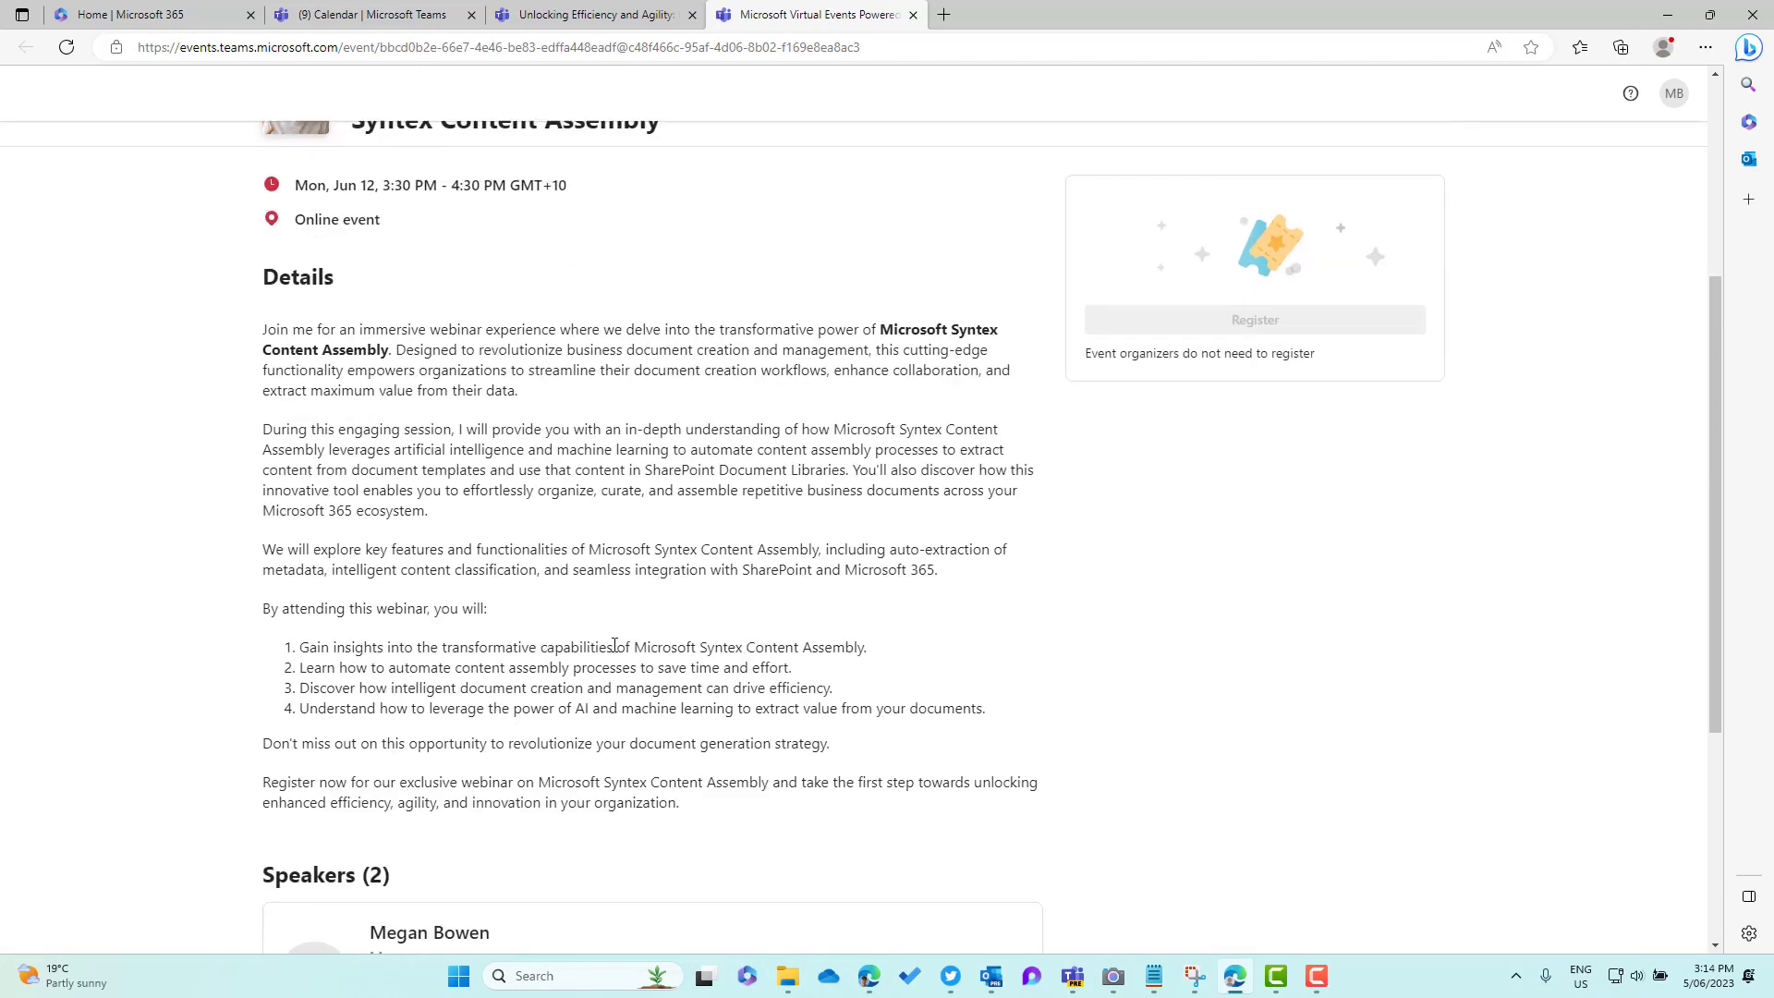
scroll(621, 642, up, 4)
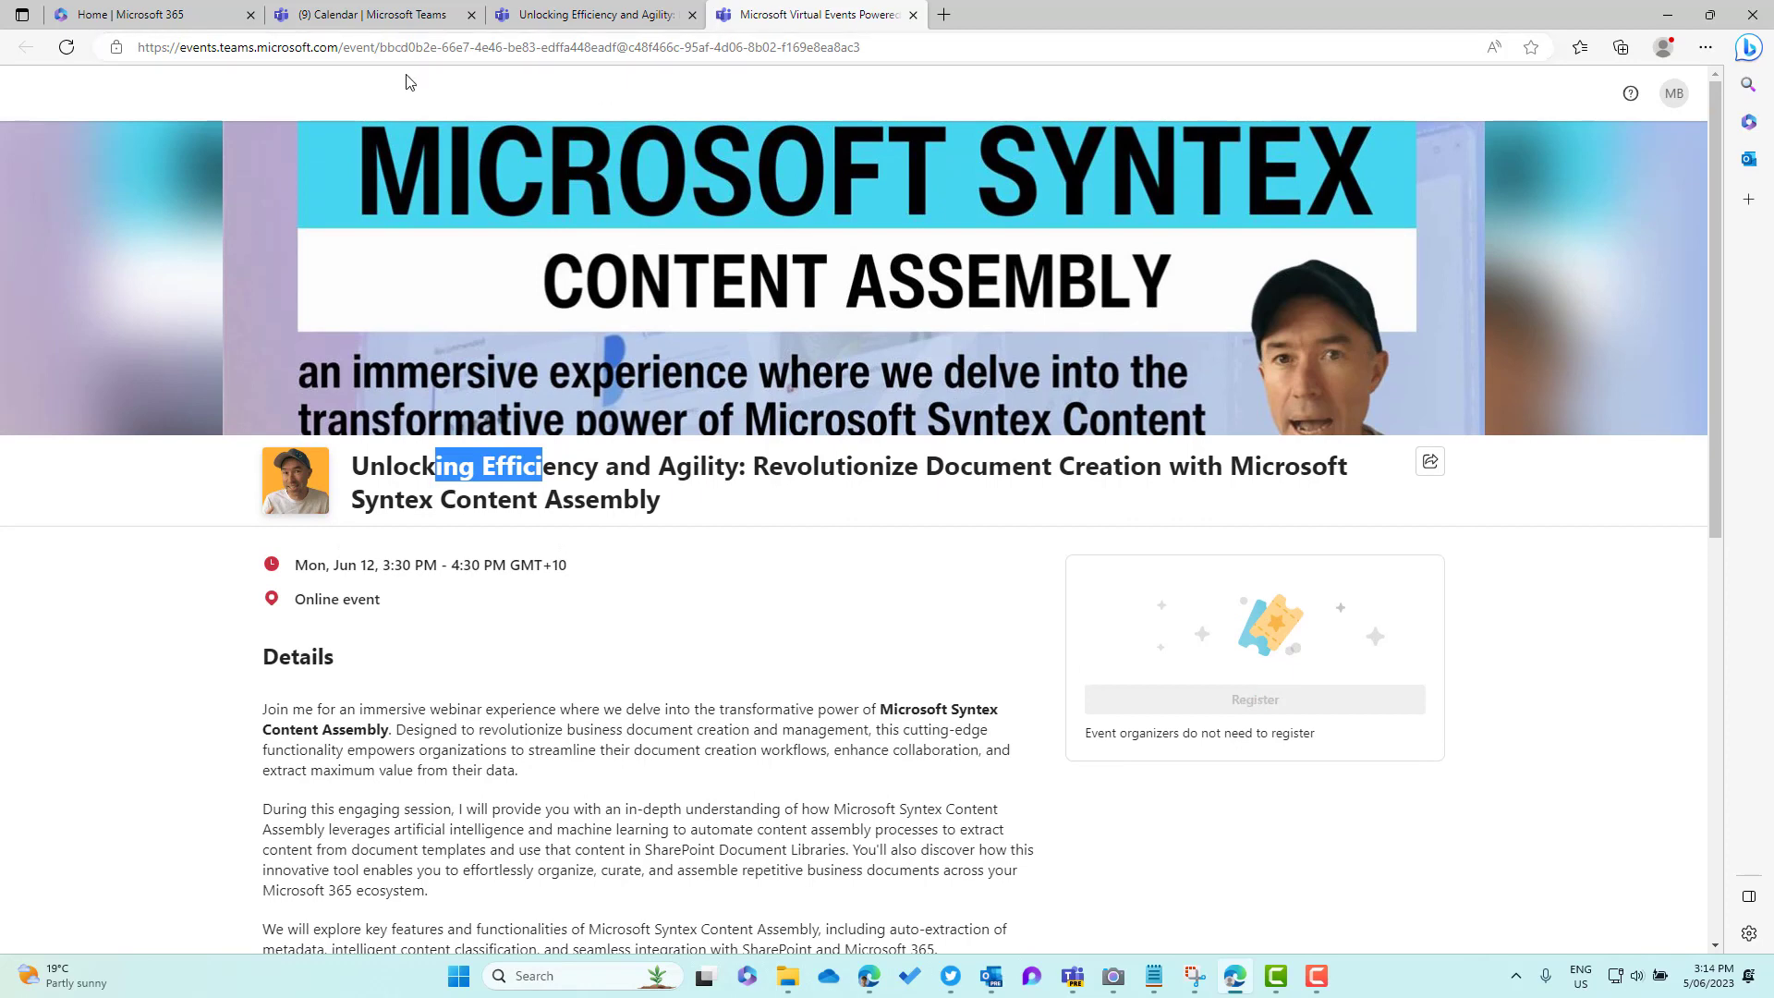
click(913, 15)
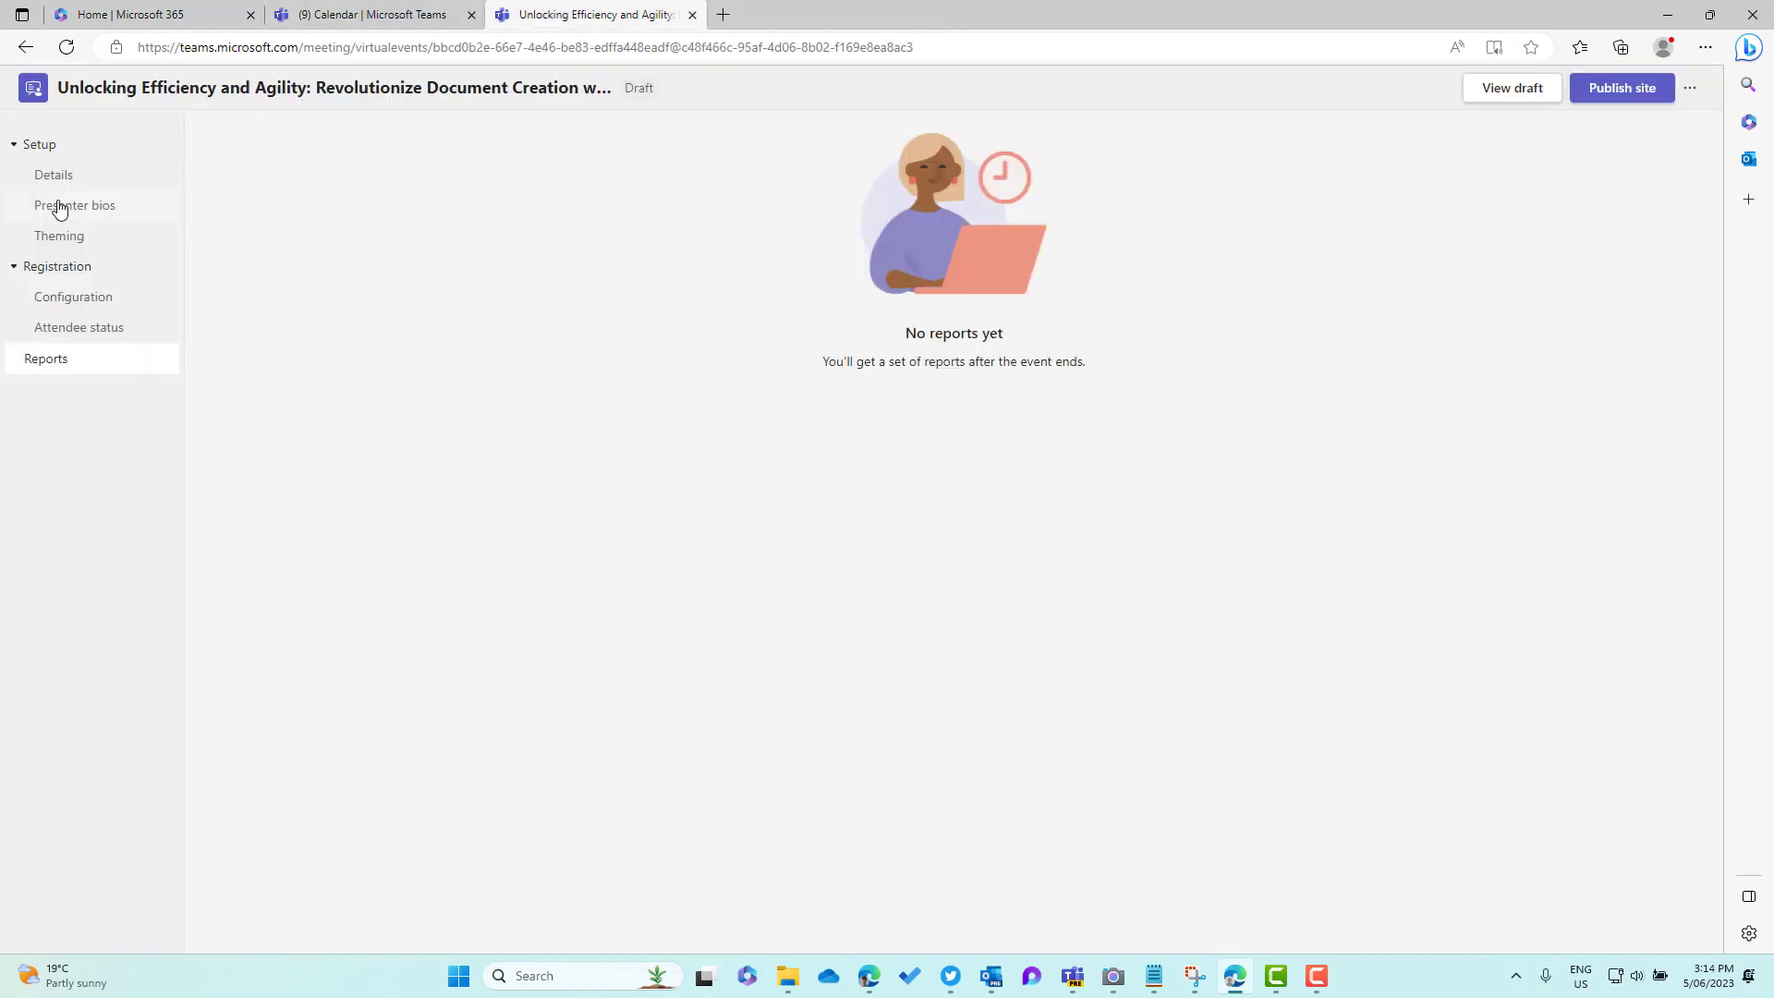
Replace the banner with the pink-spheres Loop image, shift its crop down, save, and preview
click(77, 242)
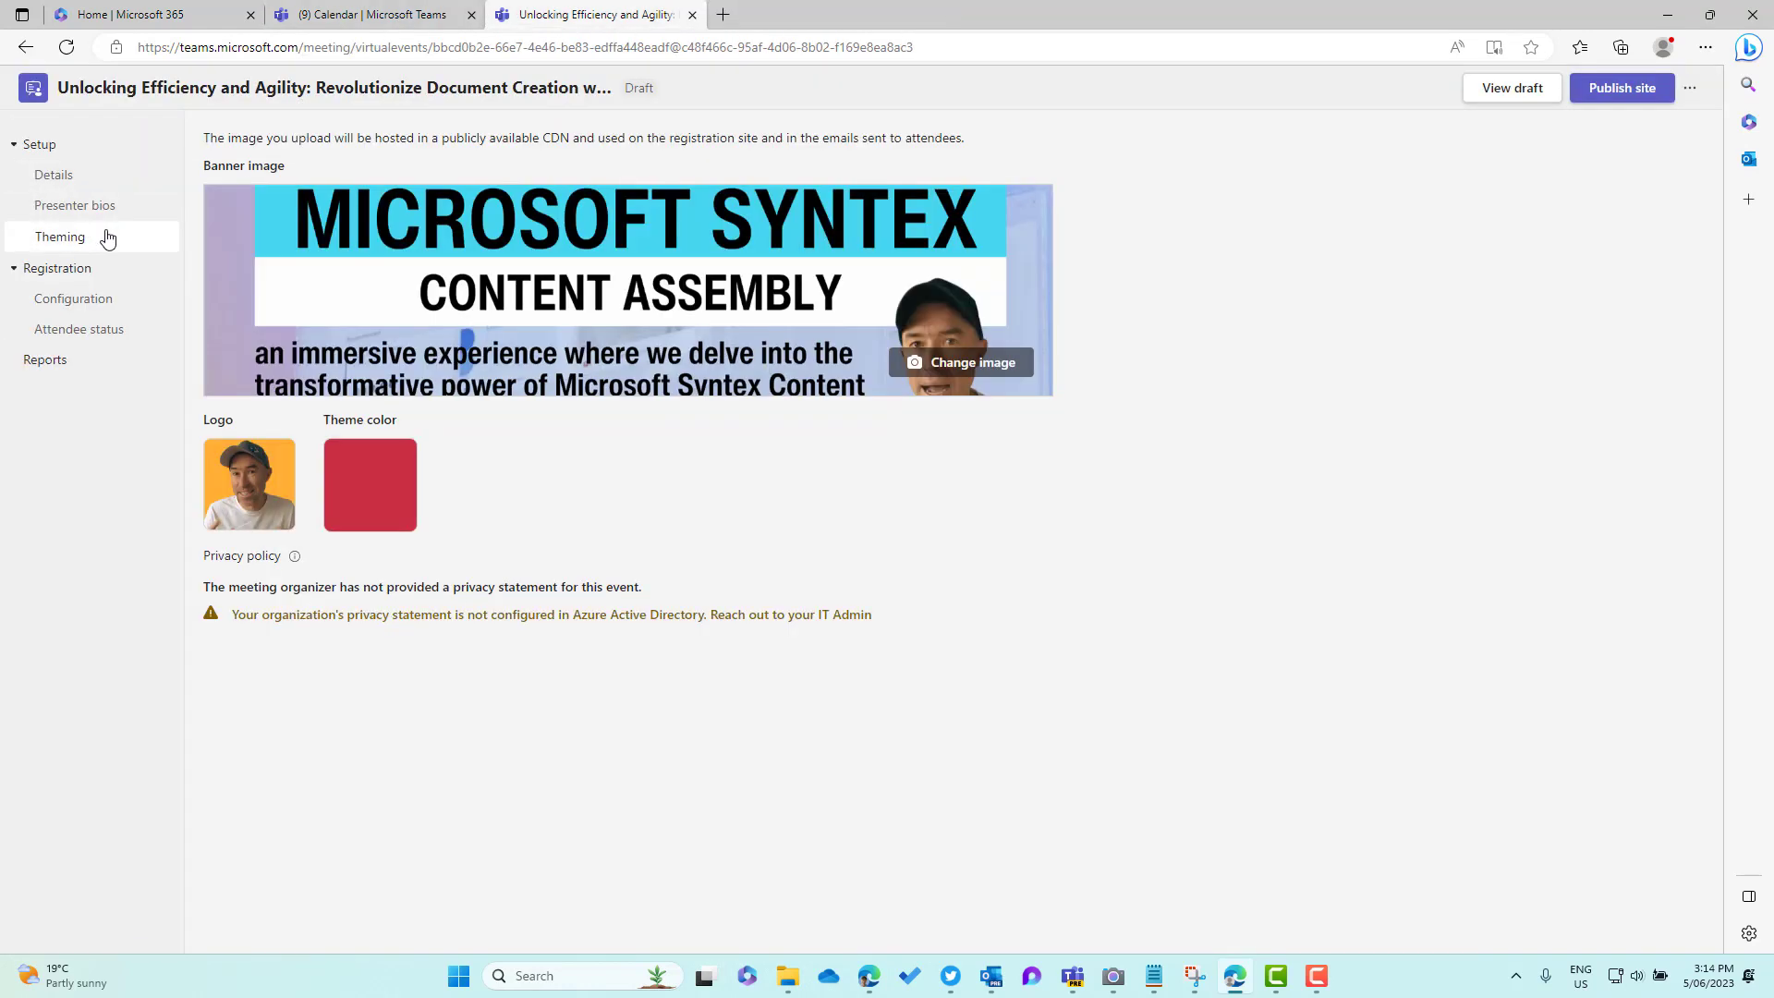
click(961, 362)
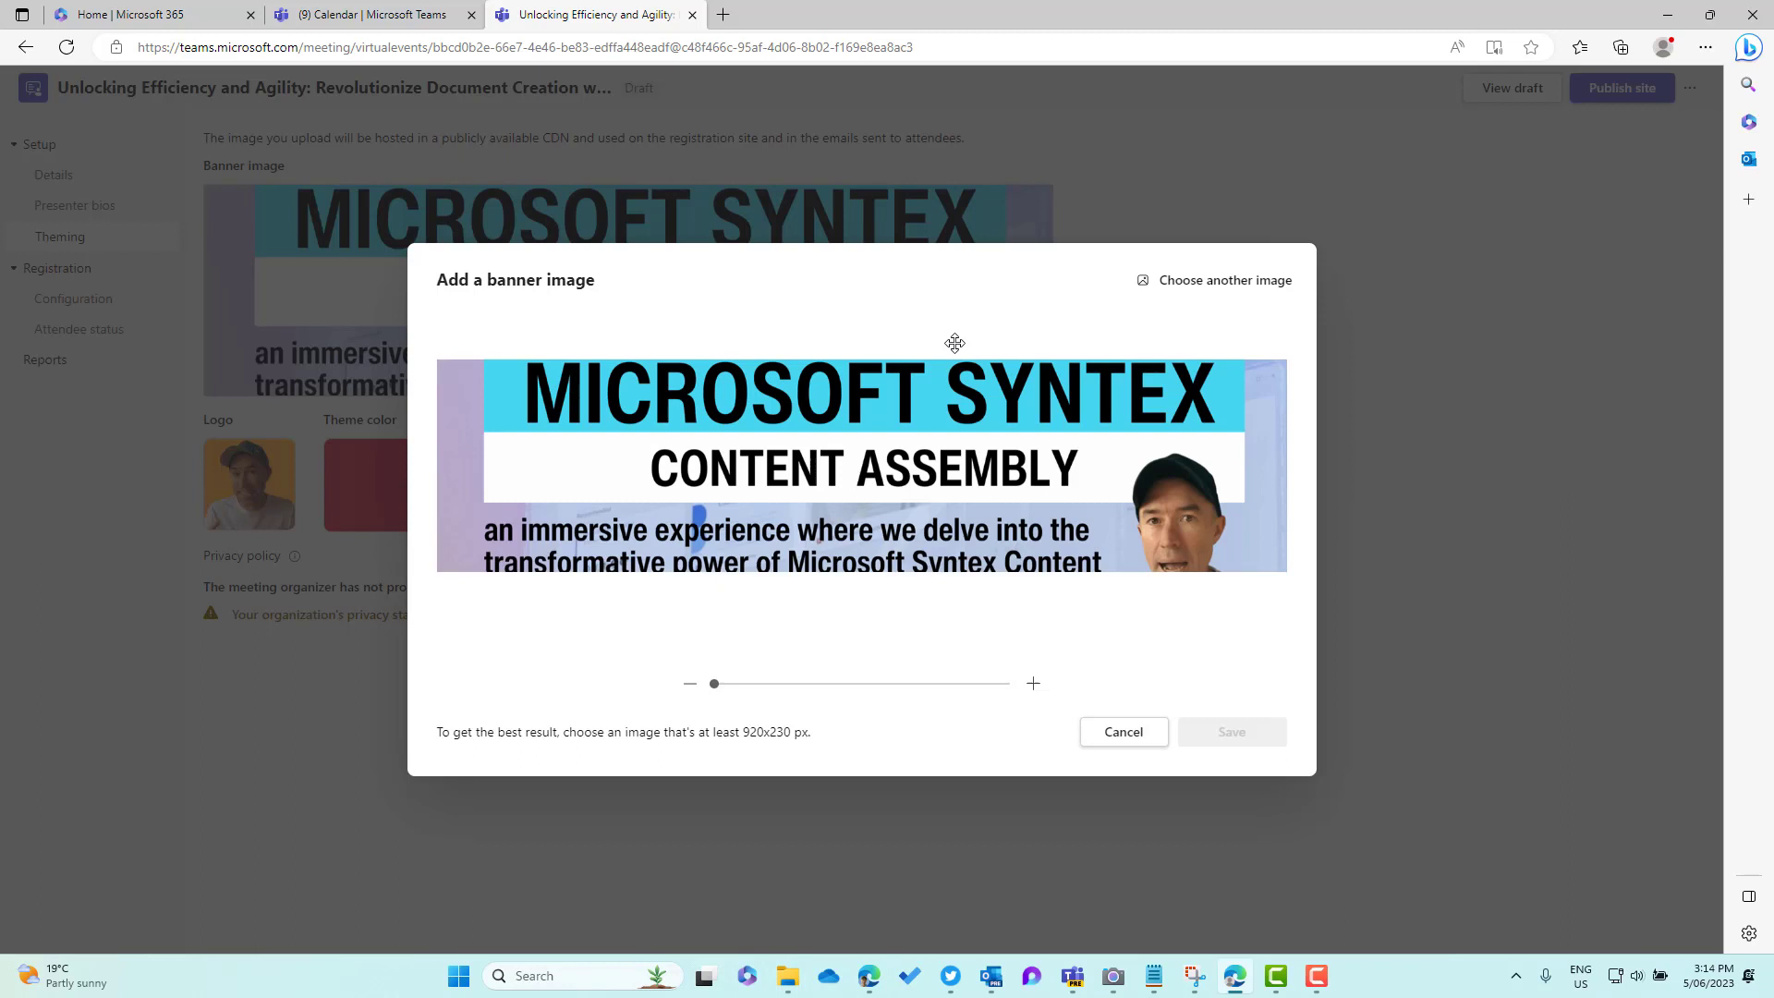
click(1193, 281)
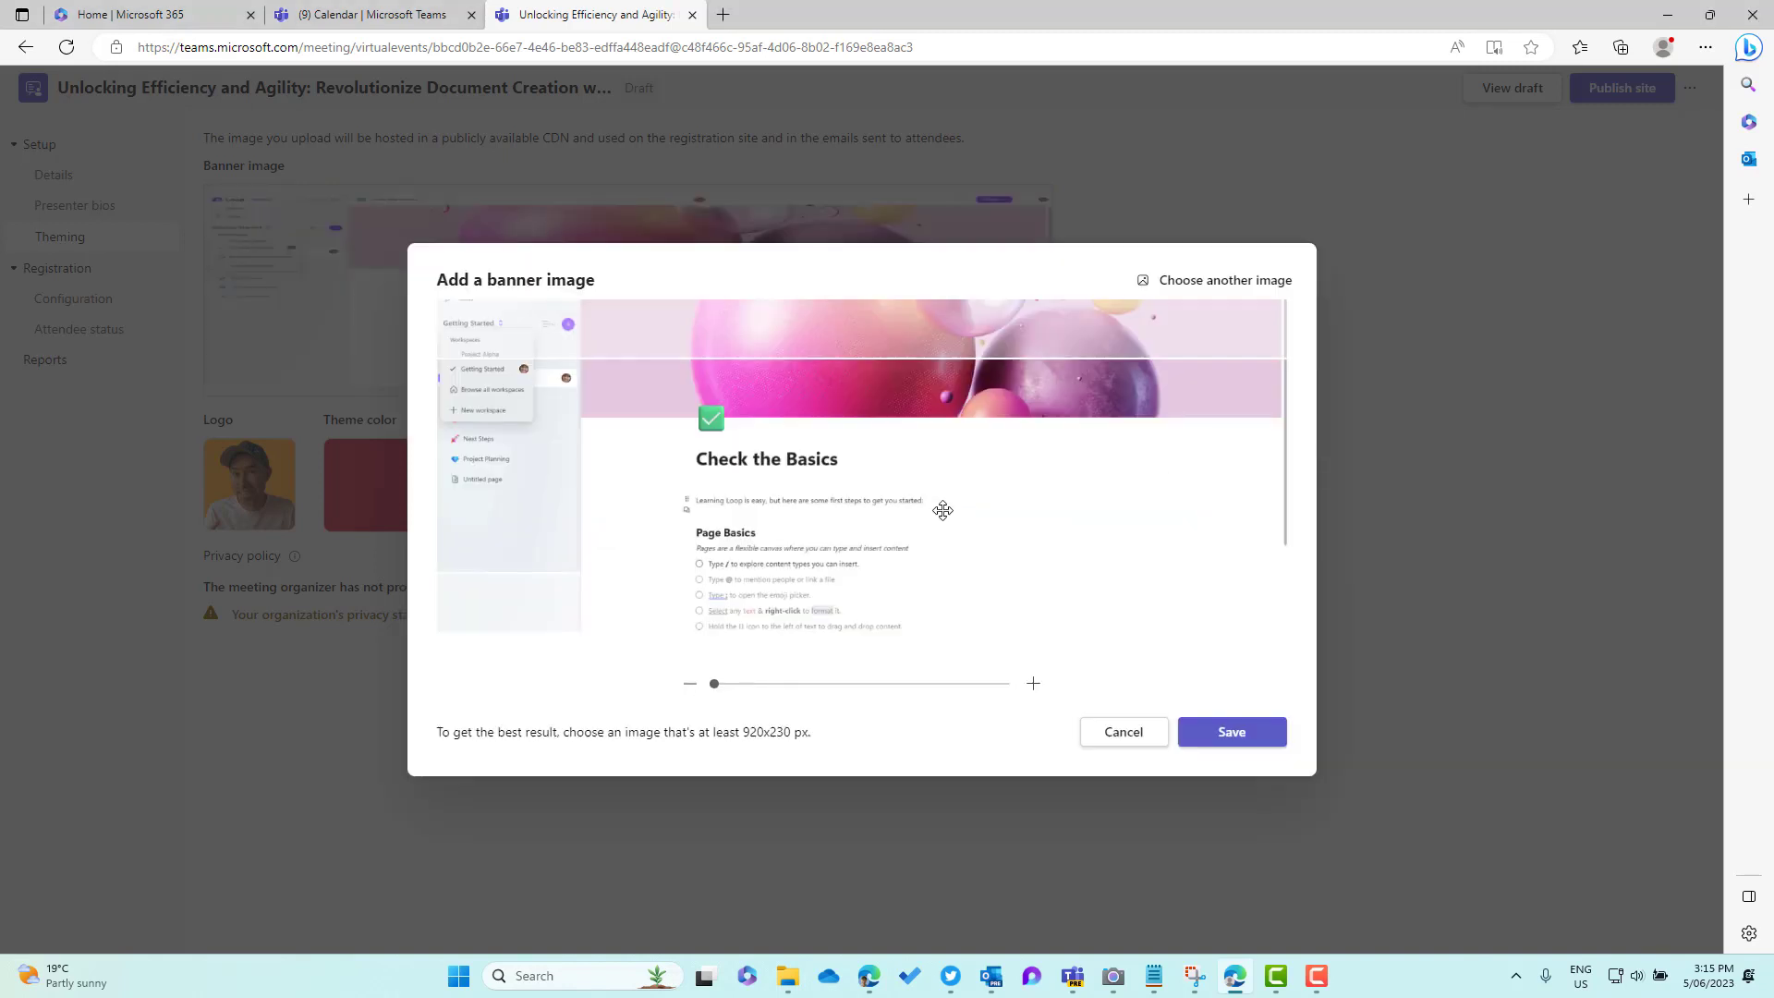
drag(795, 505, 813, 630)
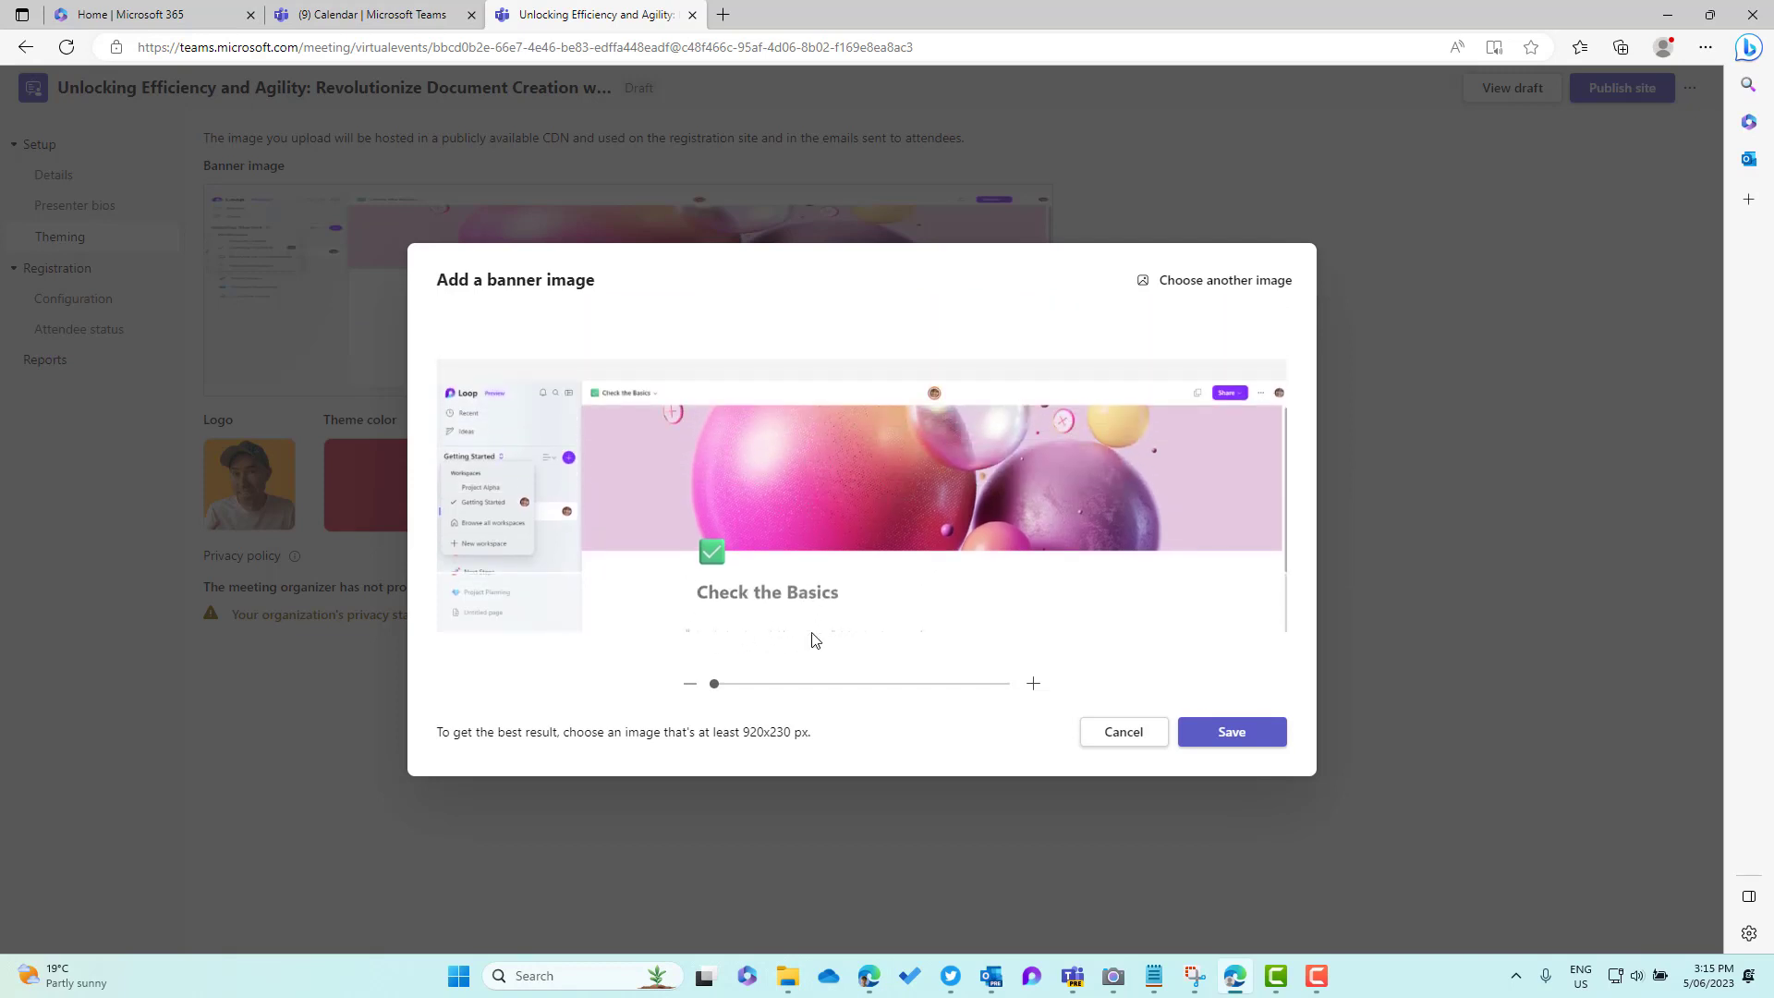
click(1208, 737)
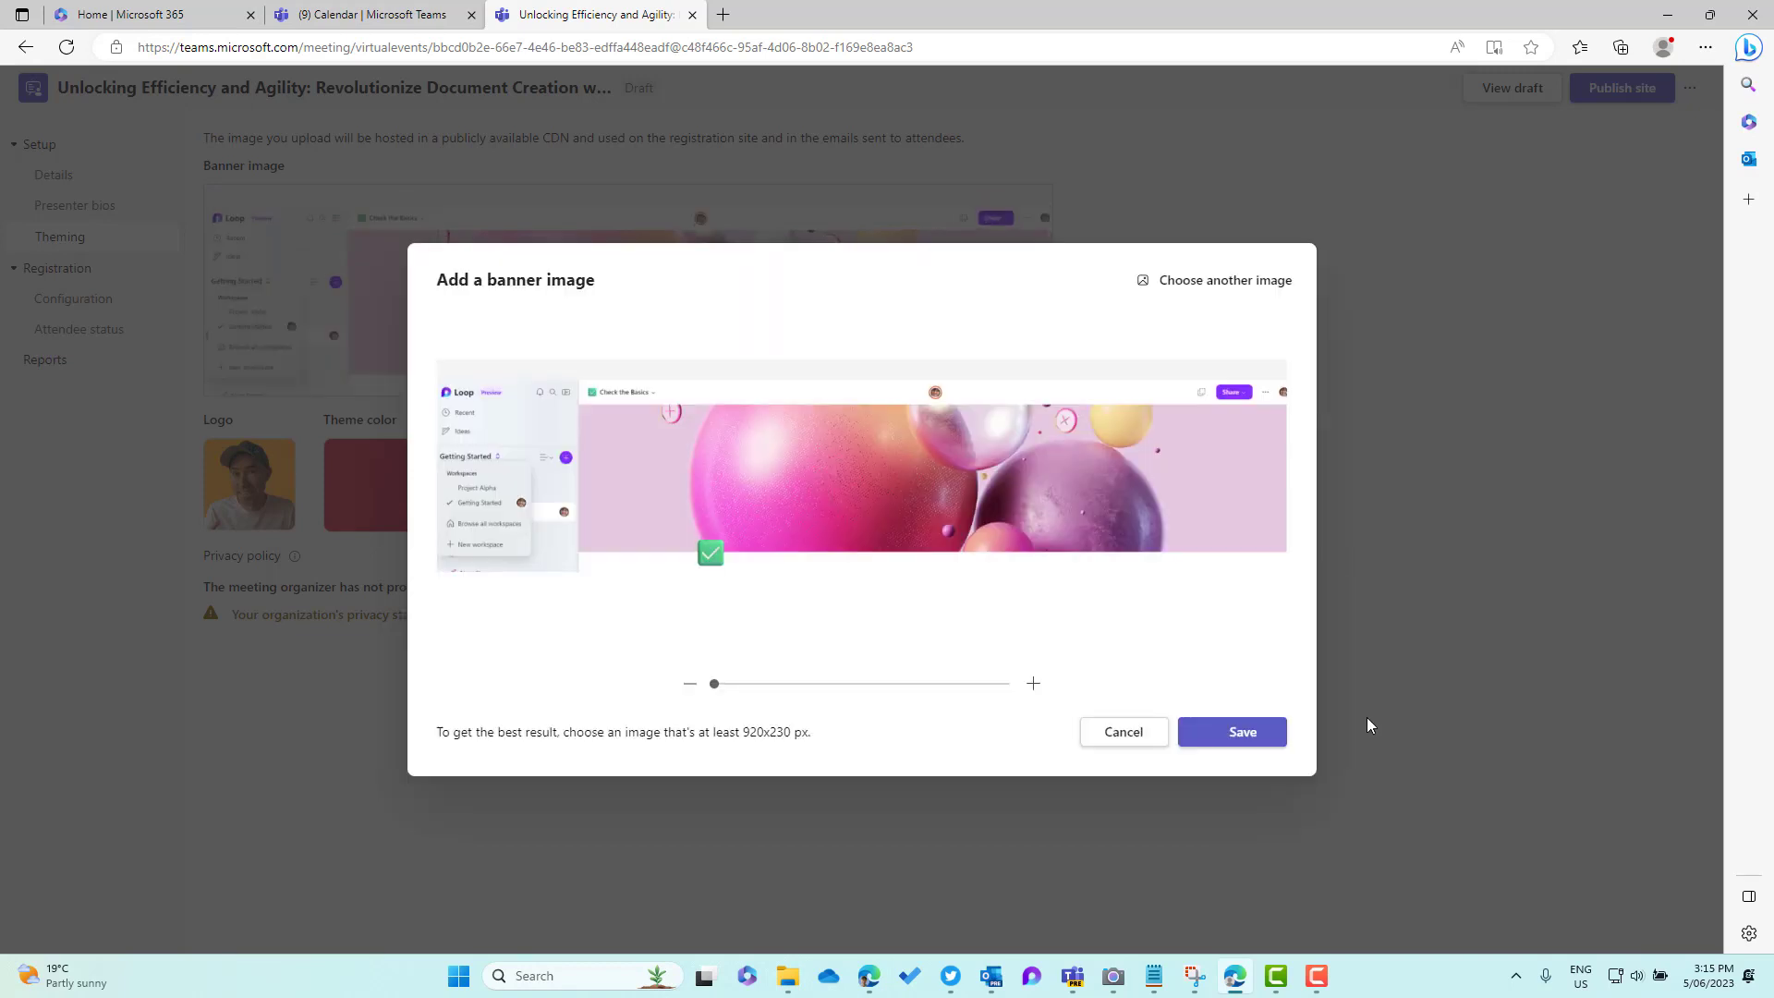
click(1238, 732)
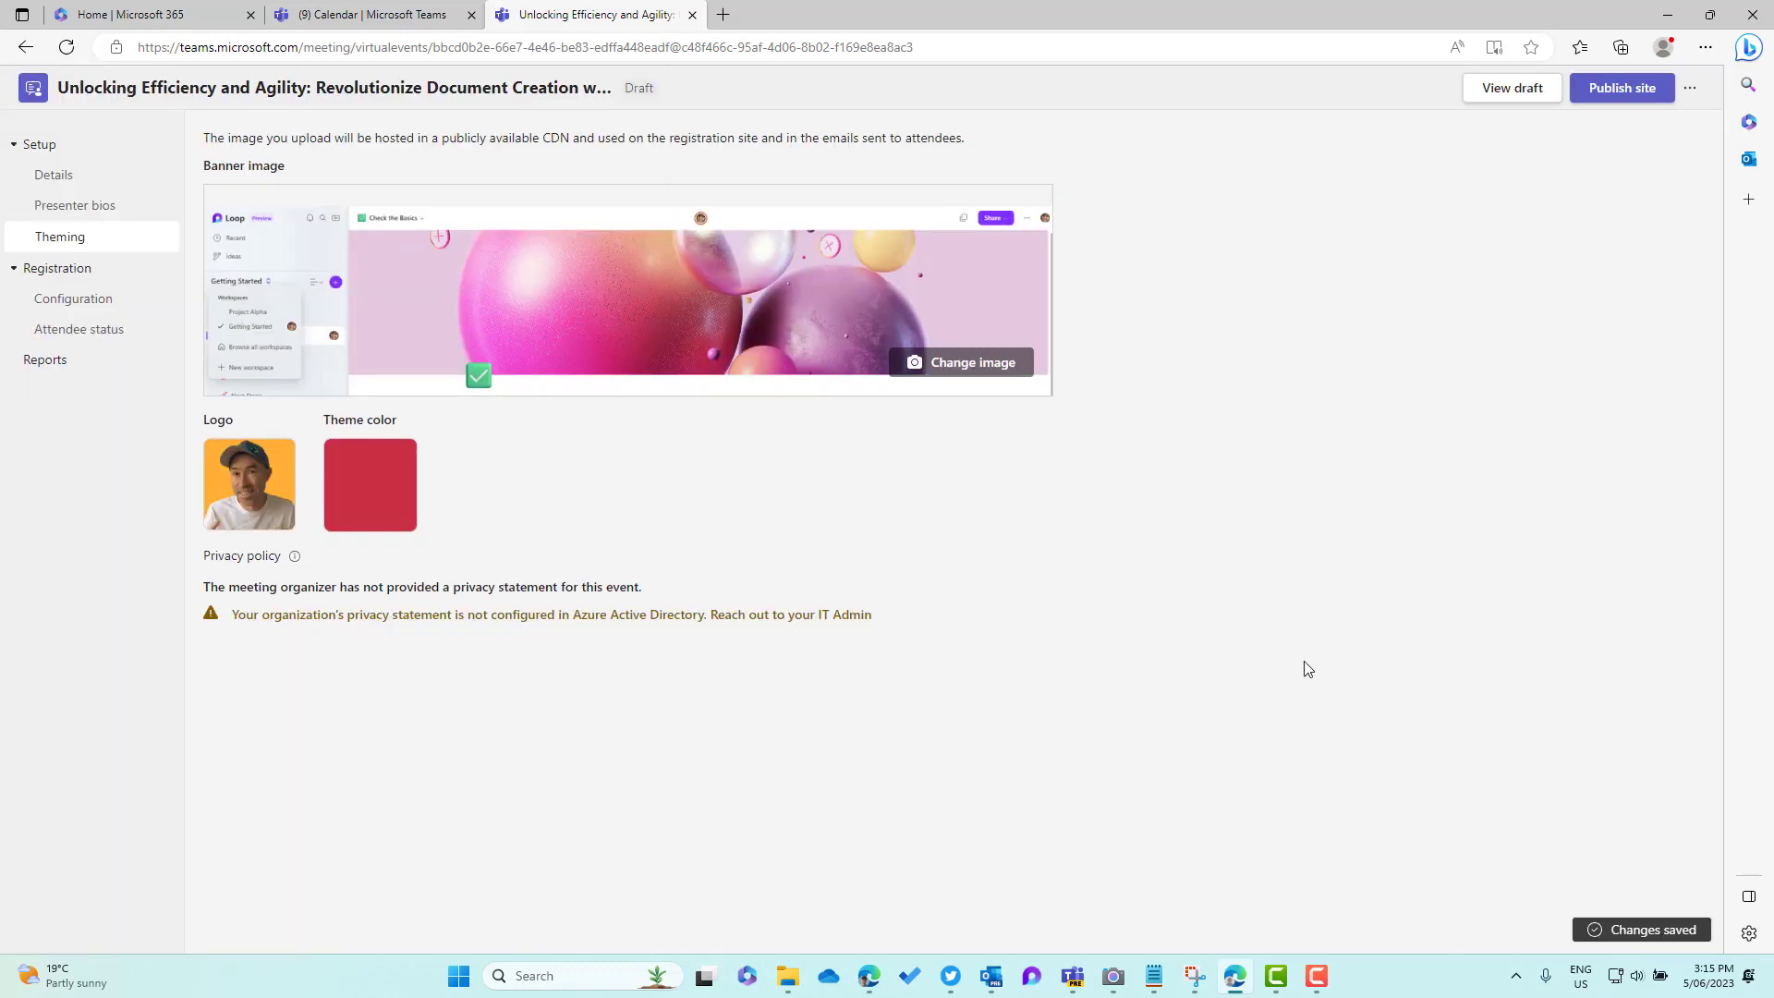
click(1512, 88)
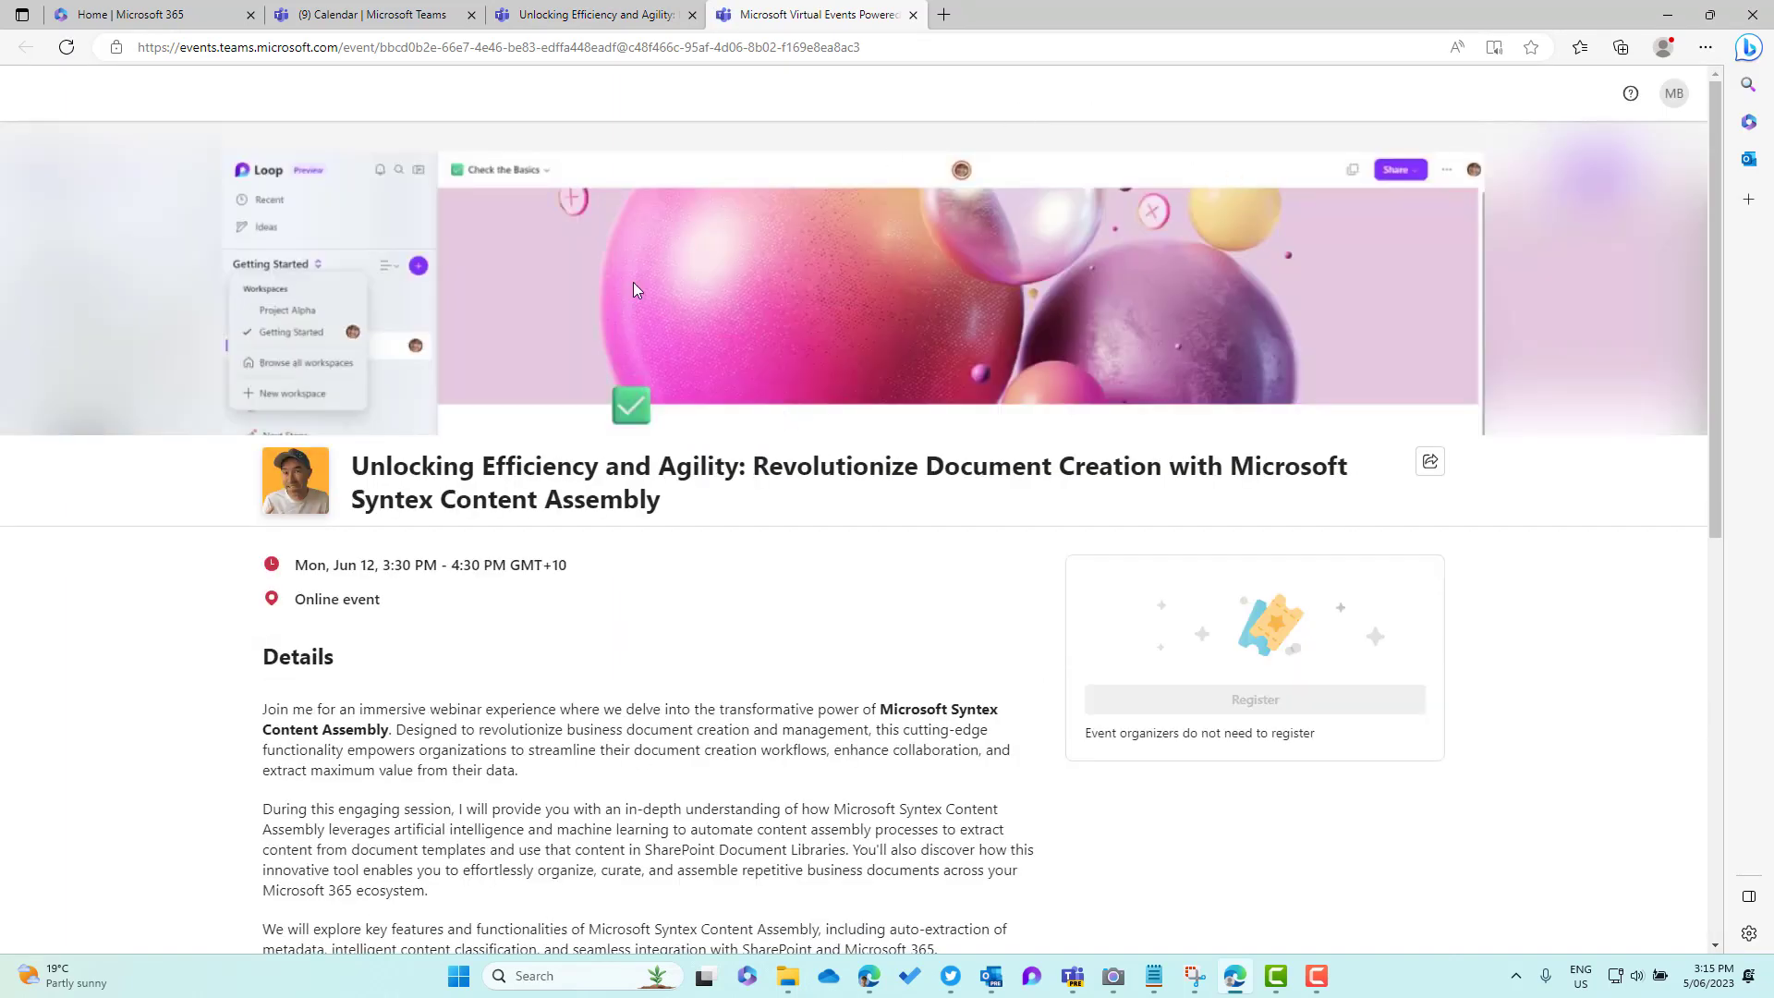
scroll(952, 315, down, 3)
scroll(952, 315, up, 3)
click(913, 14)
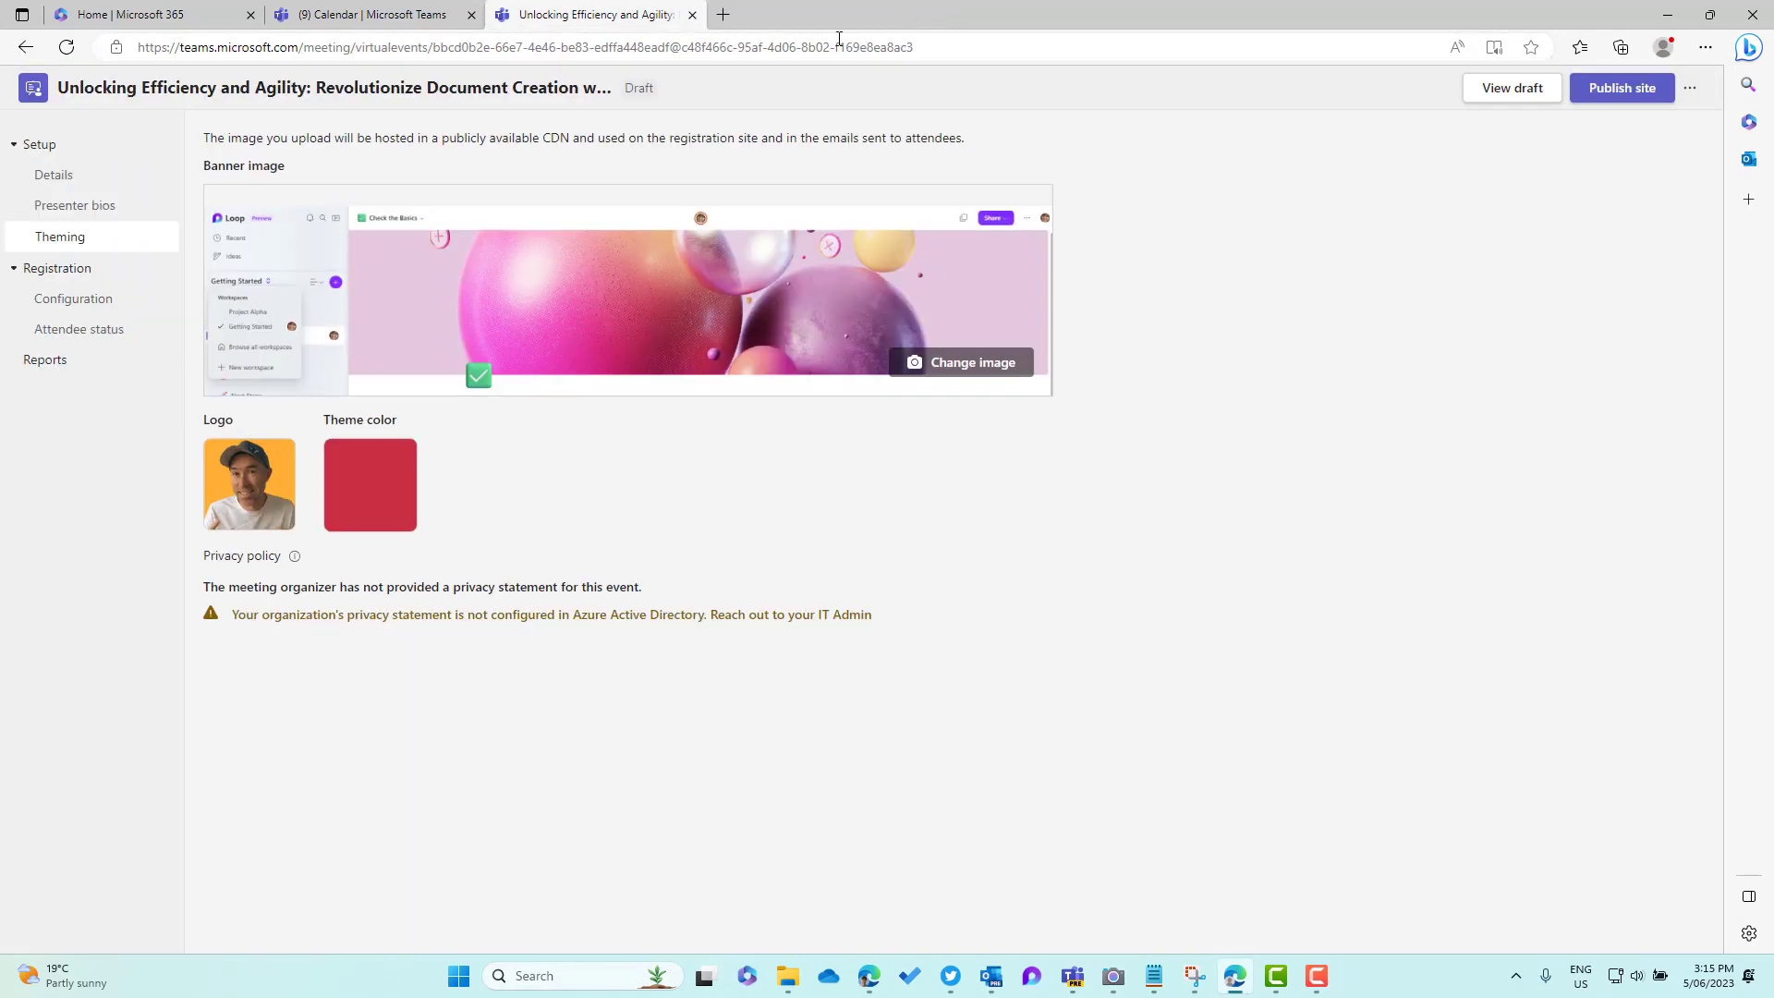
Publish the registration site and copy the event share link
click(1618, 94)
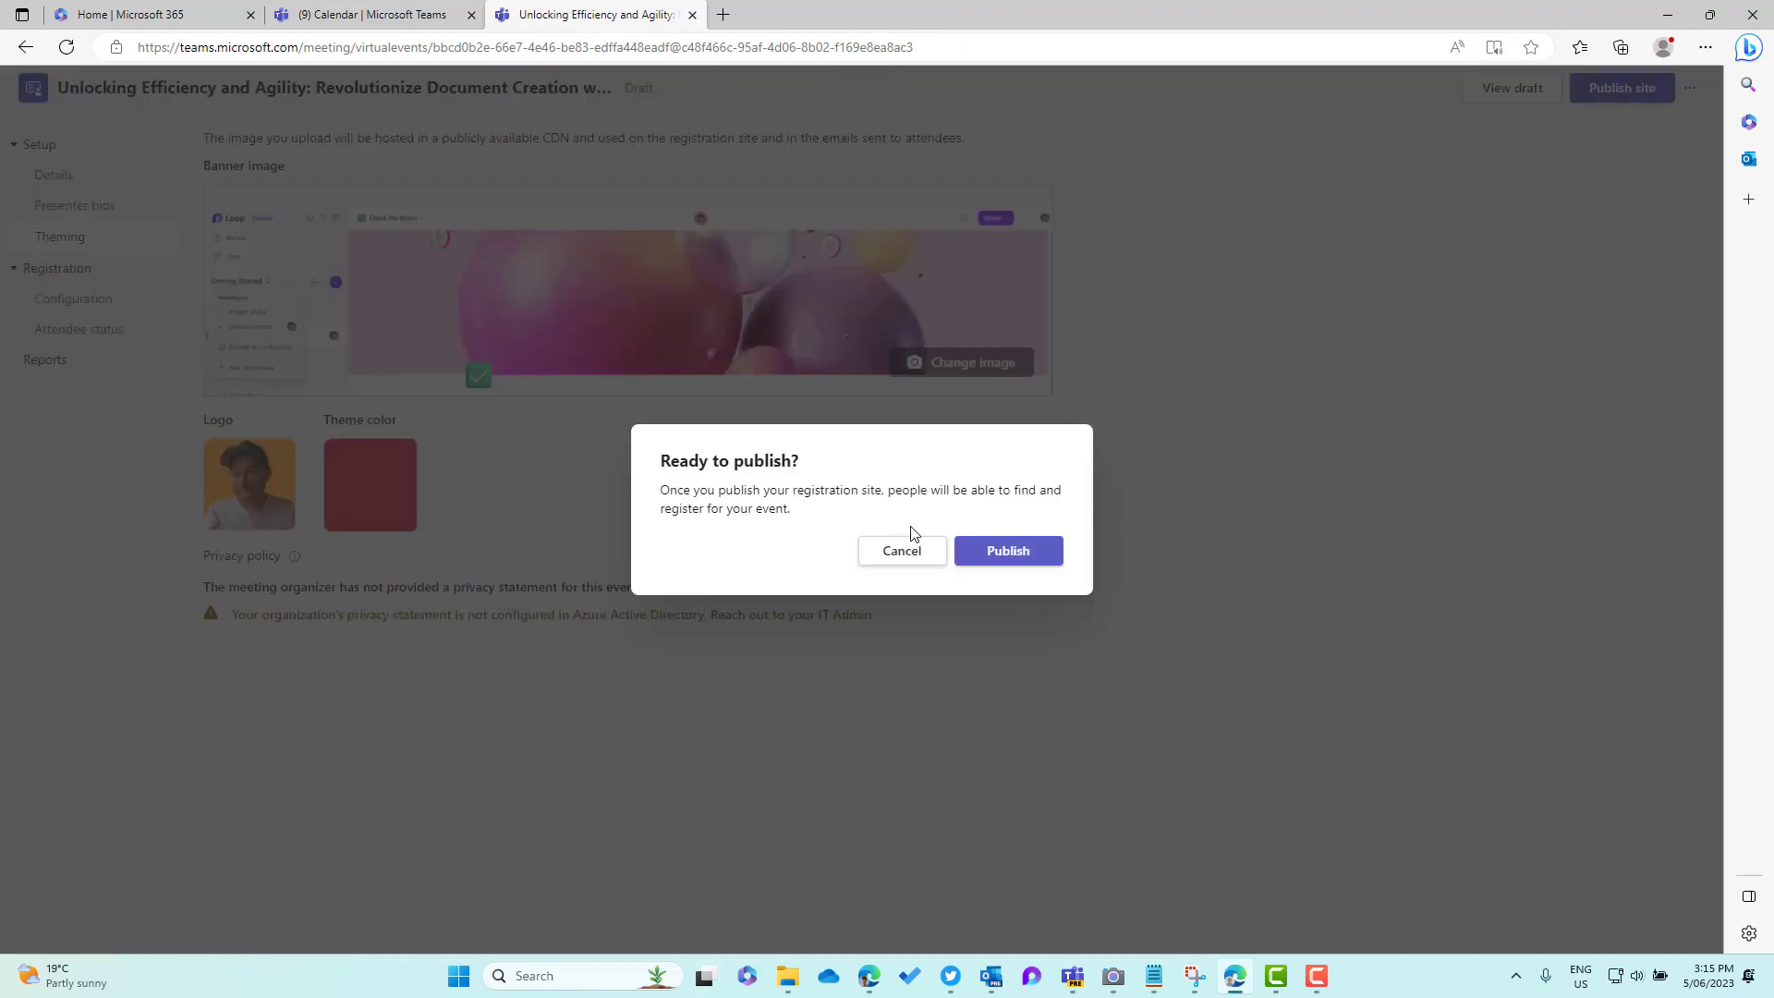
click(1006, 554)
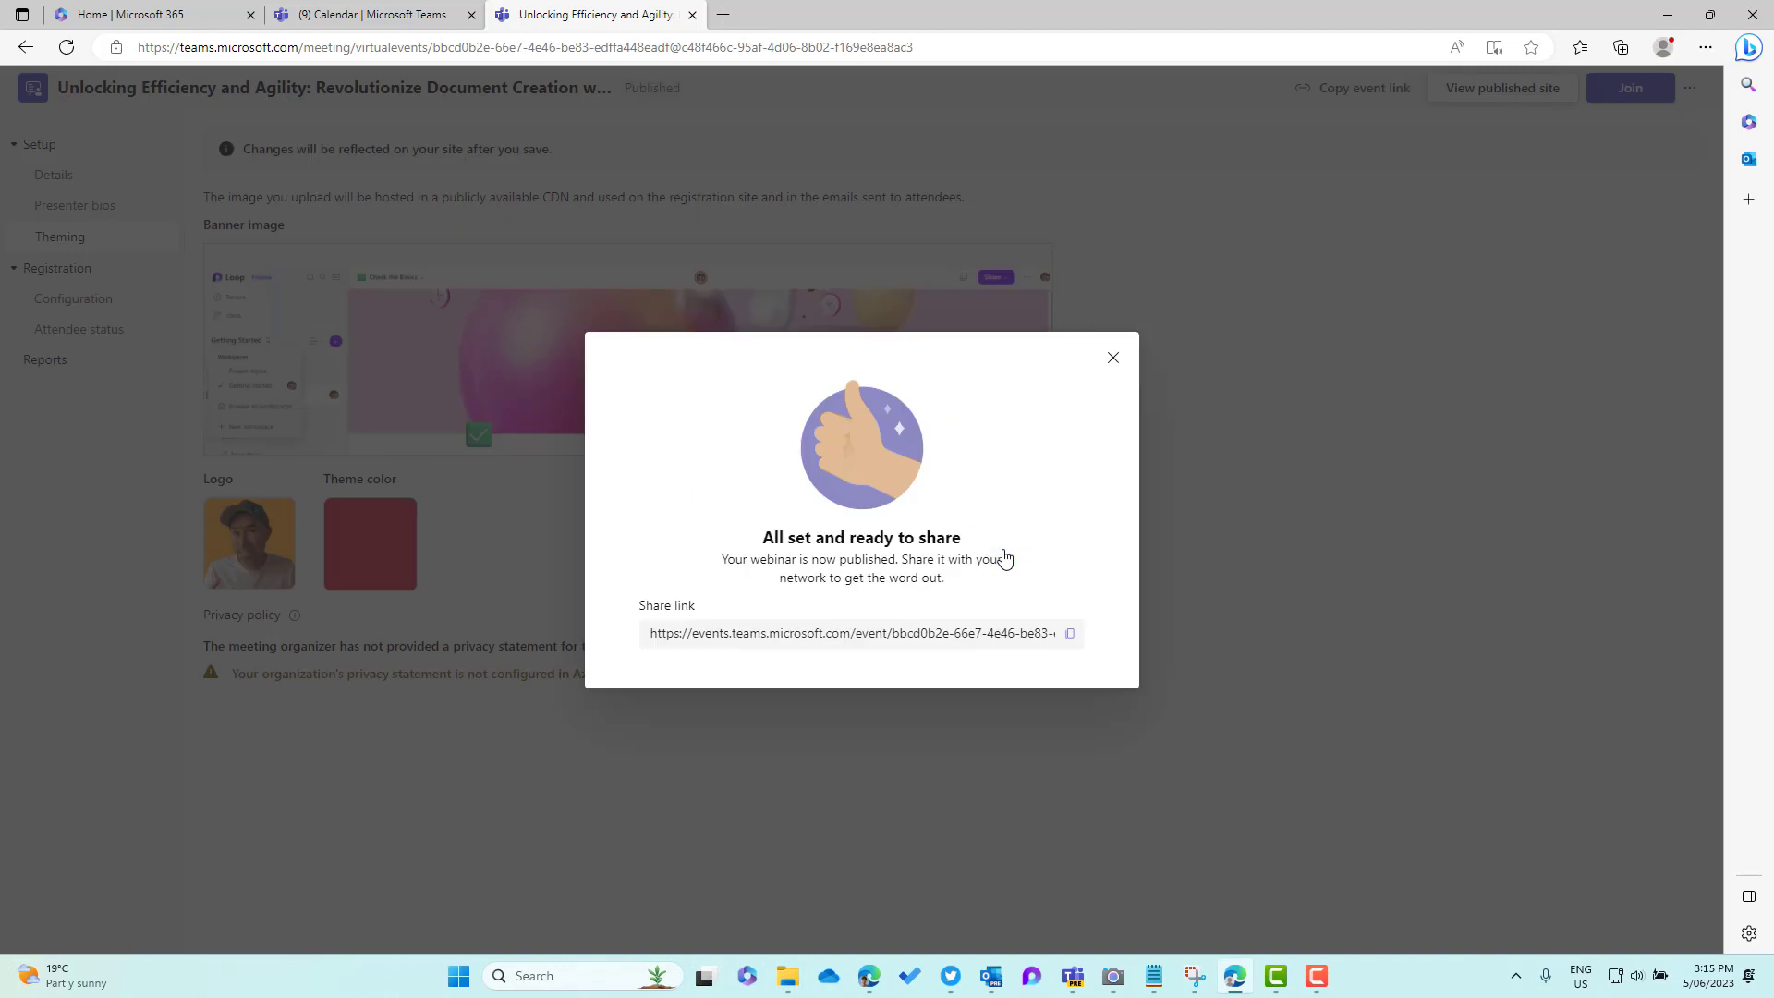
click(1069, 634)
click(1705, 47)
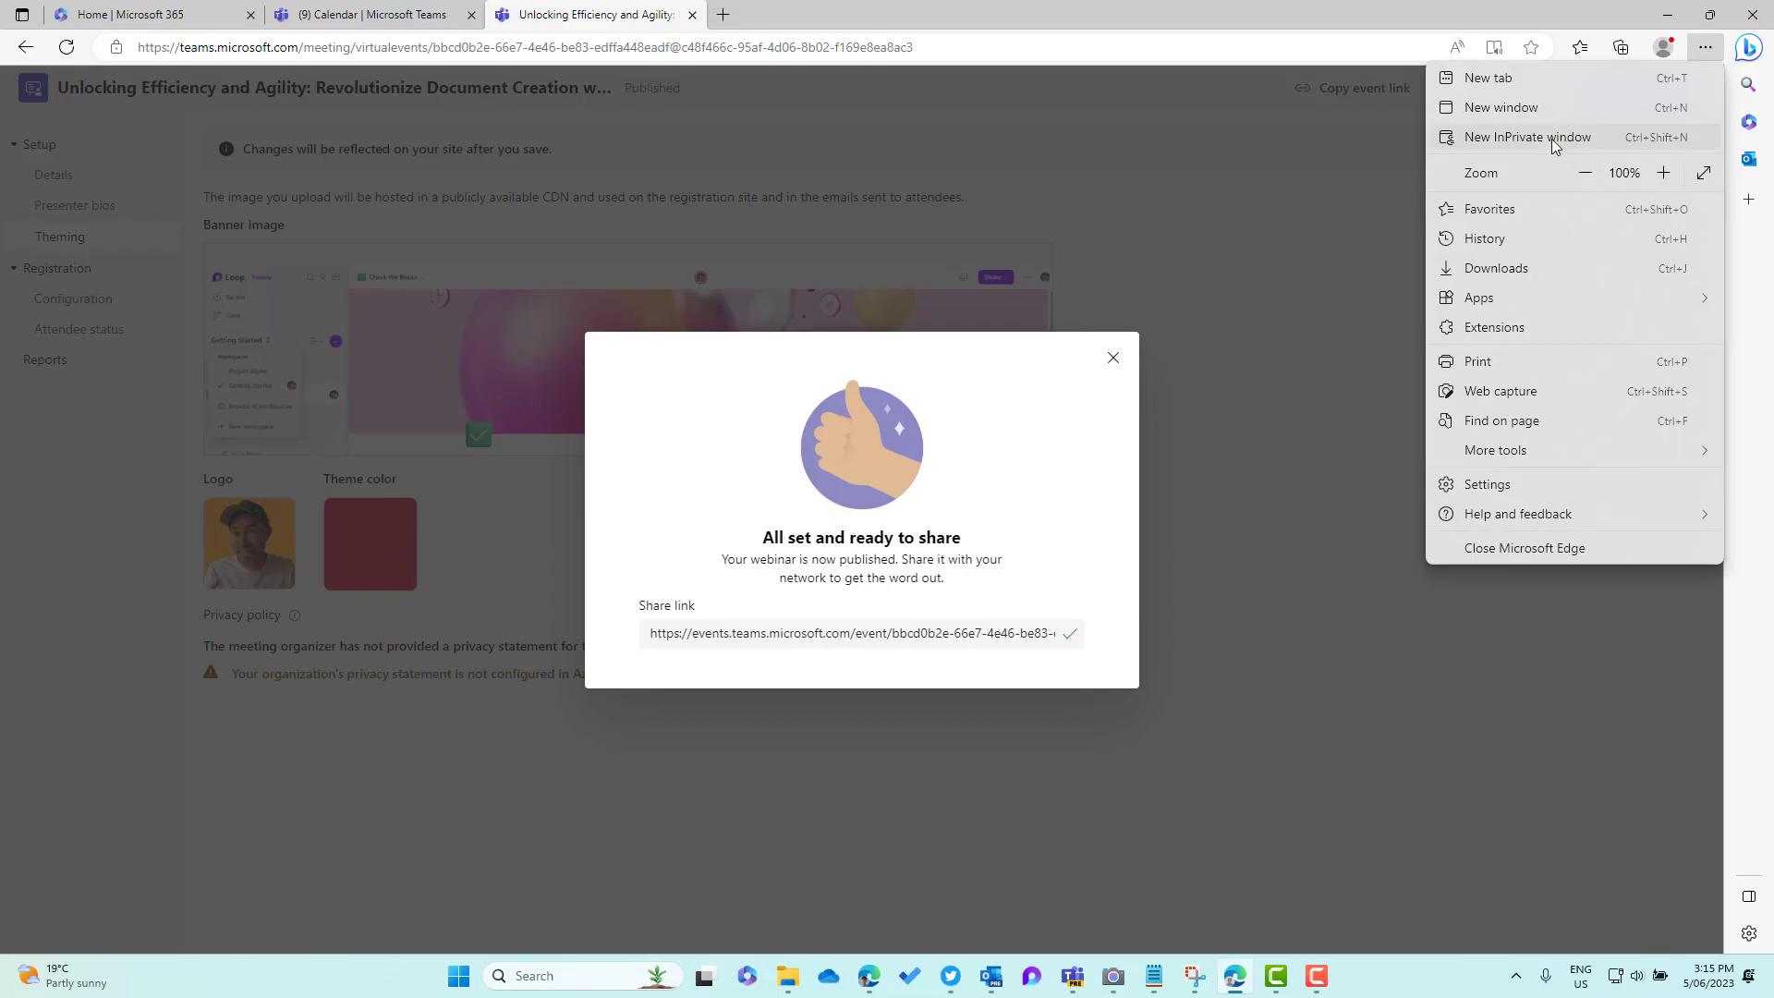
Load the copied event link in a new InPrivate window
click(1560, 136)
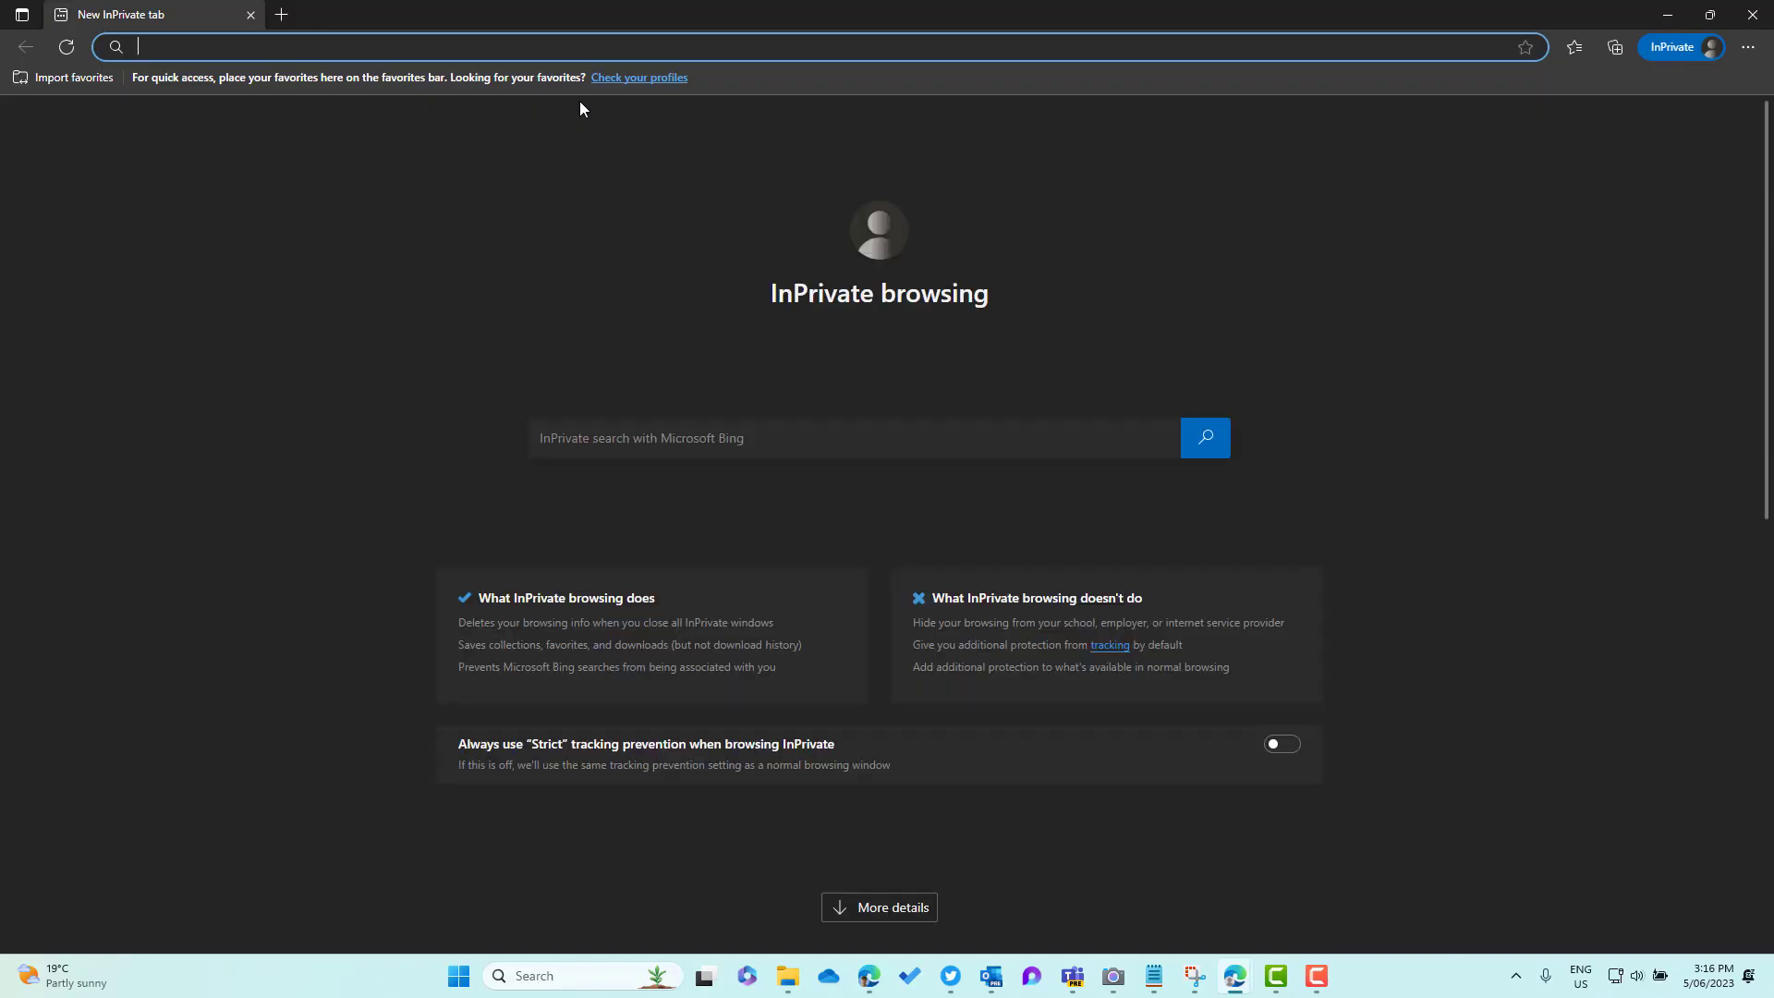
key(ctrl+v)
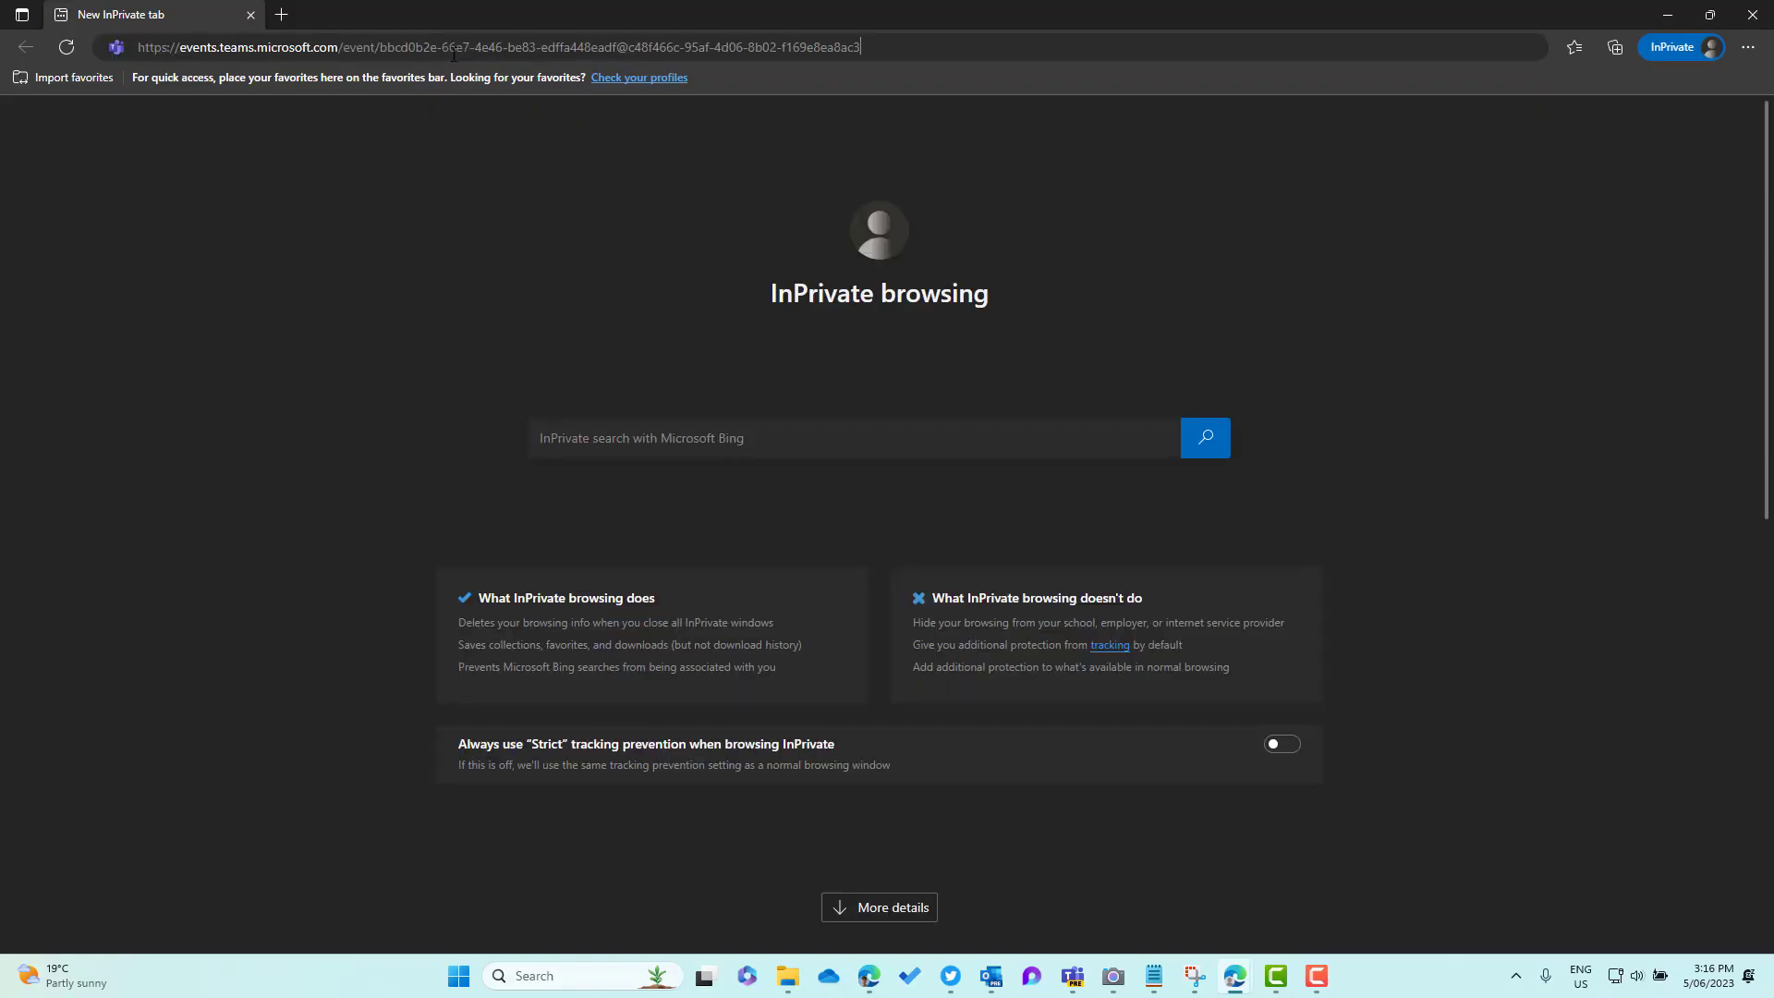
key(Return)
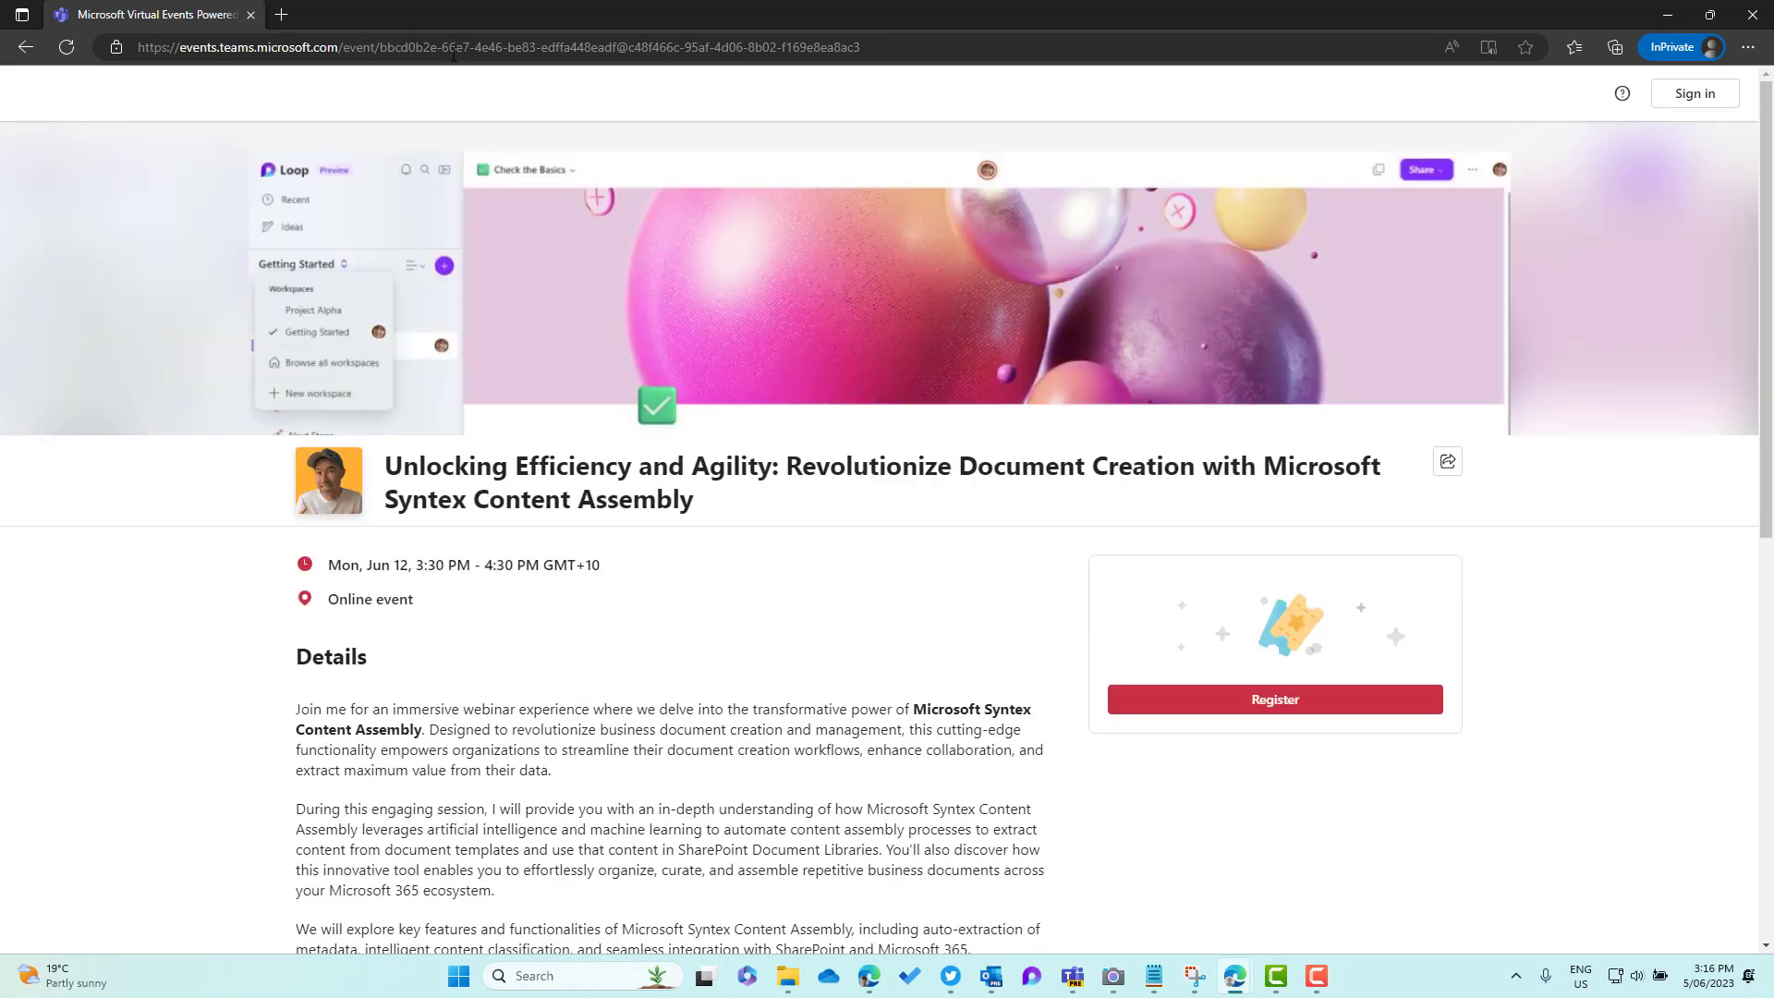
Scroll through the public event page and open the registration form
scroll(730, 358, down, 3)
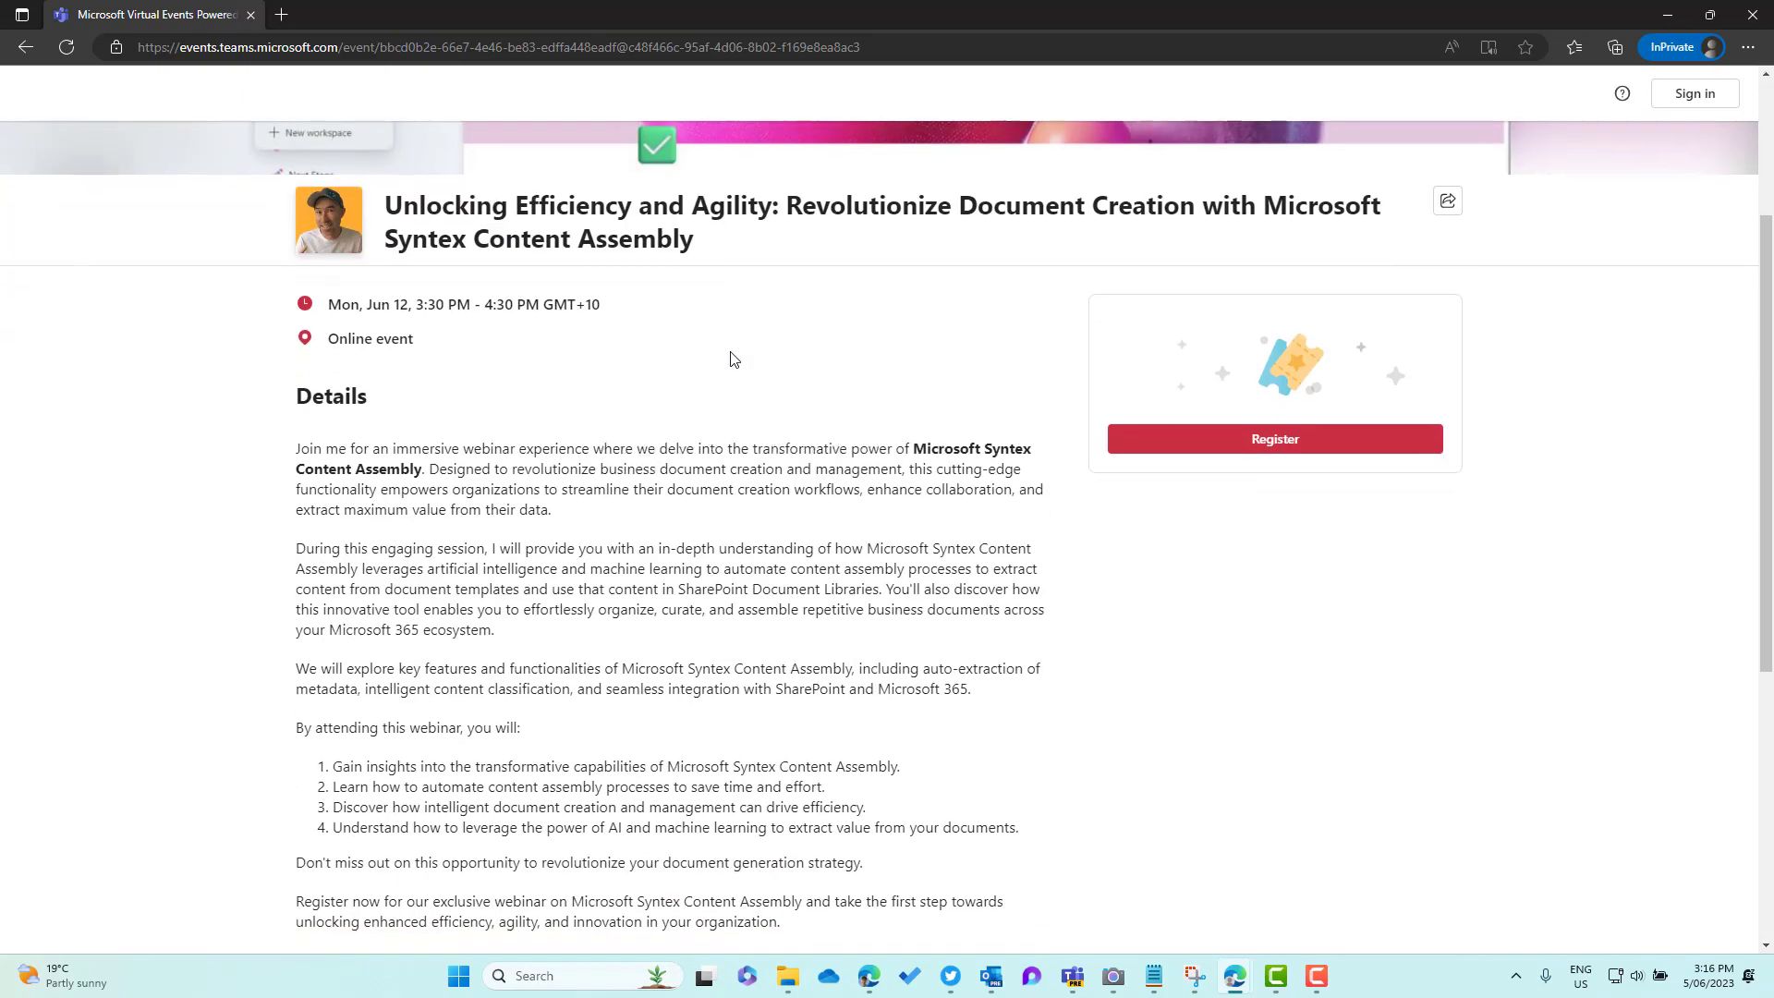
scroll(334, 289, down, 3)
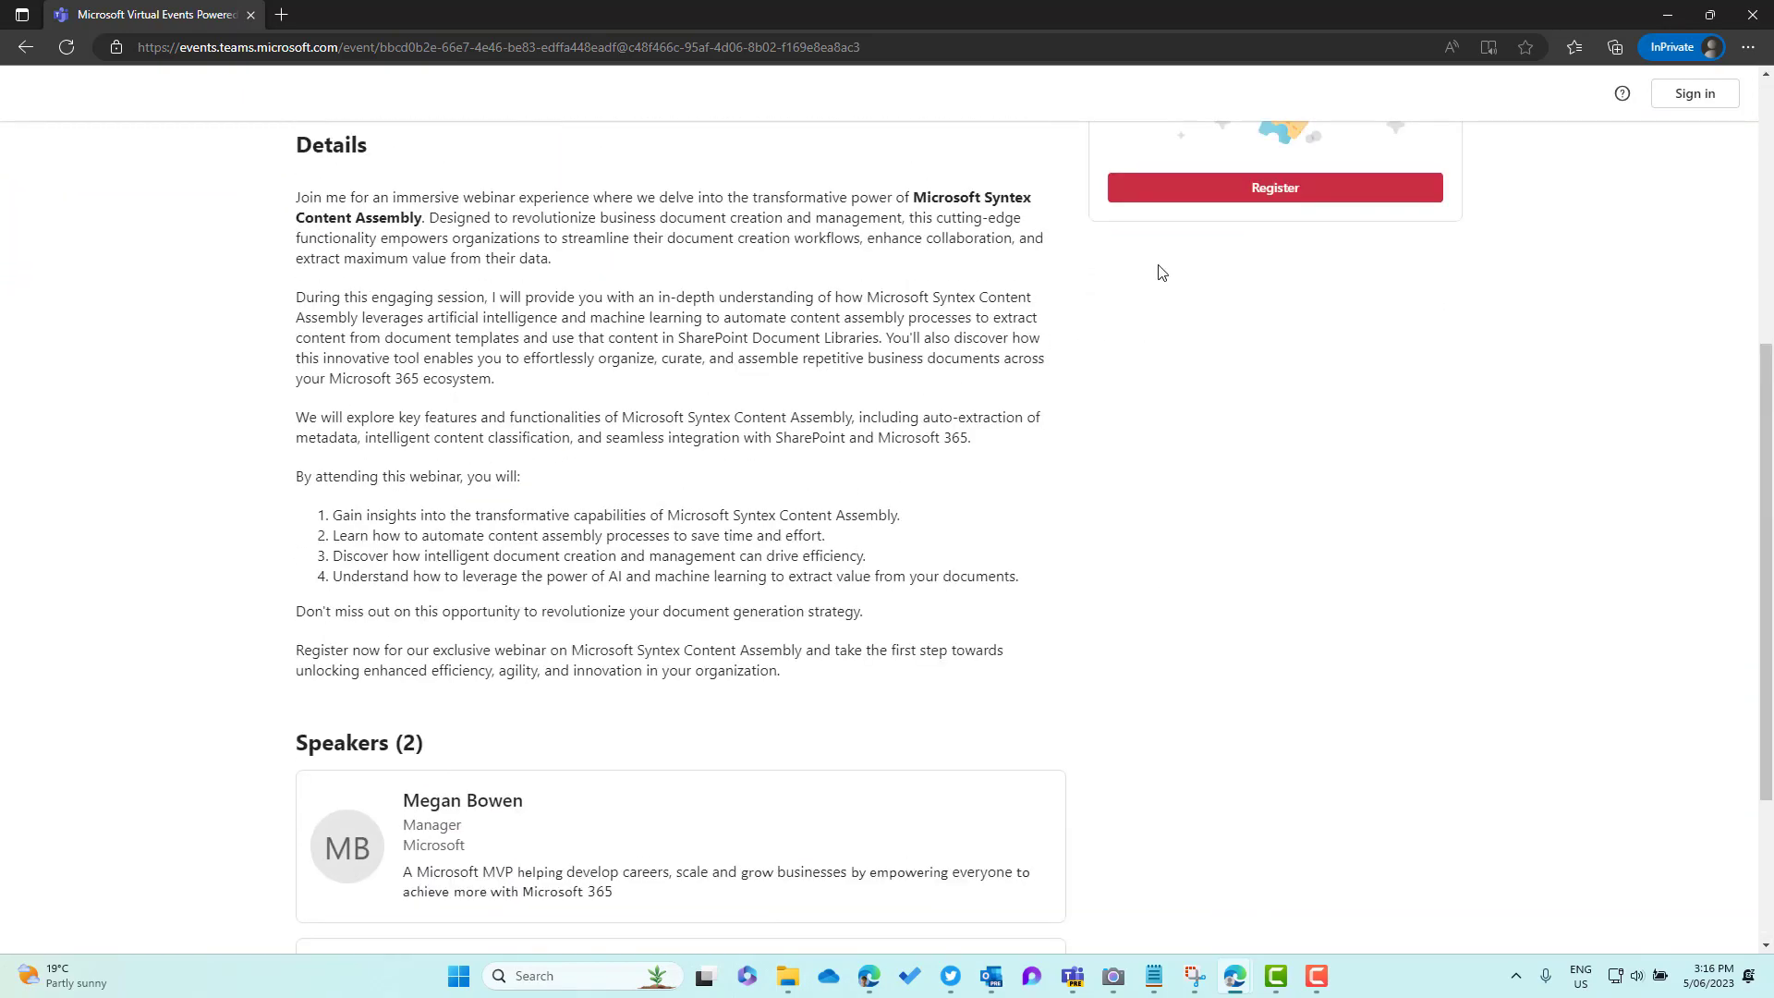
scroll(1345, 222, up, 2)
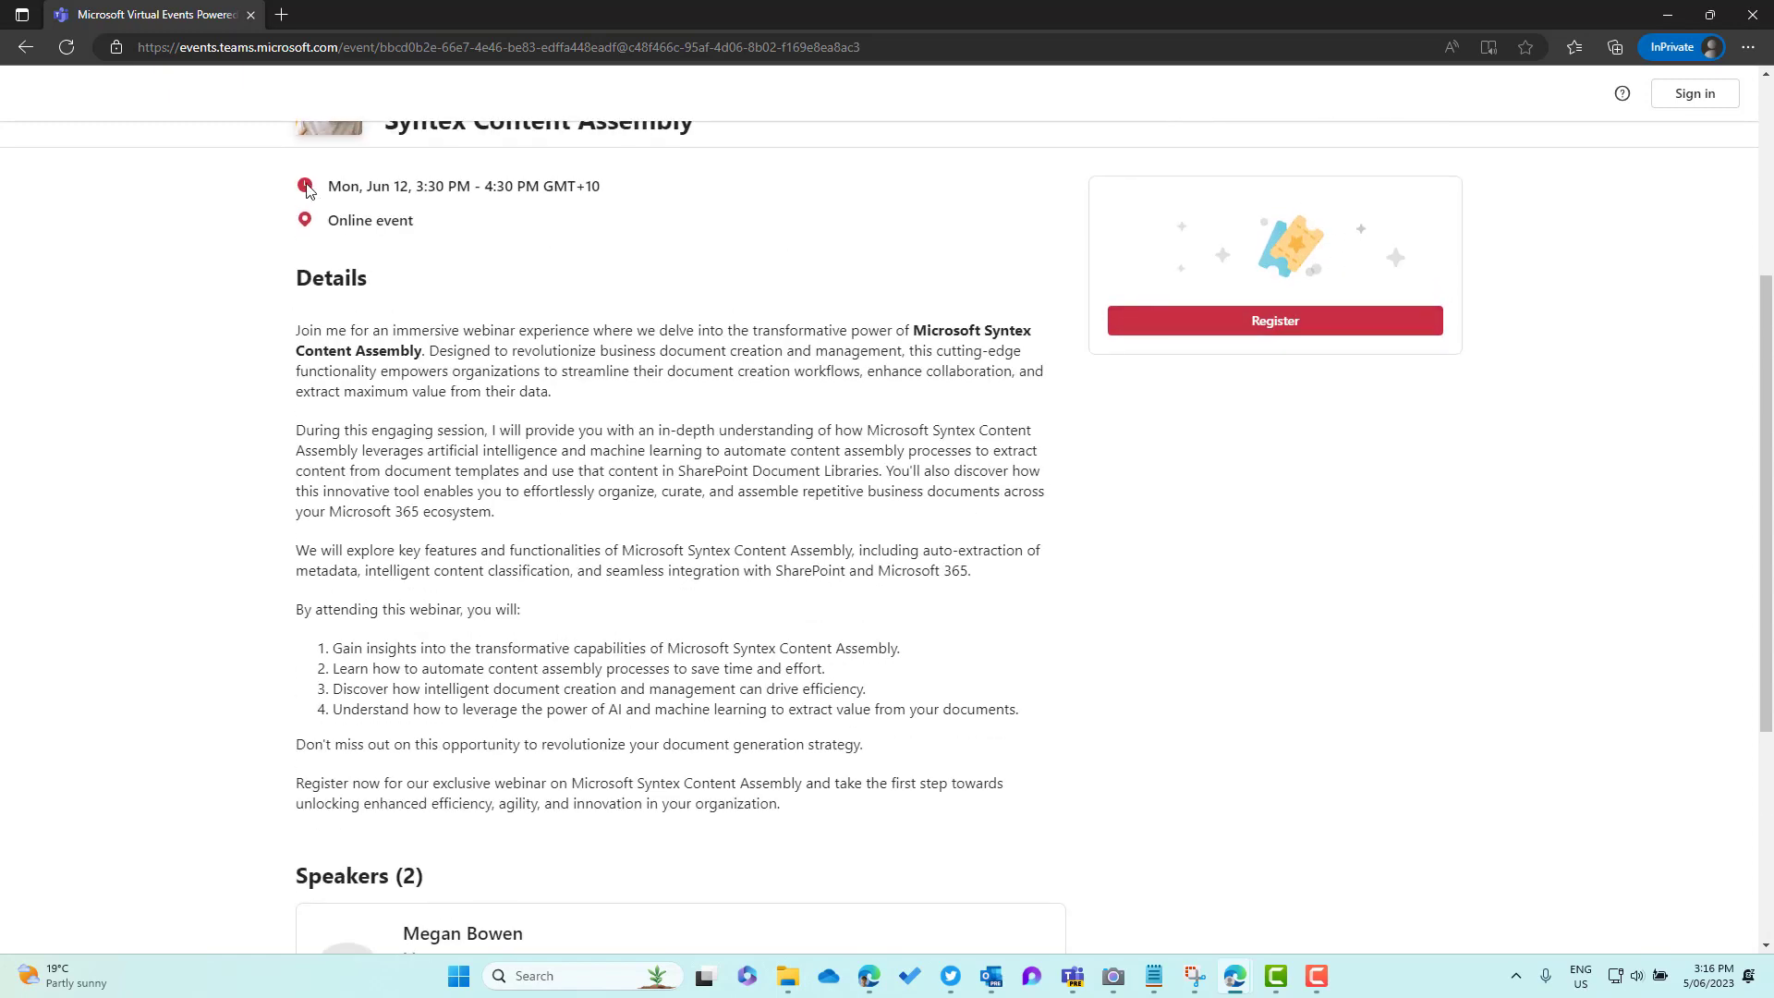
scroll(564, 506, down, 3)
scroll(705, 602, down, 2)
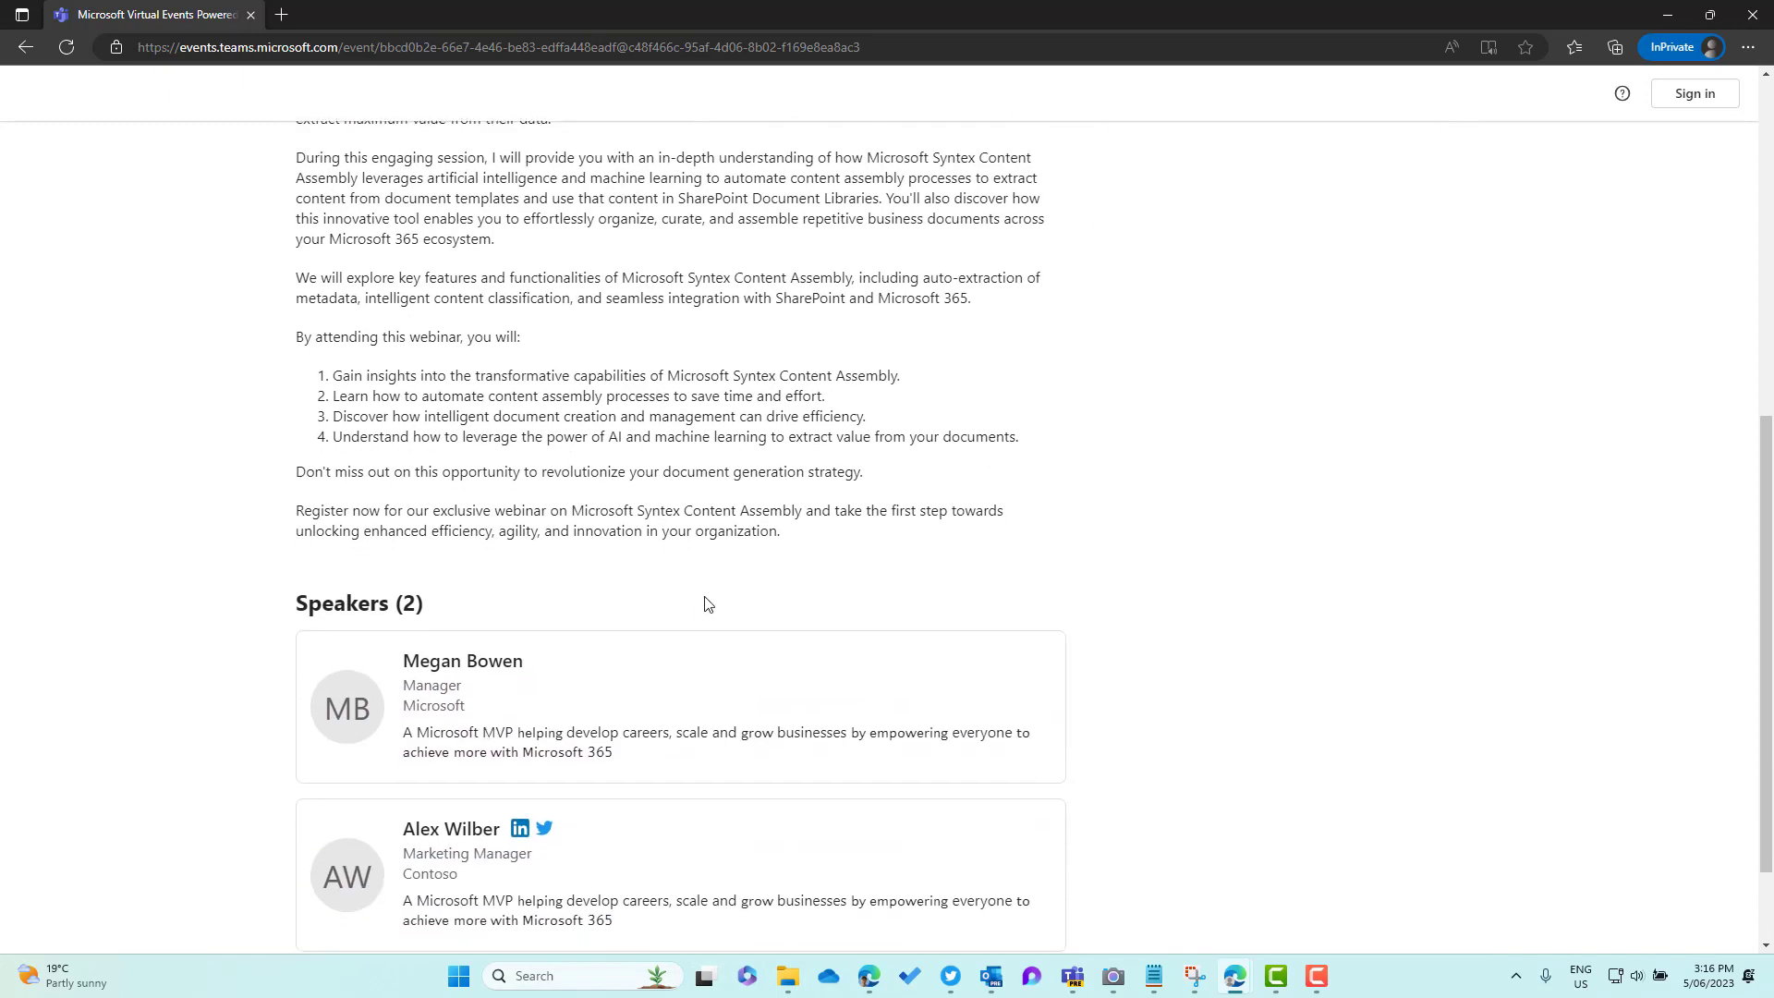
scroll(935, 756, up, 10)
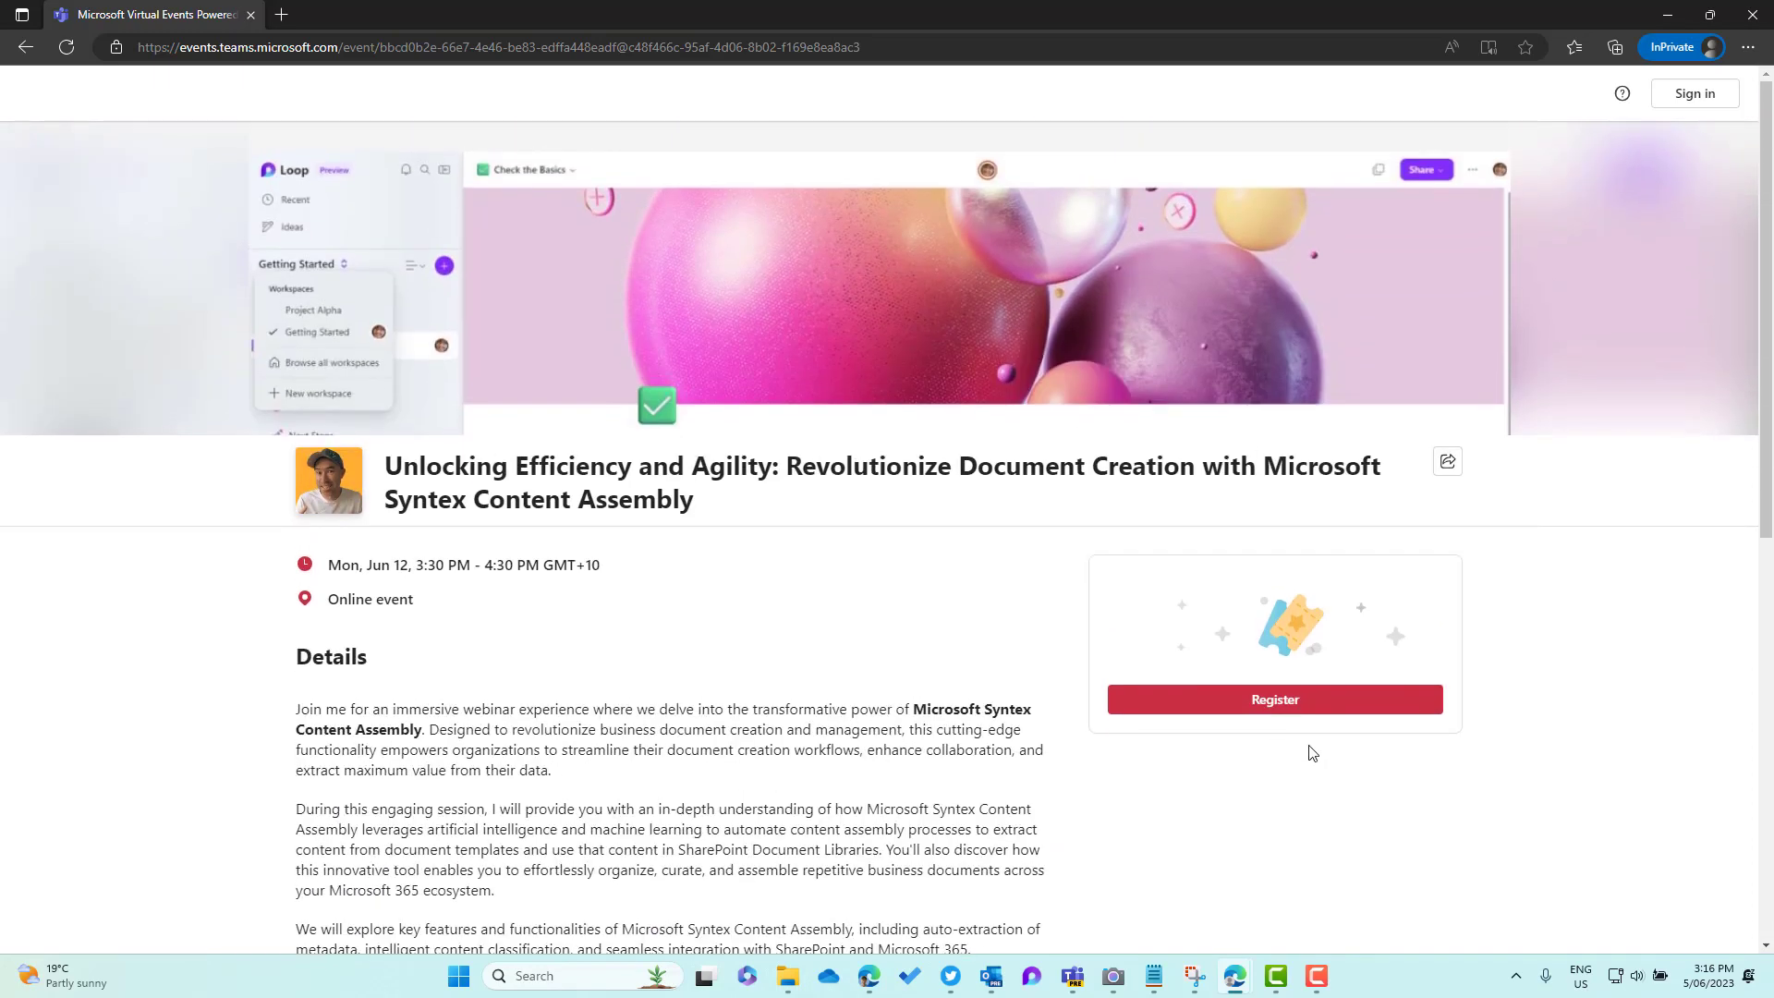
click(1295, 695)
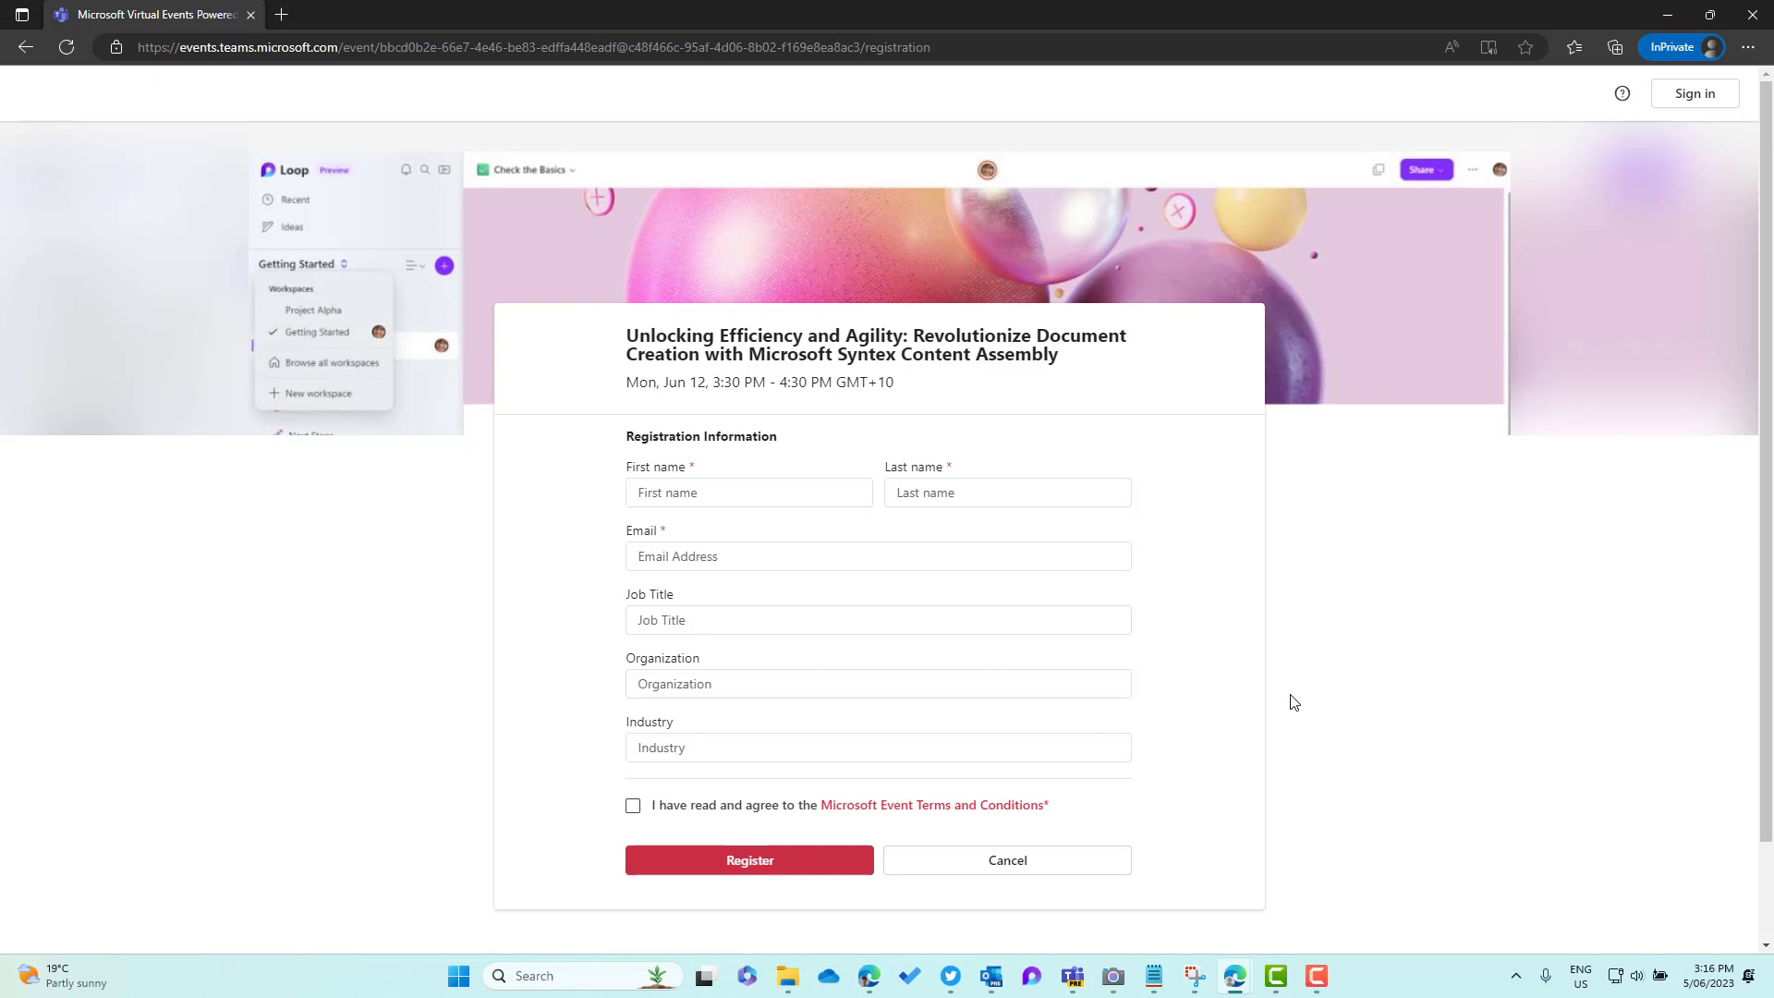
Step through the name and email fields and the custom Job Title, Organization and Industry fields
click(795, 483)
key(Tab)
key(Tab)
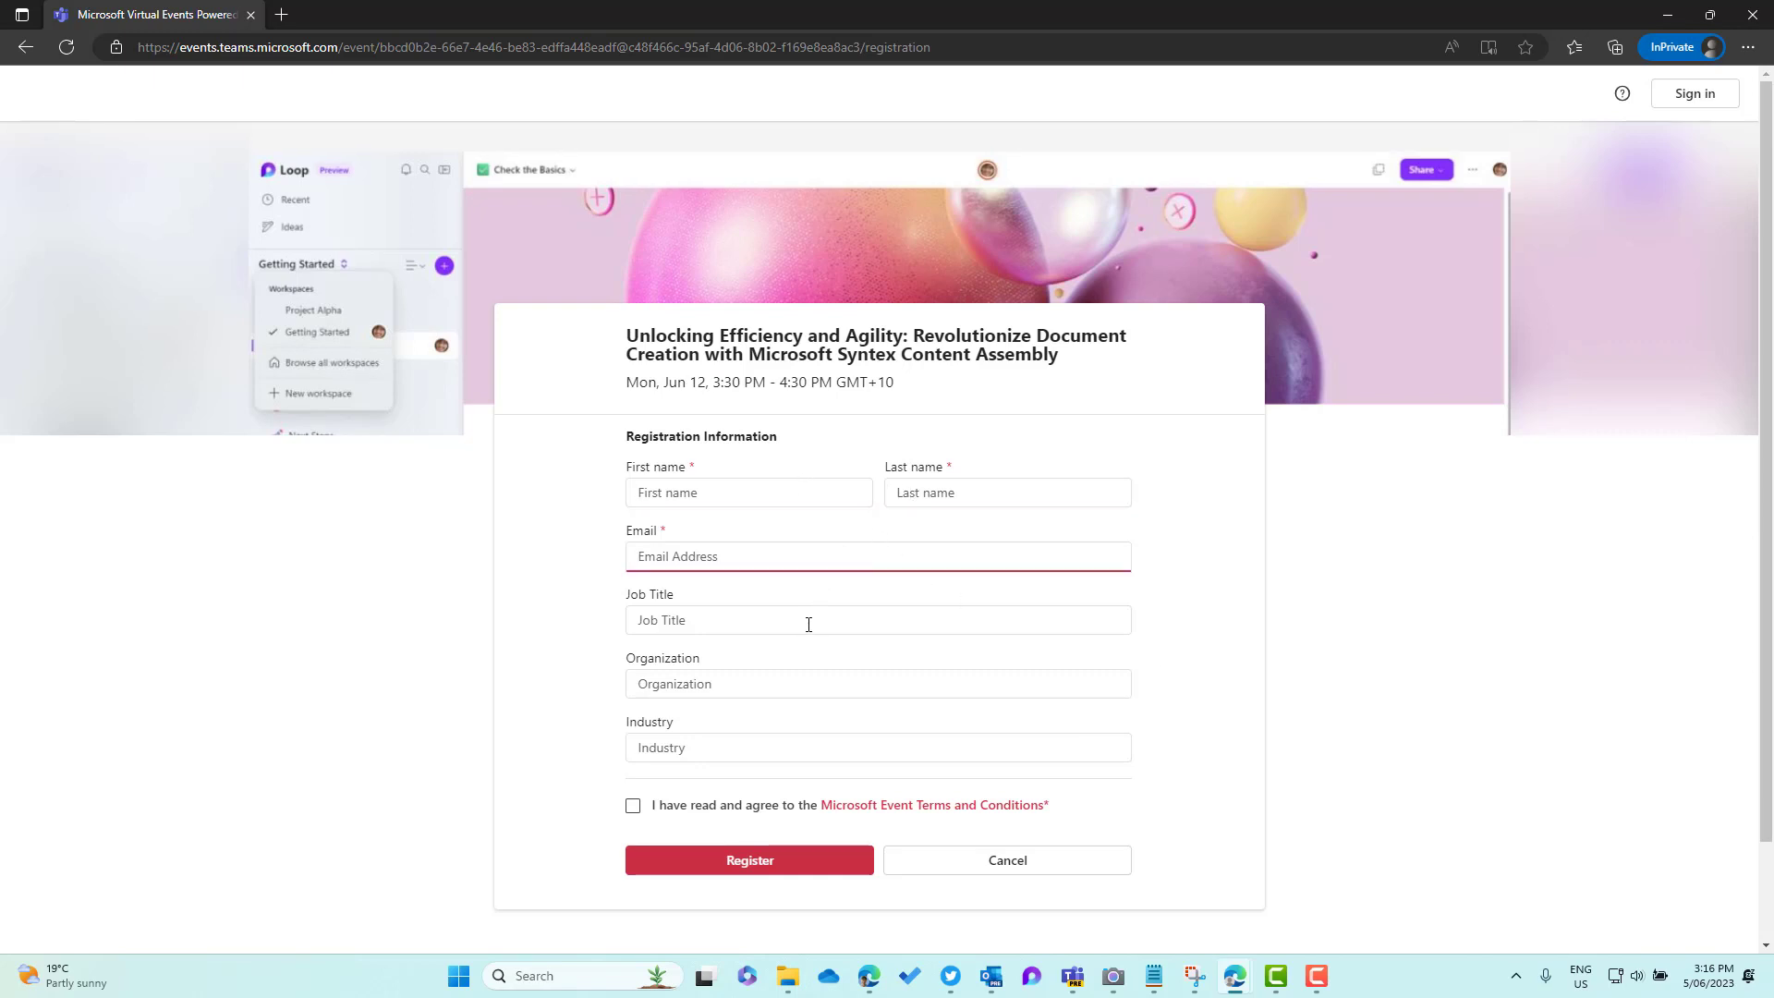
key(Tab)
key(Tab)
key(Tab)
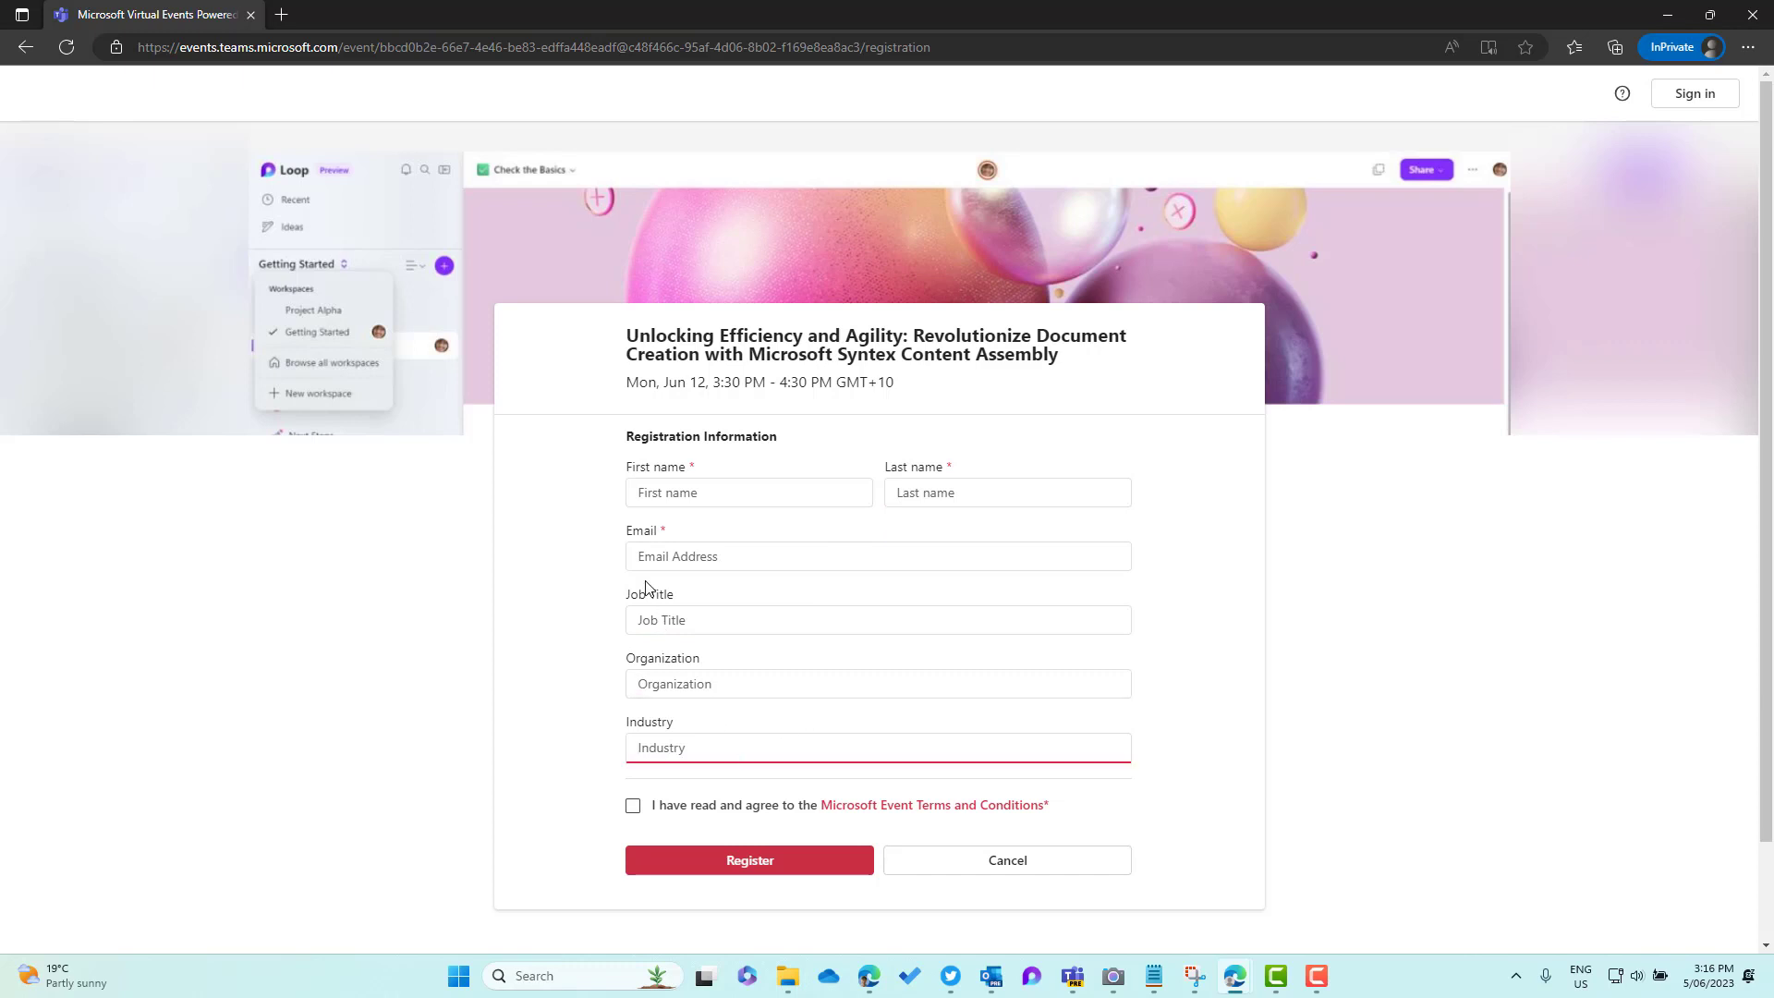
drag(631, 594, 750, 736)
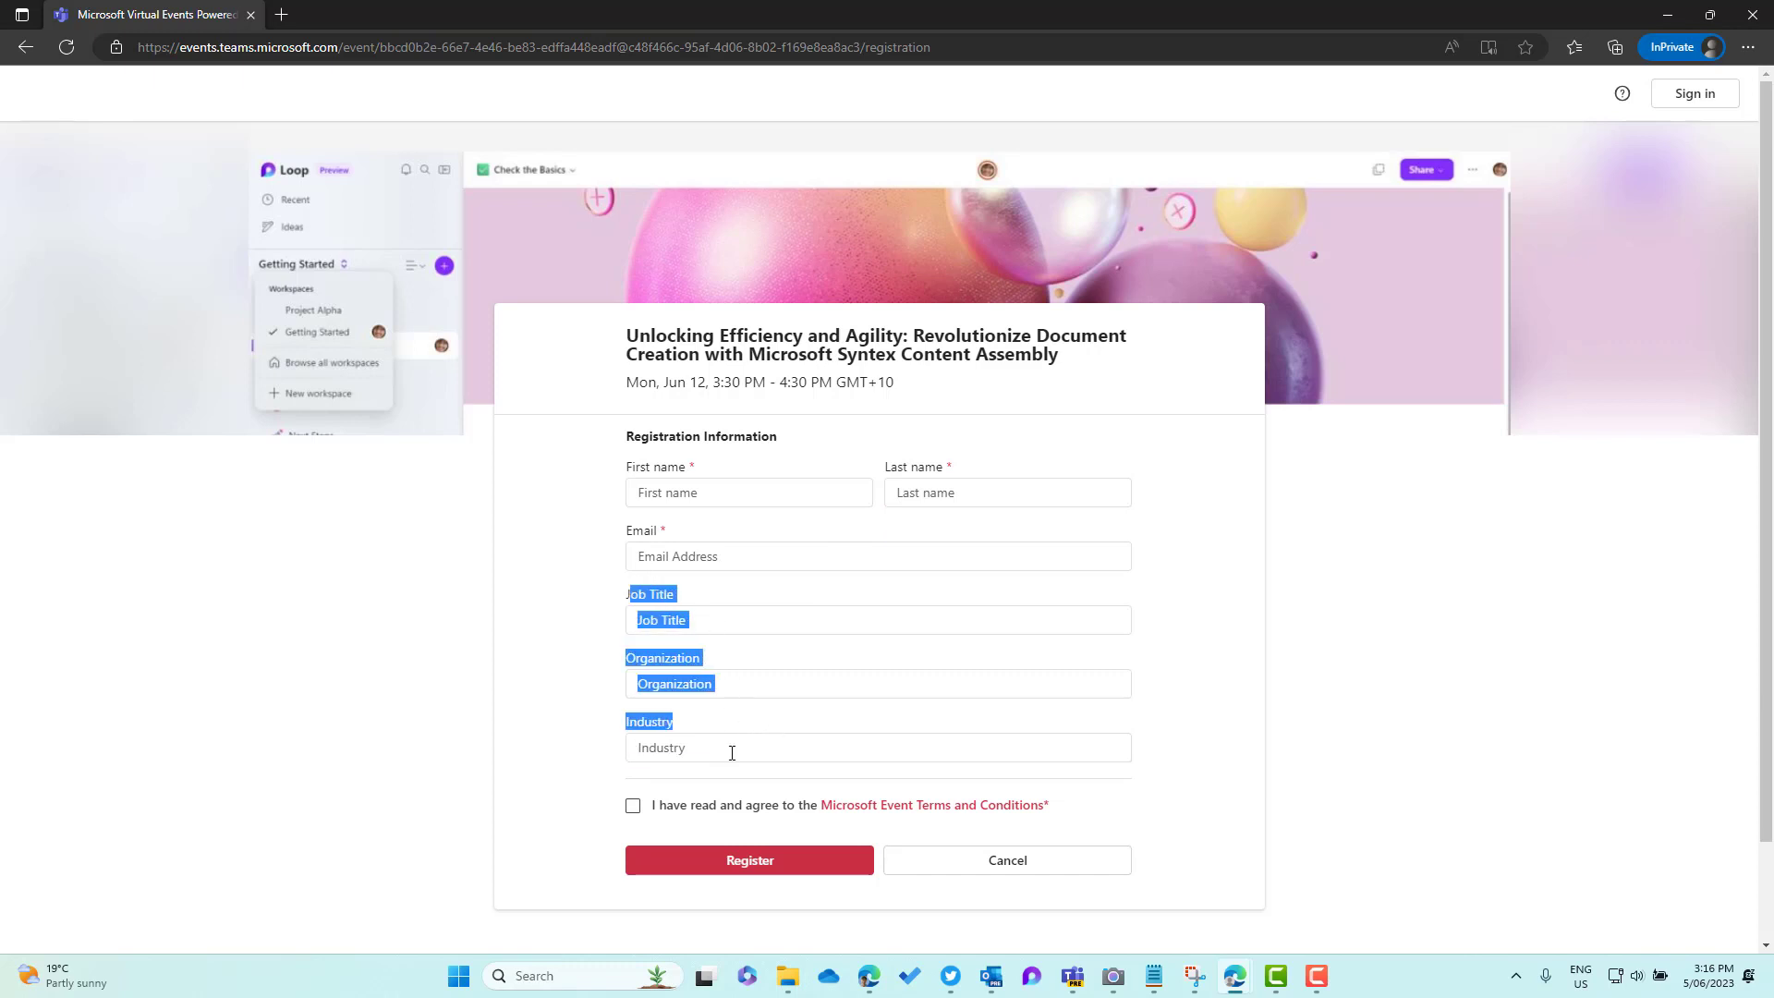
click(705, 813)
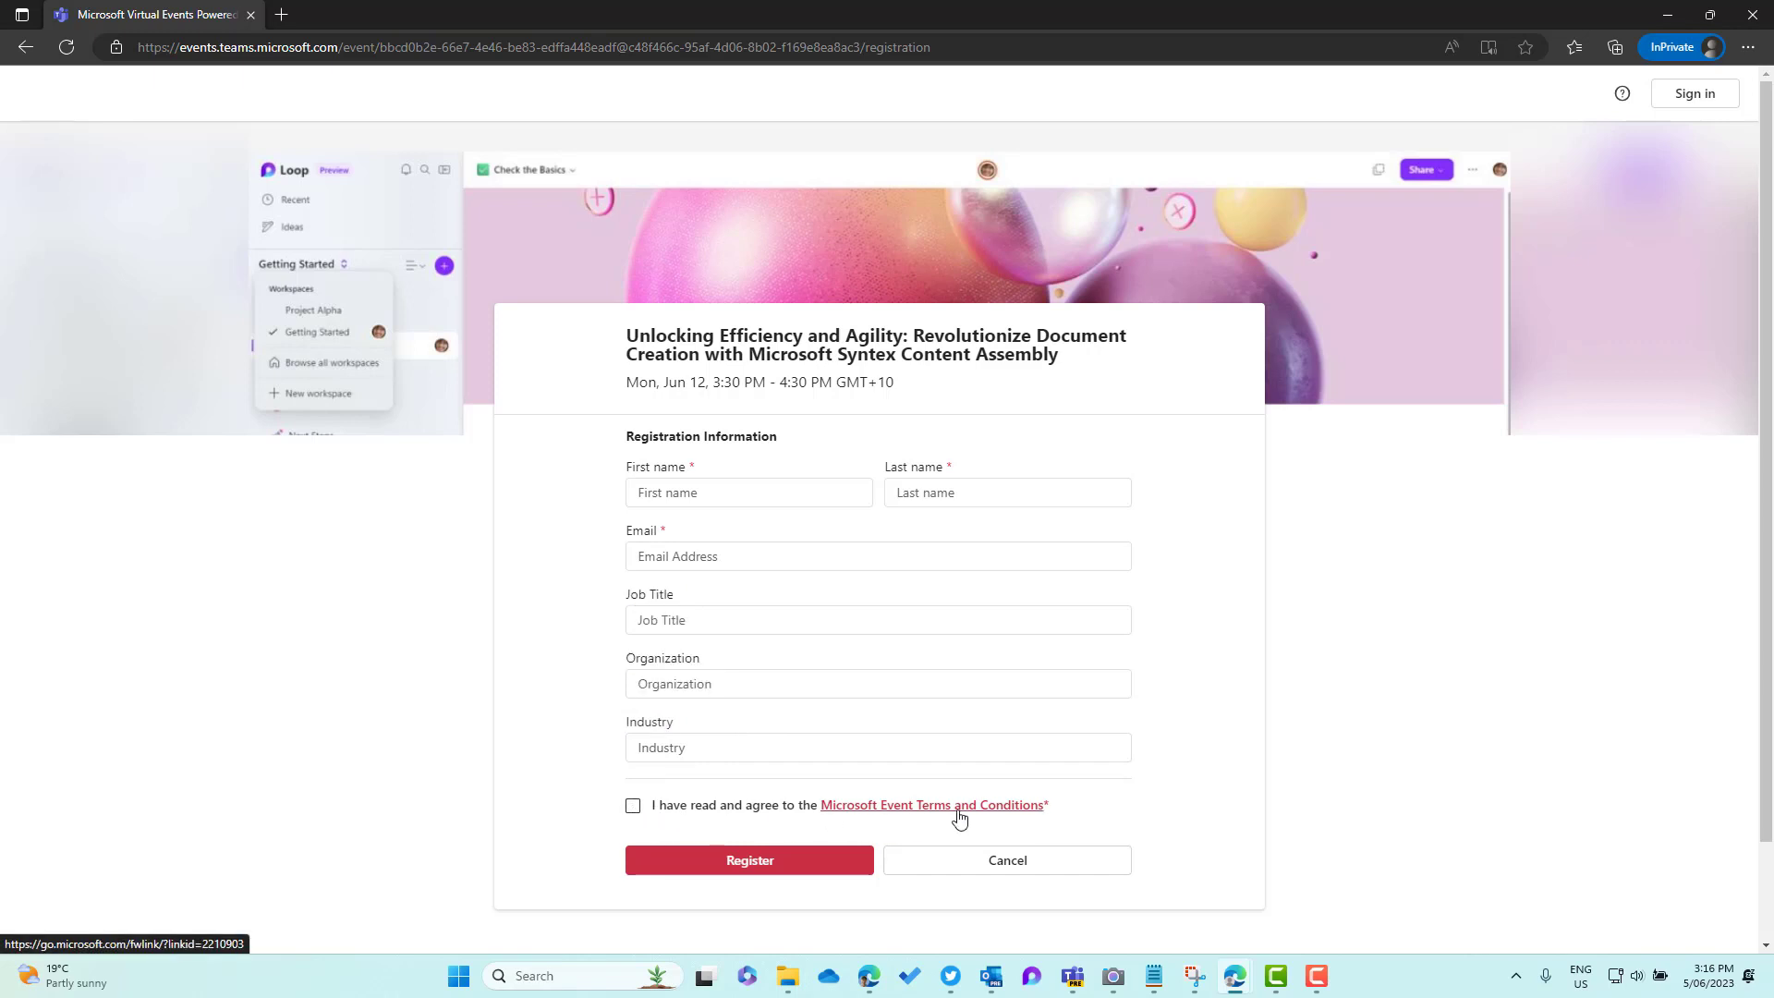
click(735, 490)
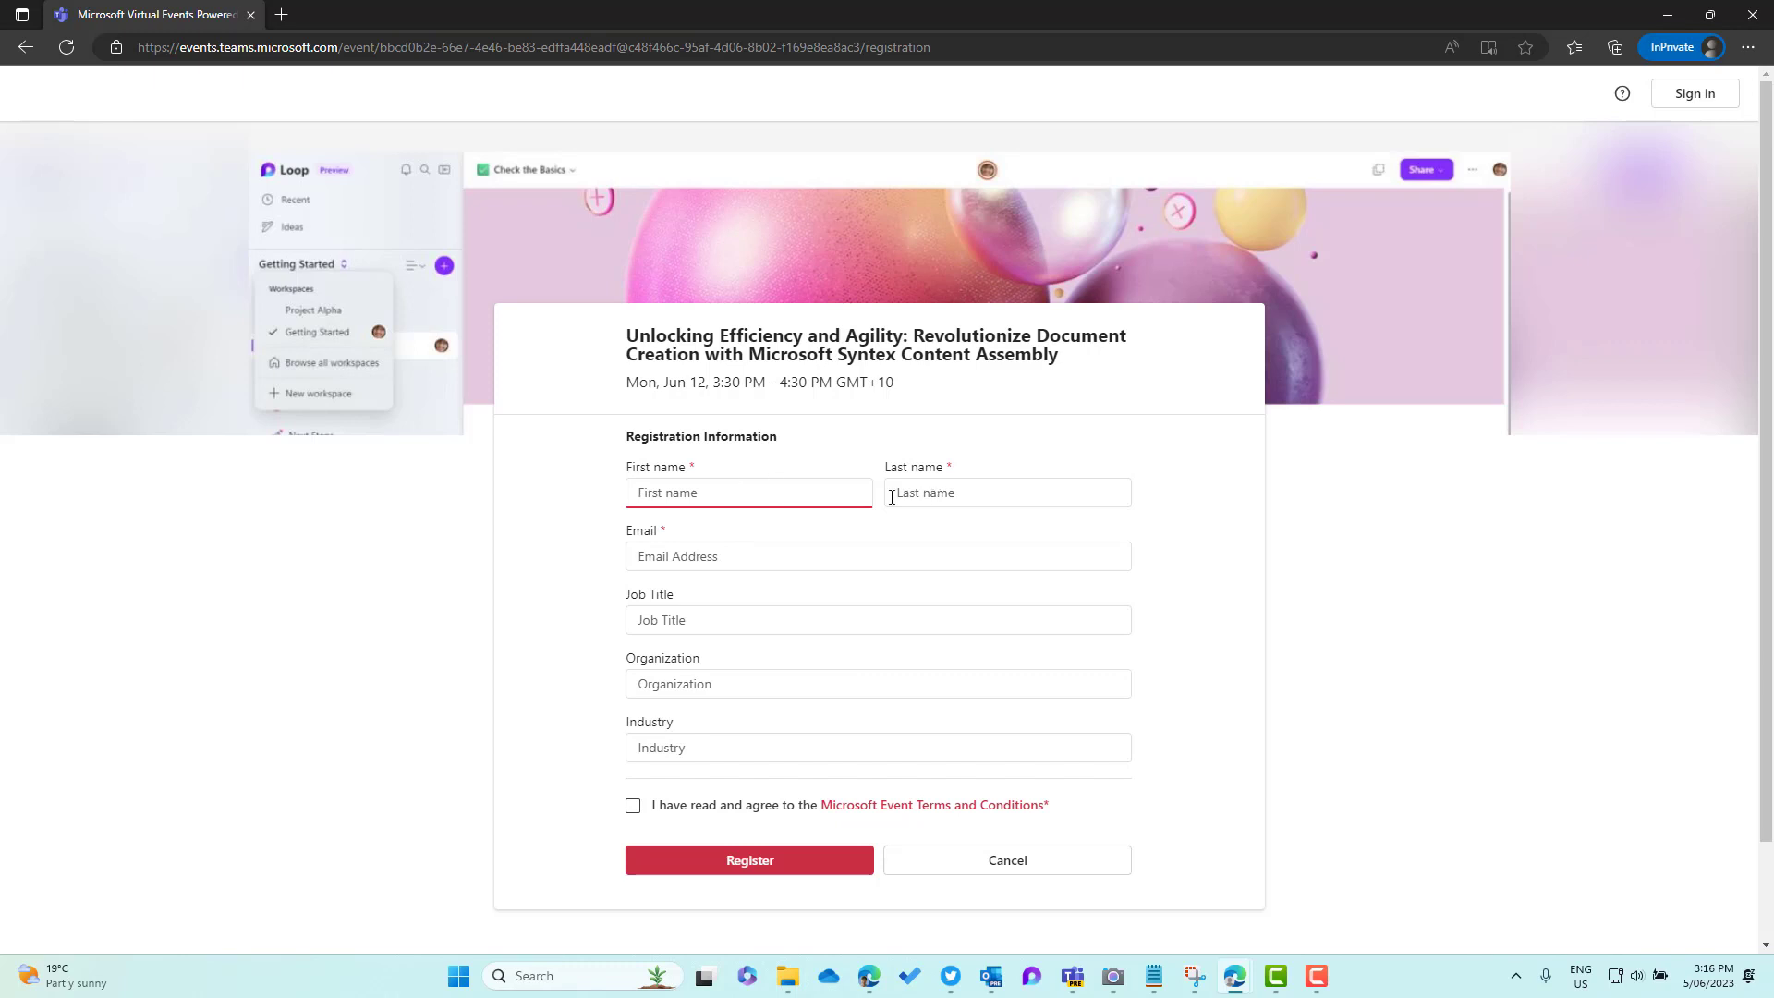
click(932, 495)
click(786, 550)
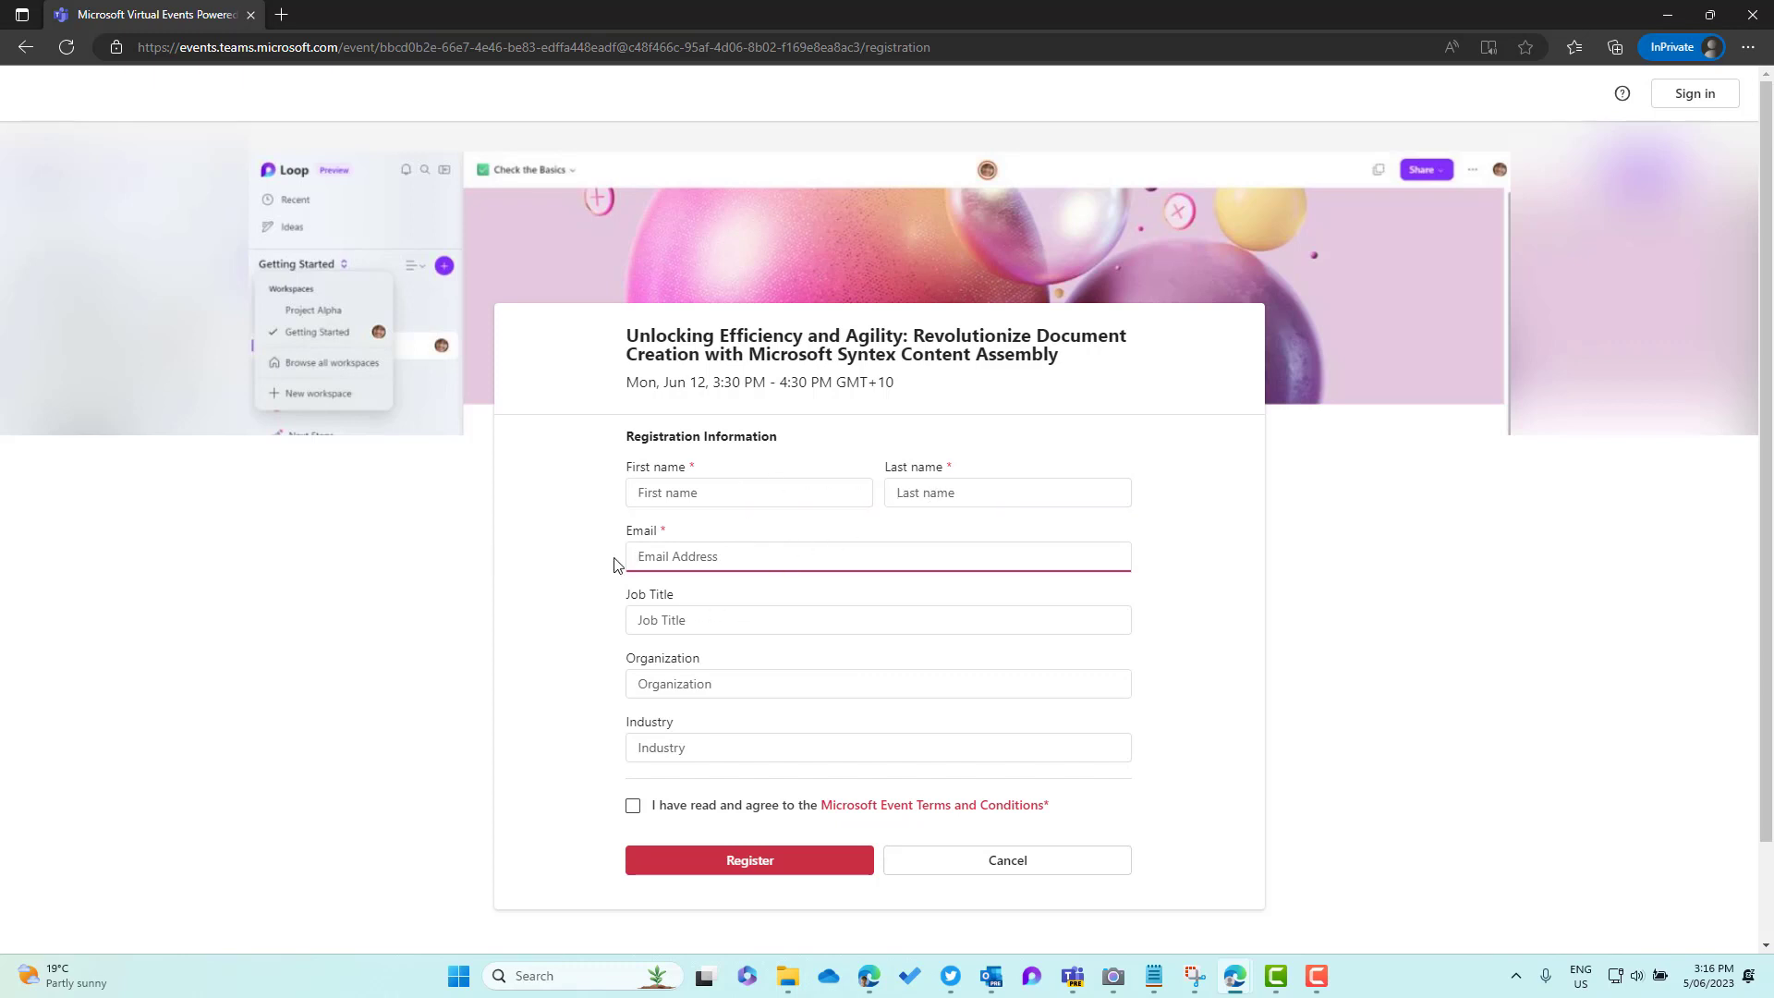
Enter the attendee's first name, last name and email address
click(756, 489)
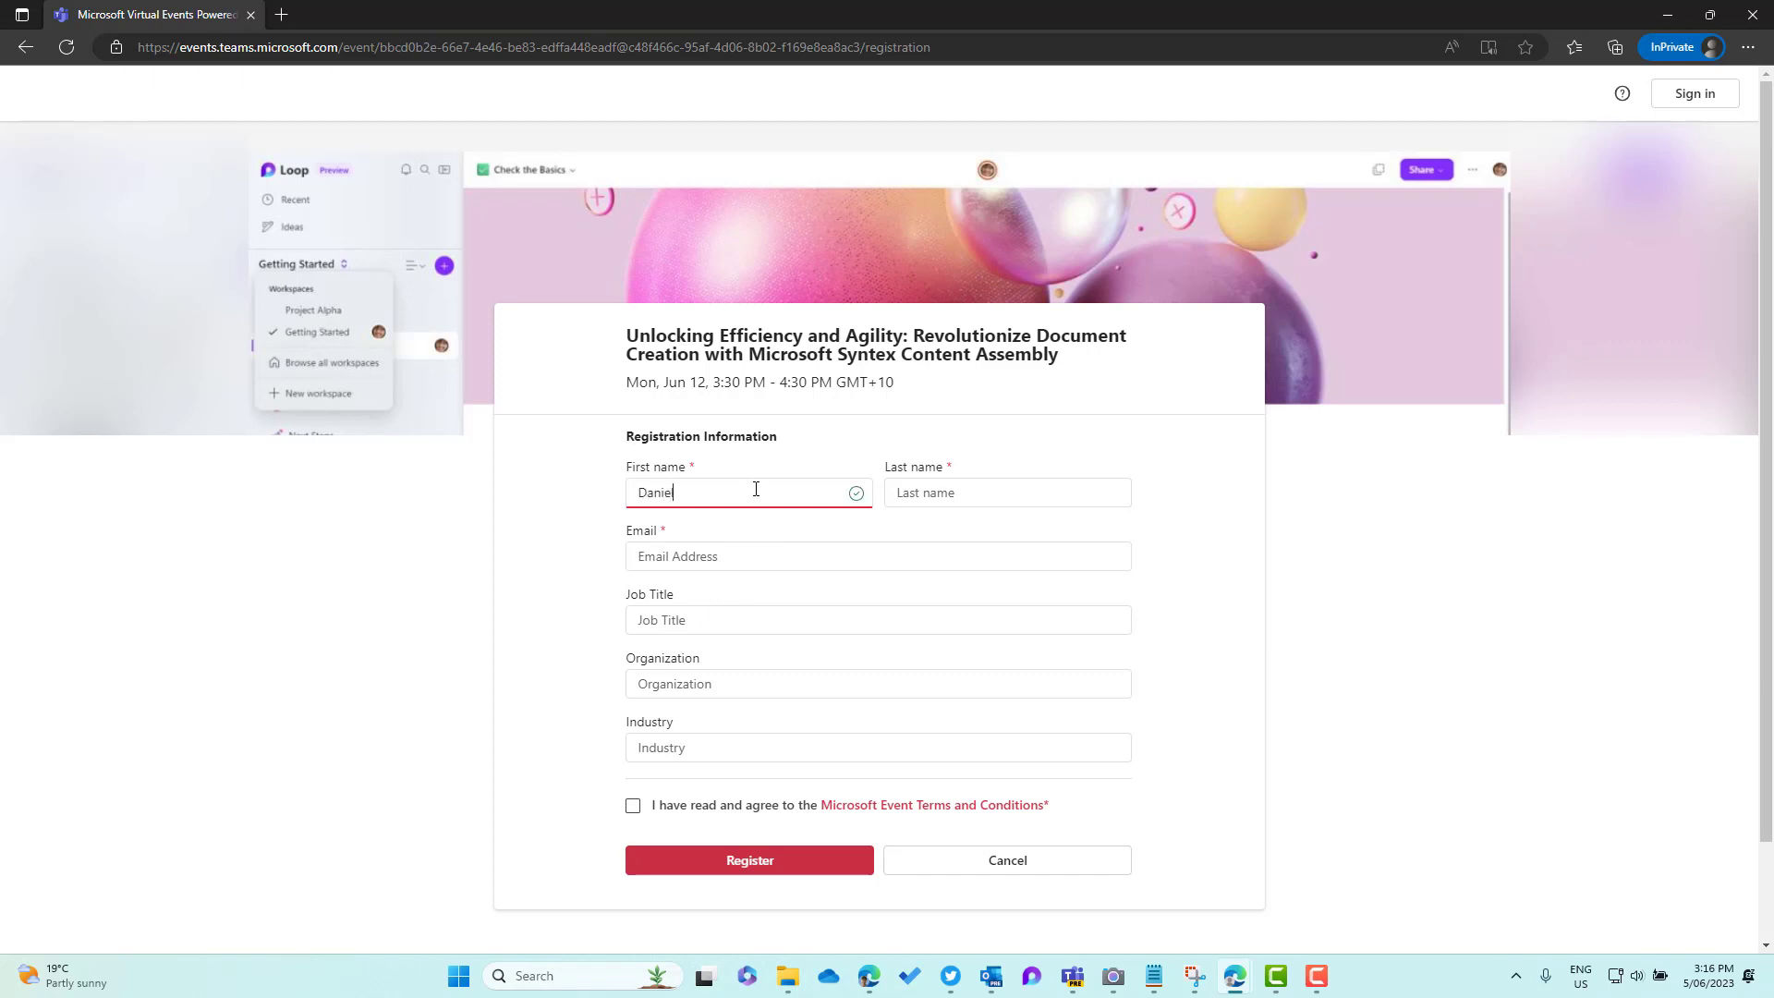
key(Tab)
key(Tab)
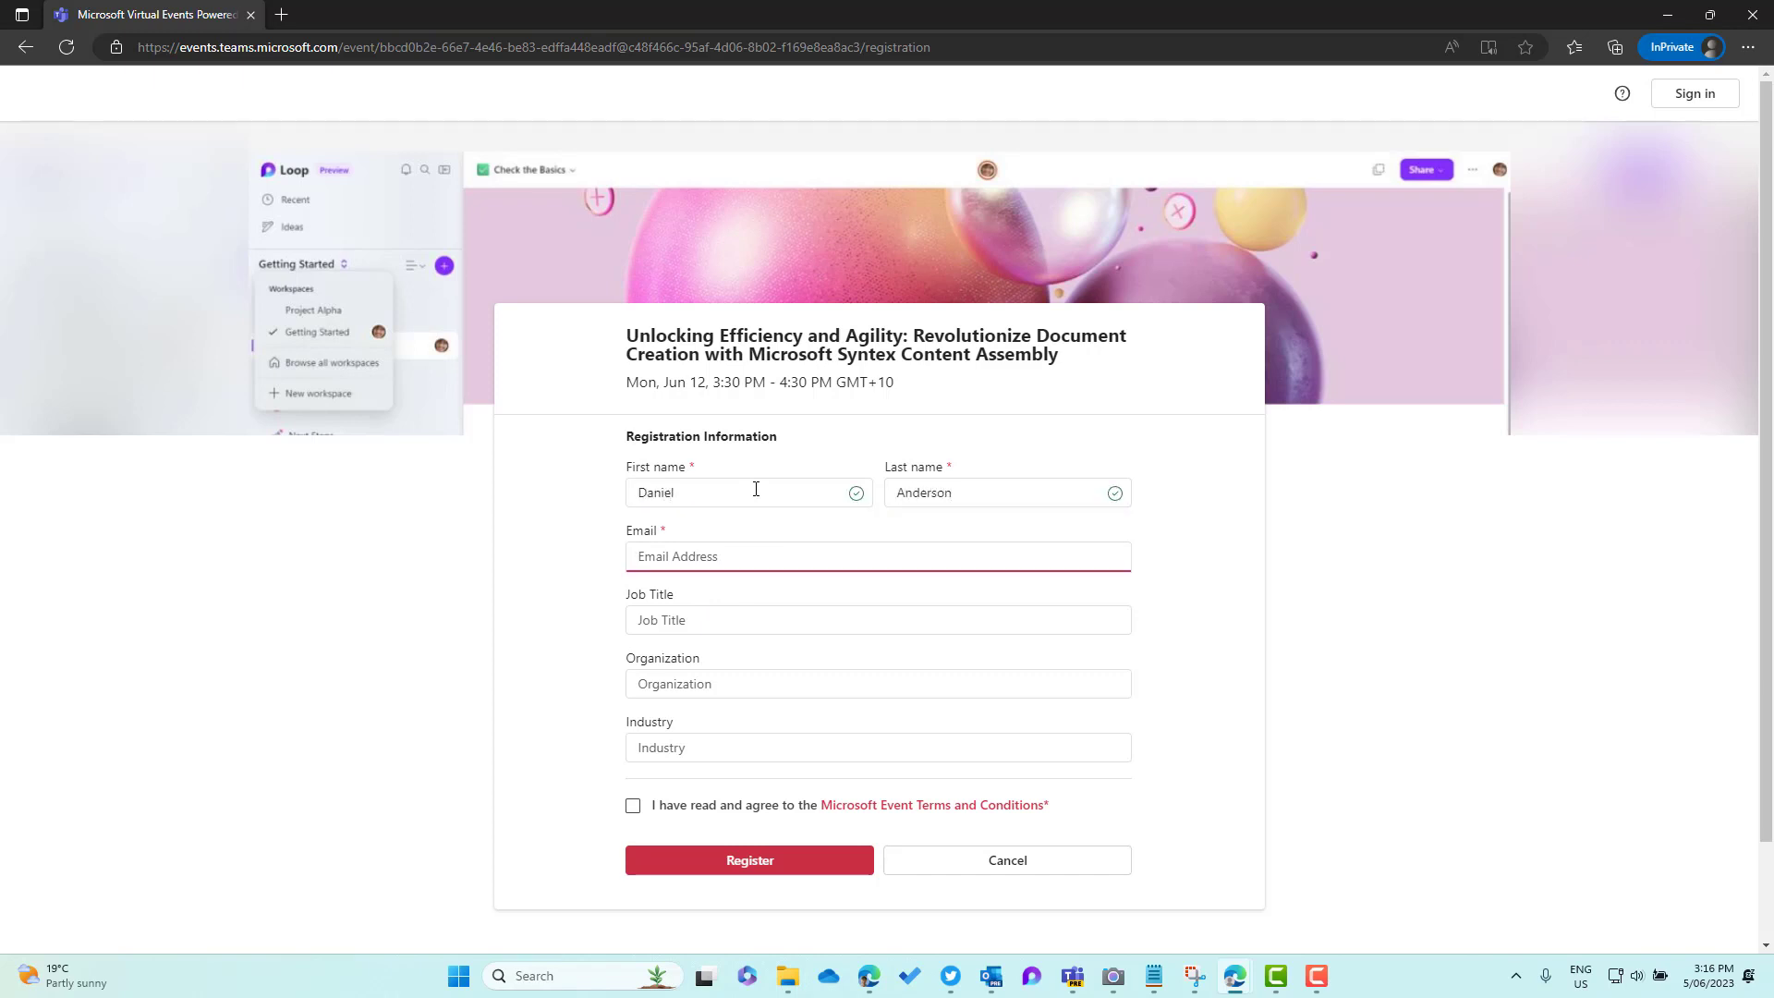
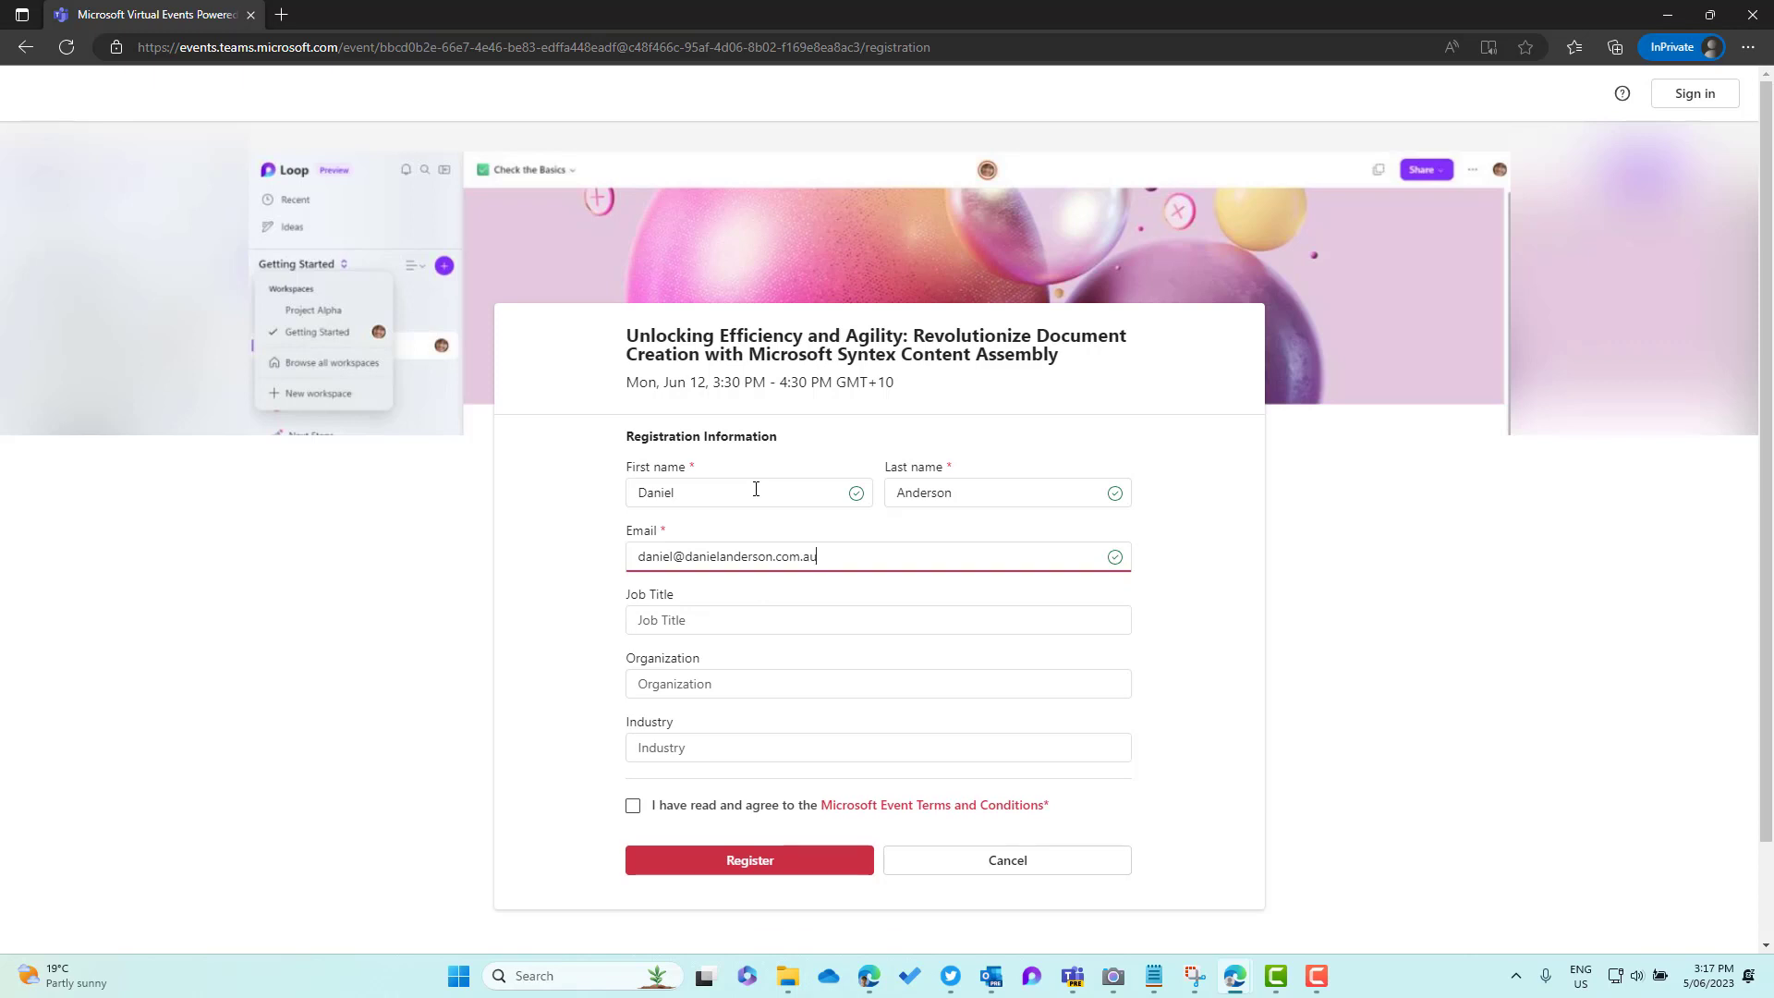
Enter 'Microsoft MVP' as the job title, removing a stray letter
click(712, 621)
text(Microsof)
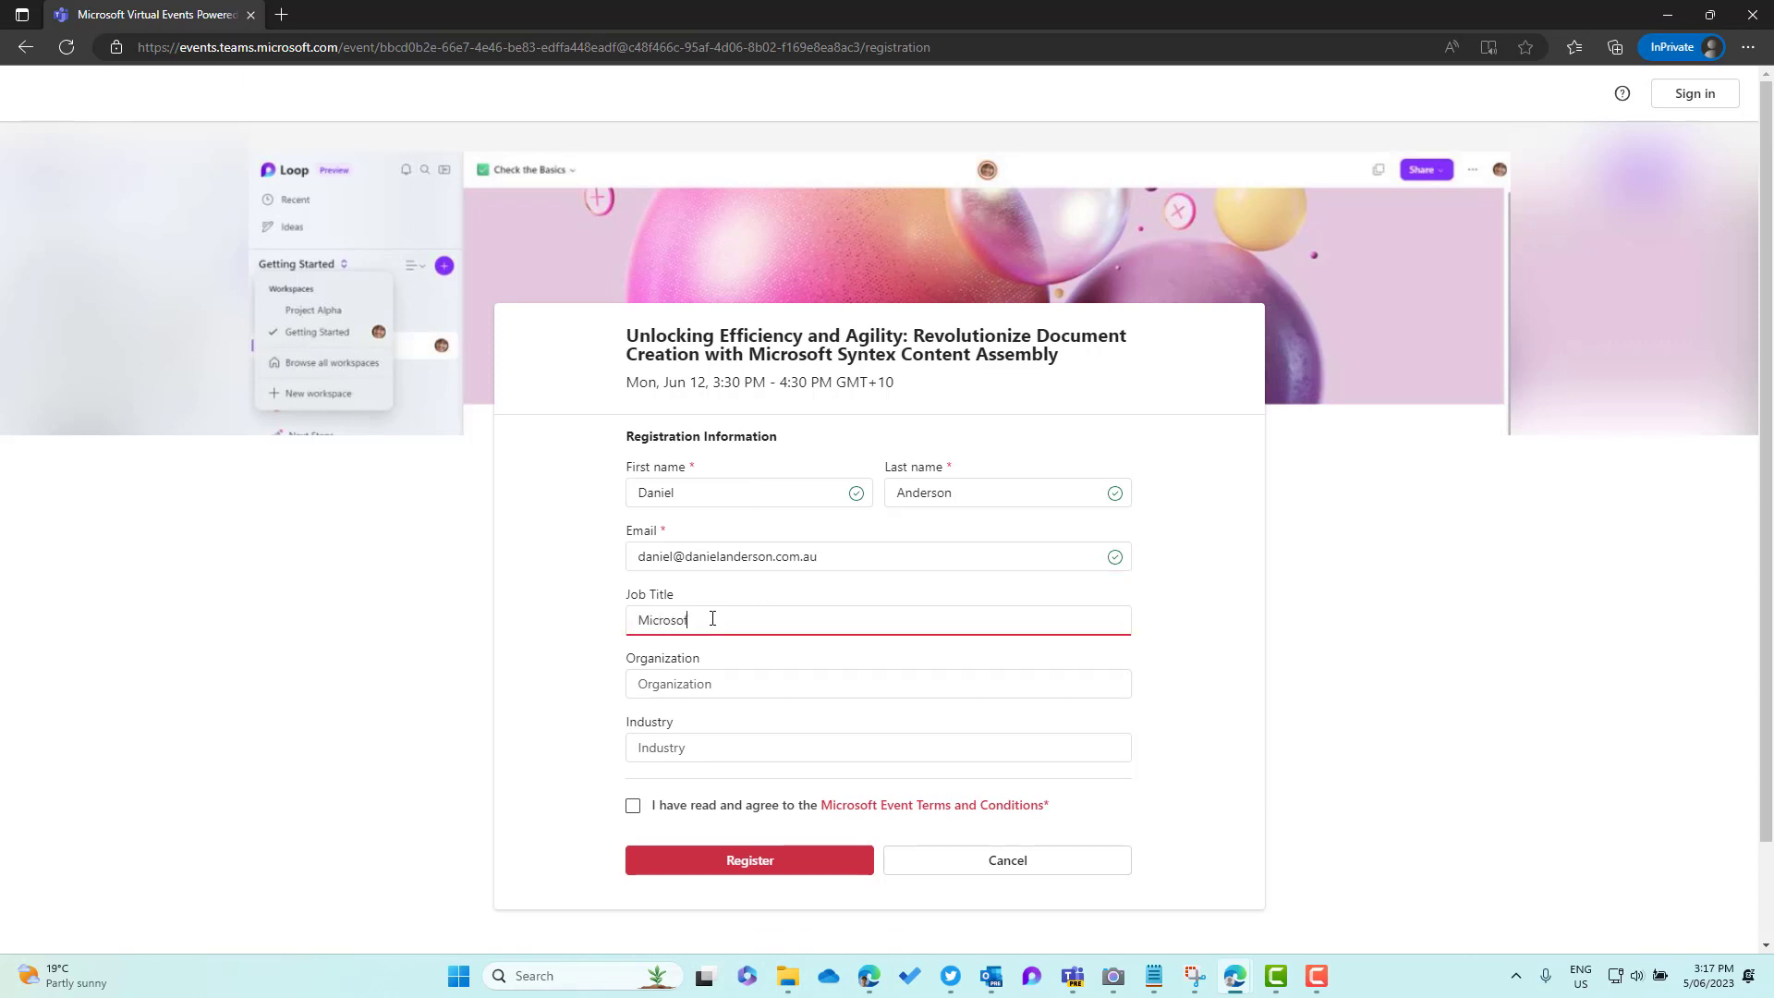
text(t MVPO)
key(Tab)
key(shift+Tab)
key(End)
key(BackSpace)
key(Tab)
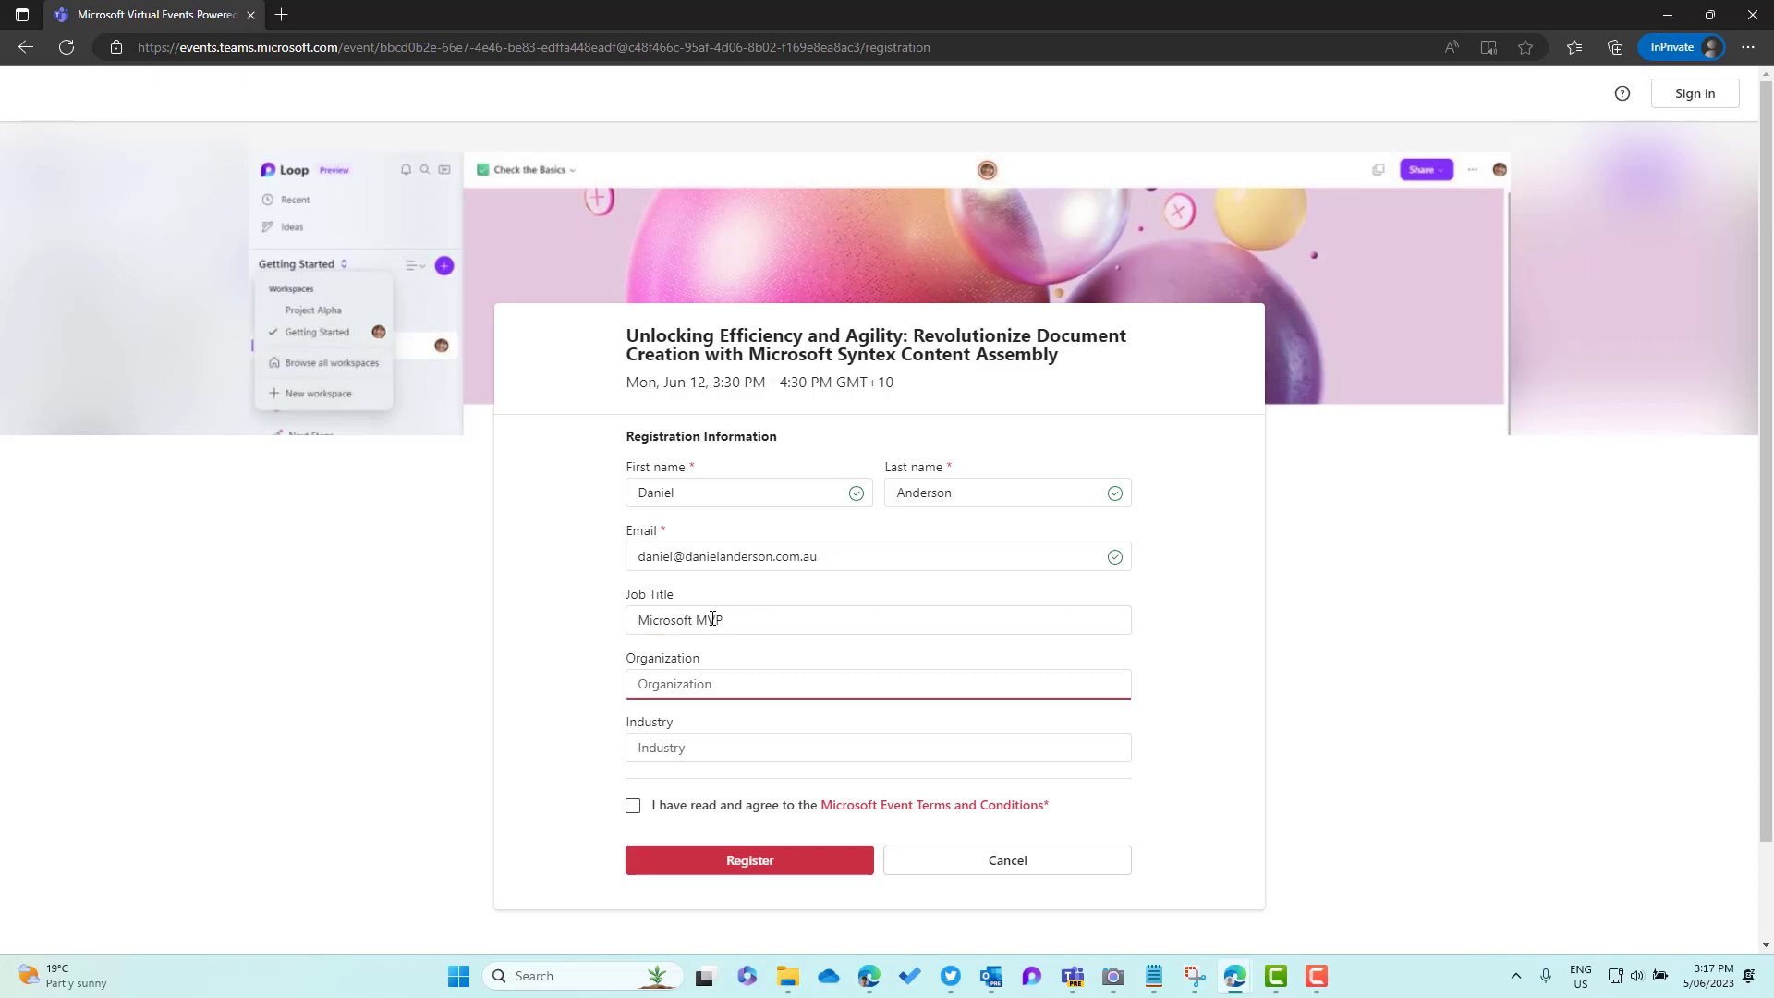
Fill in the organization name and Technology industry, fix typos, and accept the terms
click(765, 687)
text(sulting)
click(734, 741)
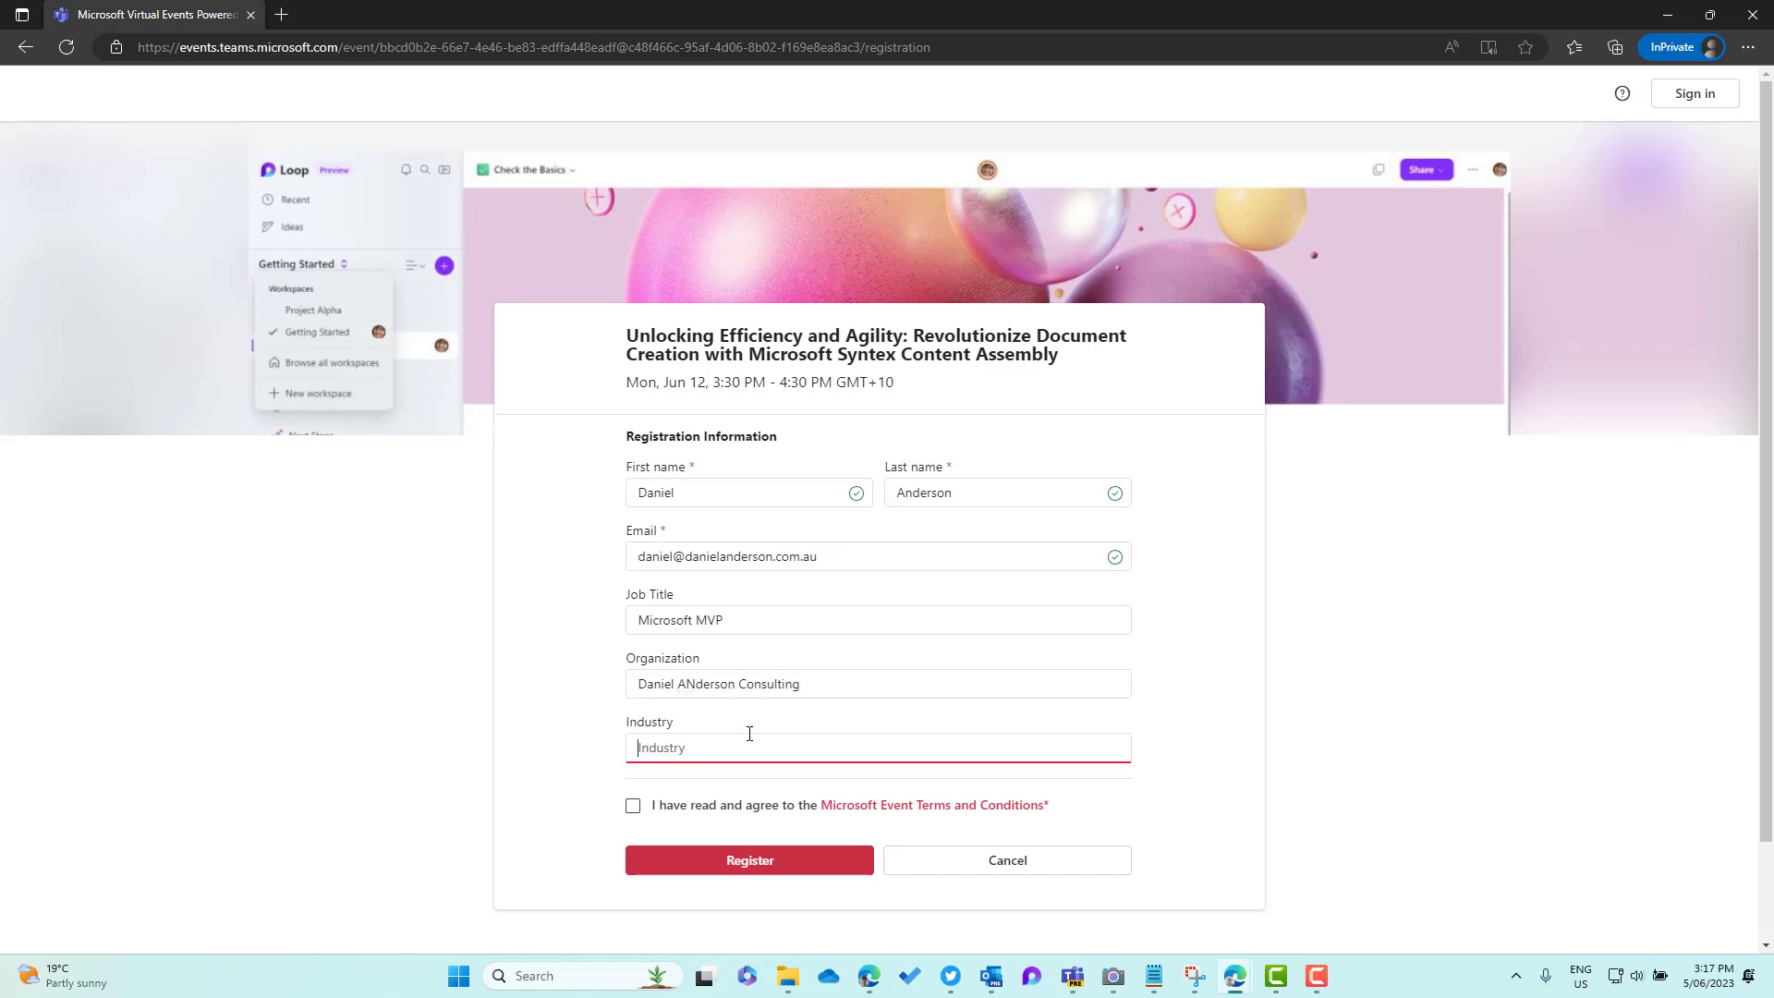
text(Technology)
click(705, 684)
key(BackSpace)
text(n)
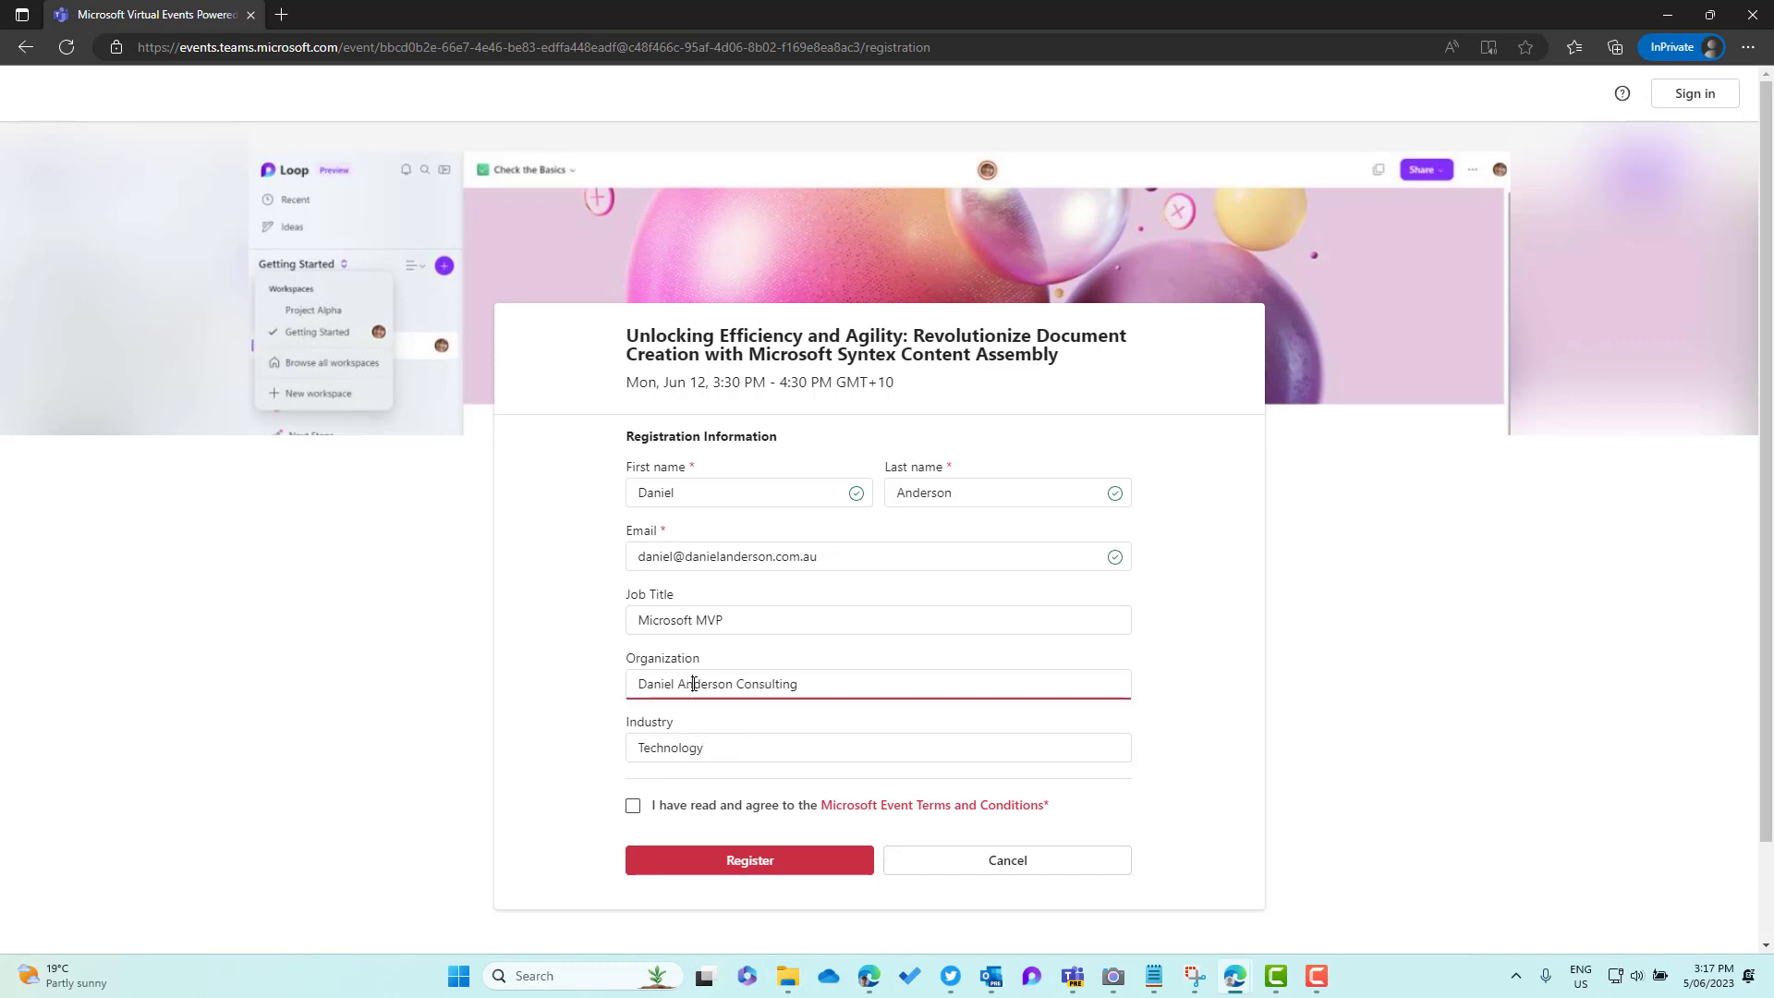
click(633, 806)
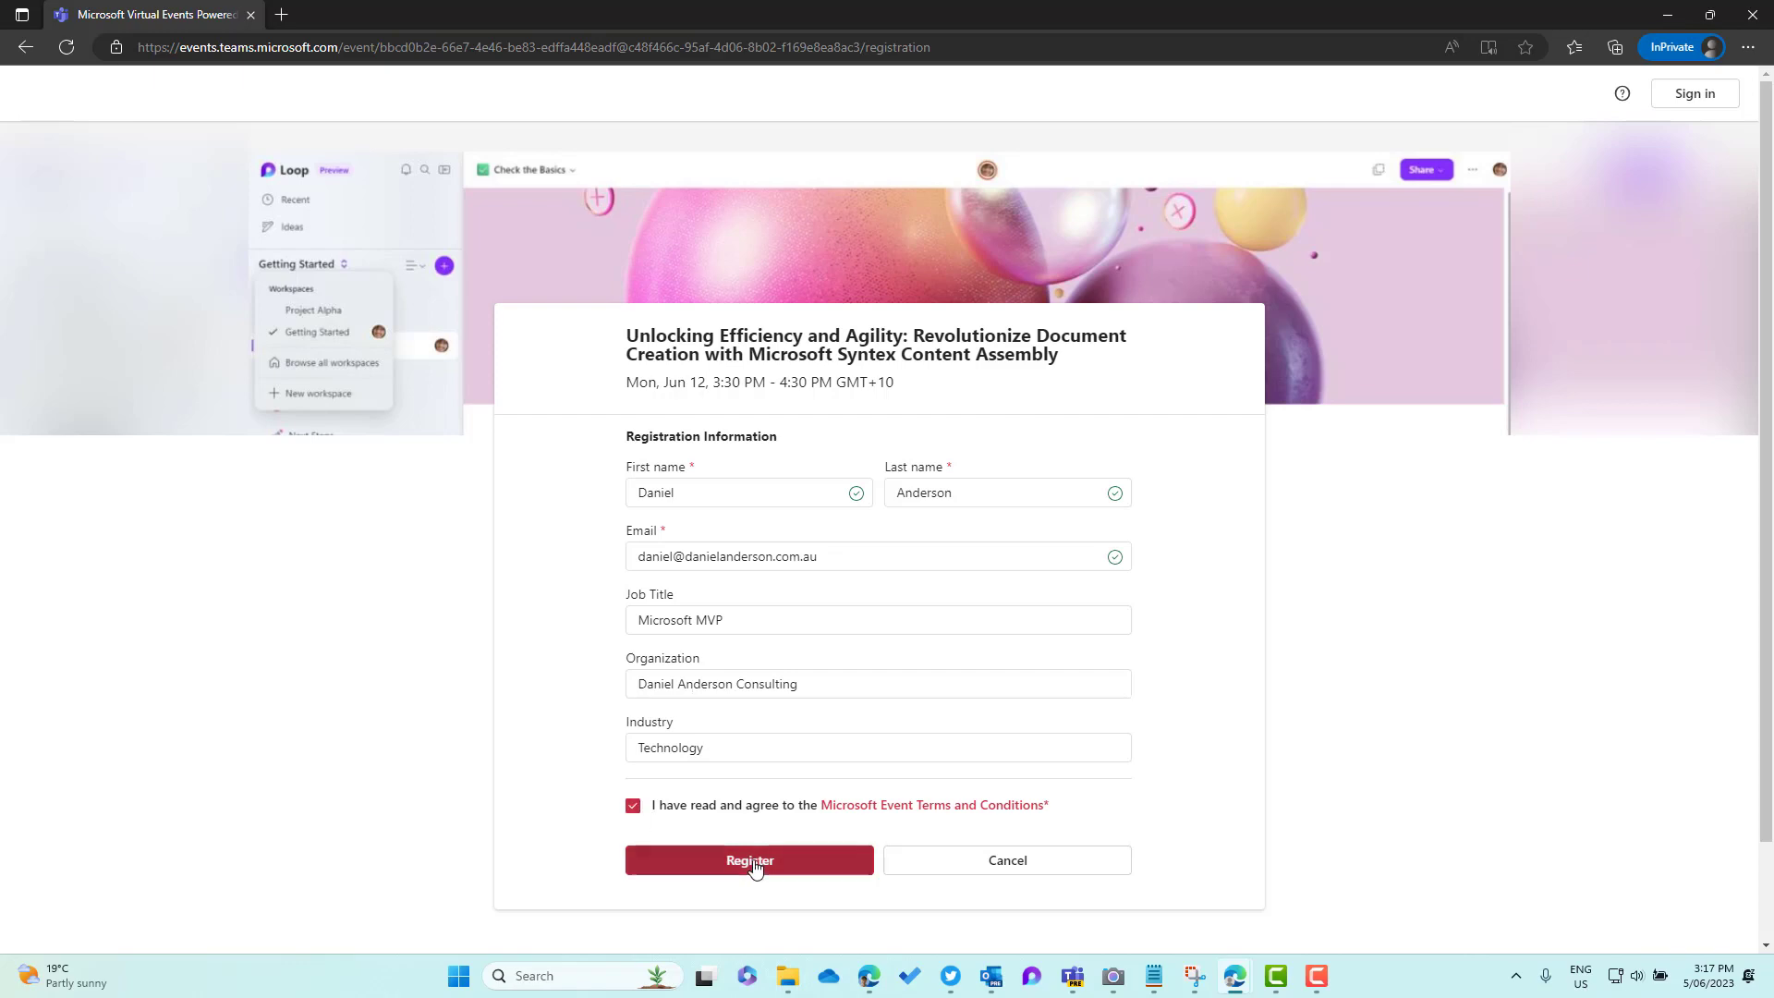
Submit the test registration and review the 'processed' confirmation and its email notice
click(750, 859)
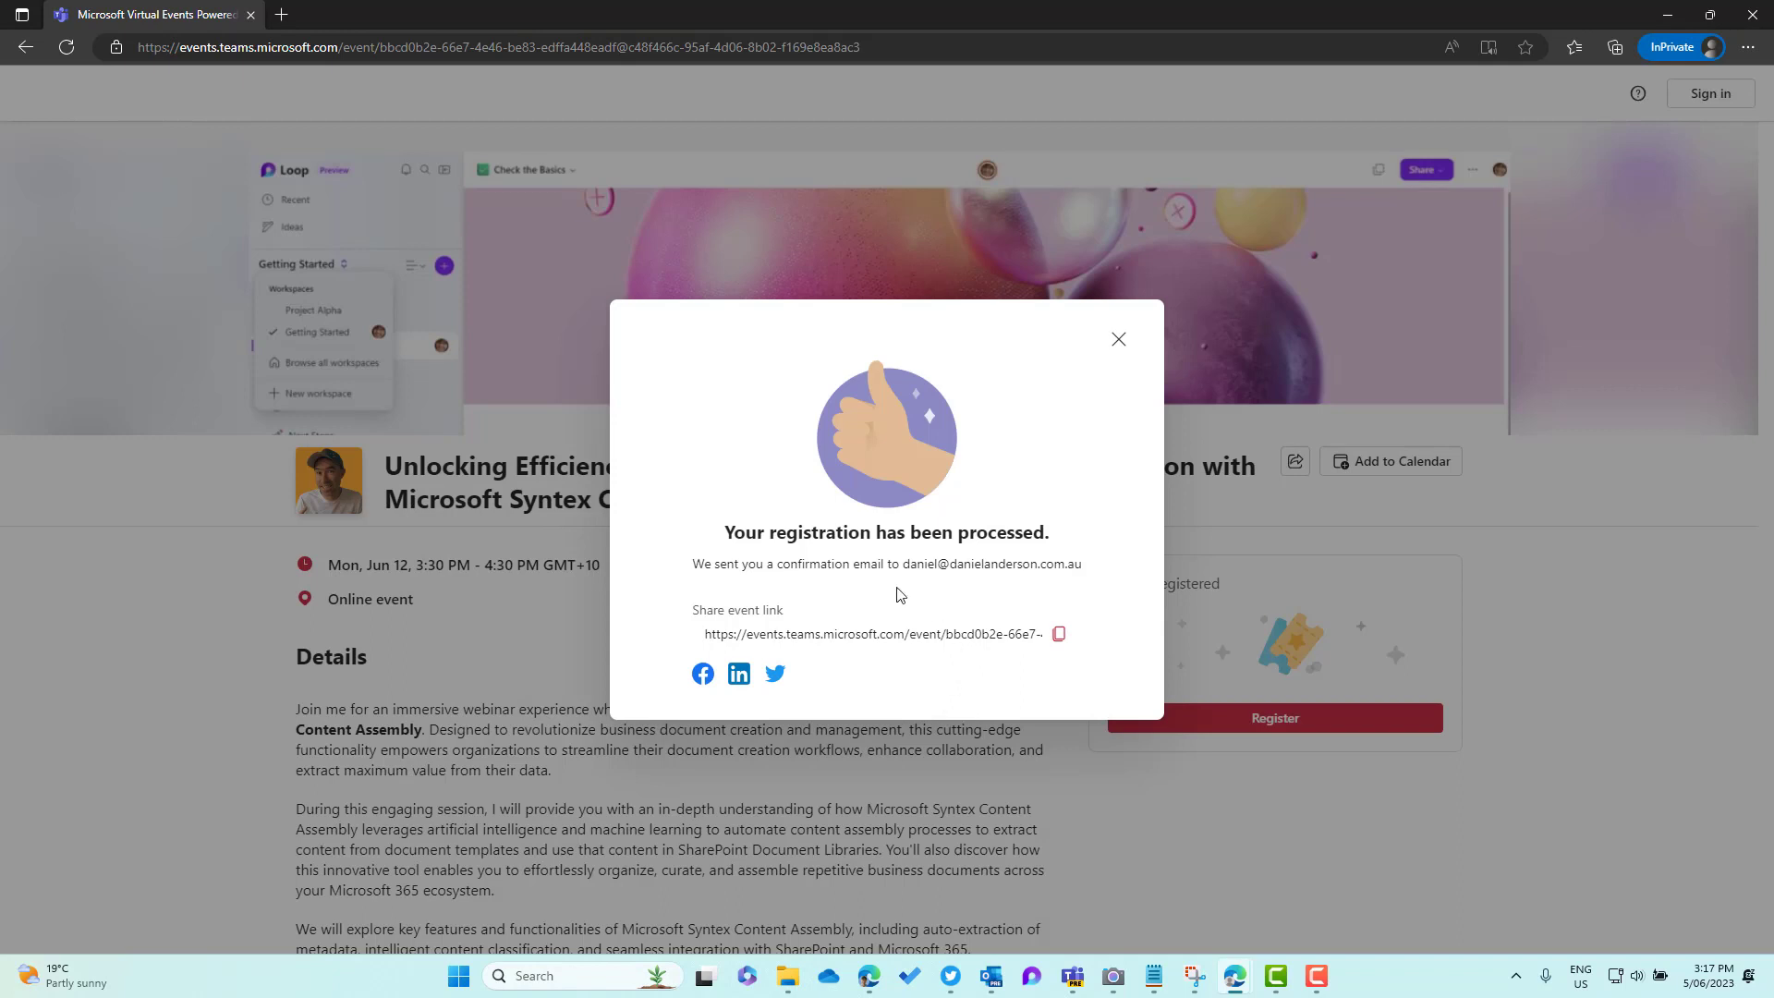
drag(829, 541, 967, 536)
drag(790, 566, 954, 566)
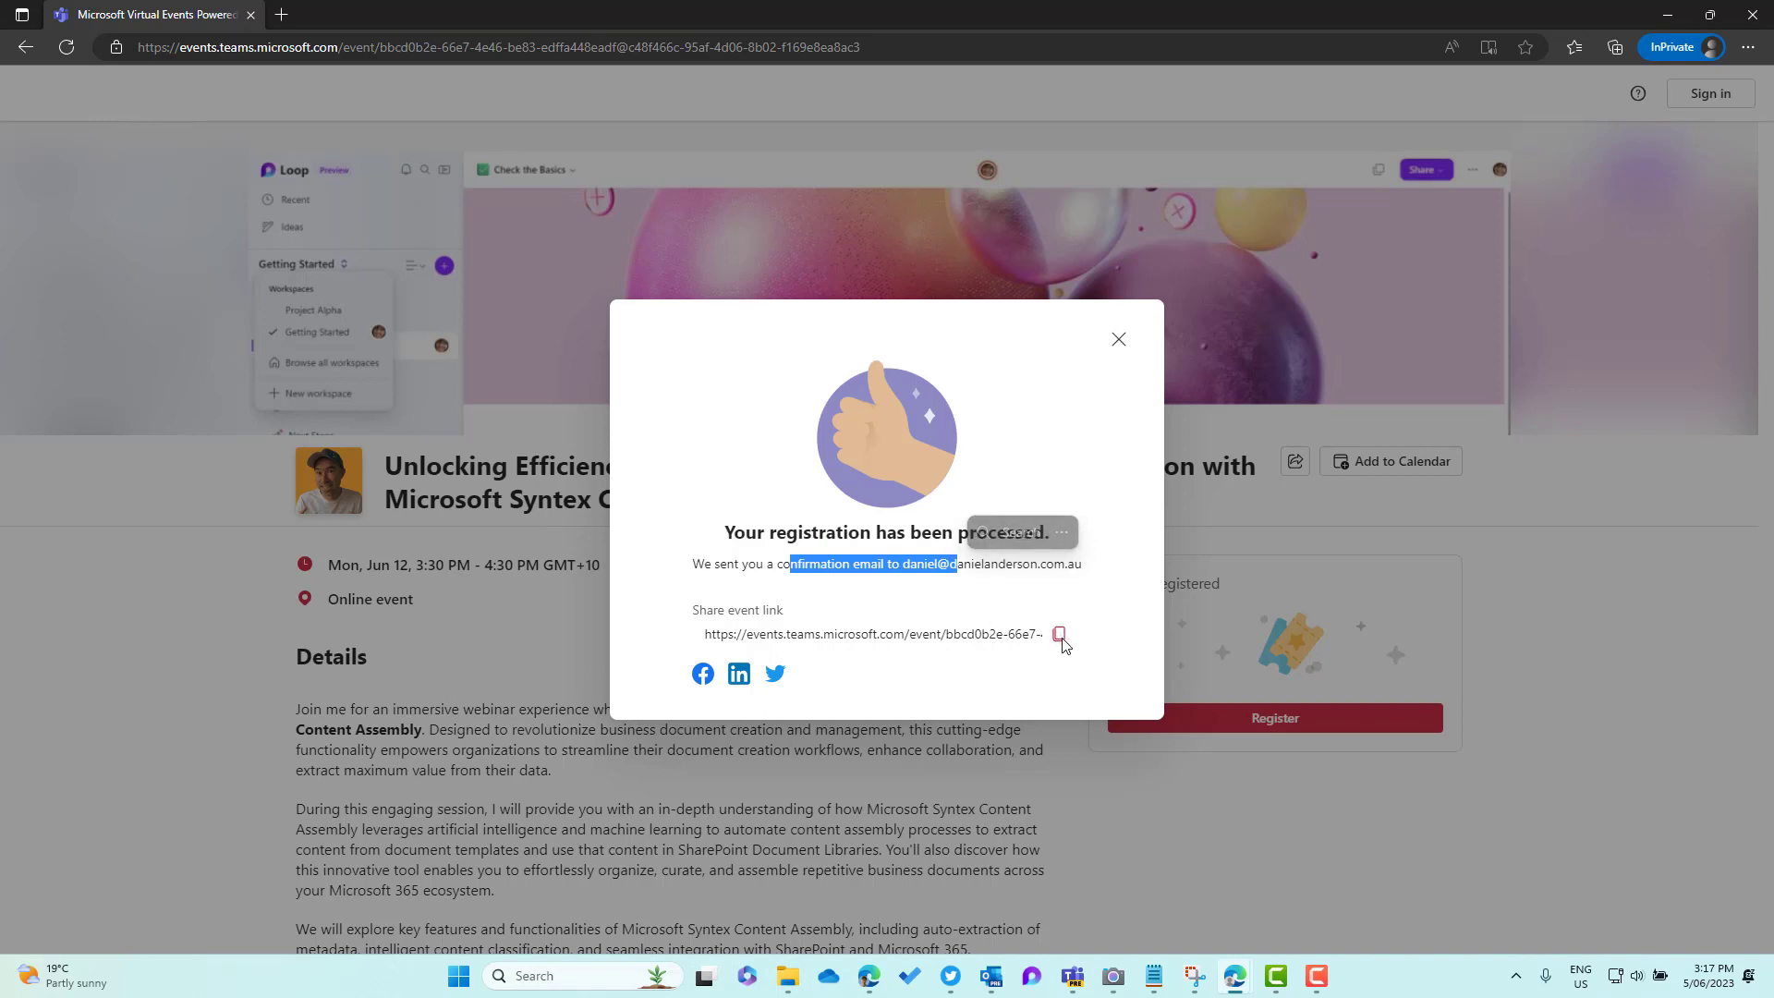
Close the confirmation, read through the Outlook confirmation email, and accept the event with Yes
click(1119, 340)
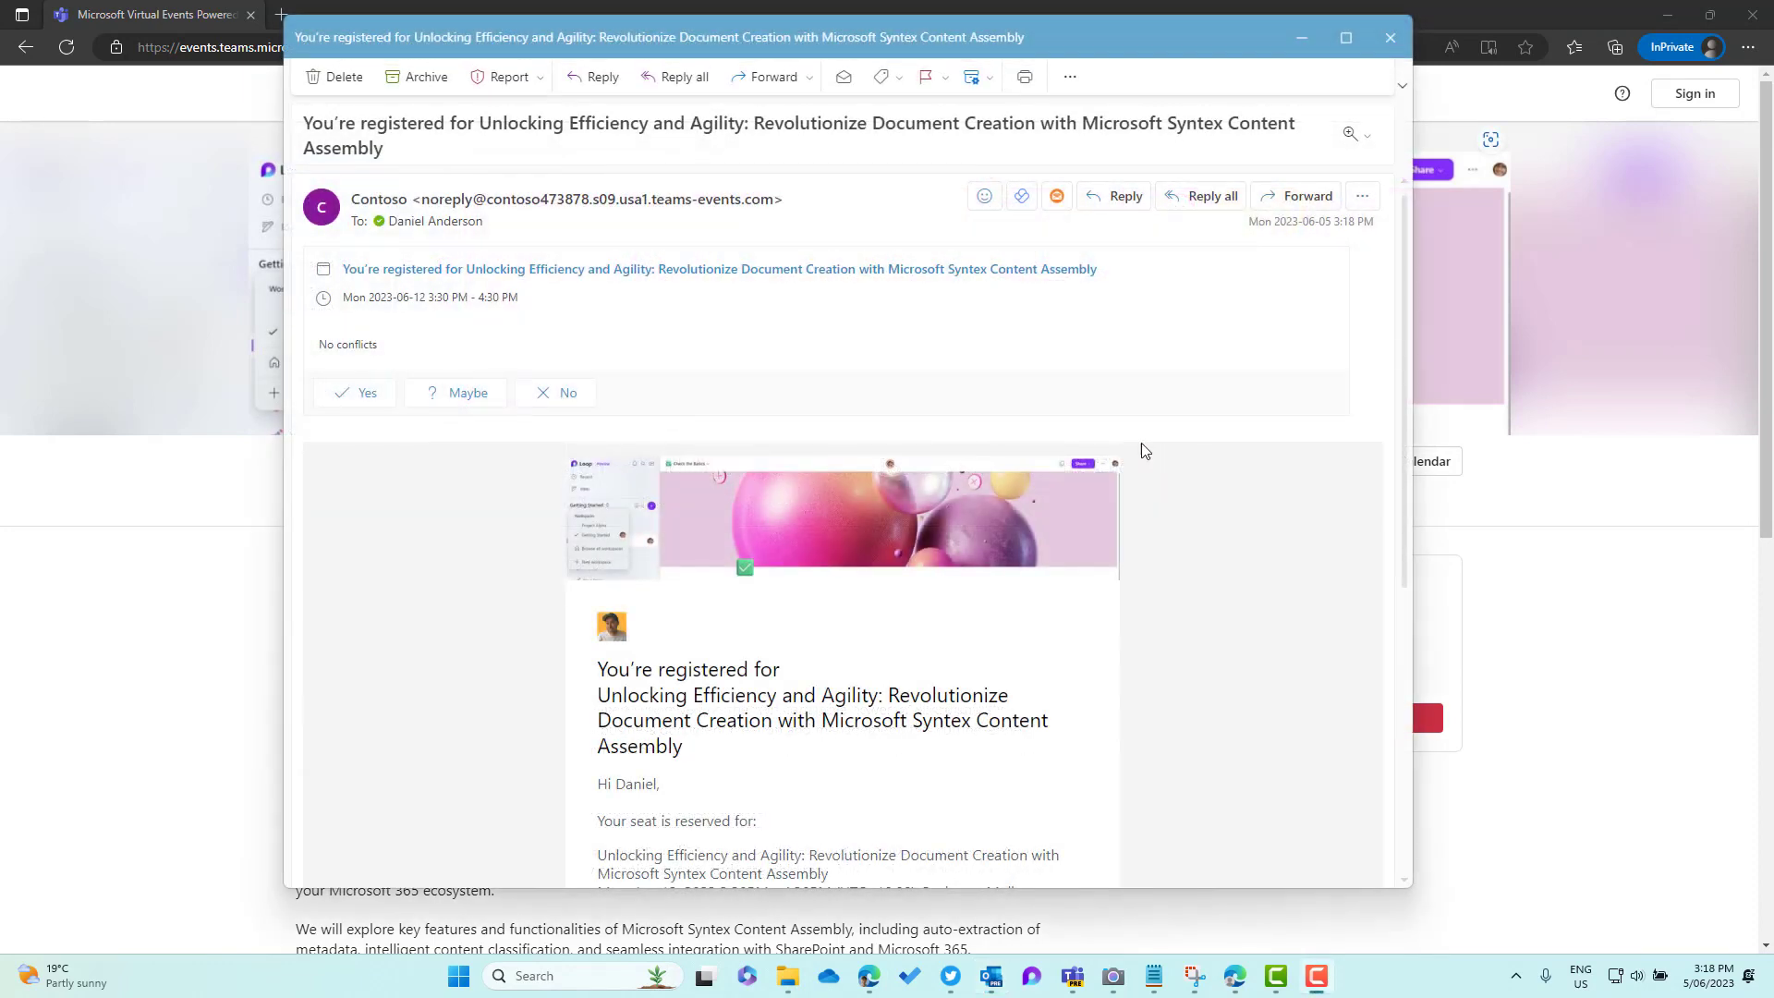
scroll(711, 425, down, 5)
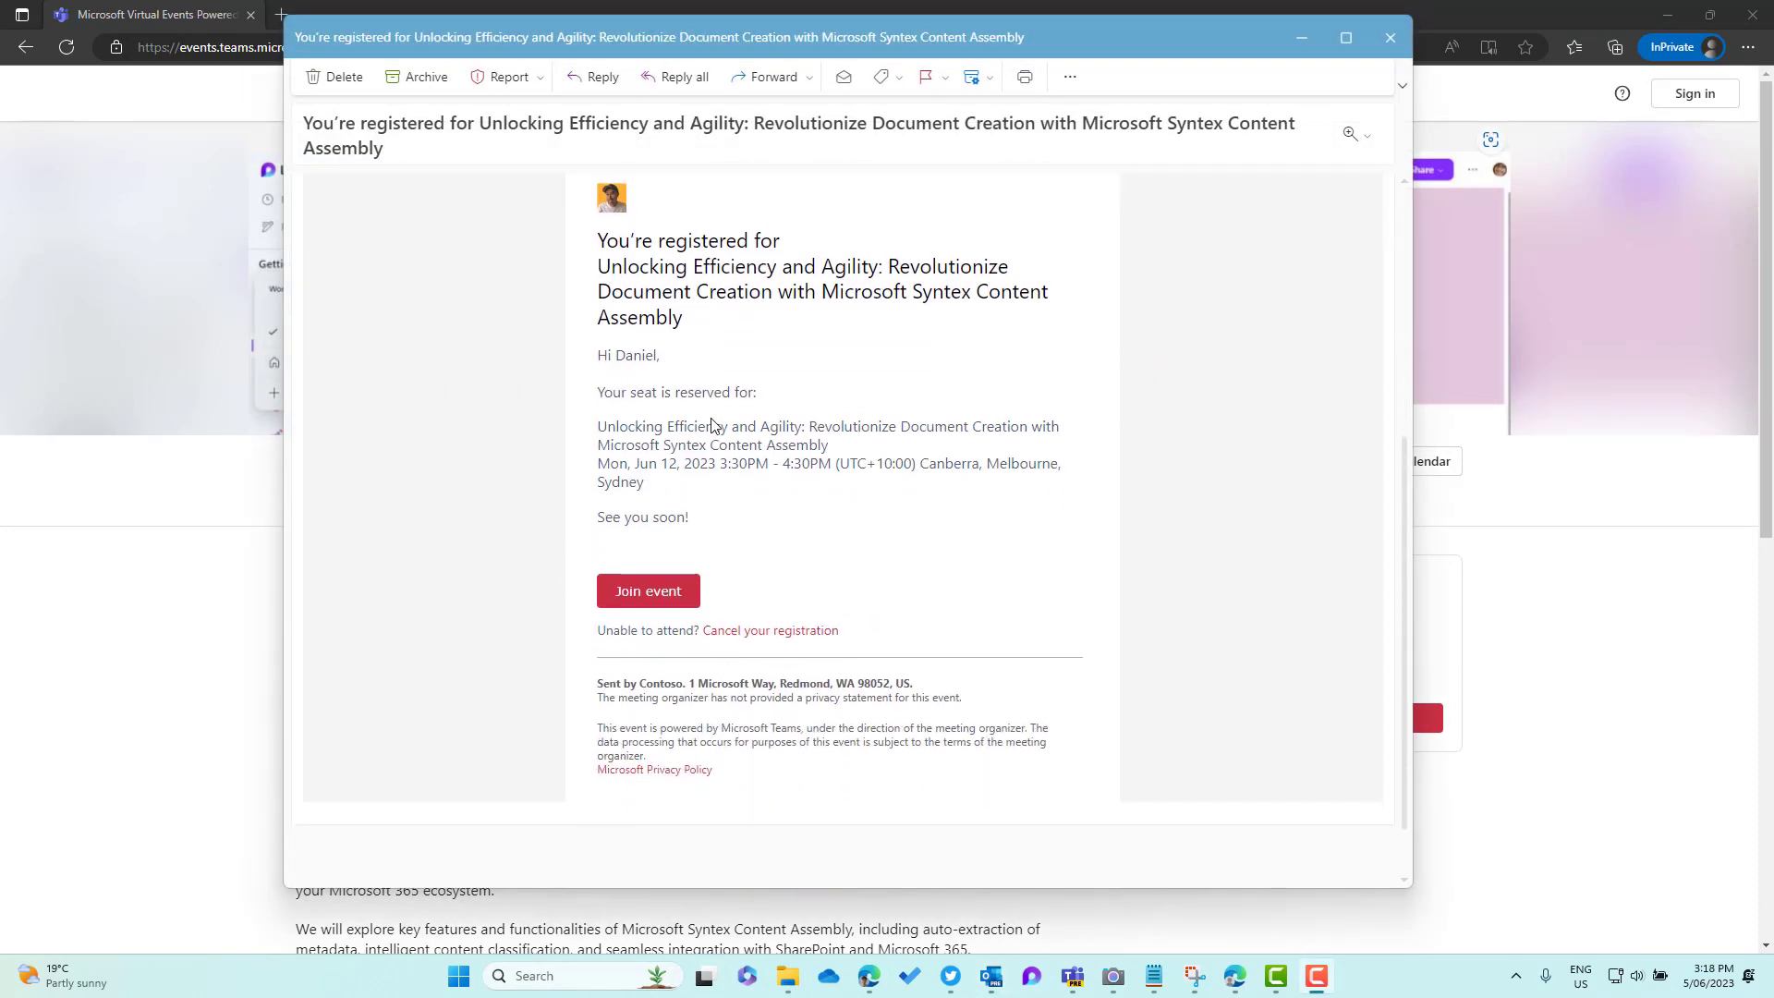
scroll(712, 426, up, 2)
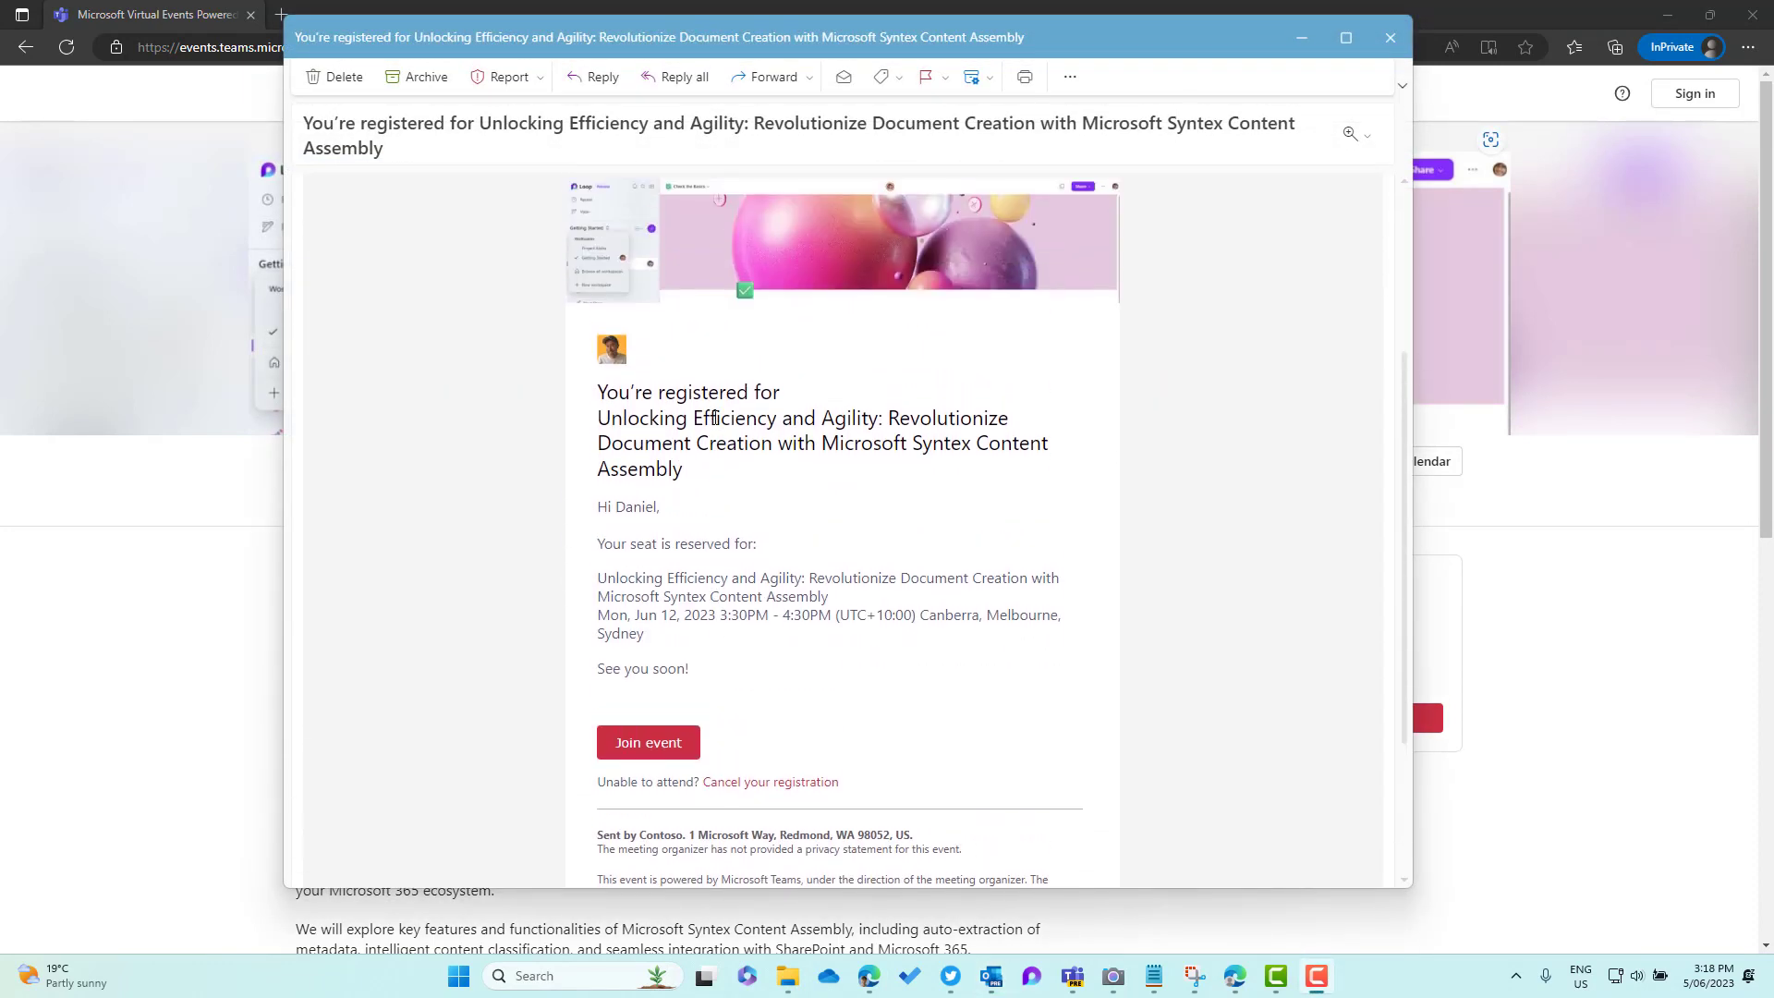
scroll(839, 430, up, 3)
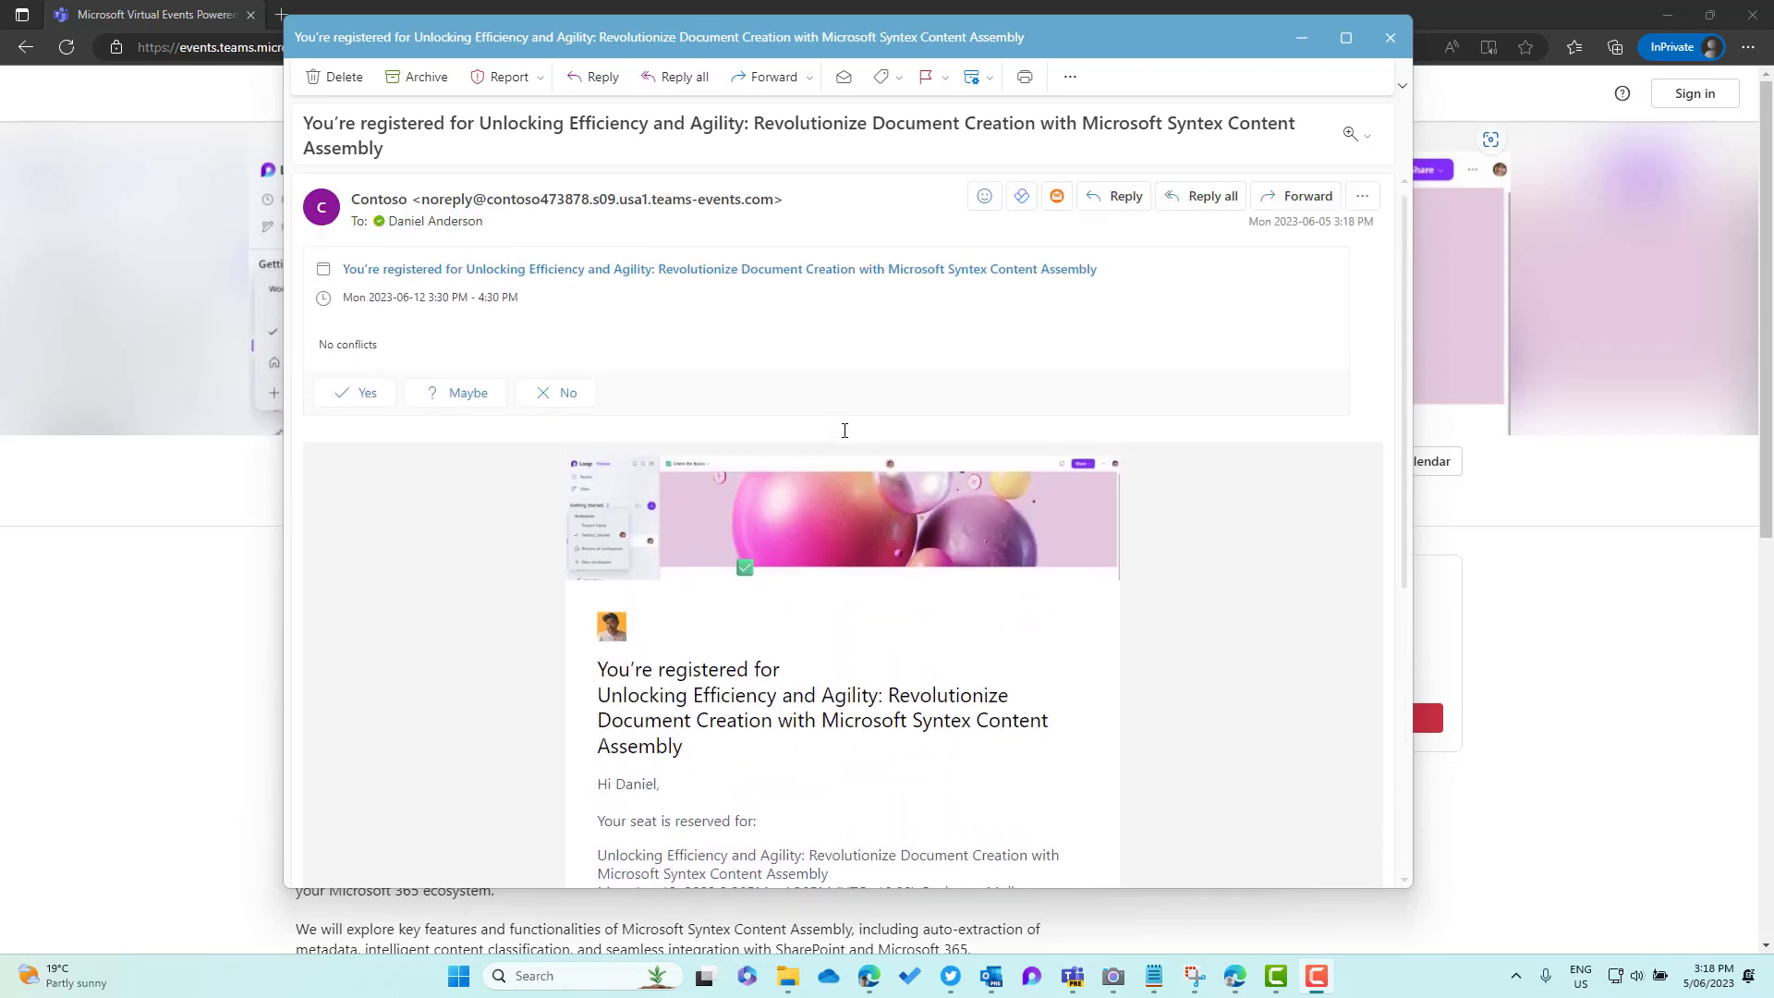
click(366, 394)
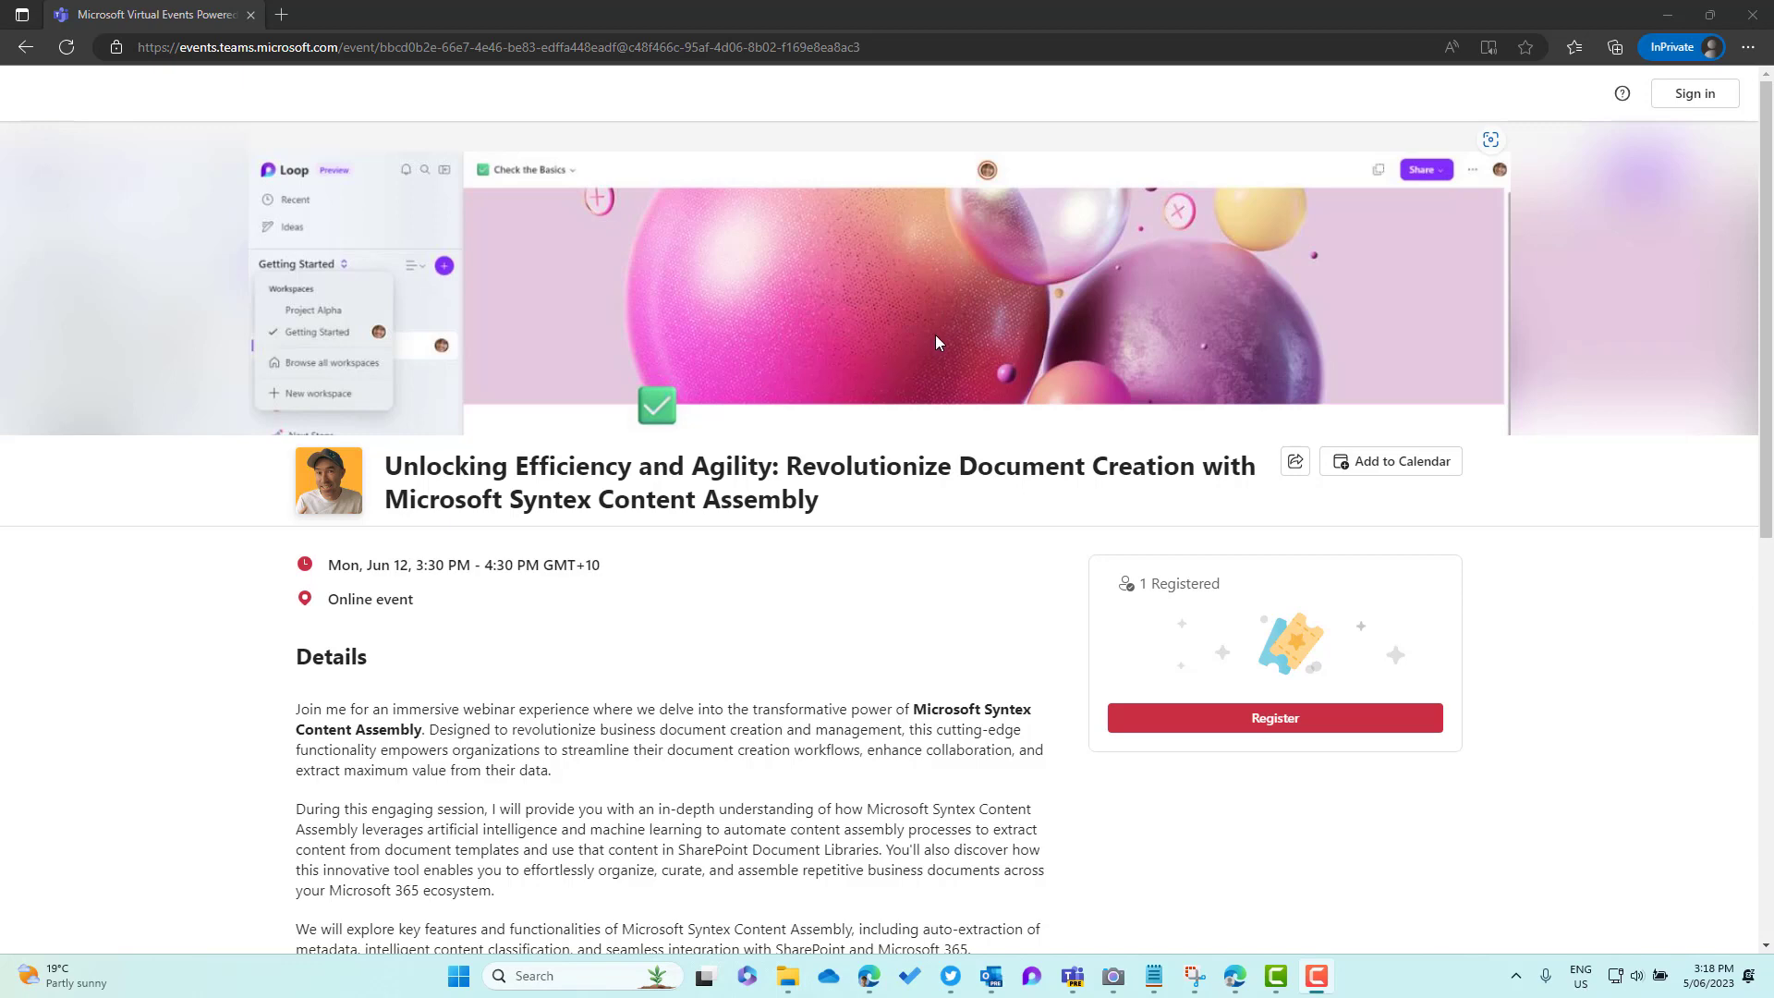
Dismiss the 'All set and ready to share' message, reload the webinar page, and expand Registration
key(alt+F4)
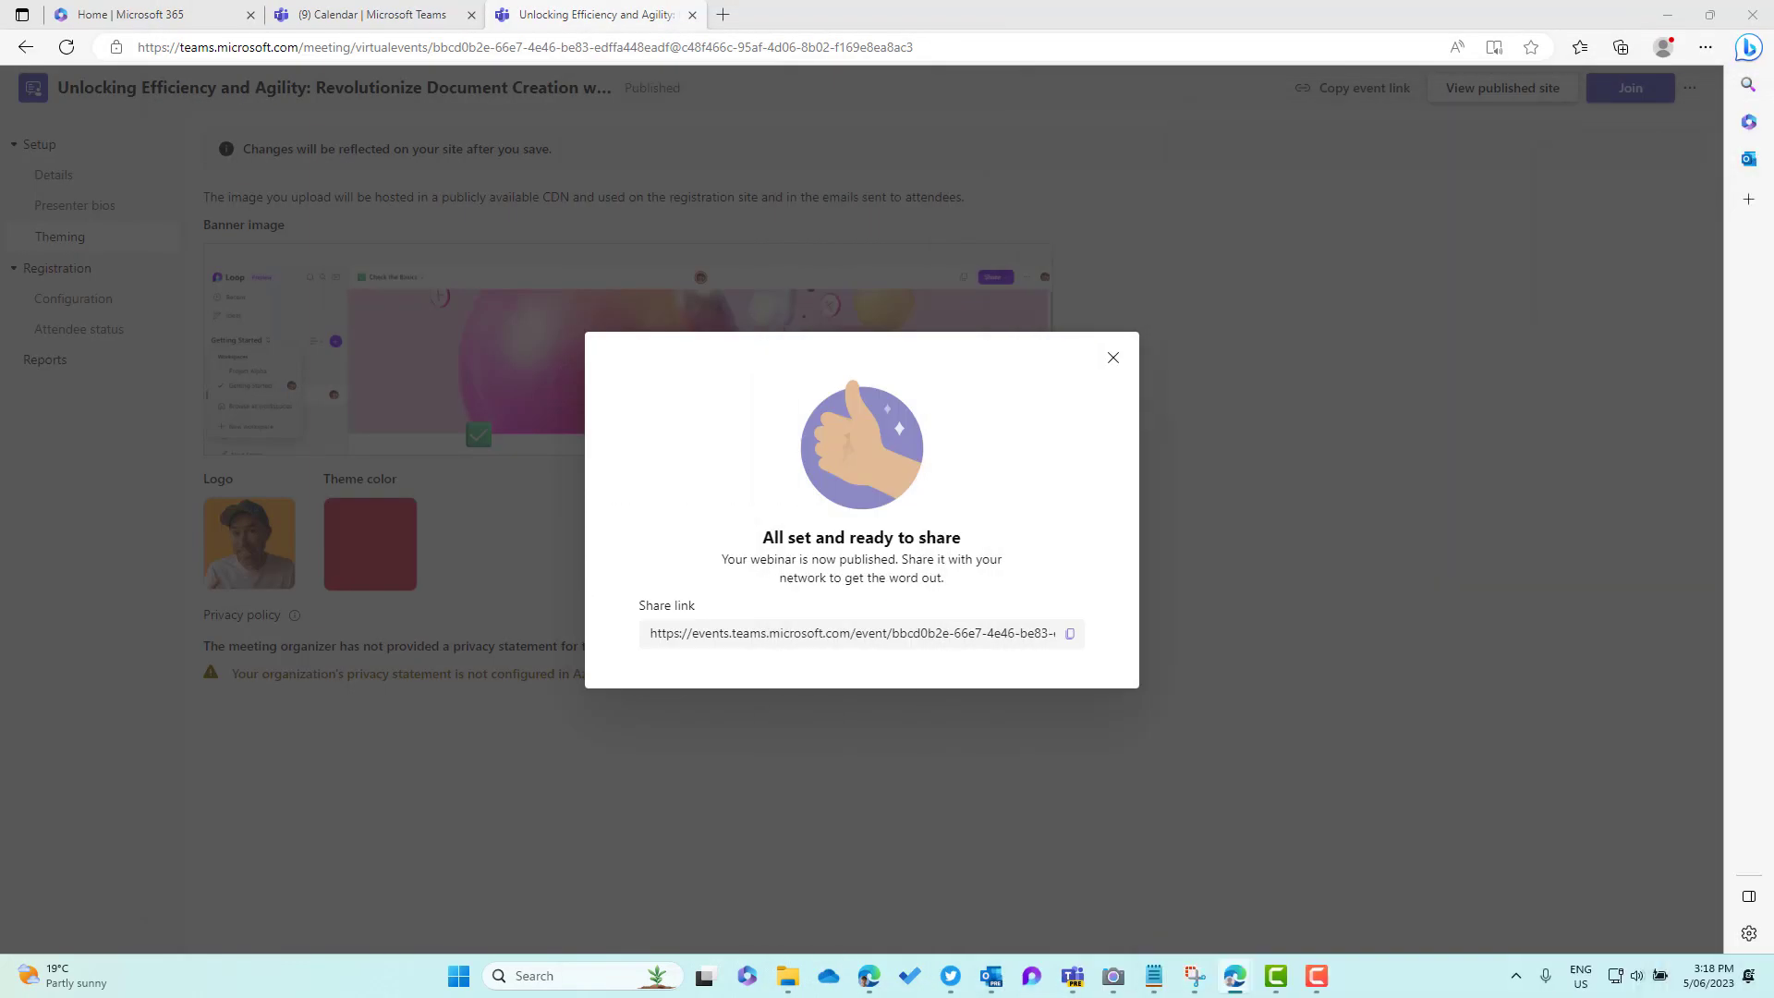
click(1114, 358)
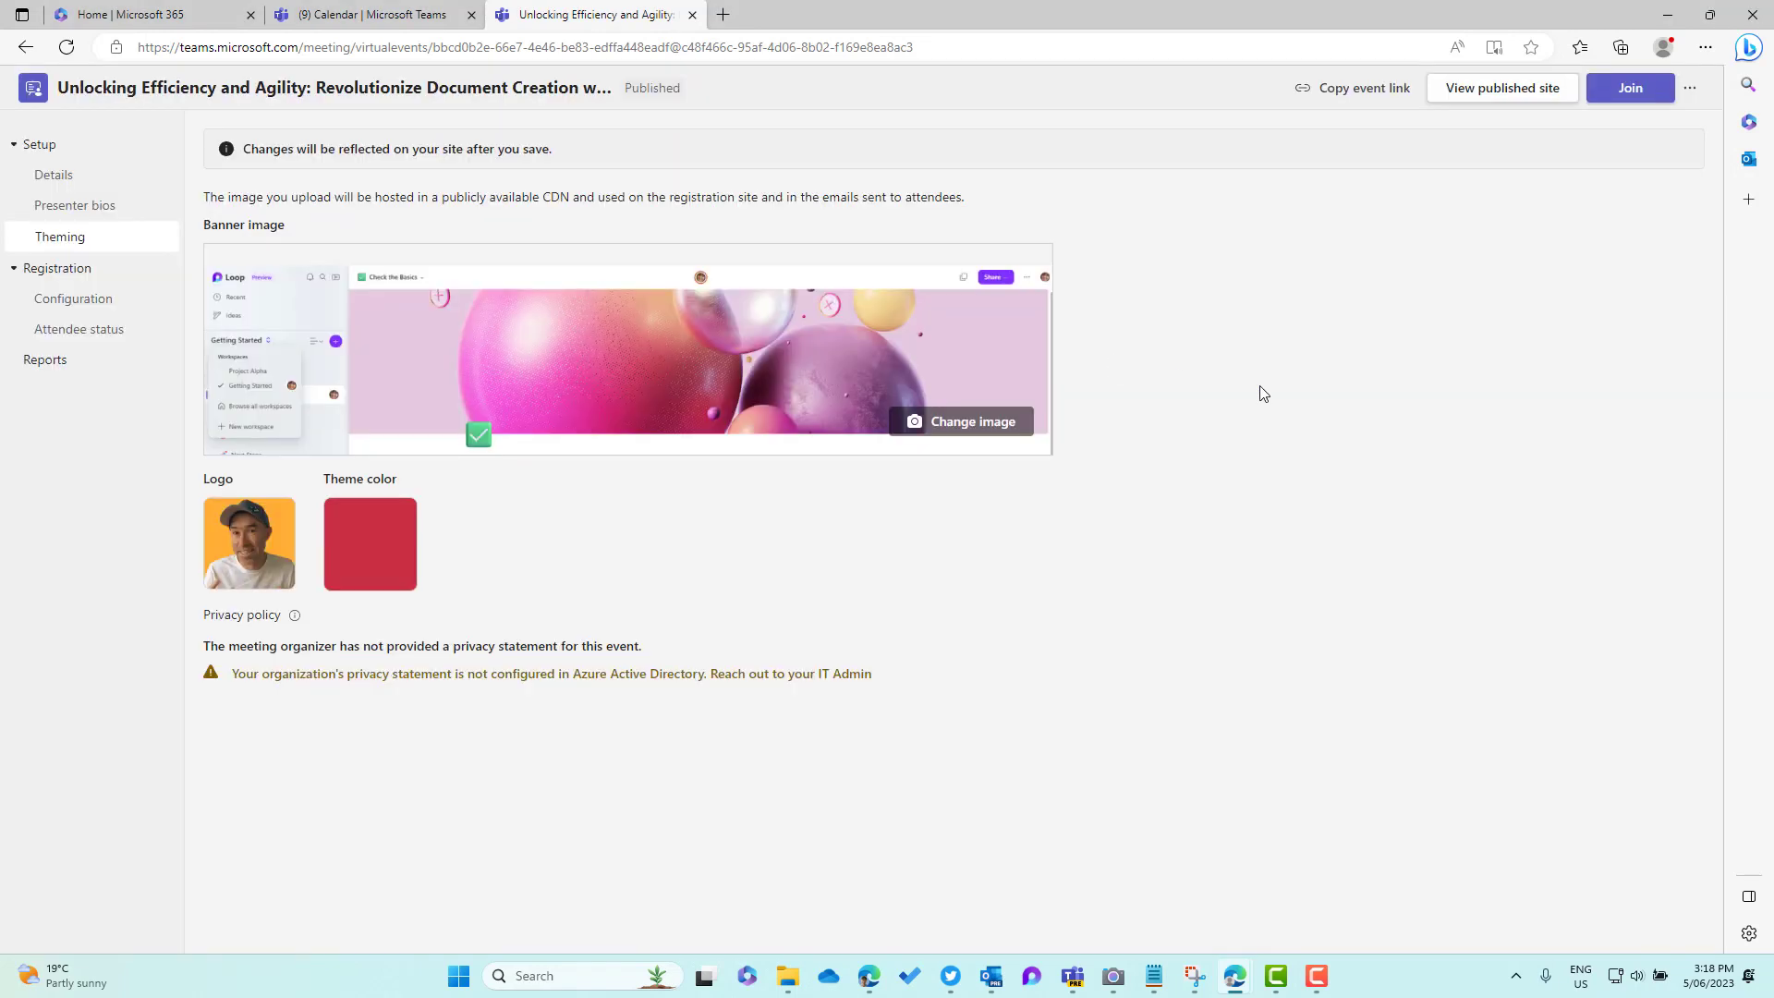
click(67, 47)
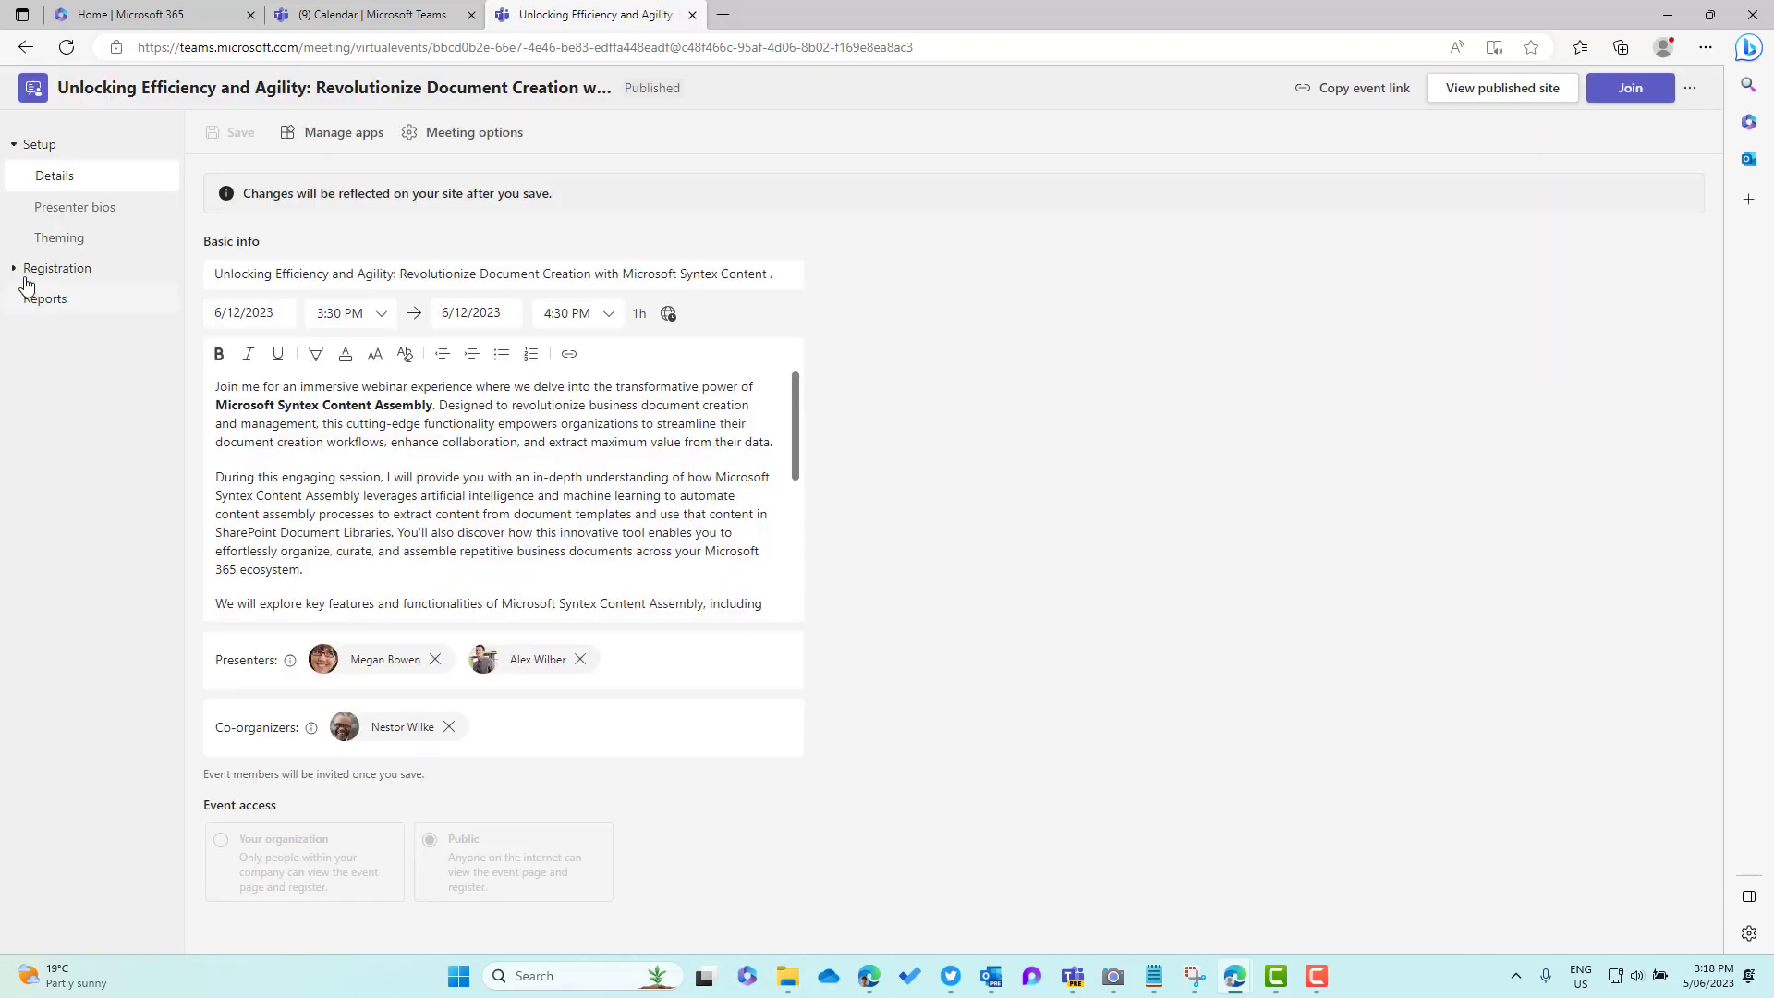
click(23, 273)
Open Attendee status and expand the Registered (1) list
click(78, 329)
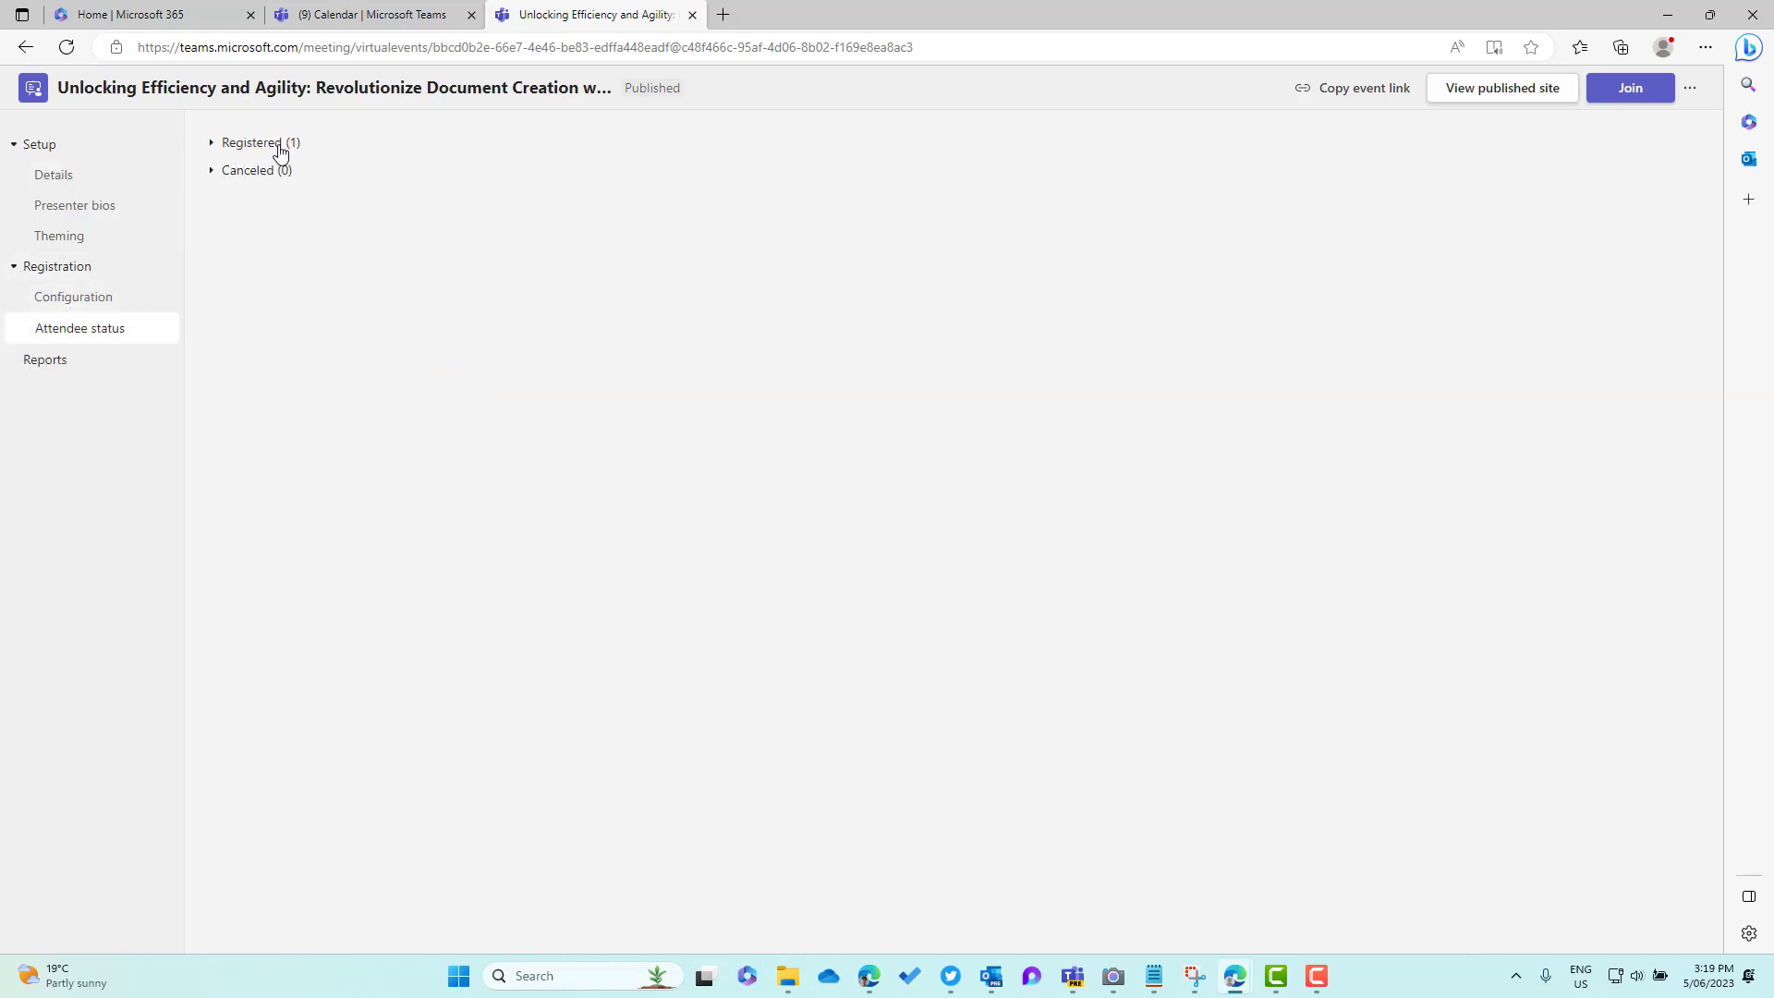
click(209, 148)
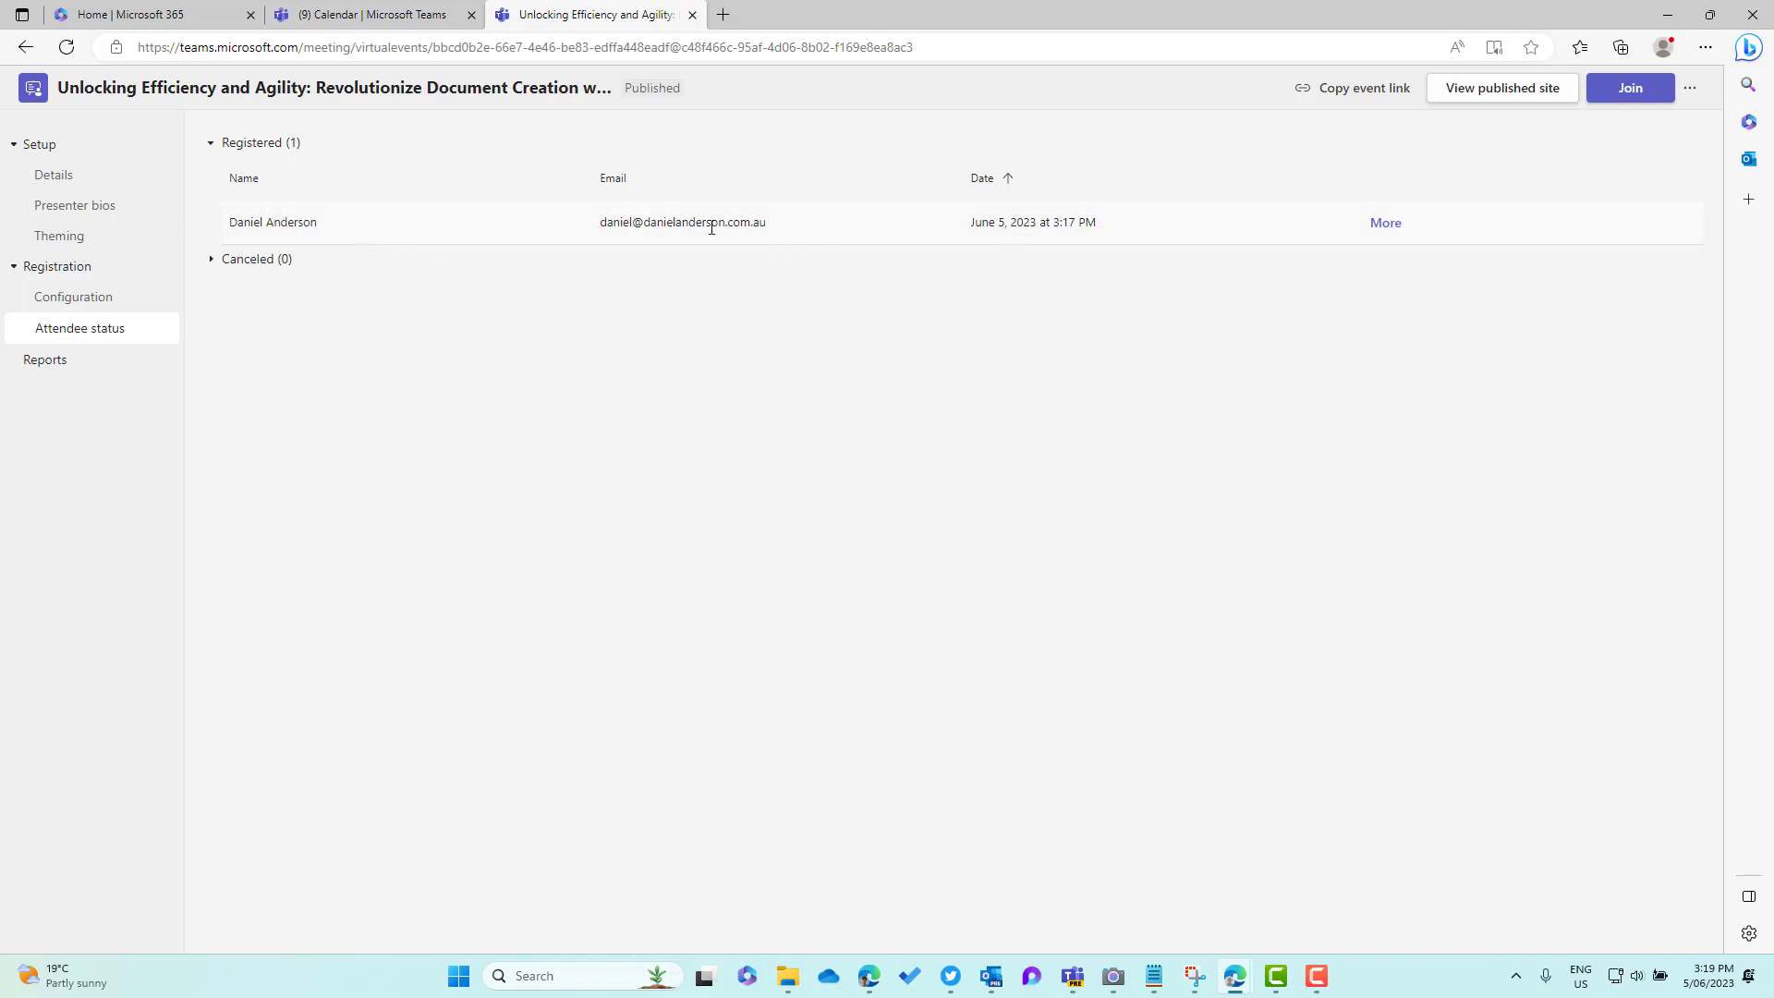
drag(290, 219, 282, 220)
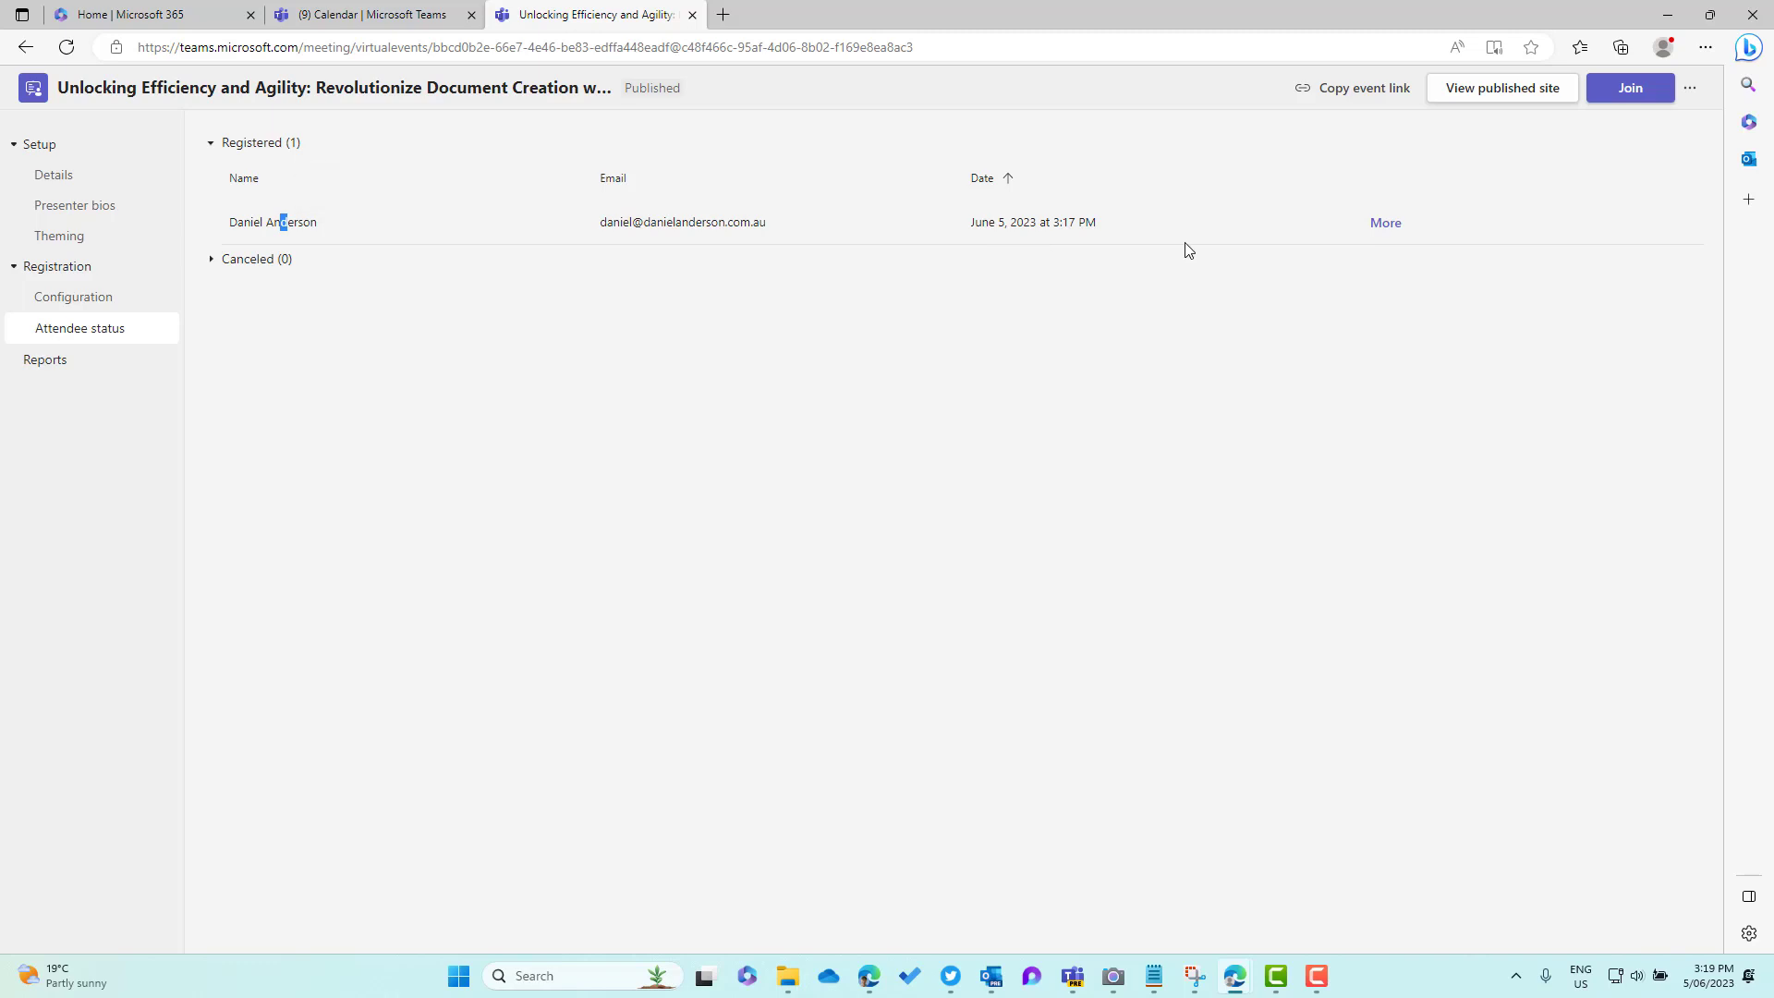
Review the registrant's job title, organization and industry answers, then go to Reports
click(1391, 232)
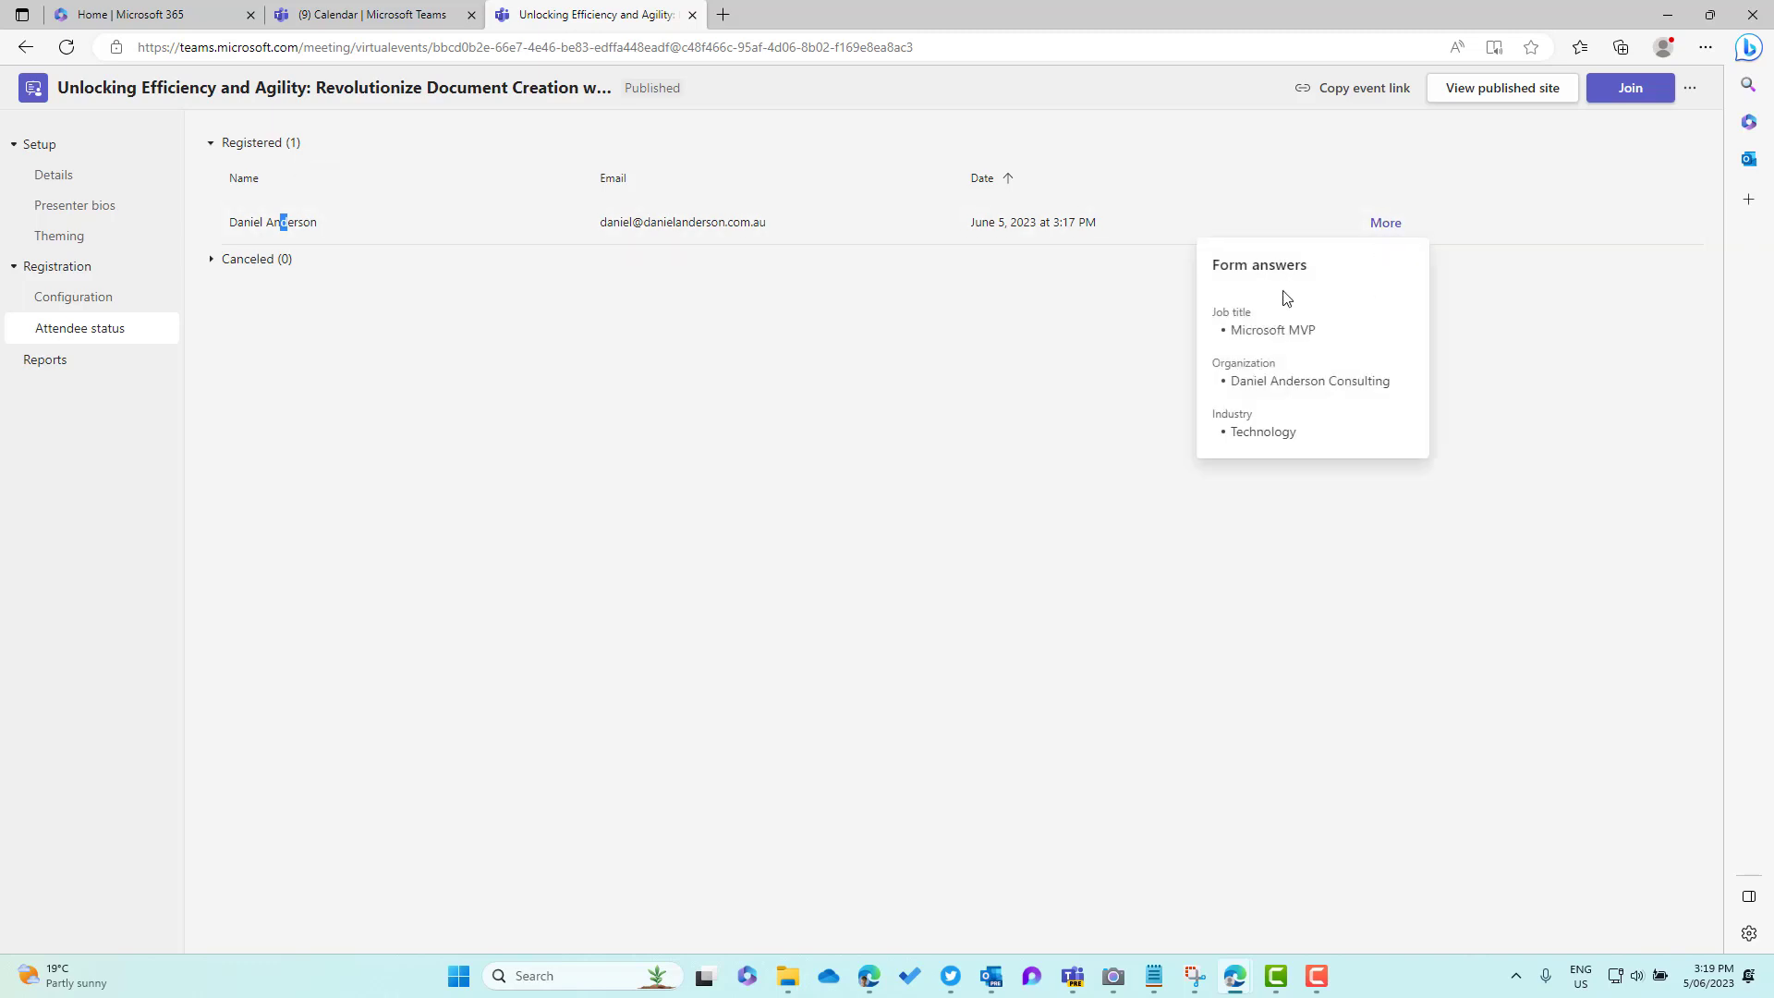
drag(1213, 316, 1275, 365)
drag(1231, 432, 1283, 432)
click(814, 383)
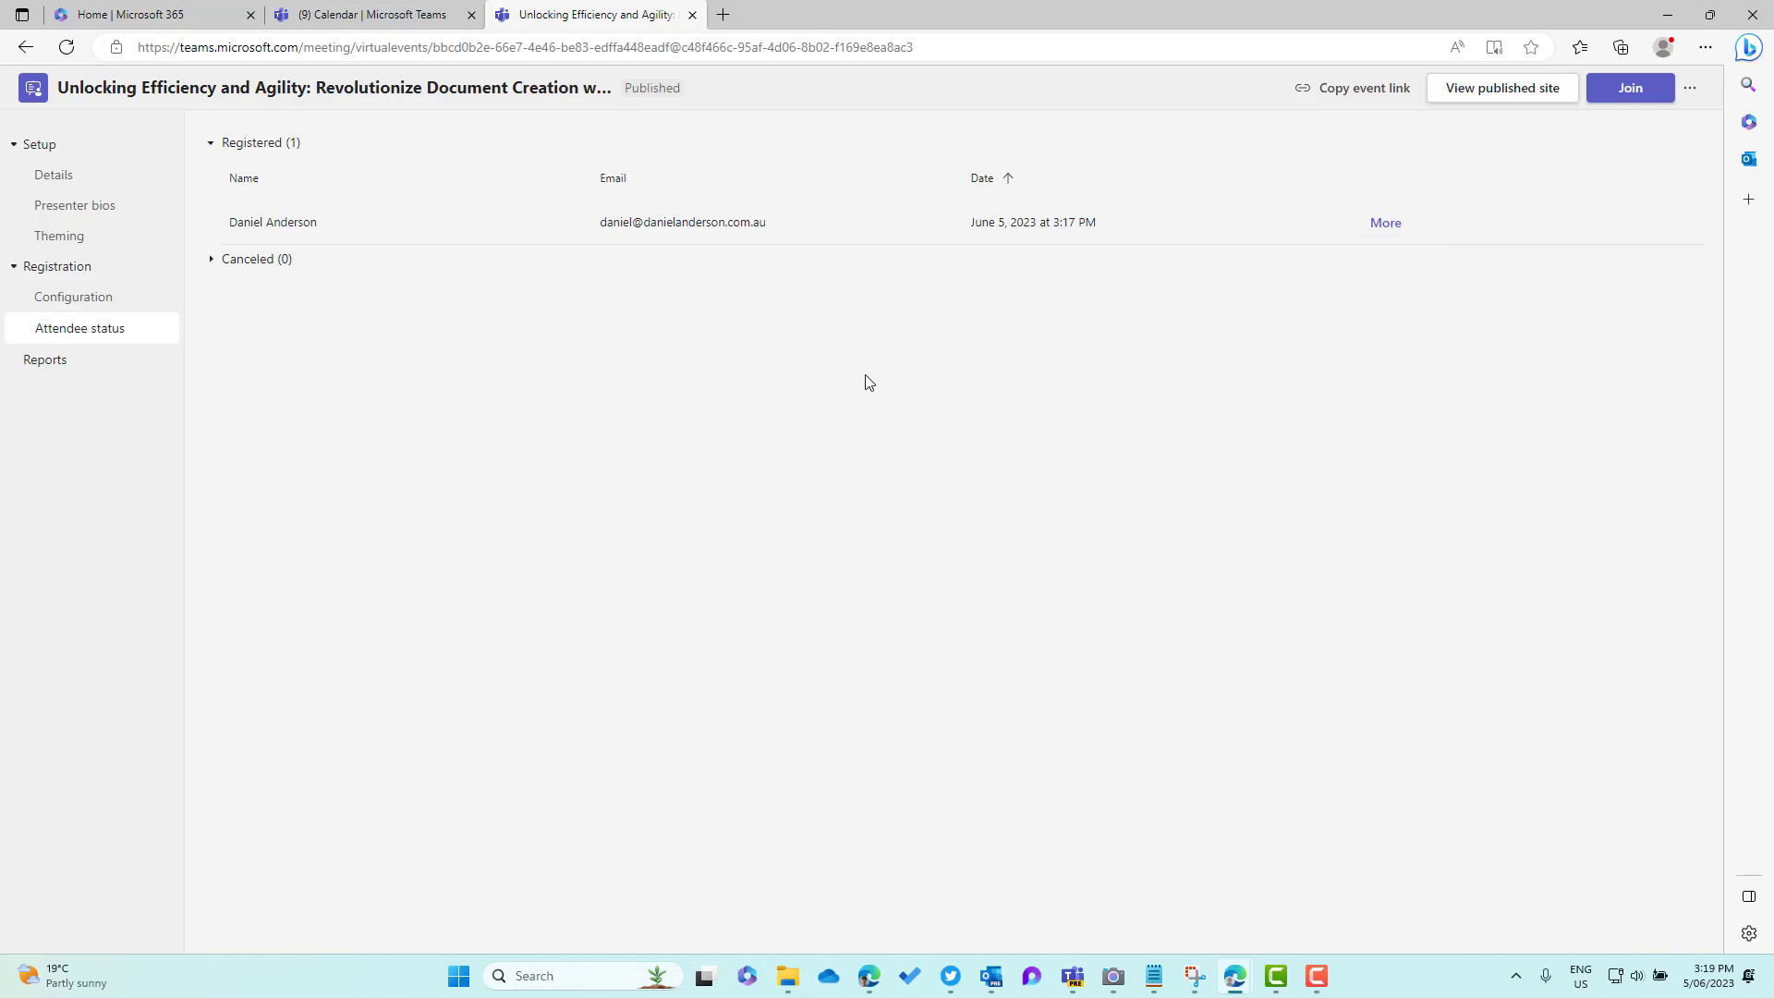
click(47, 362)
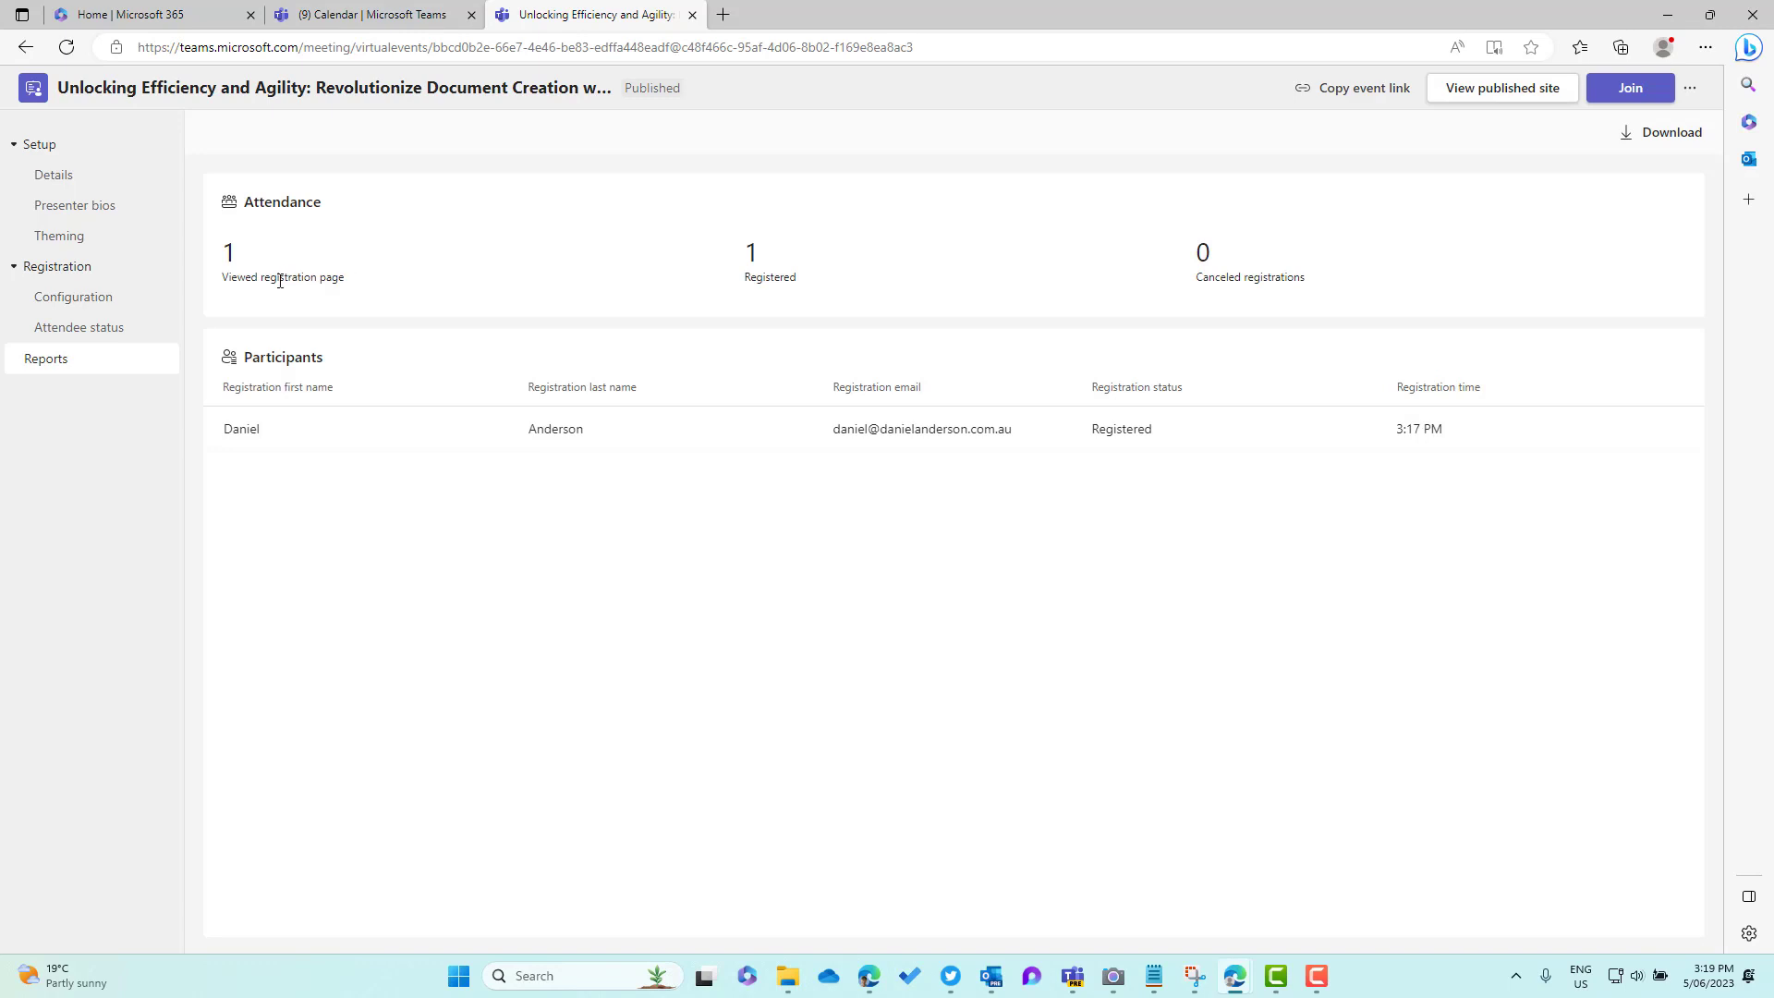
Check the page-view, Registered and Canceled counts, then open the participant's registration details
drag(280, 280, 700, 296)
drag(260, 280, 395, 285)
click(822, 284)
double_click(822, 283)
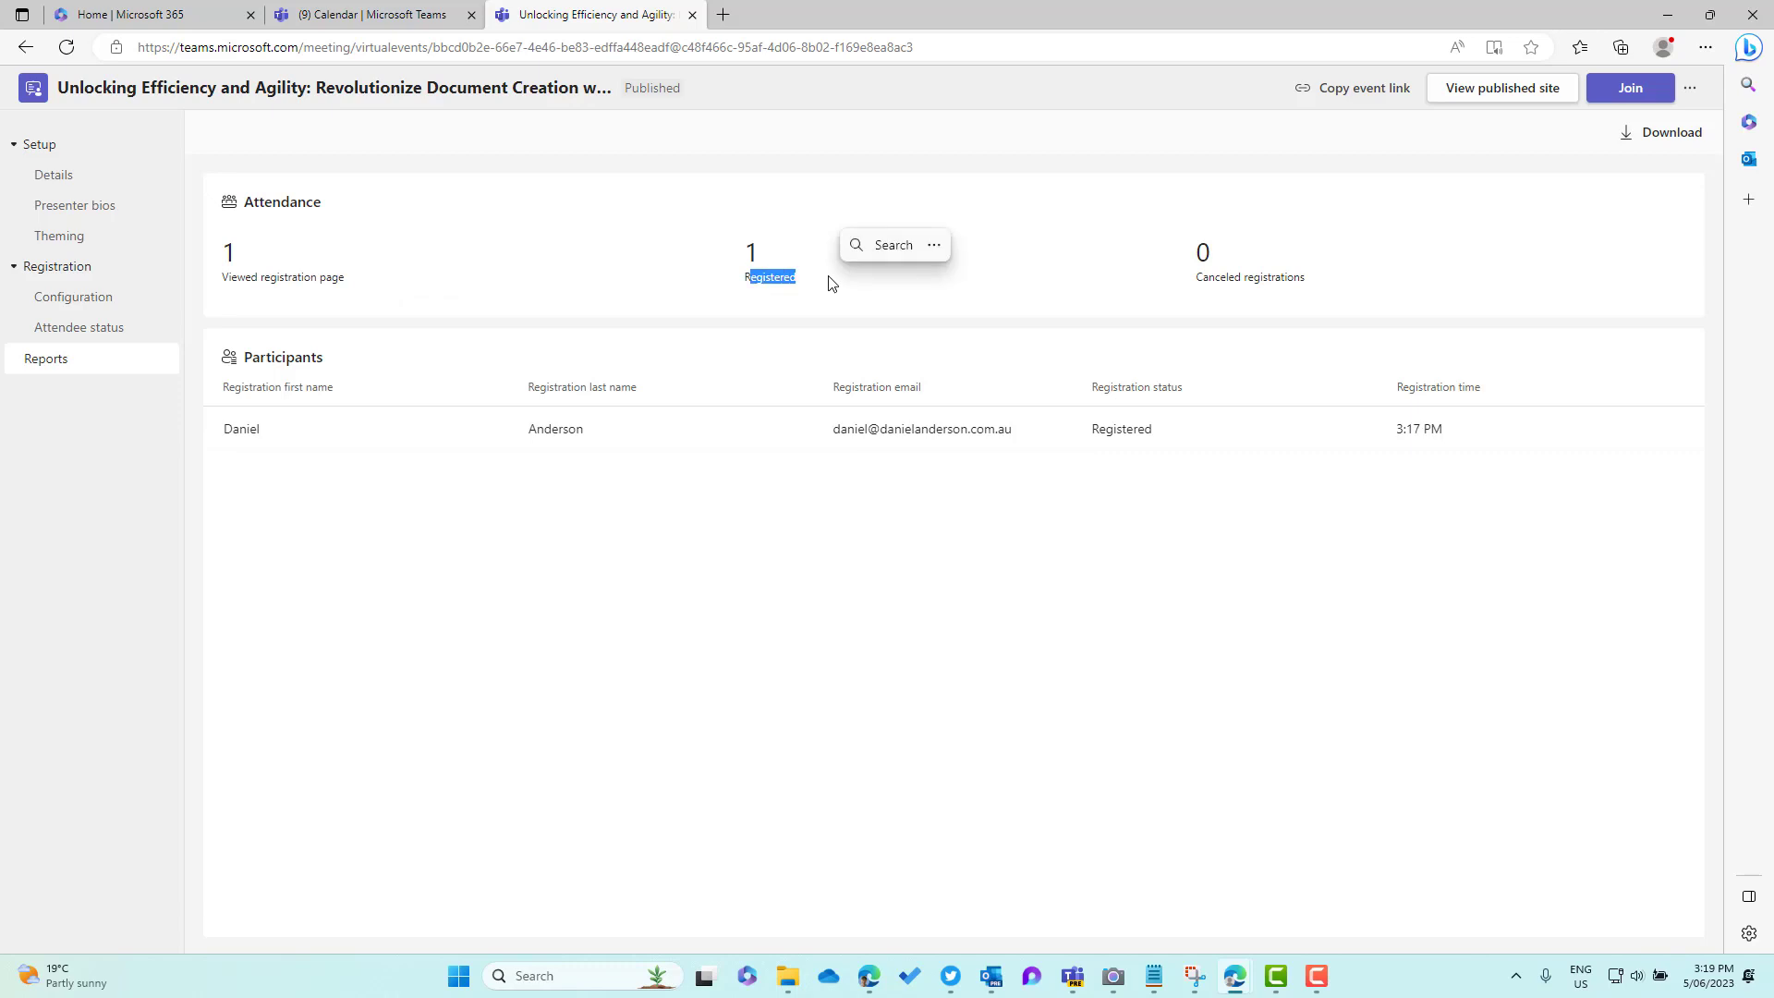
drag(1196, 281, 1339, 294)
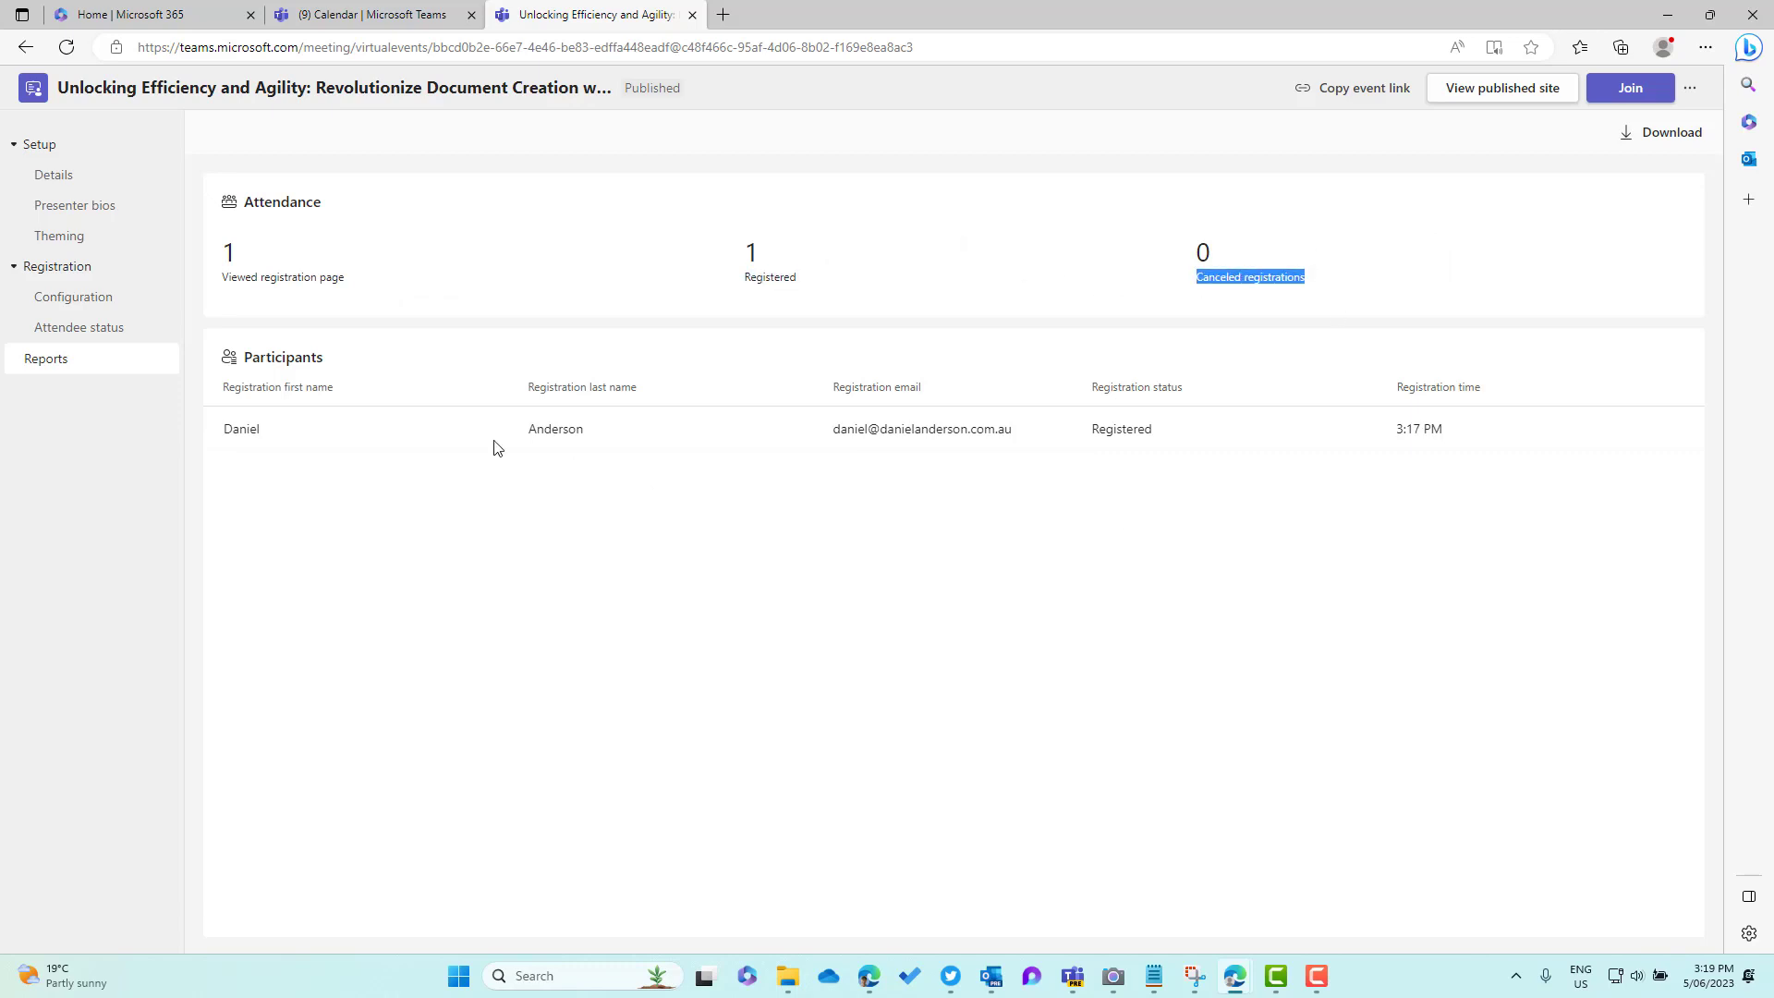
click(365, 431)
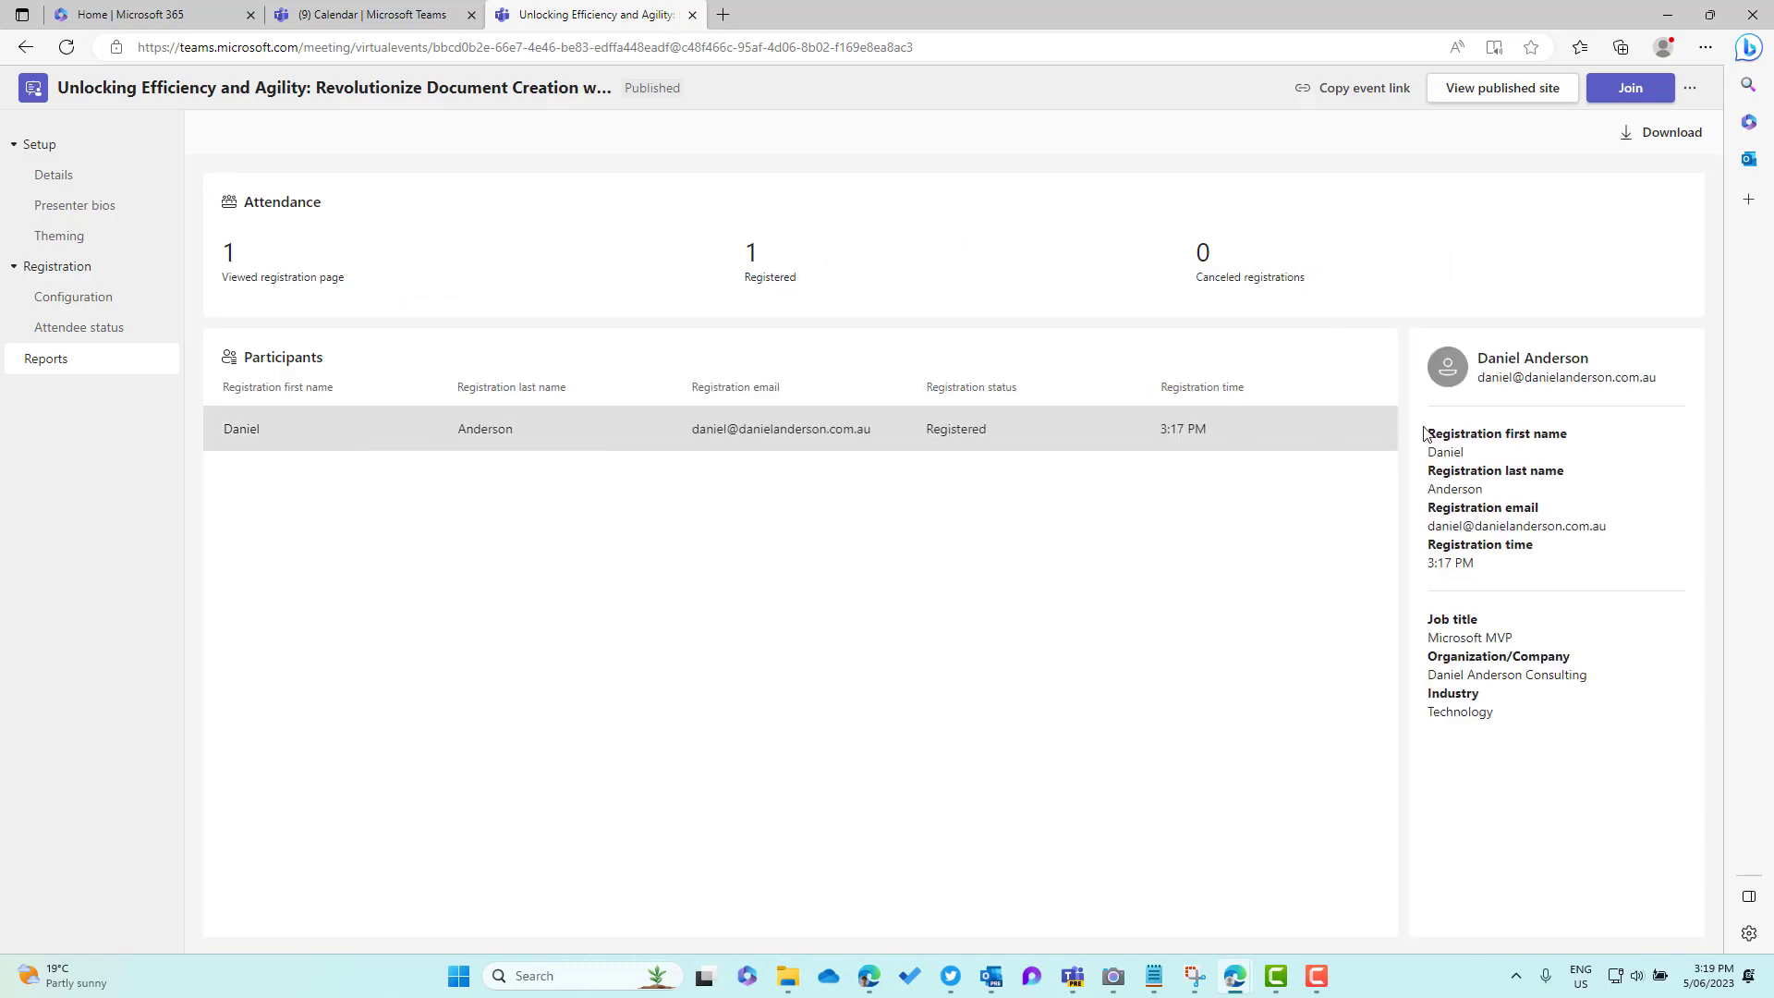
click(1655, 135)
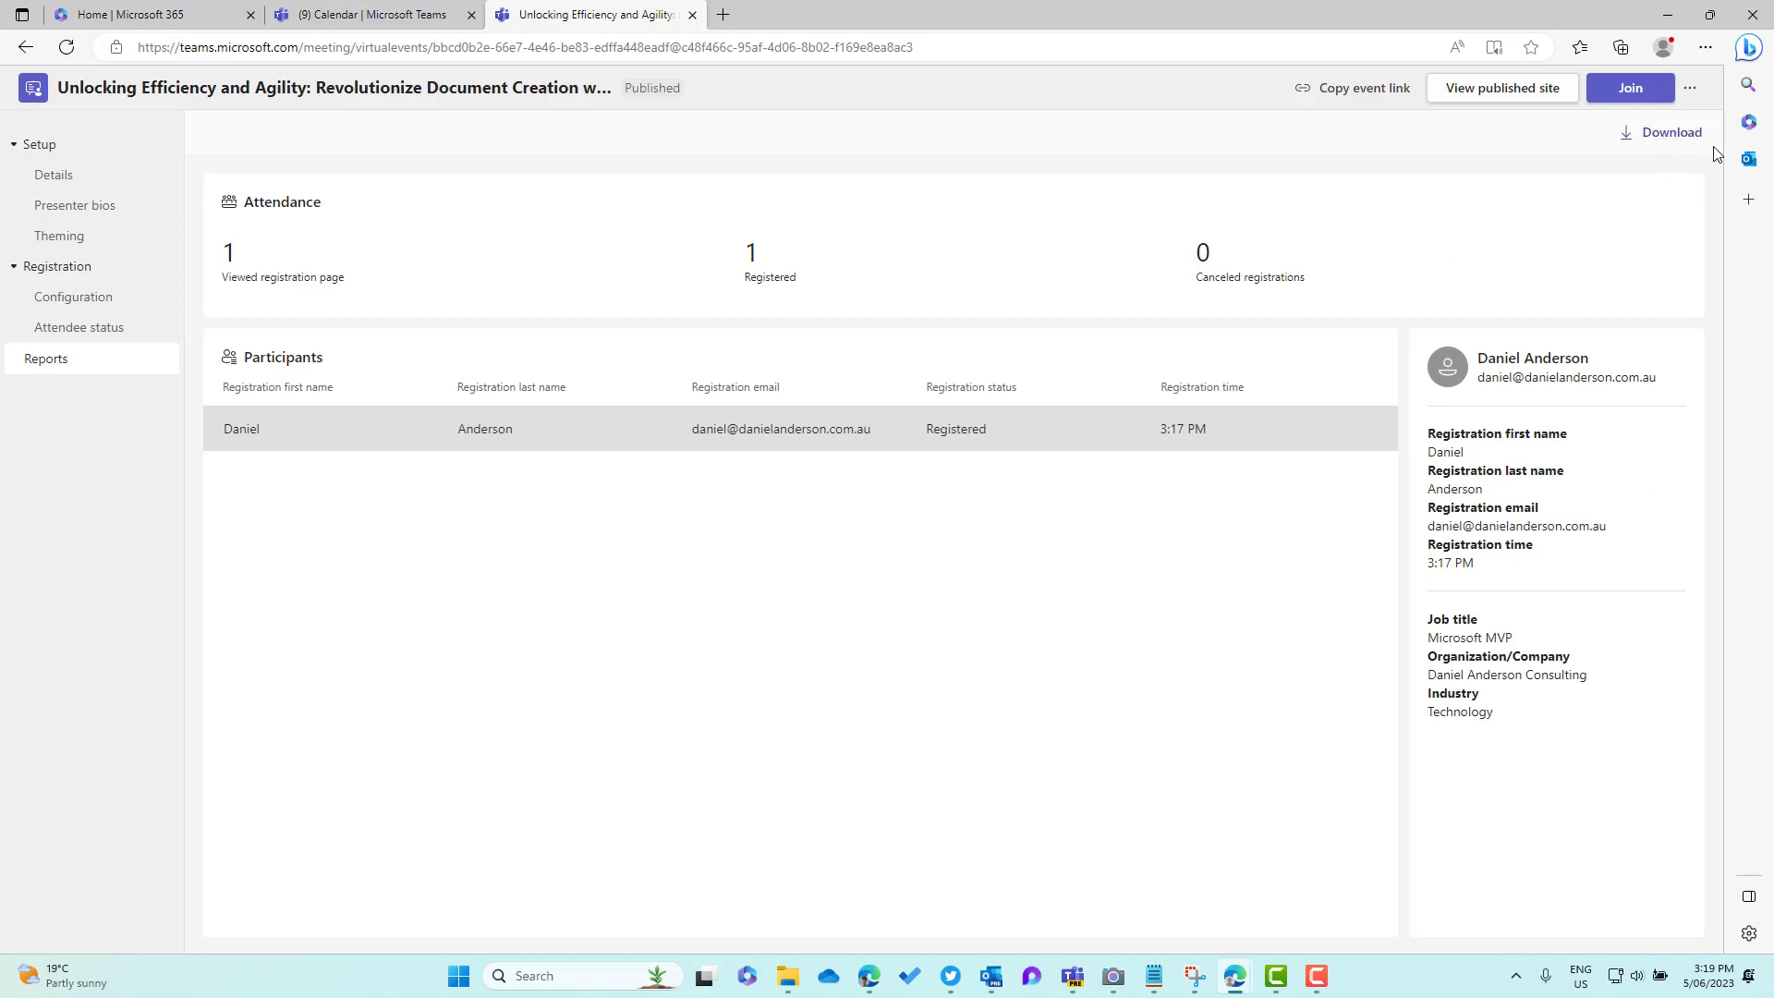